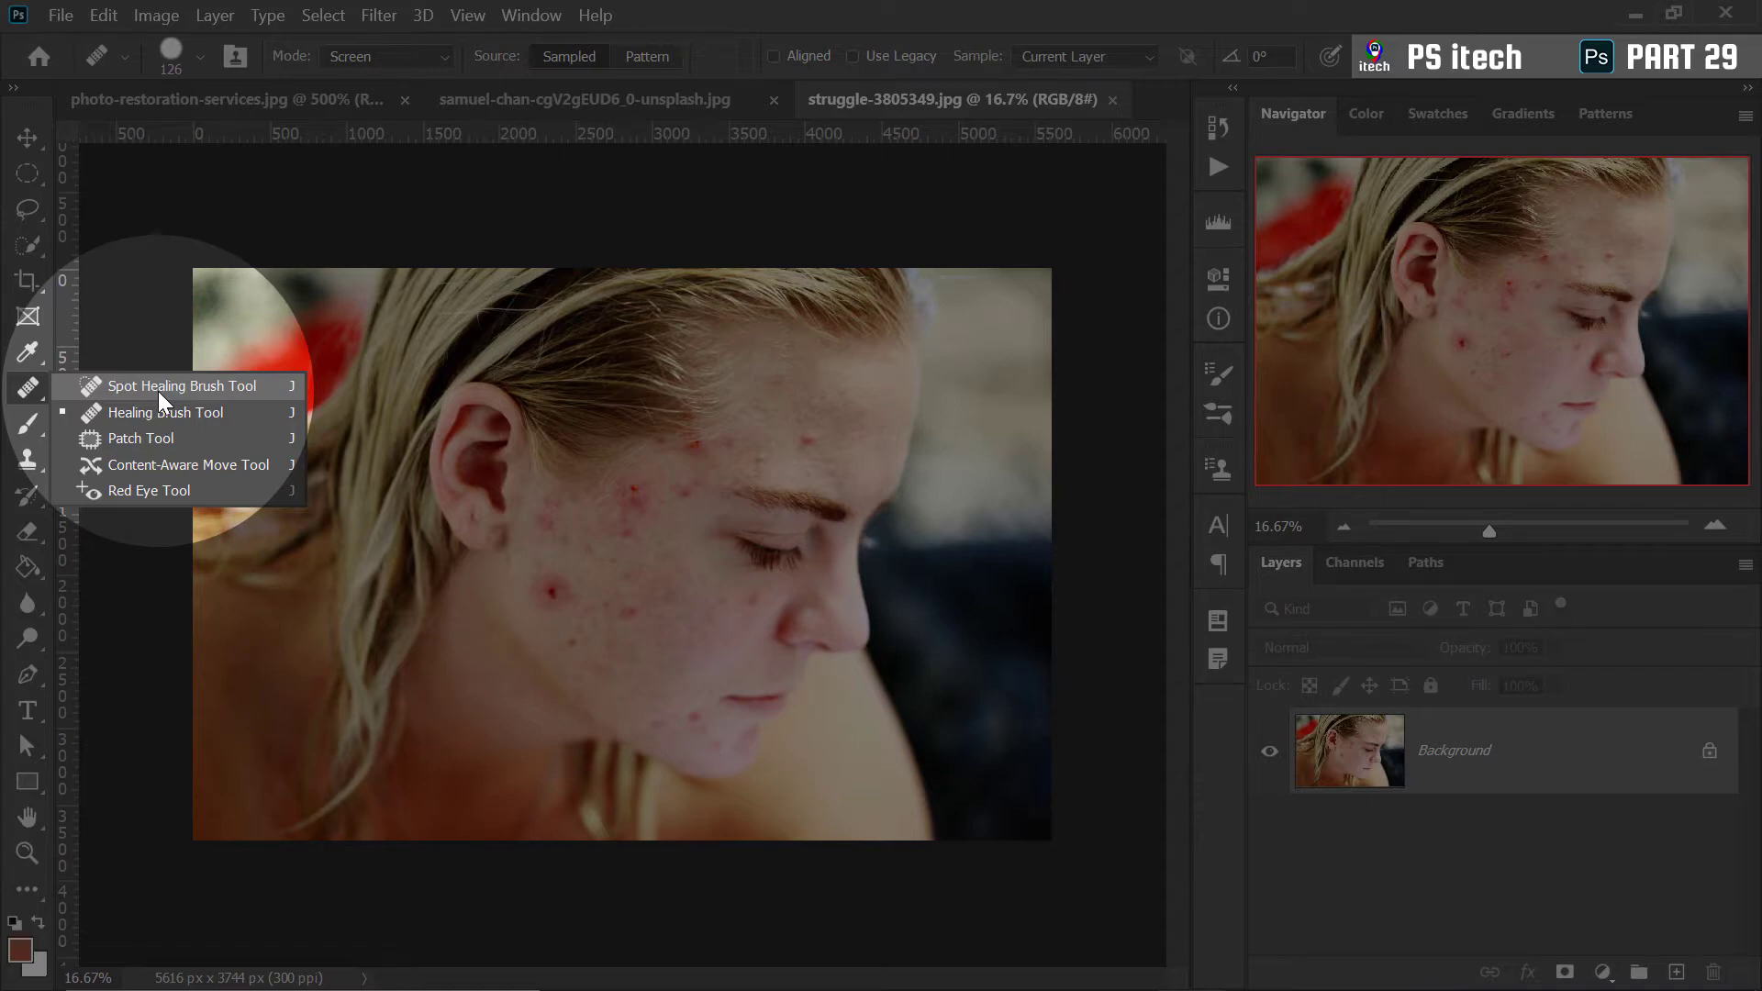
# Select the Spot Healing Brush and set its brush size to 431 px and hardness to 44%
pyautogui.click(158, 391)
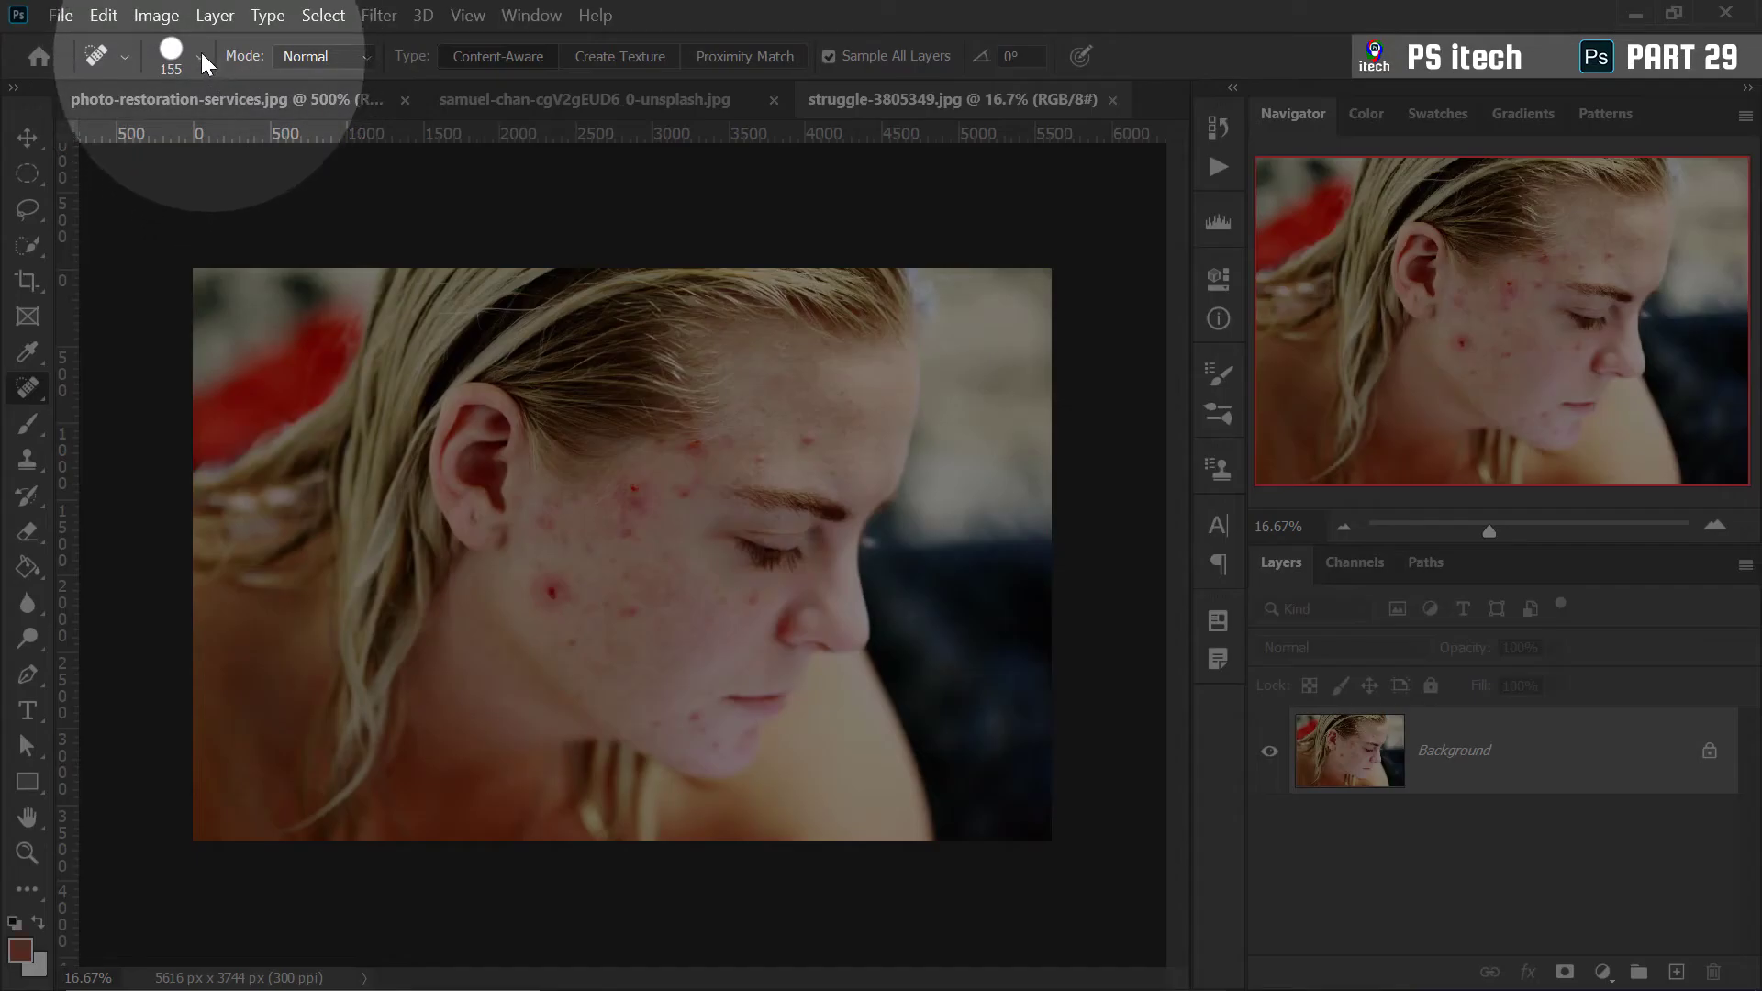
pyautogui.click(200, 56)
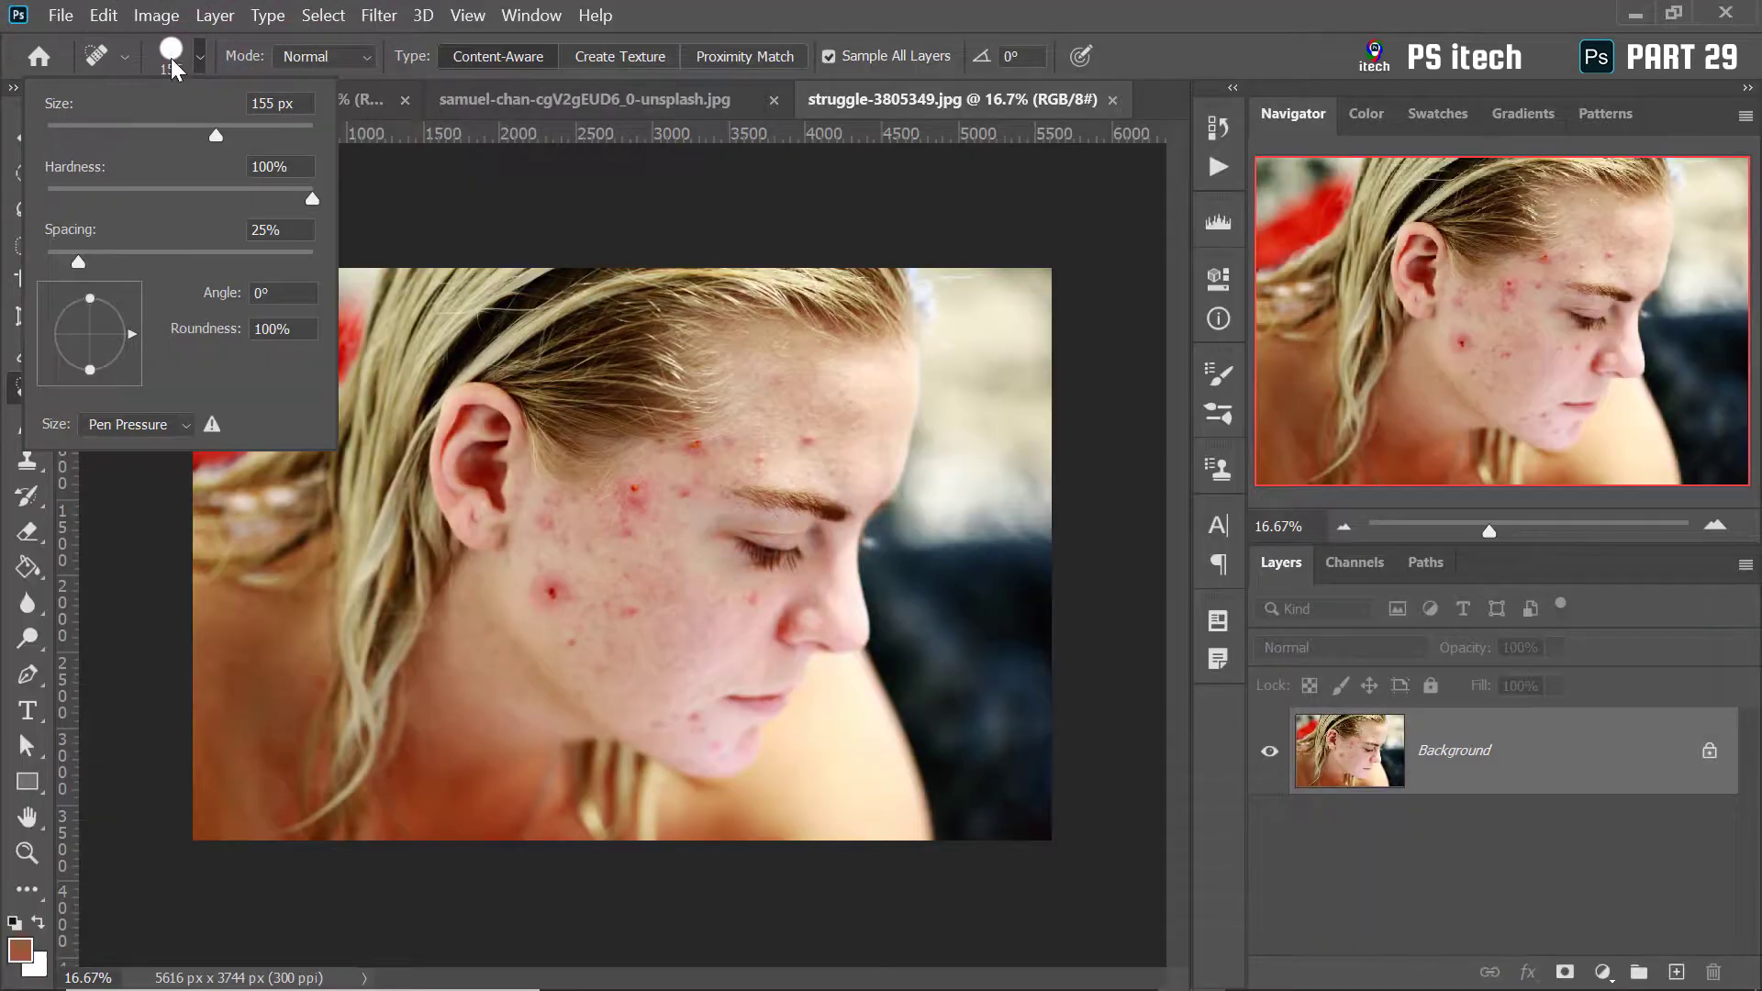
pyautogui.moveTo(196, 135)
pyautogui.mouseDown()
pyautogui.moveTo(276, 136)
pyautogui.moveTo(163, 198)
pyautogui.mouseUp()
# Try different roundness values for the brush tip, ending with a flattened 32% ellipse
pyautogui.moveTo(93, 300); pyautogui.dragTo(90, 322)
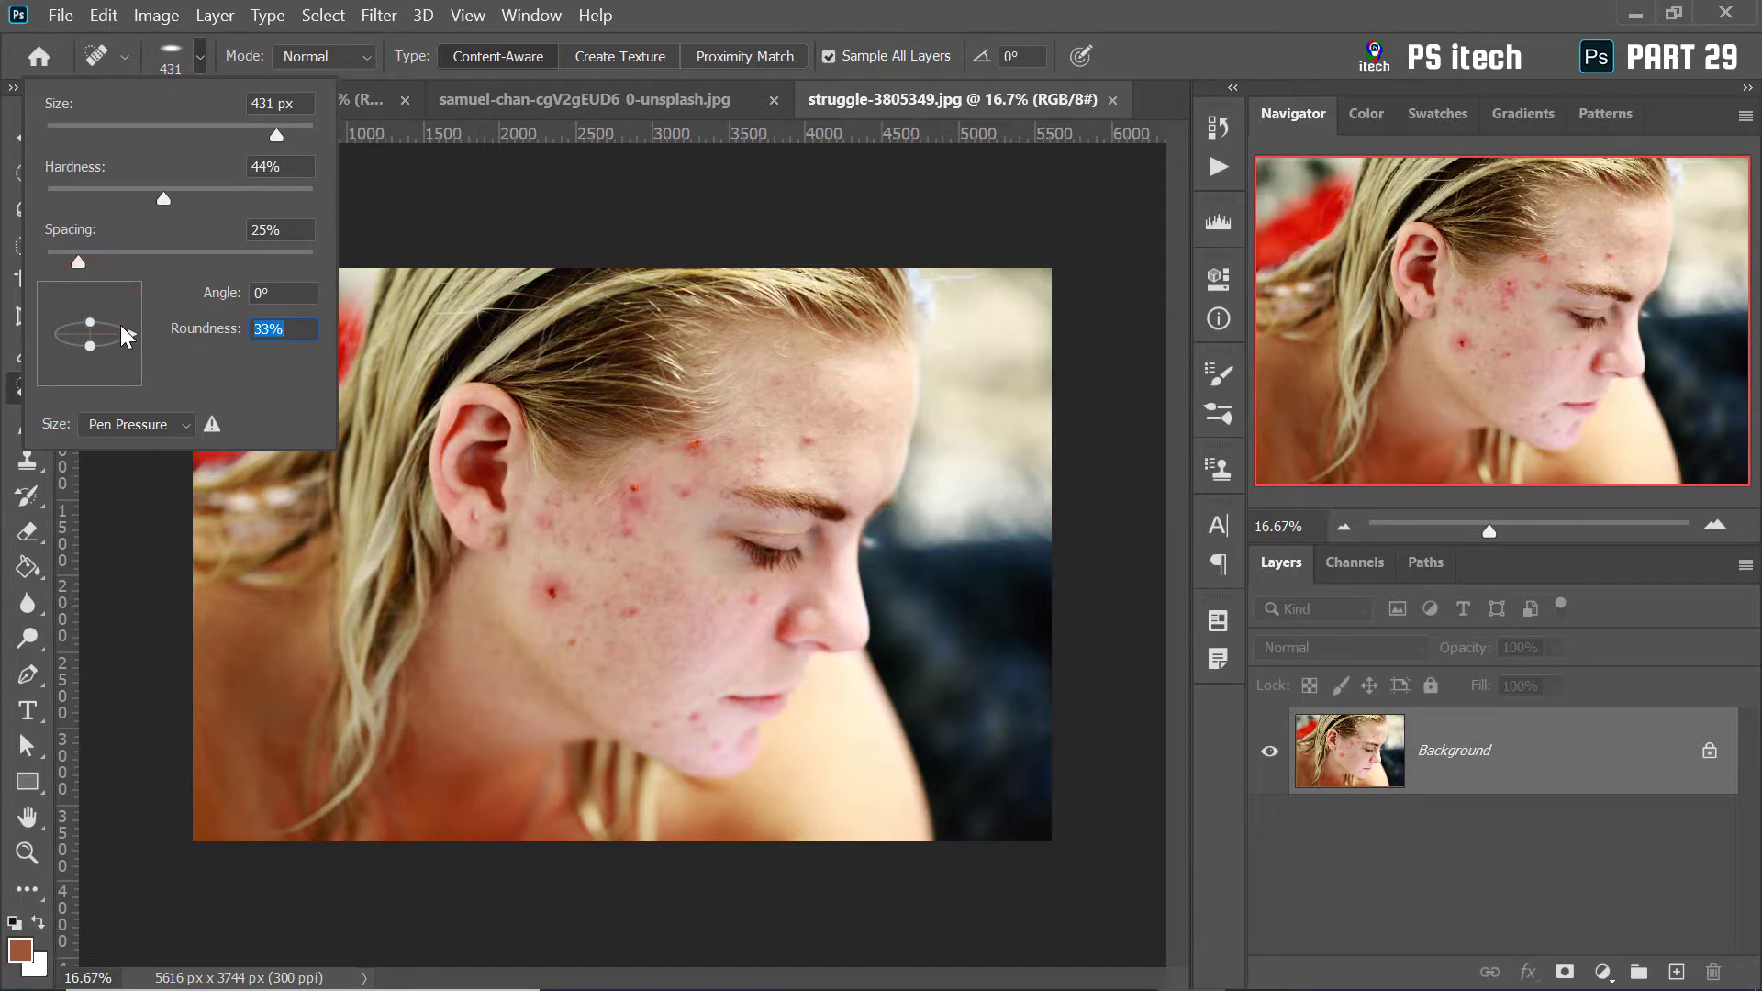
pyautogui.moveTo(90, 322); pyautogui.dragTo(90, 299)
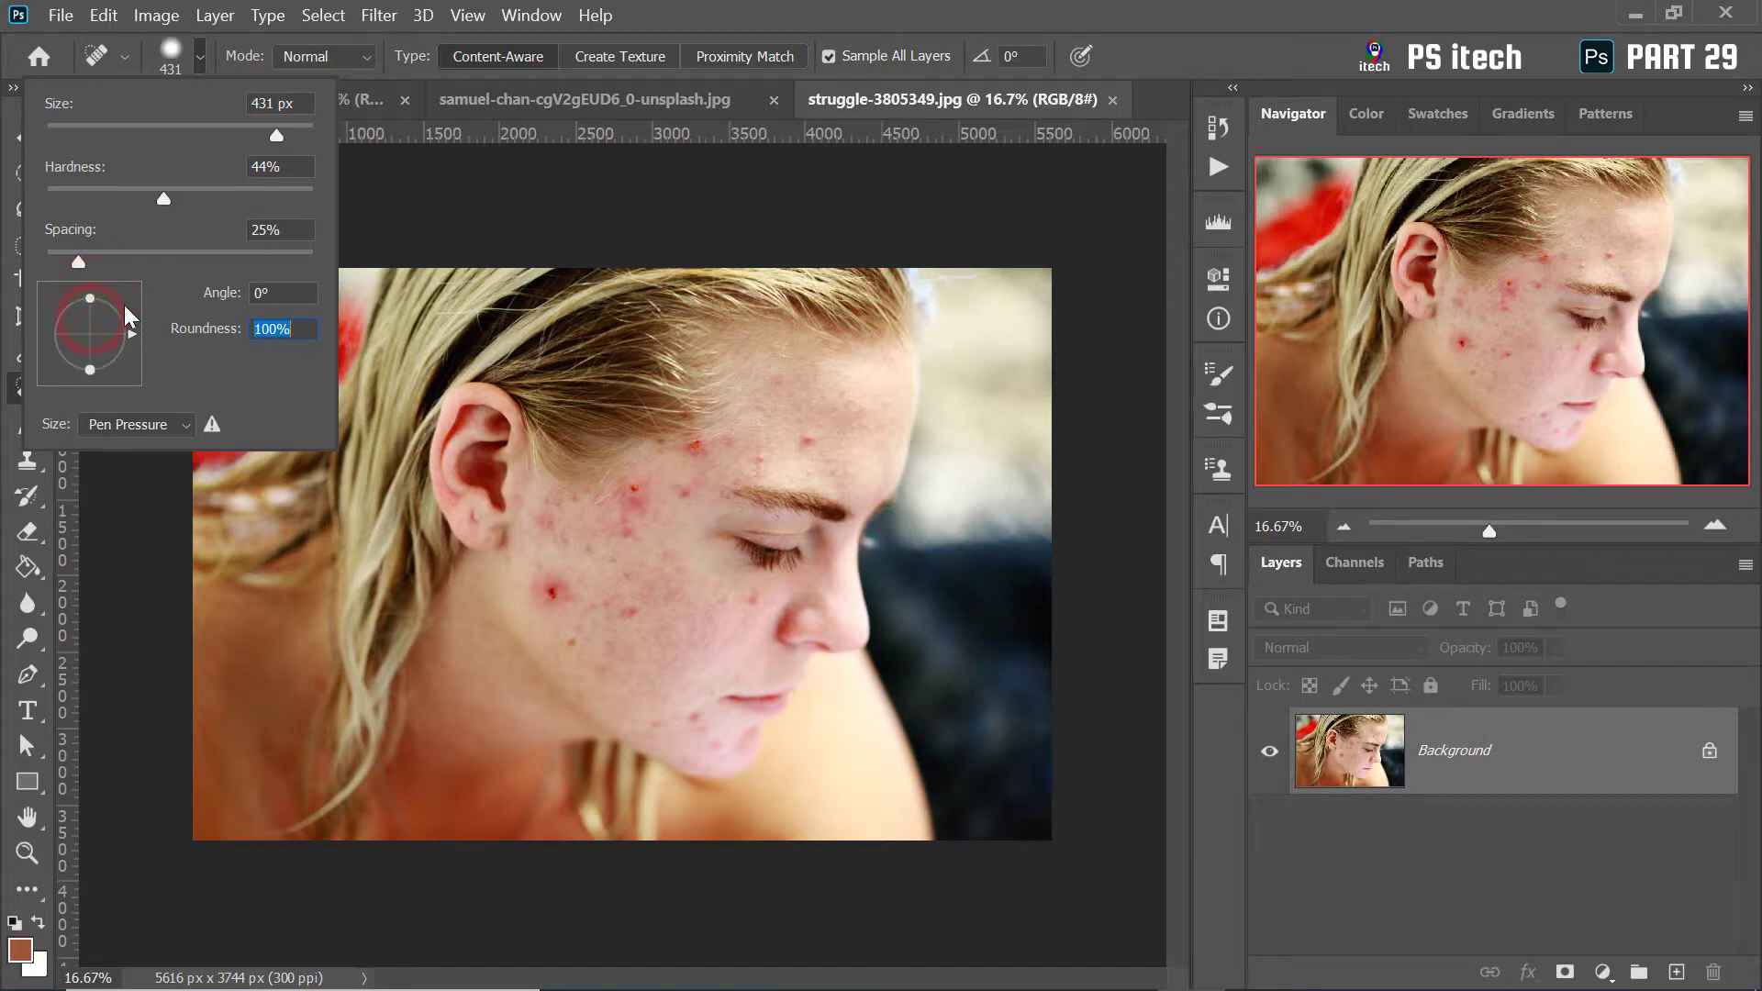
pyautogui.moveTo(246, 333)
pyautogui.mouseDown()
pyautogui.moveTo(31, 338)
pyautogui.moveTo(378, 338)
pyautogui.mouseUp()
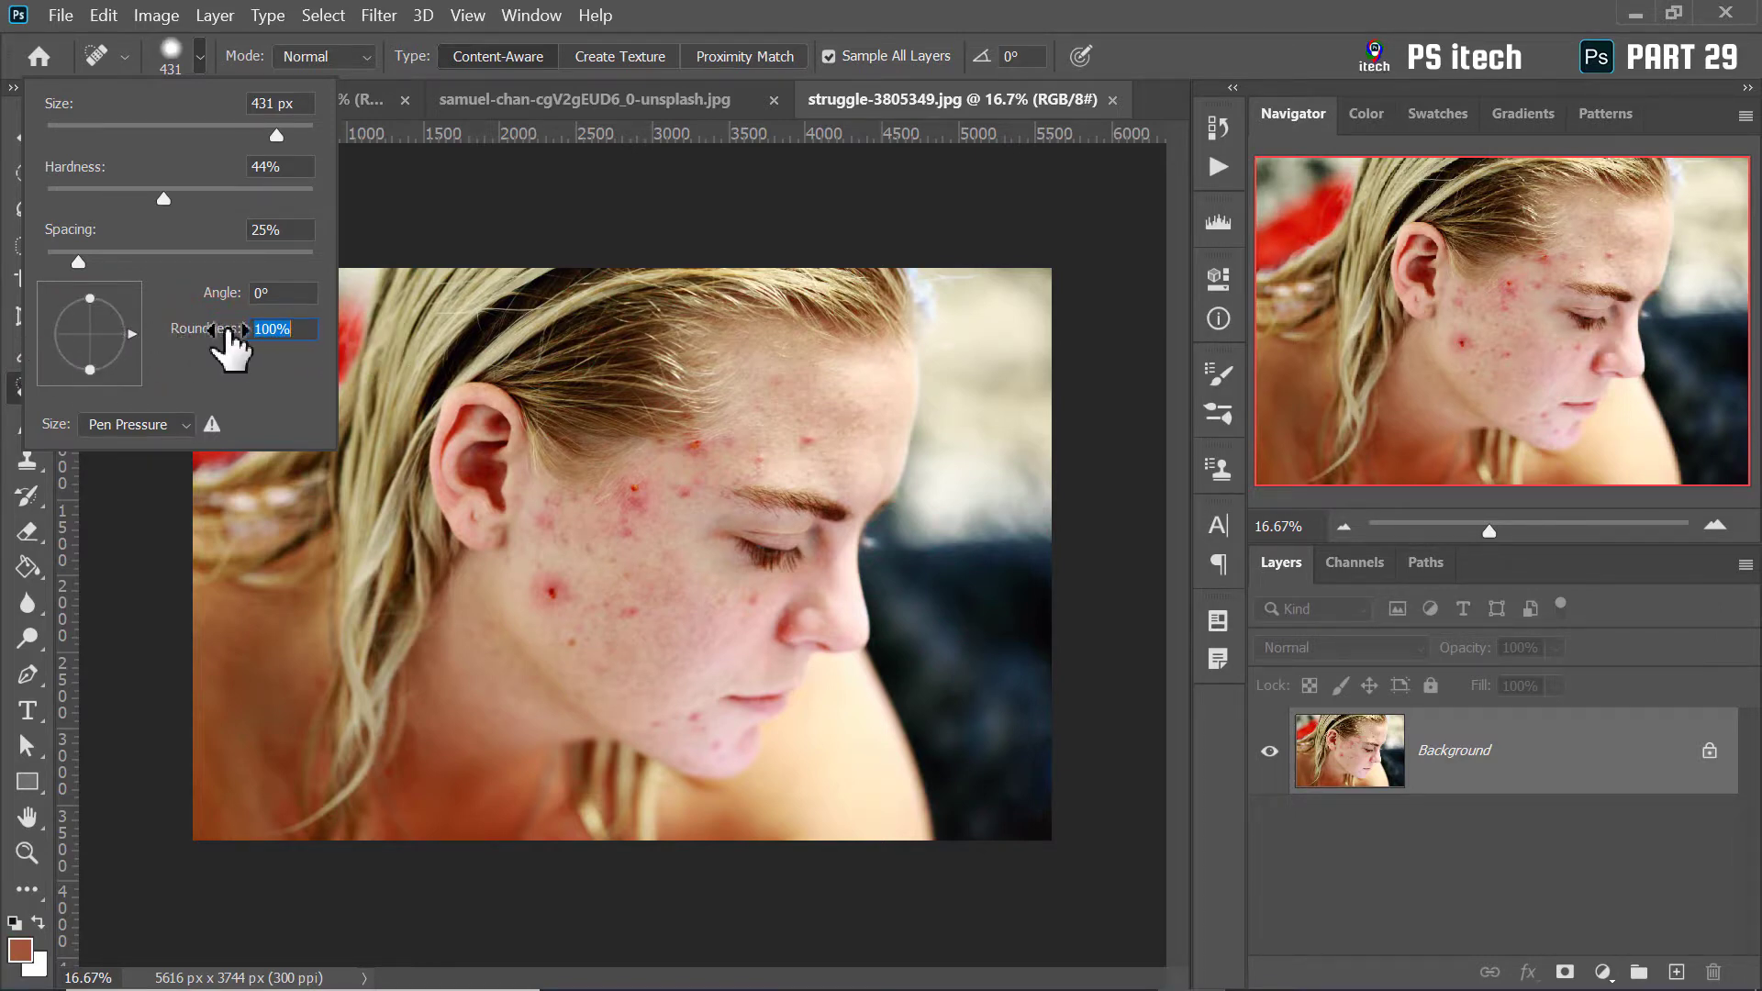
pyautogui.moveTo(221, 329); pyautogui.dragTo(23, 332)
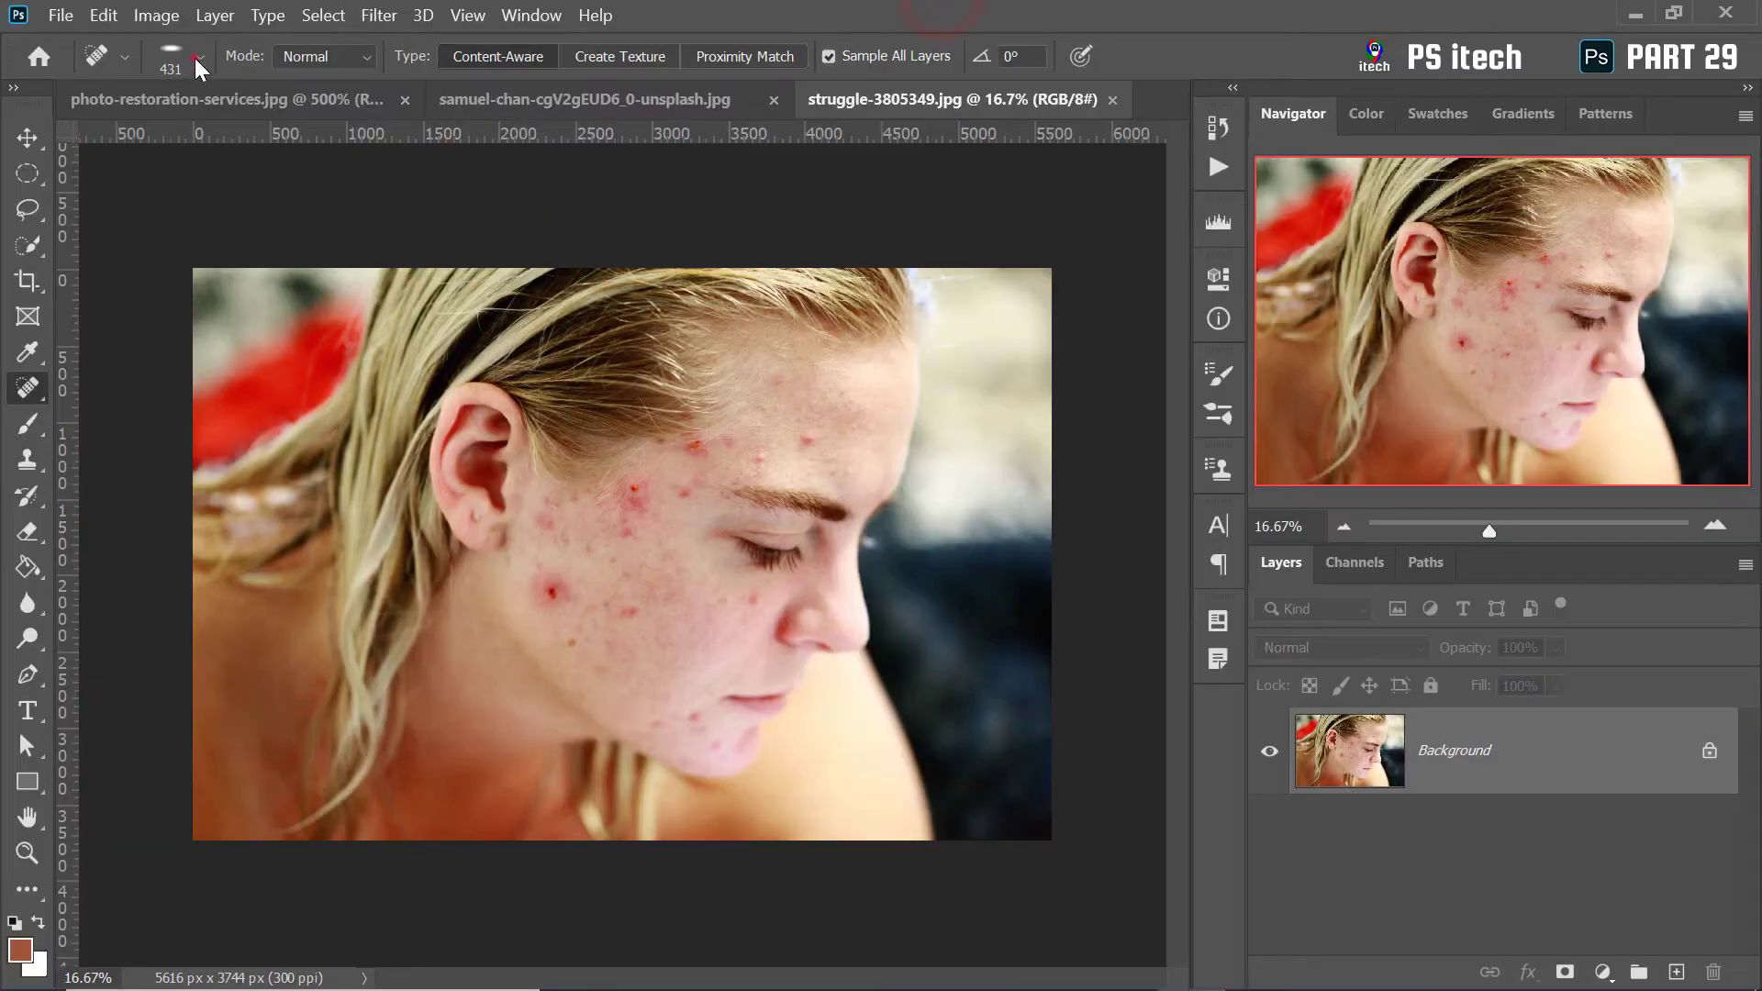
# Try rotating the flattened brush tip to 77° and reset its angle to 0°
pyautogui.click(197, 58)
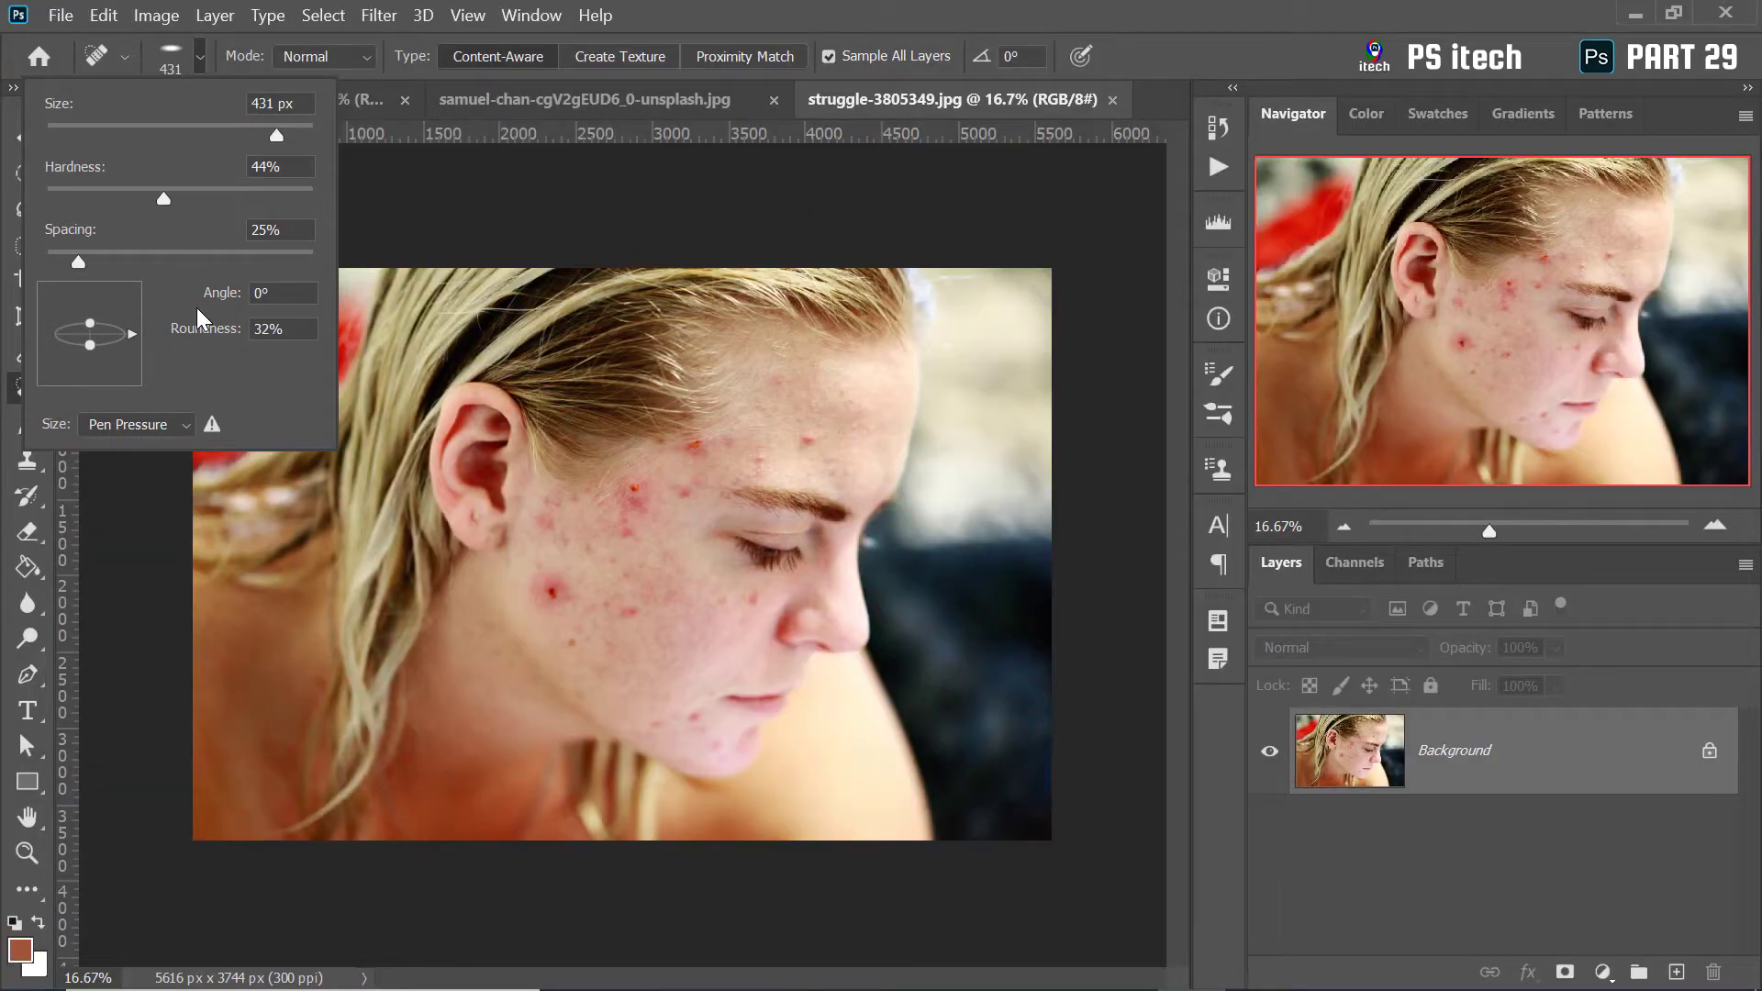
pyautogui.moveTo(132, 334); pyautogui.dragTo(101, 286)
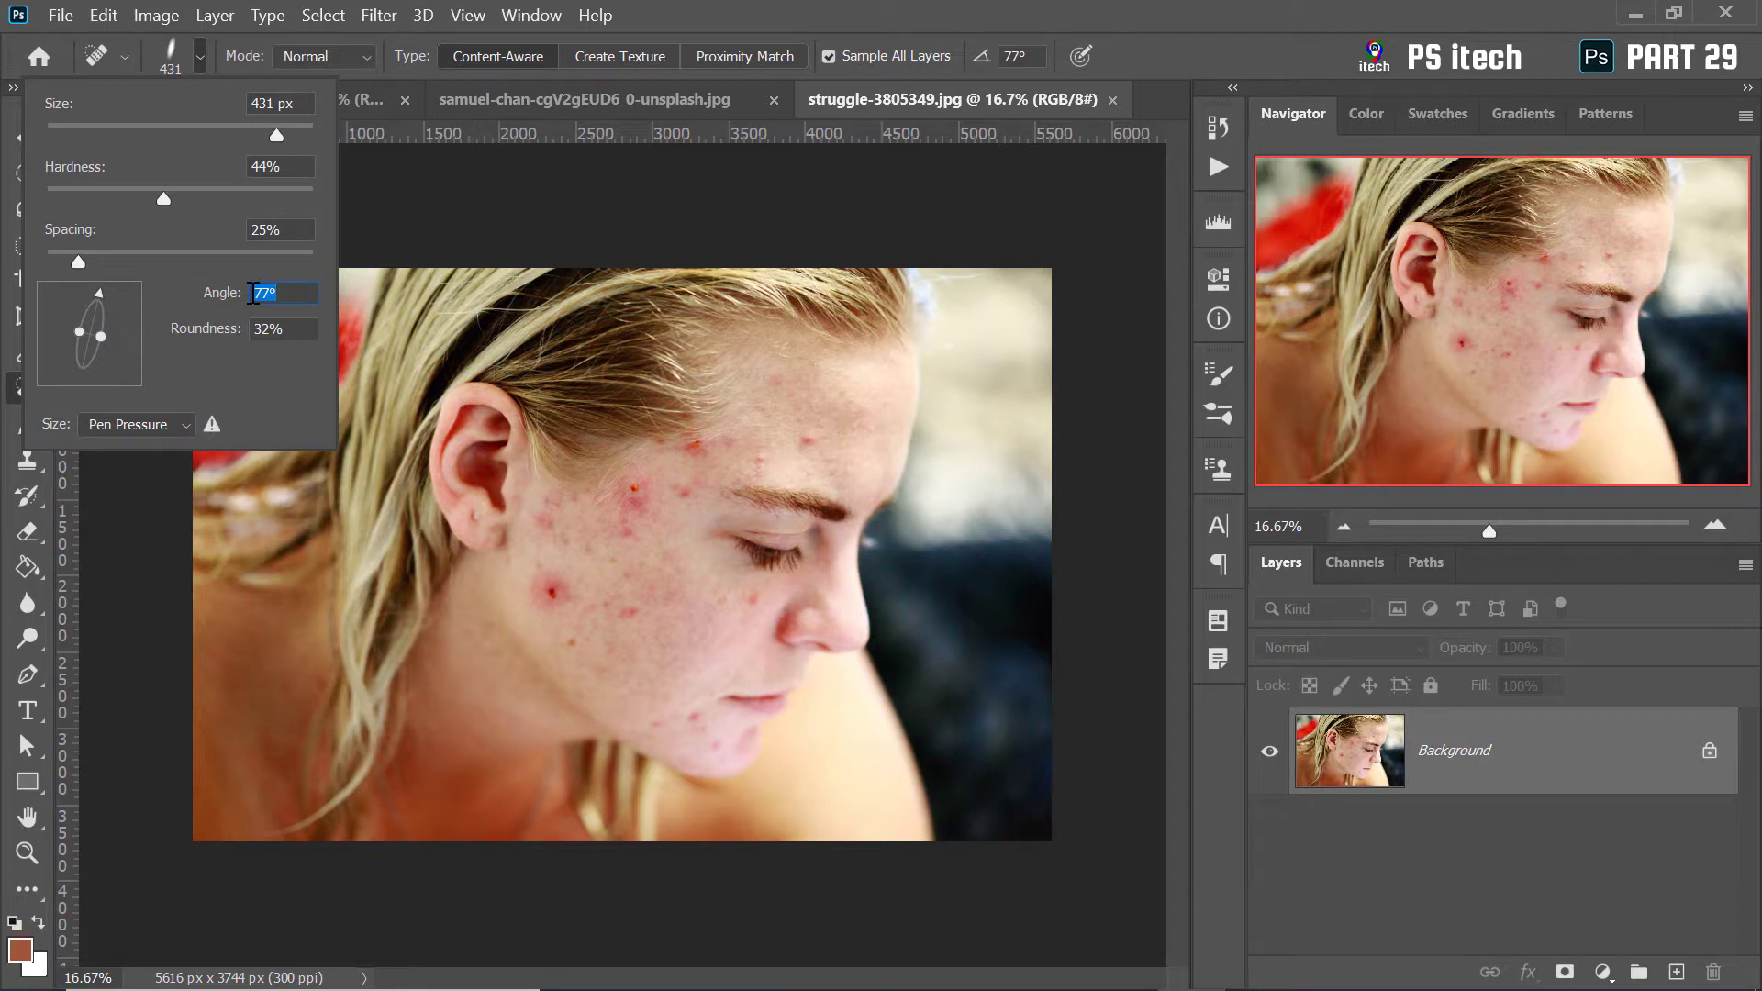
pyautogui.write('0')
pyautogui.press('Return')
pyautogui.press('Return')
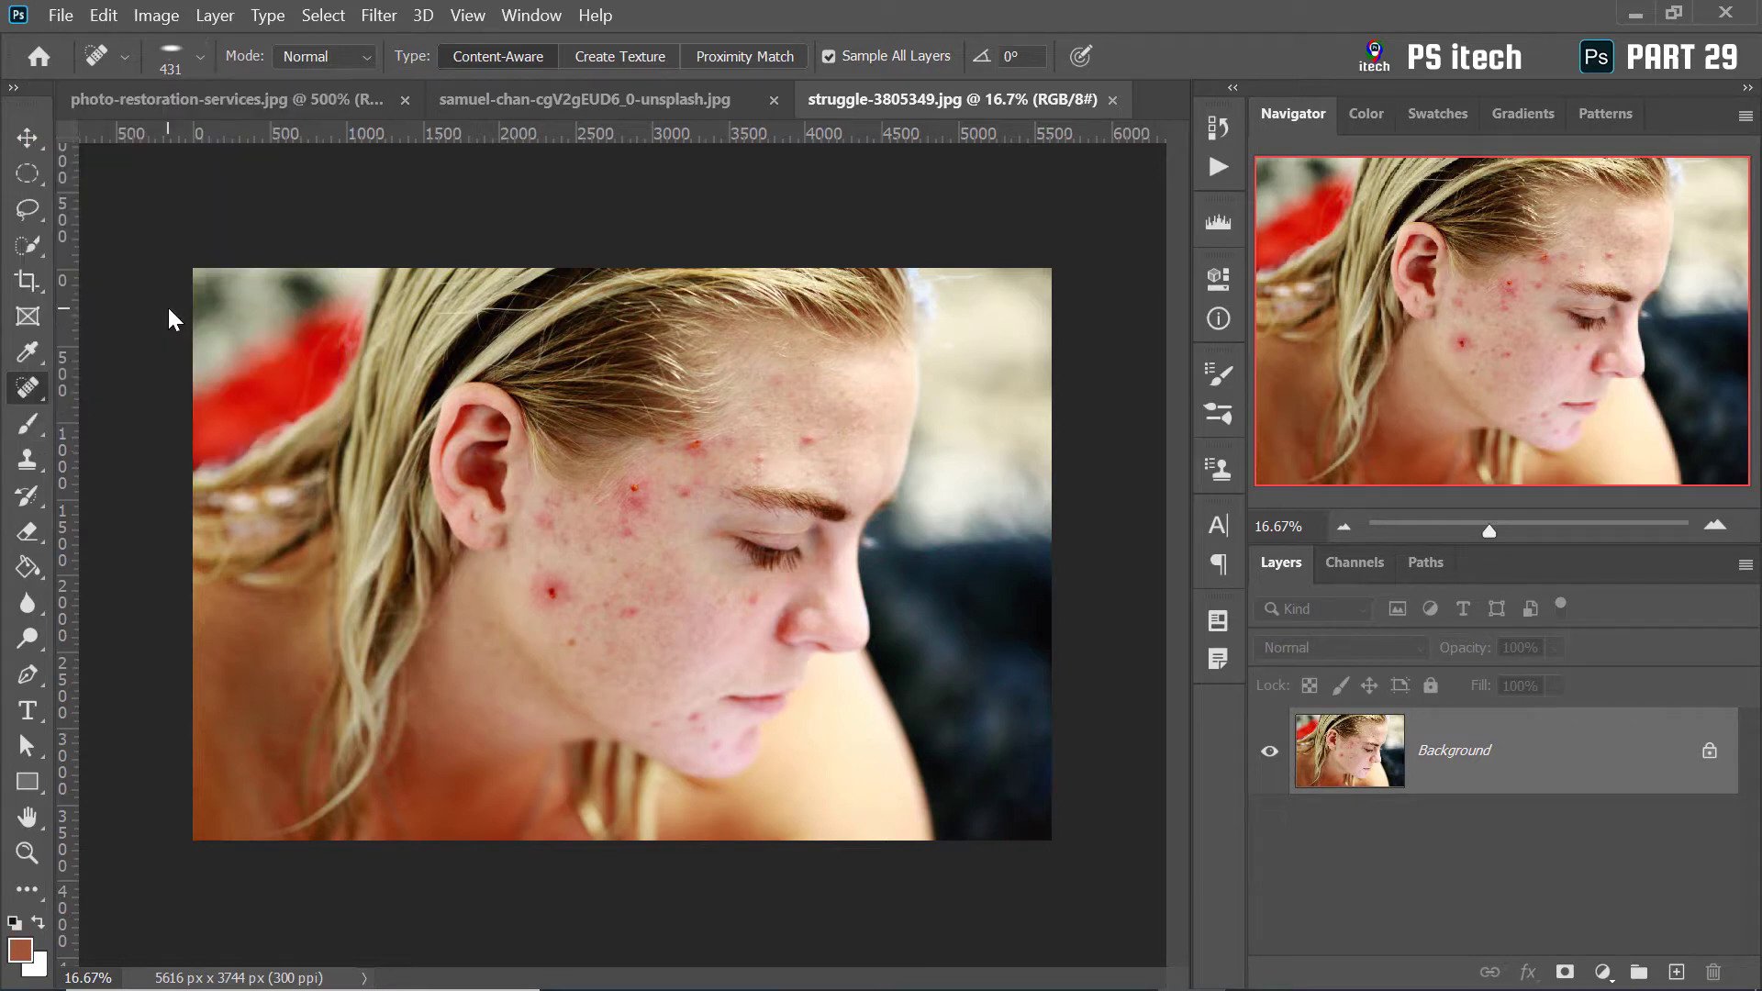
# Set the brush roundness to 100% and its hardness to 92%
pyautogui.click(201, 57)
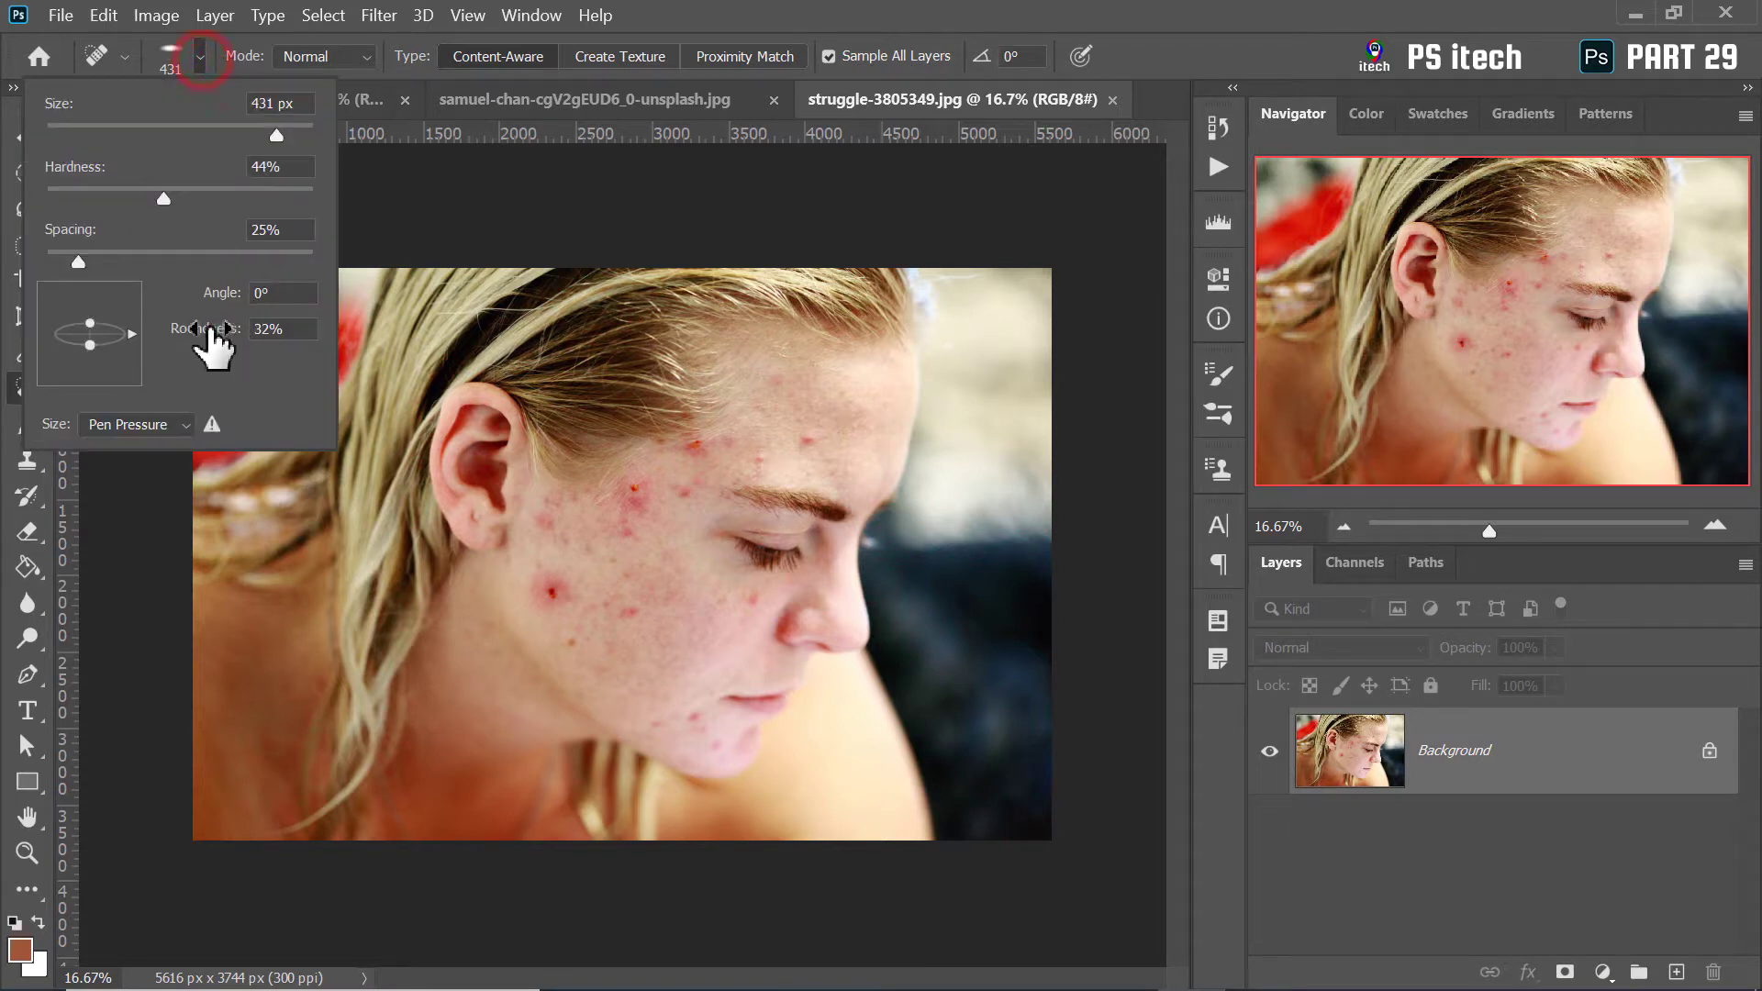
pyautogui.moveTo(211, 330); pyautogui.dragTo(315, 339)
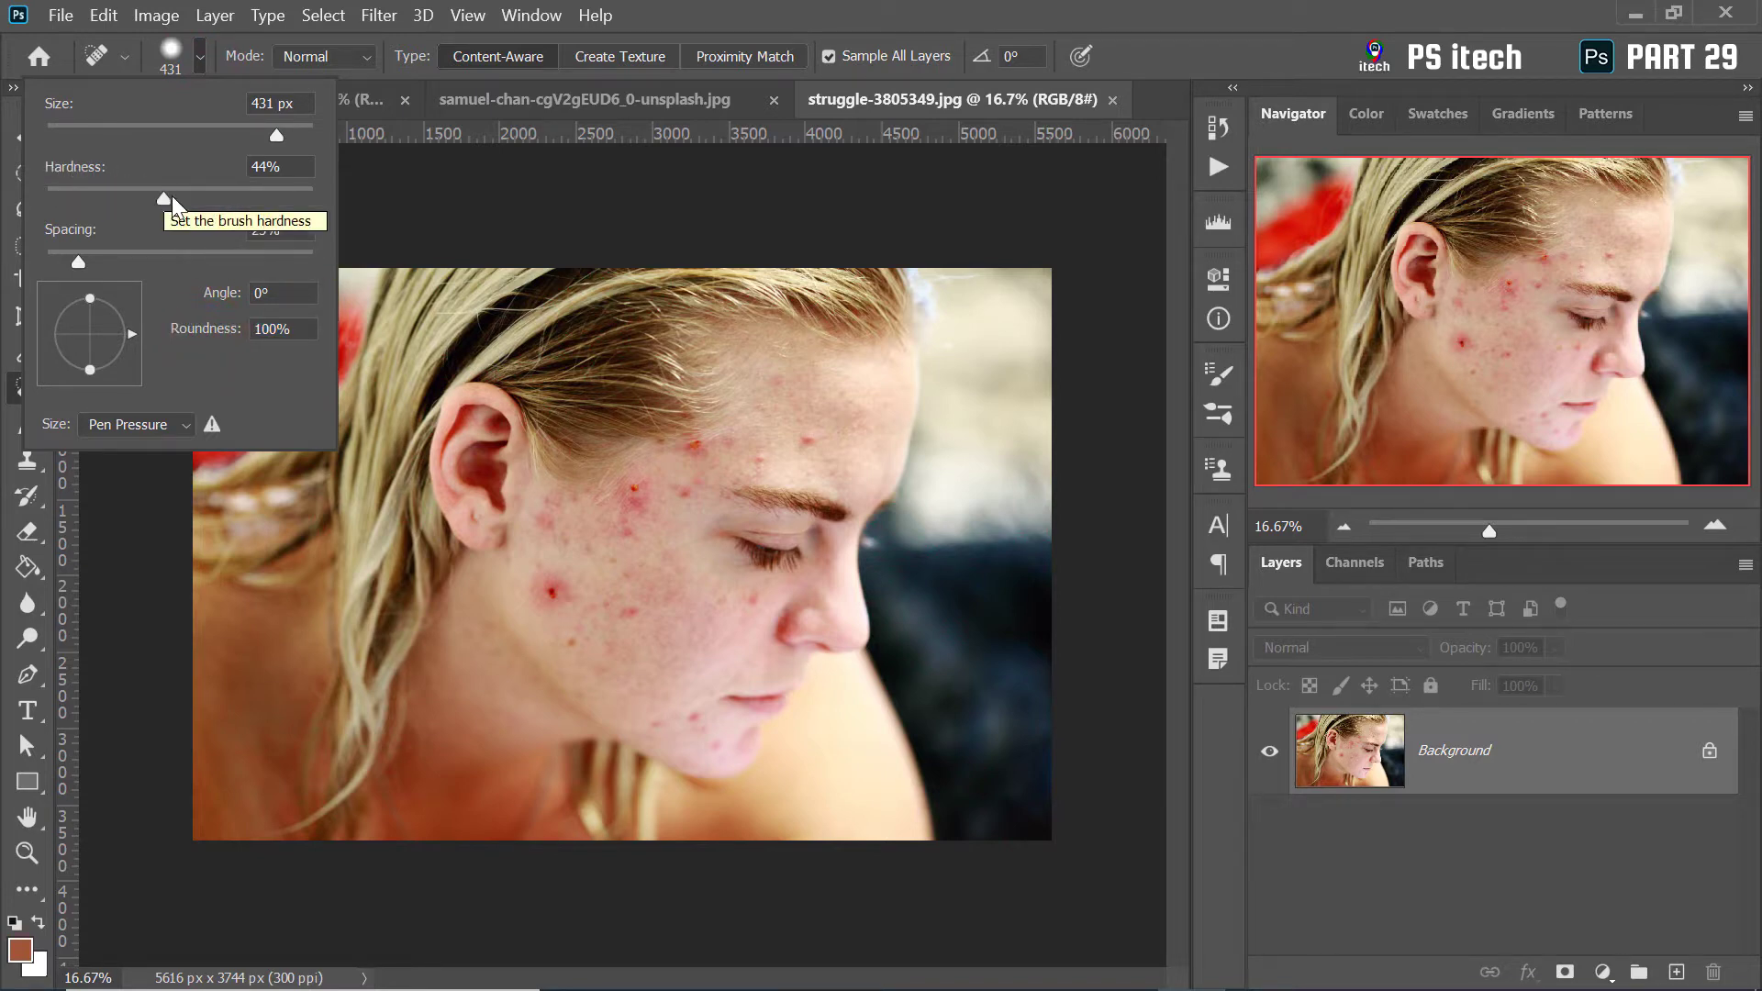
pyautogui.moveTo(166, 198); pyautogui.dragTo(303, 193)
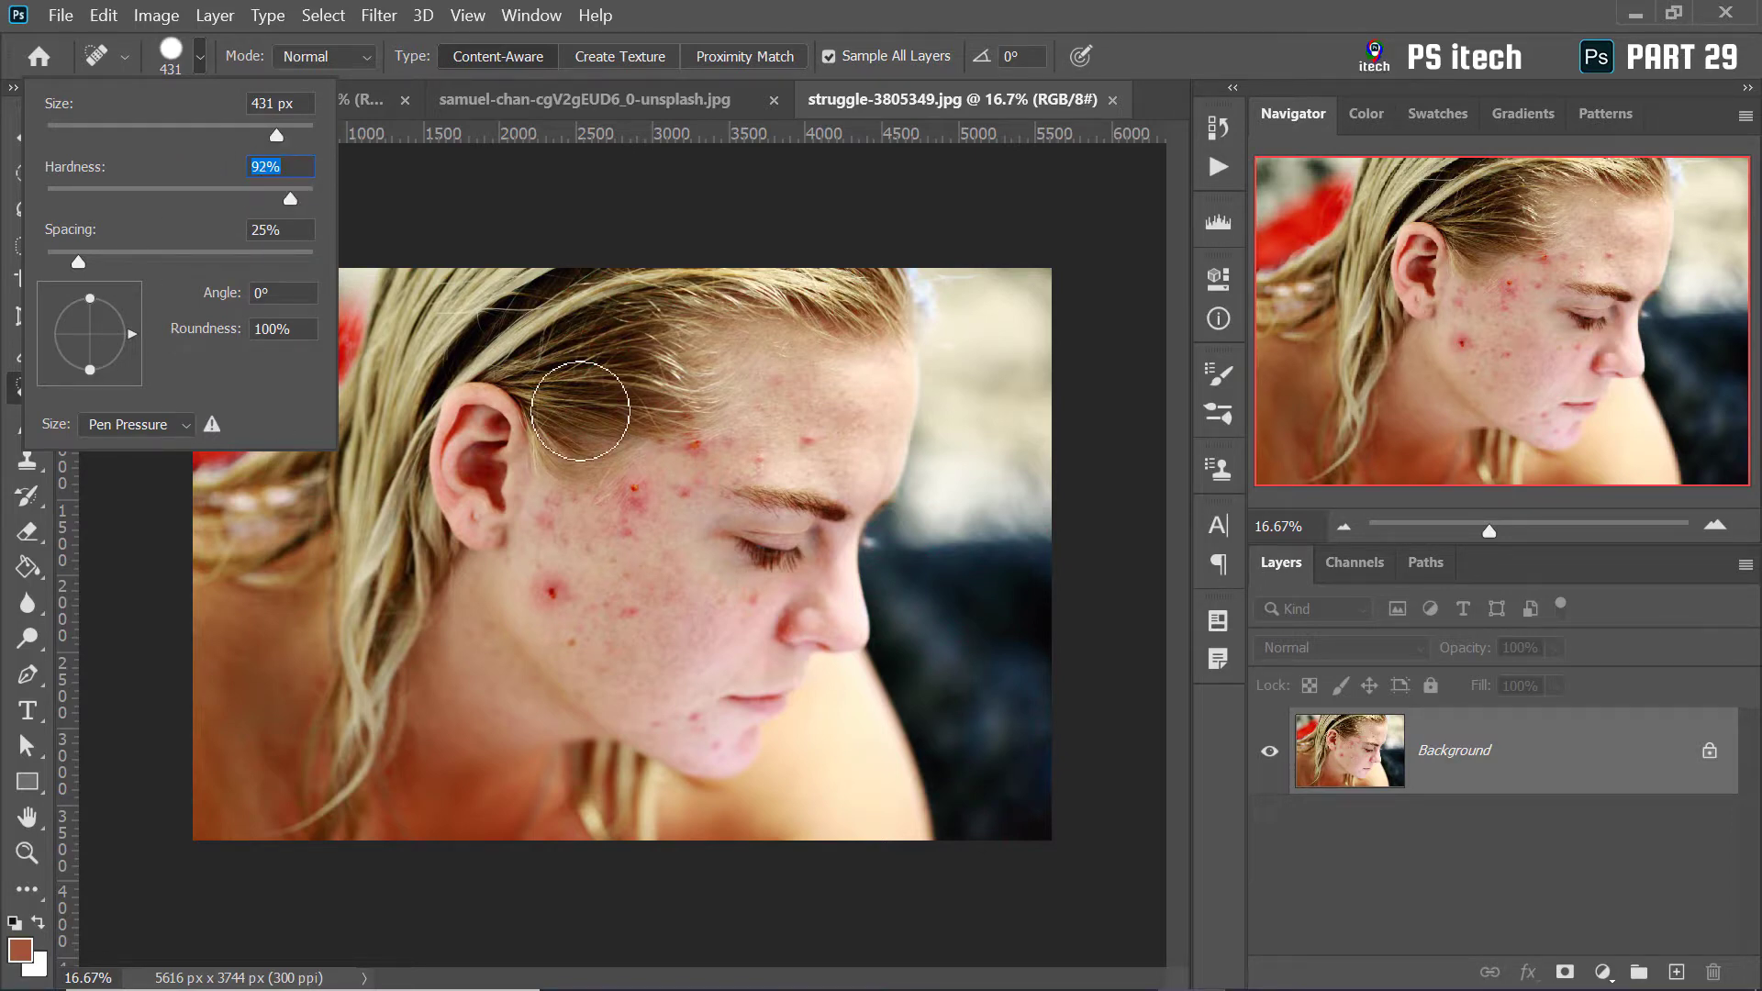
pyautogui.click(1069, 9)
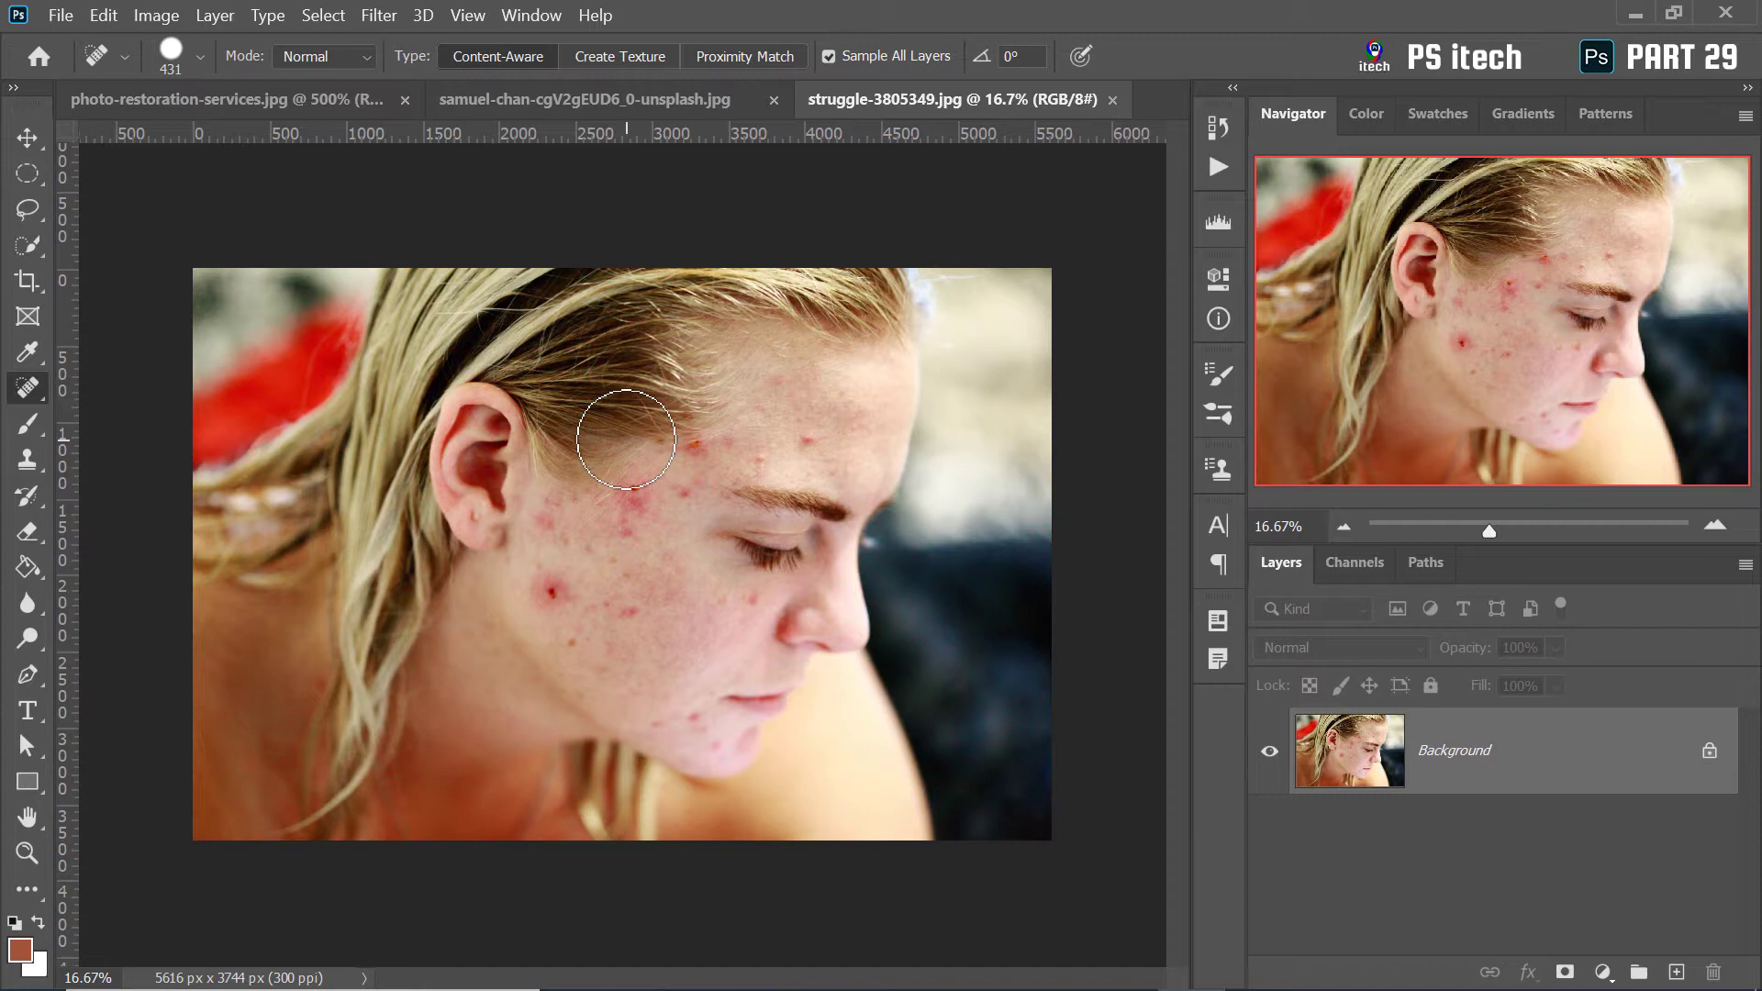
# Resize the brush to 500 px and adjust its diameter and hardness directly over the cheek
pyautogui.press('[')
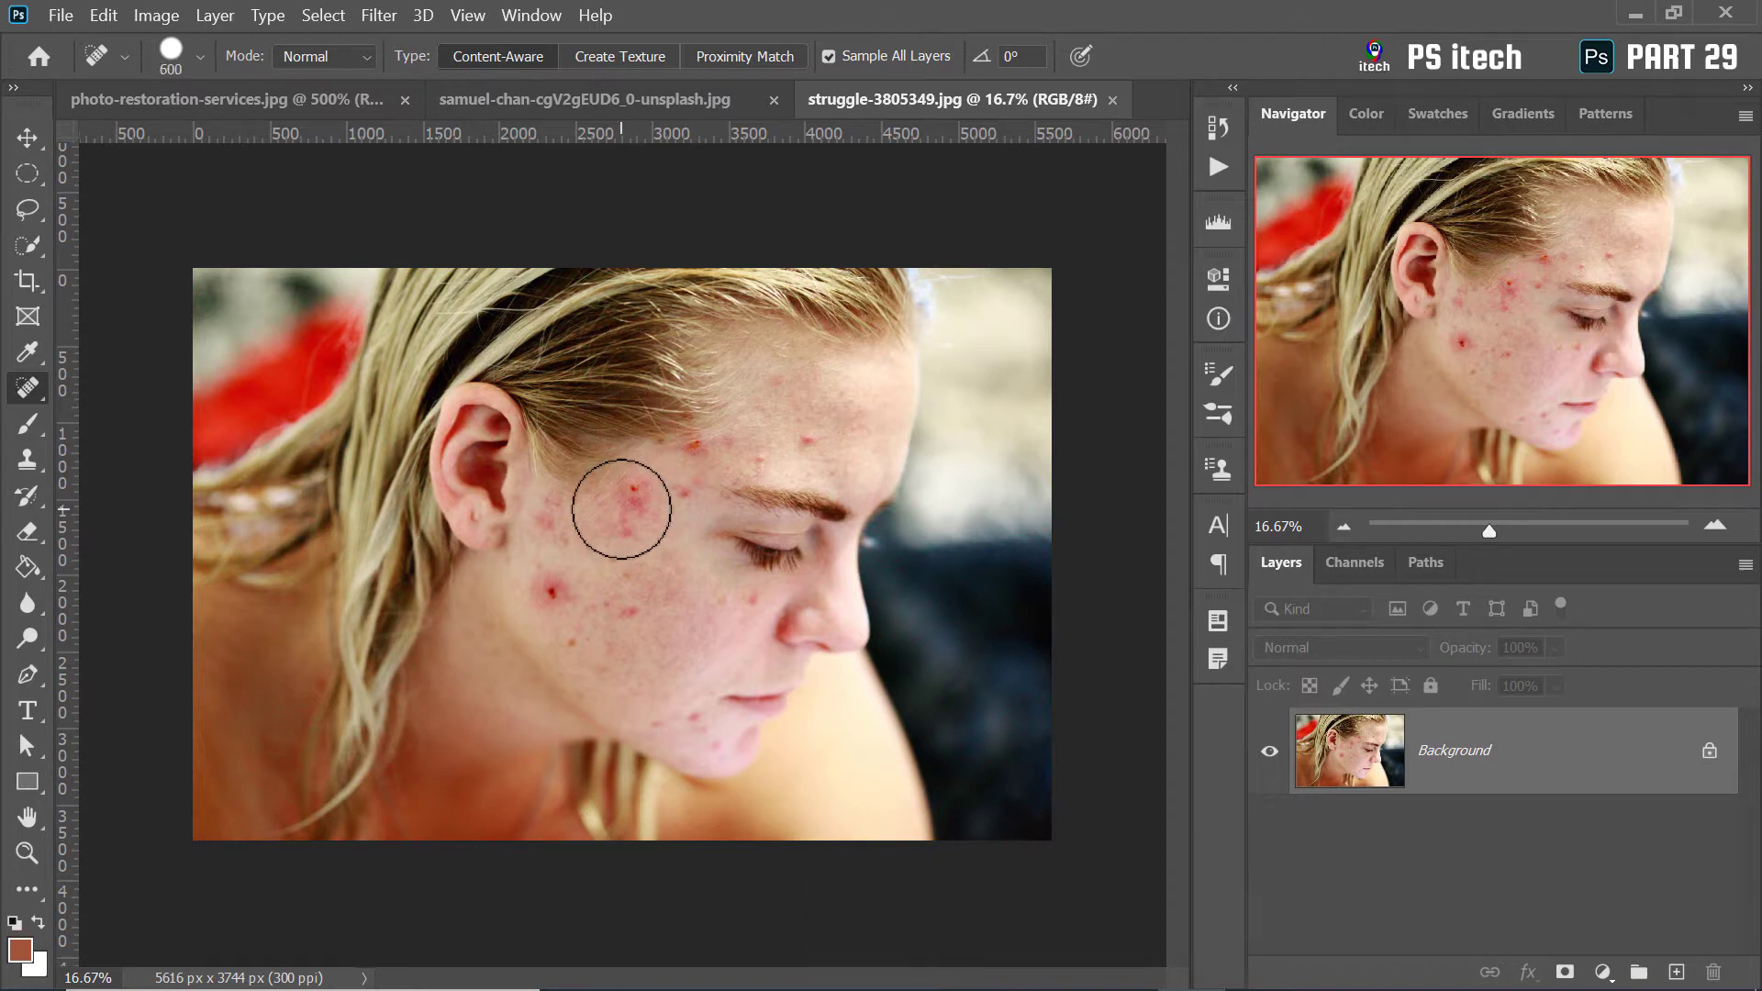
pyautogui.press(']')
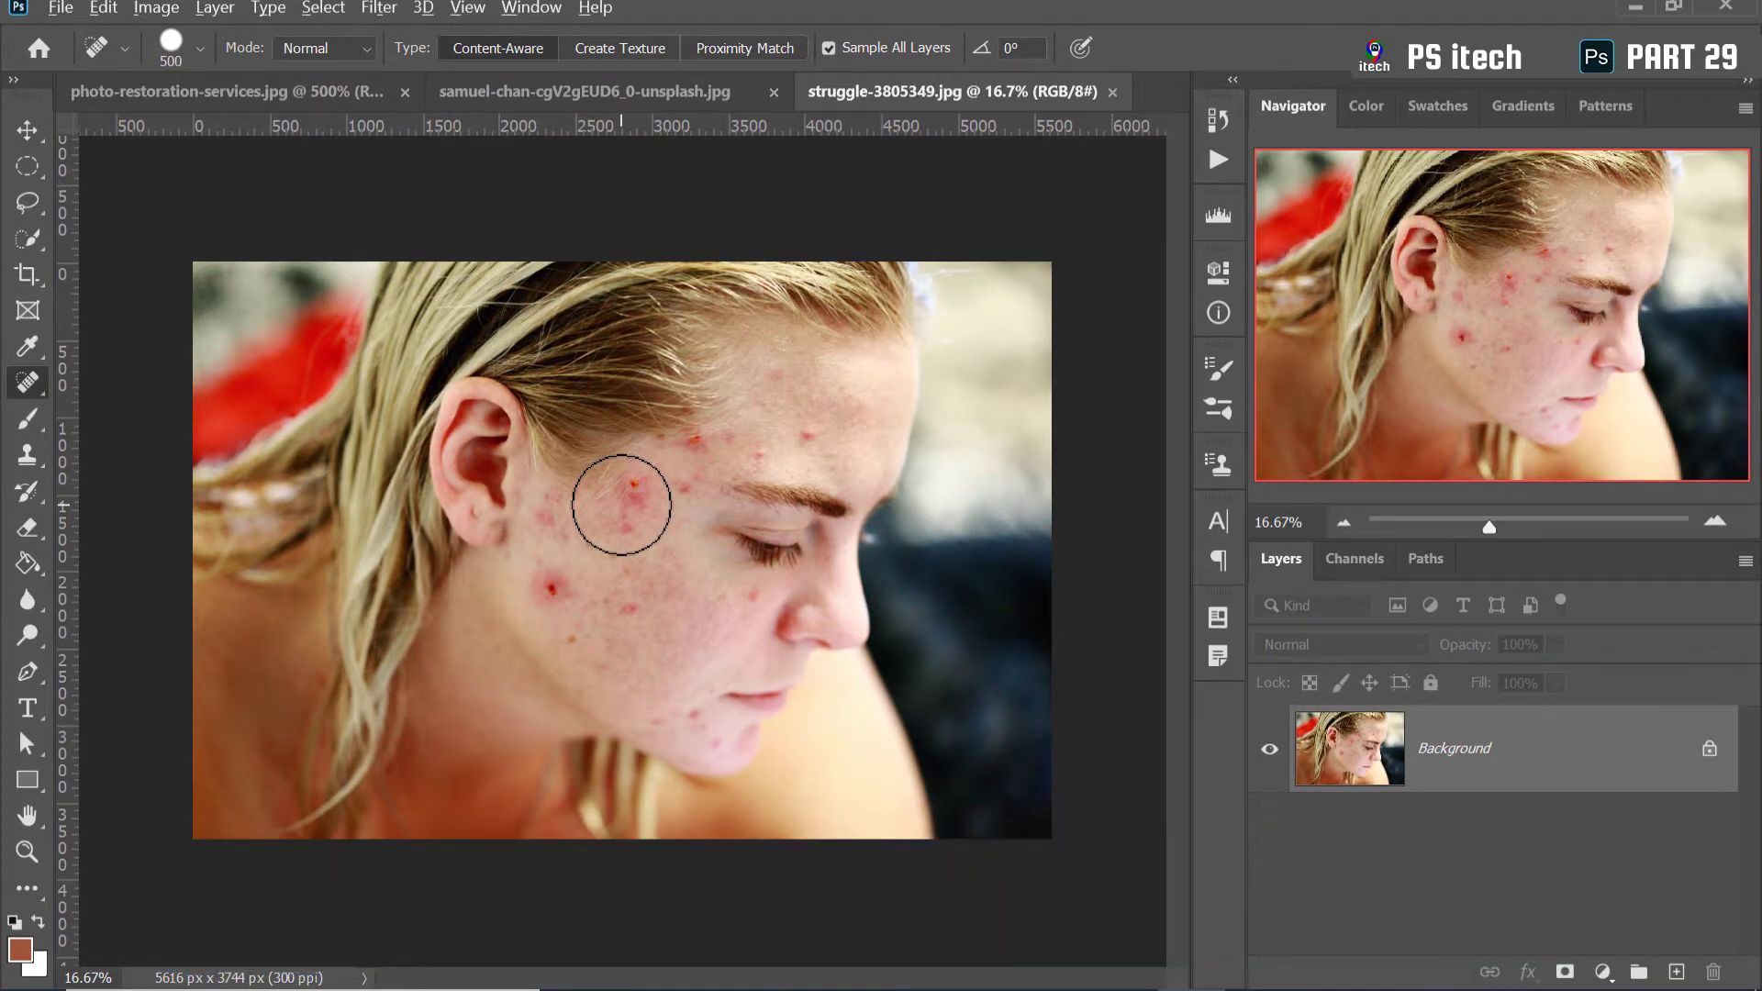
pyautogui.keyDown('alt'); pyautogui.rightClick(621, 505); pyautogui.keyUp('alt')
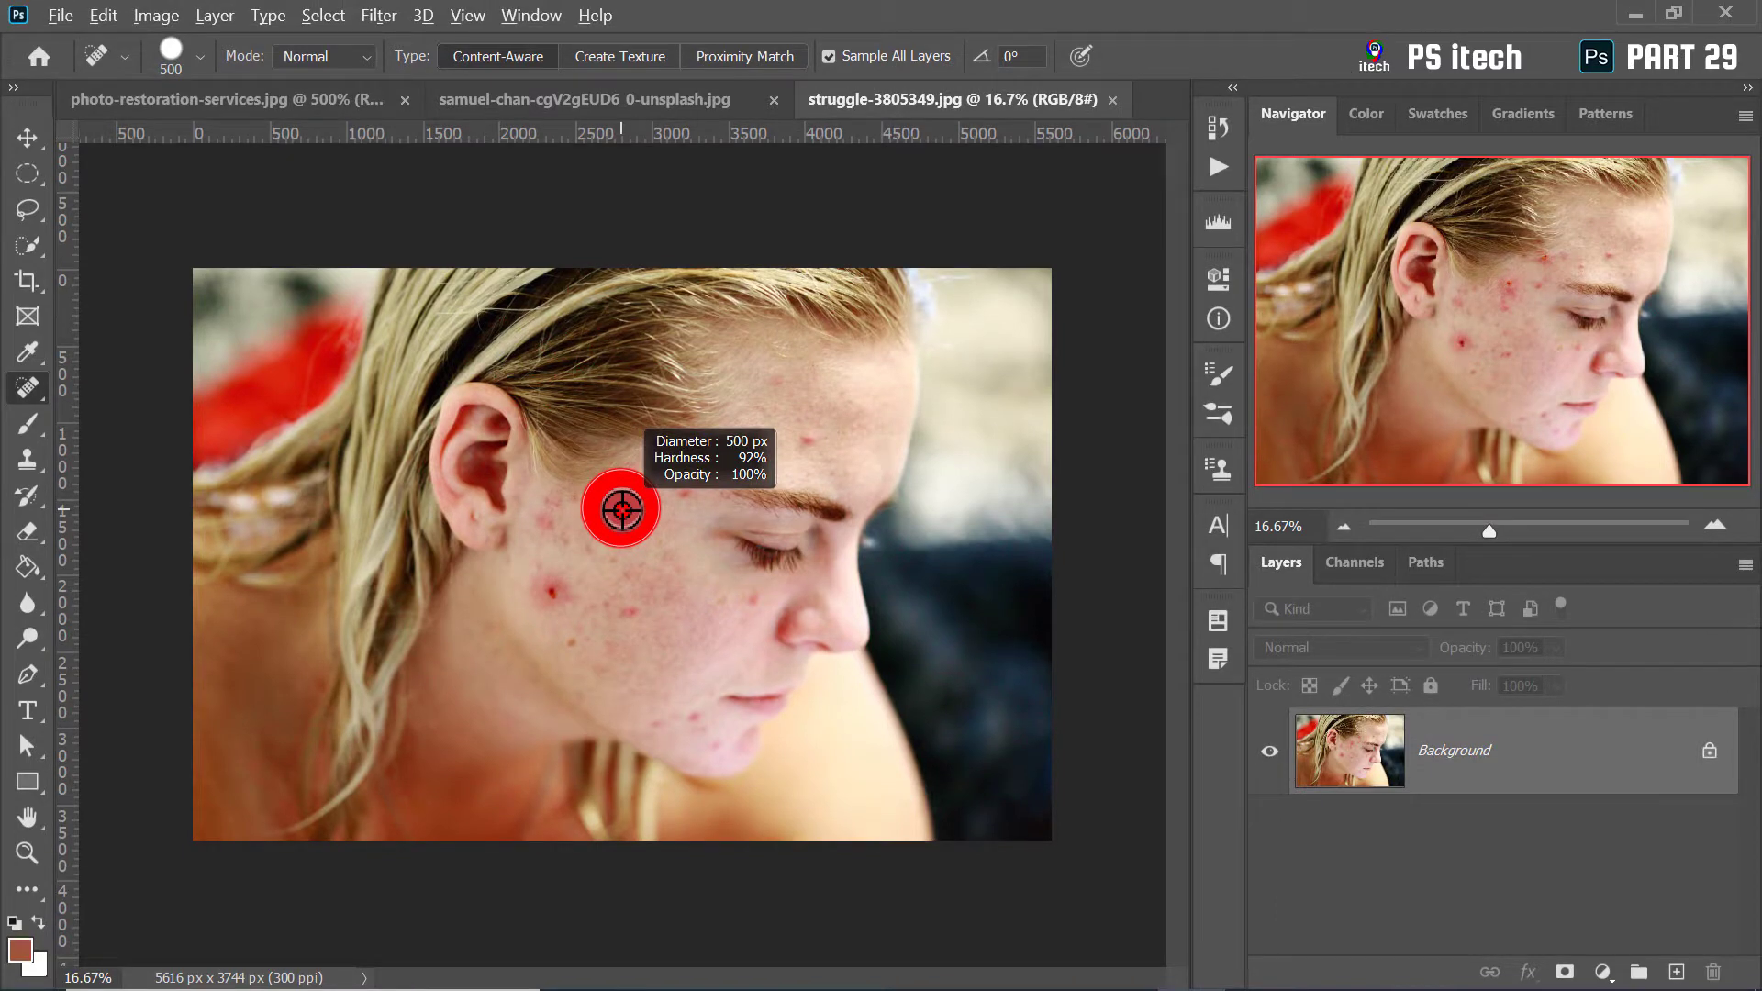
pyautogui.moveTo(622, 509)
pyautogui.mouseDown()
pyautogui.moveTo(958, 514)
pyautogui.moveTo(563, 537)
pyautogui.moveTo(939, 523)
pyautogui.moveTo(596, 530)
pyautogui.moveTo(846, 367)
pyautogui.moveTo(852, 538)
pyautogui.moveTo(861, 169)
pyautogui.moveTo(874, 551)
pyautogui.mouseUp()
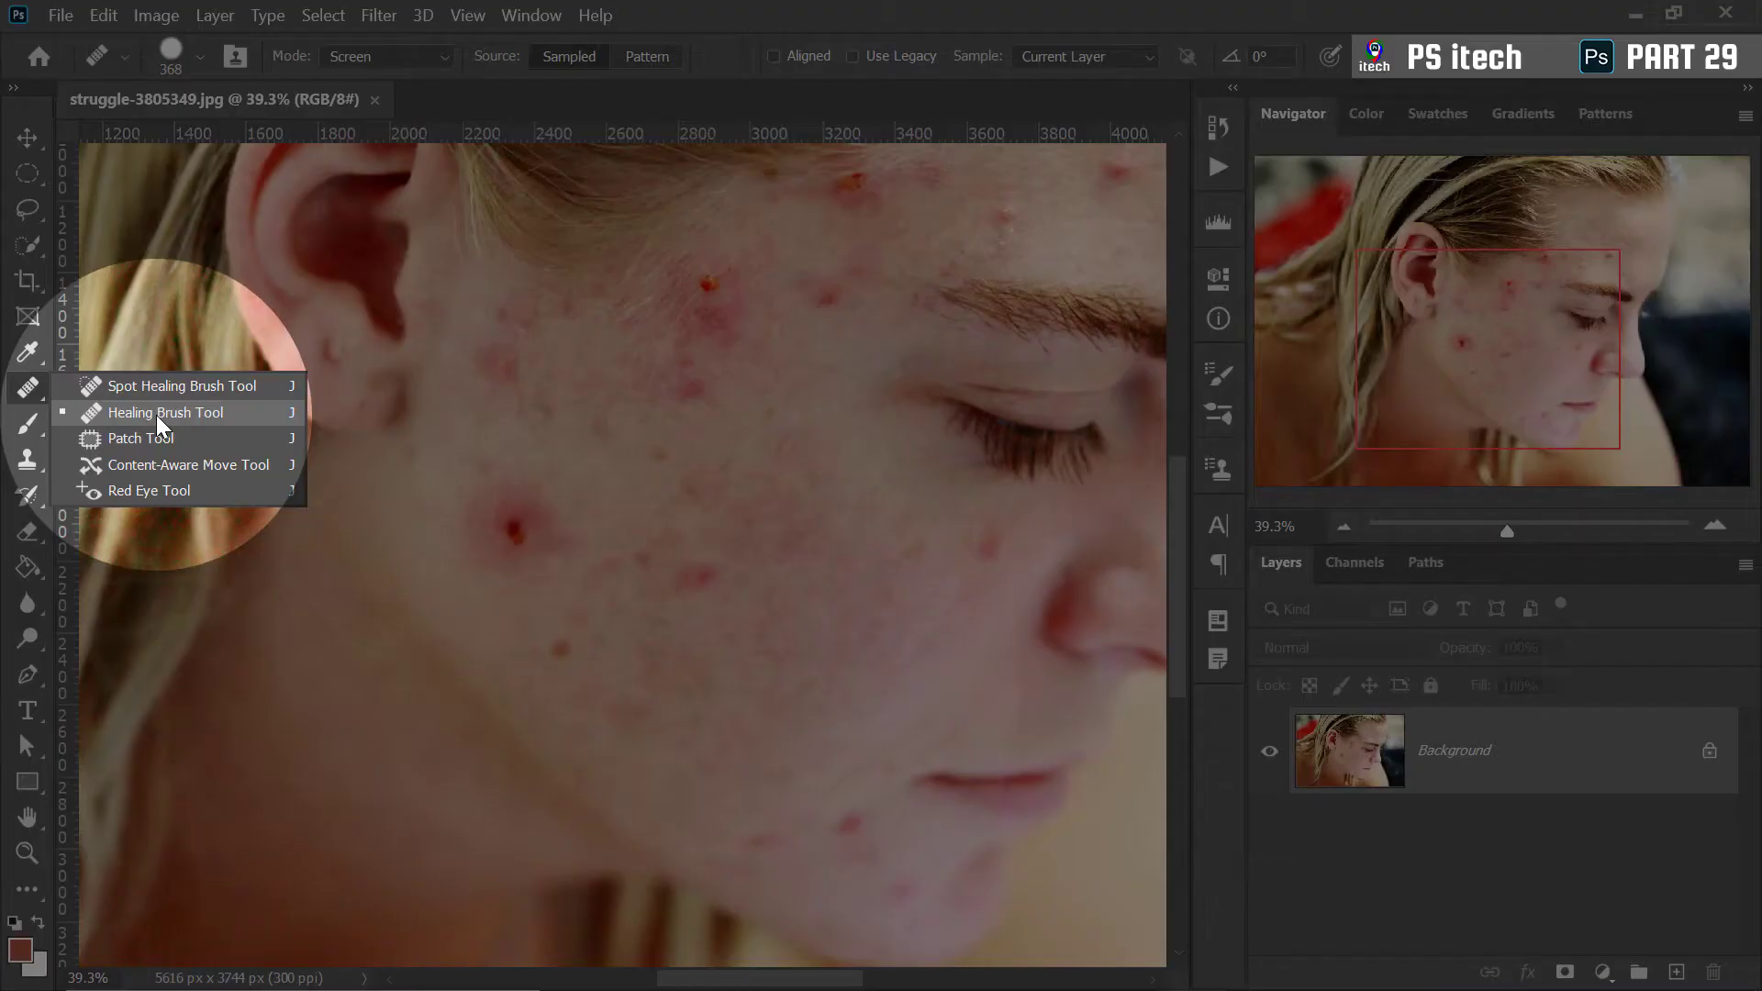
# Switch to the Healing Brush and try healing the large red cheek blemish without defining a source point
pyautogui.click(156, 414)
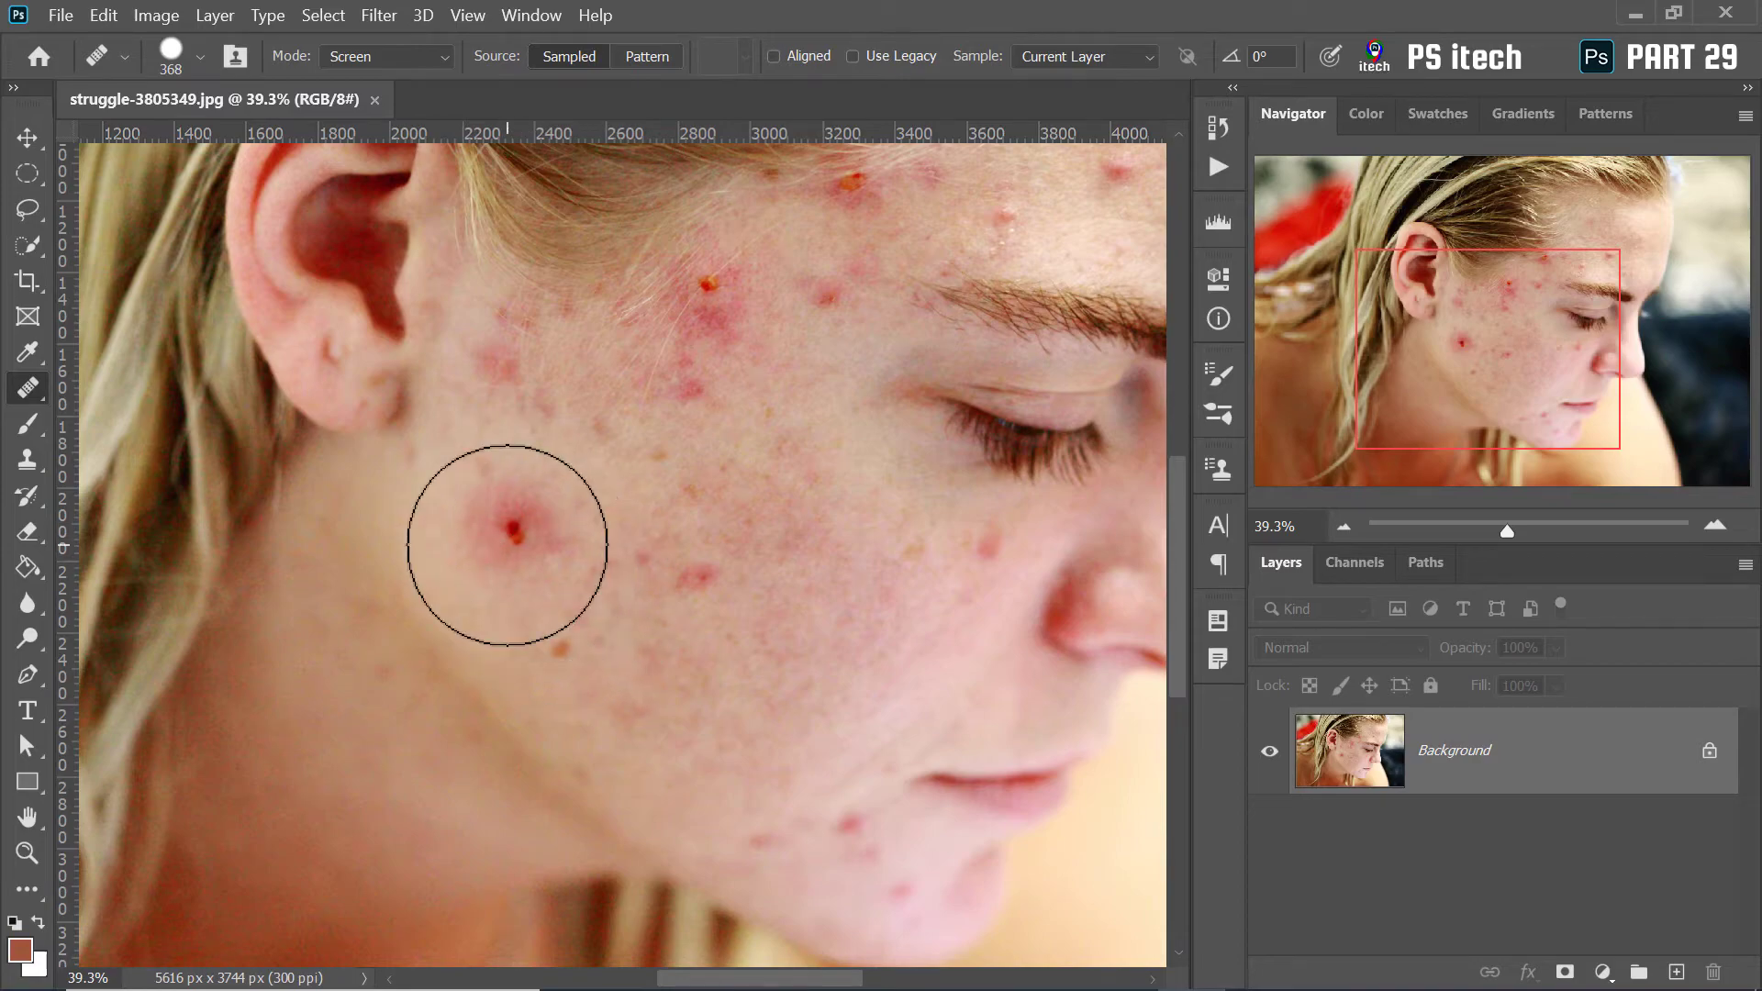
pyautogui.click(517, 542)
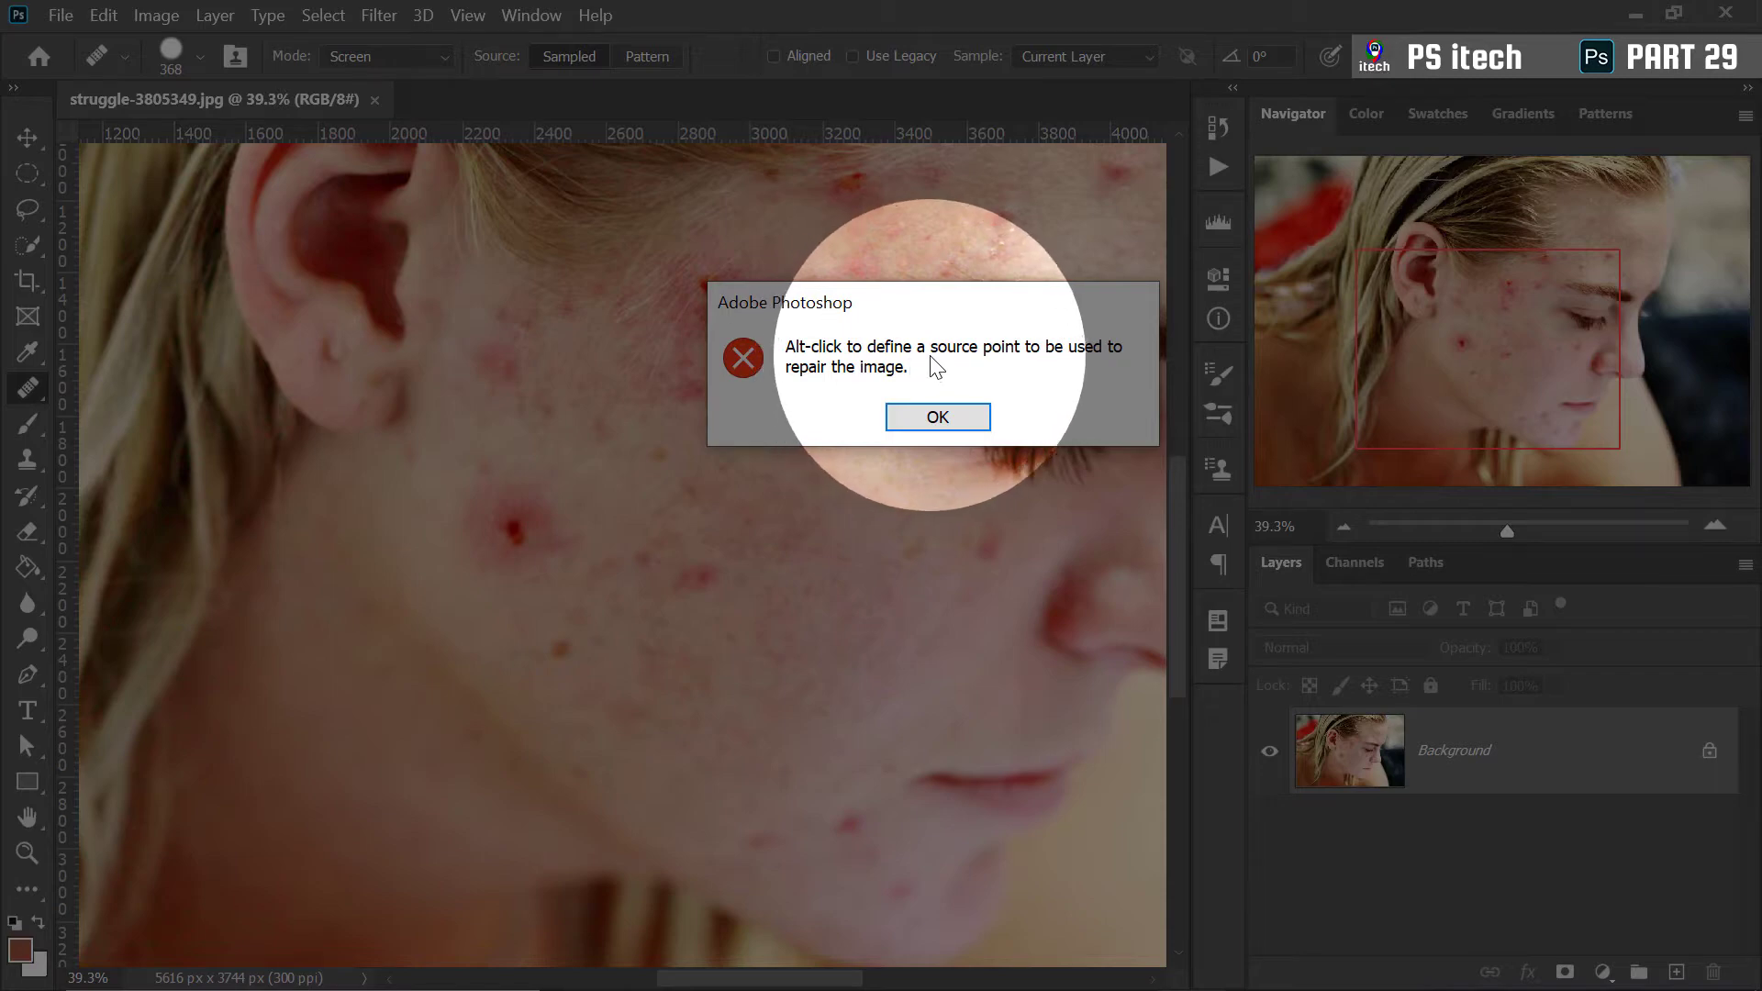
pyautogui.click(921, 420)
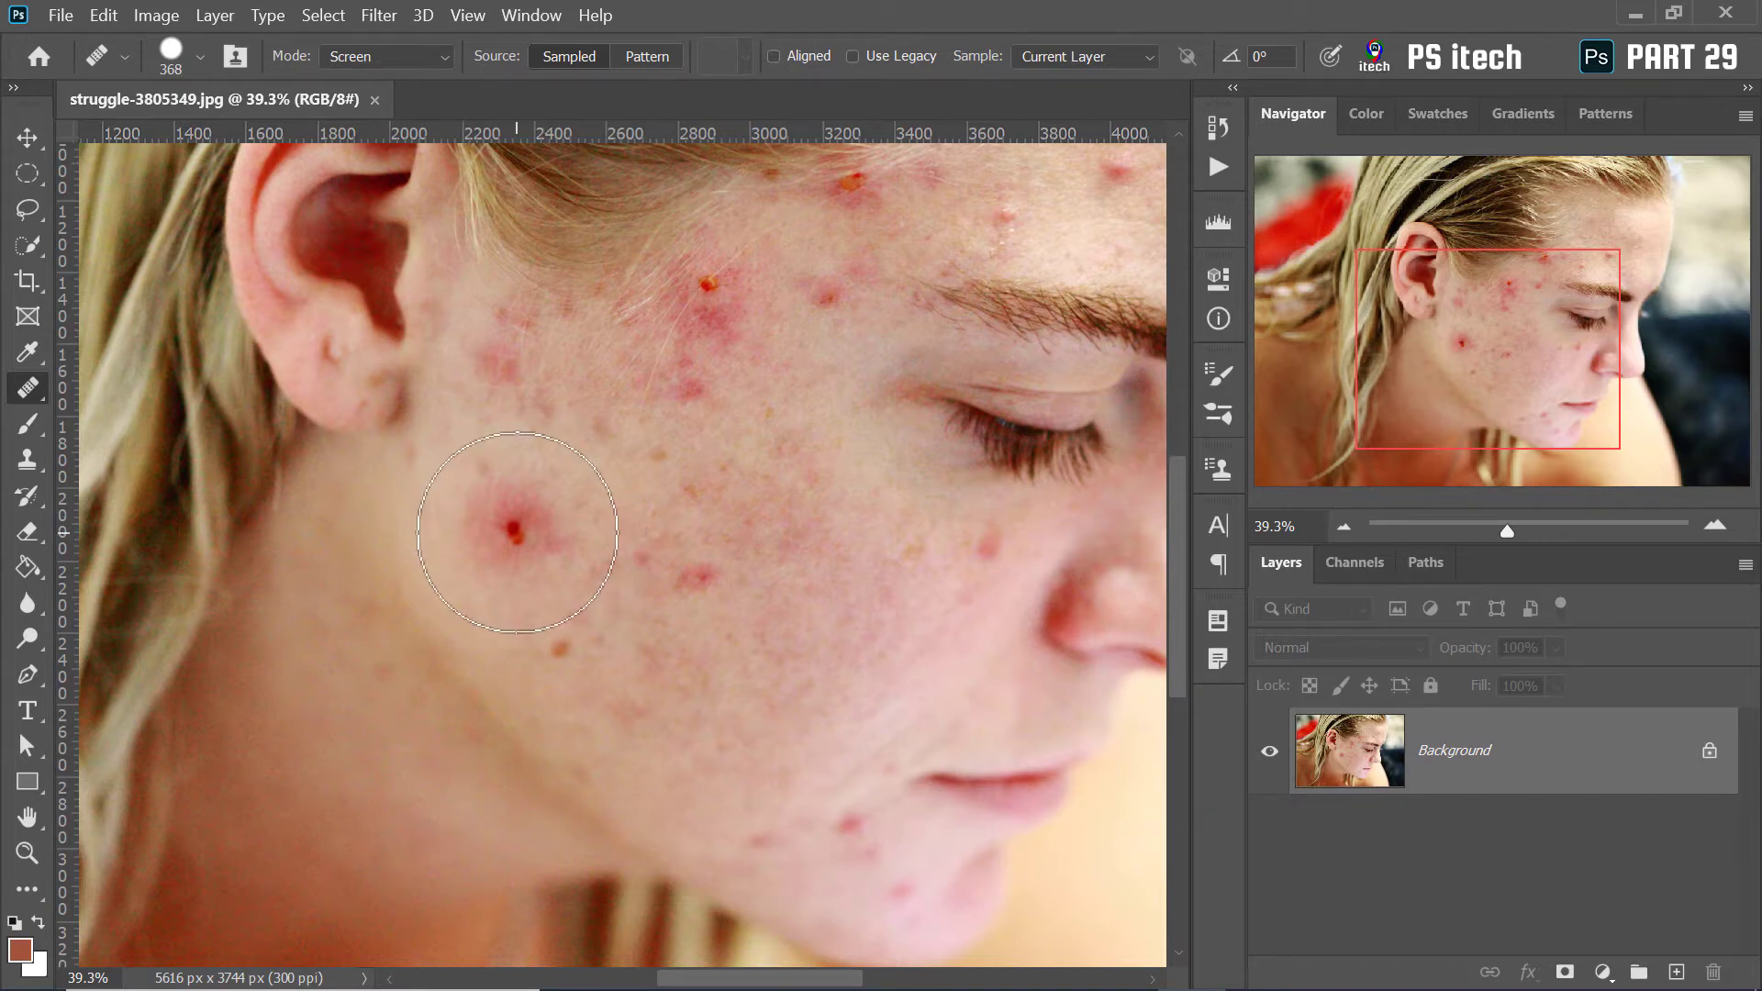
# Sample clean skin below the earlobe, set the brush mode to Normal, and heal the large red cheek blemish
pyautogui.moveTo(517, 532); pyautogui.dragTo(543, 436)
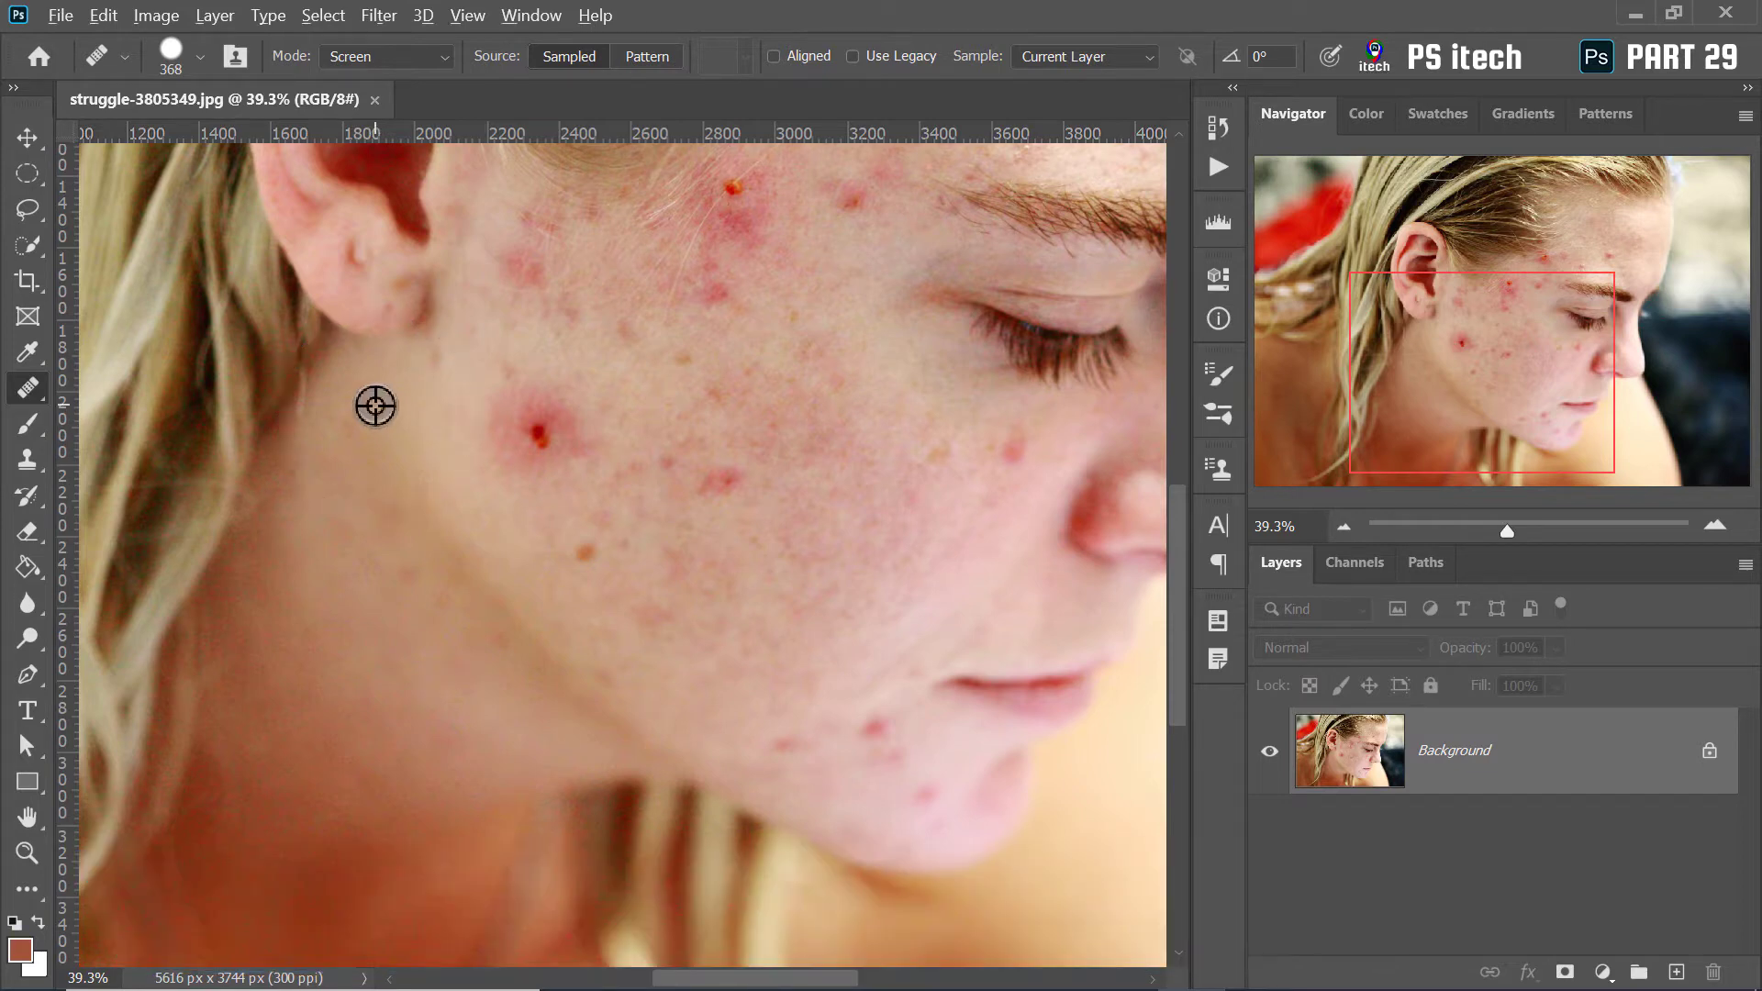
pyautogui.keyDown('alt'); pyautogui.click(375, 405); pyautogui.keyUp('alt')
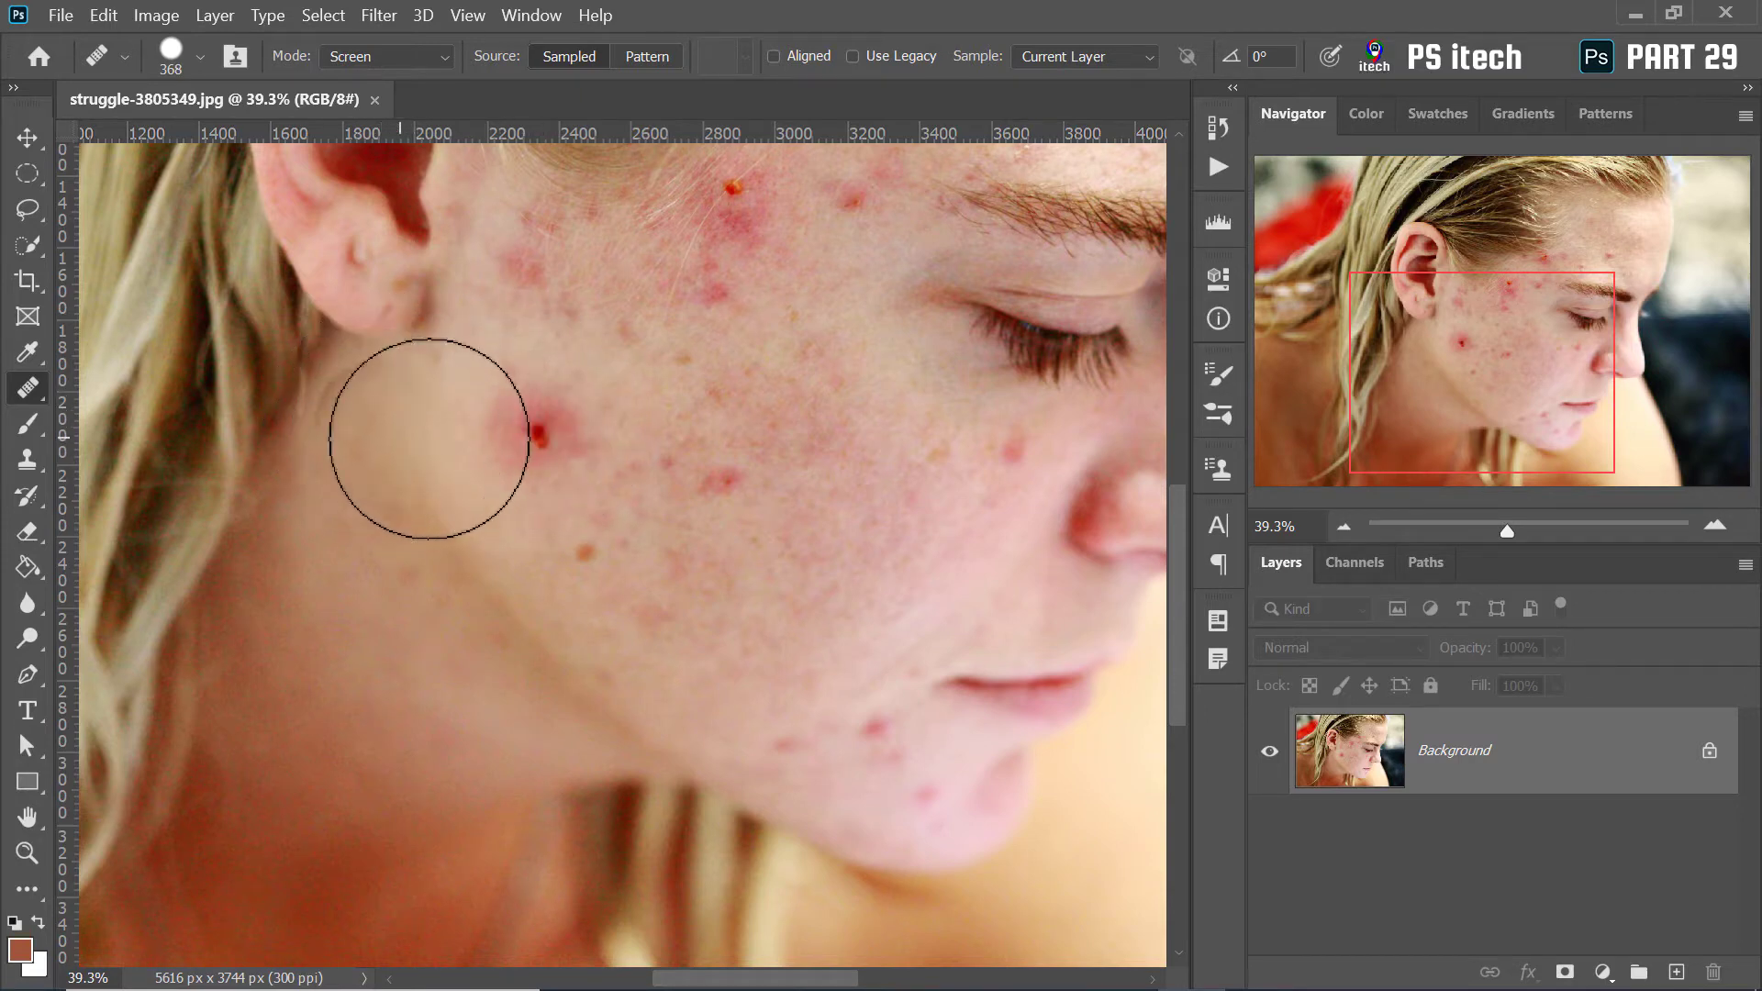
pyautogui.click(432, 56)
pyautogui.click(390, 80)
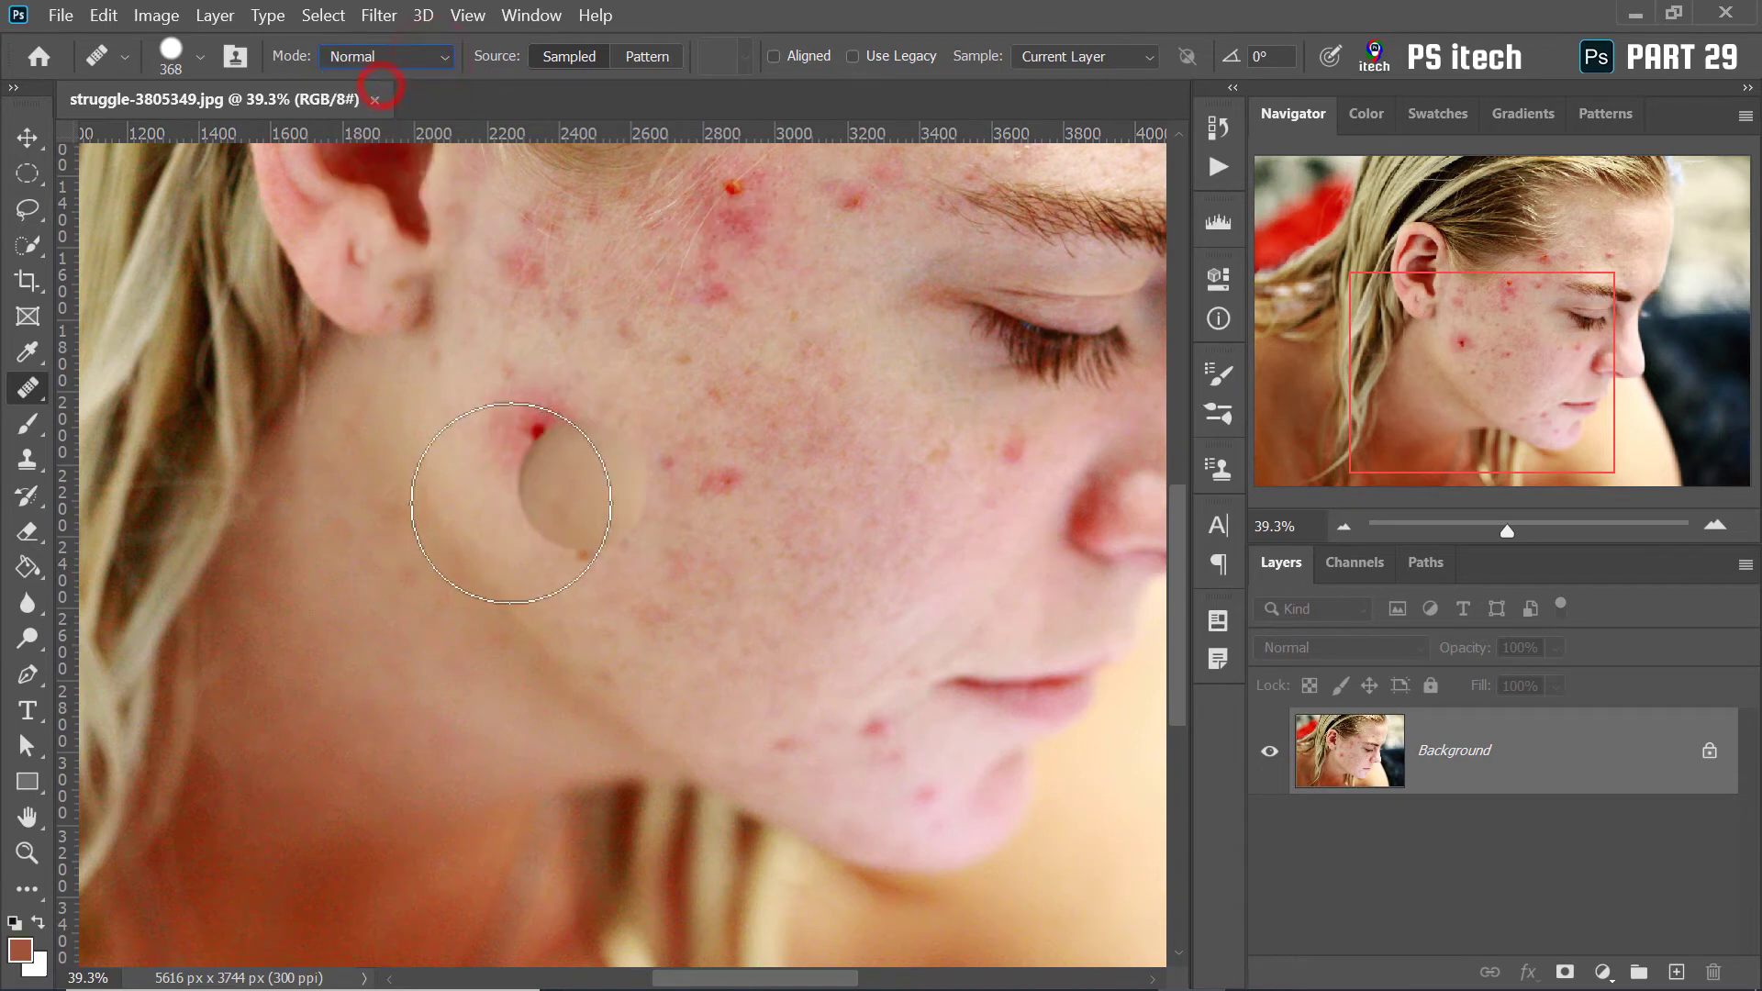
pyautogui.click(543, 433)
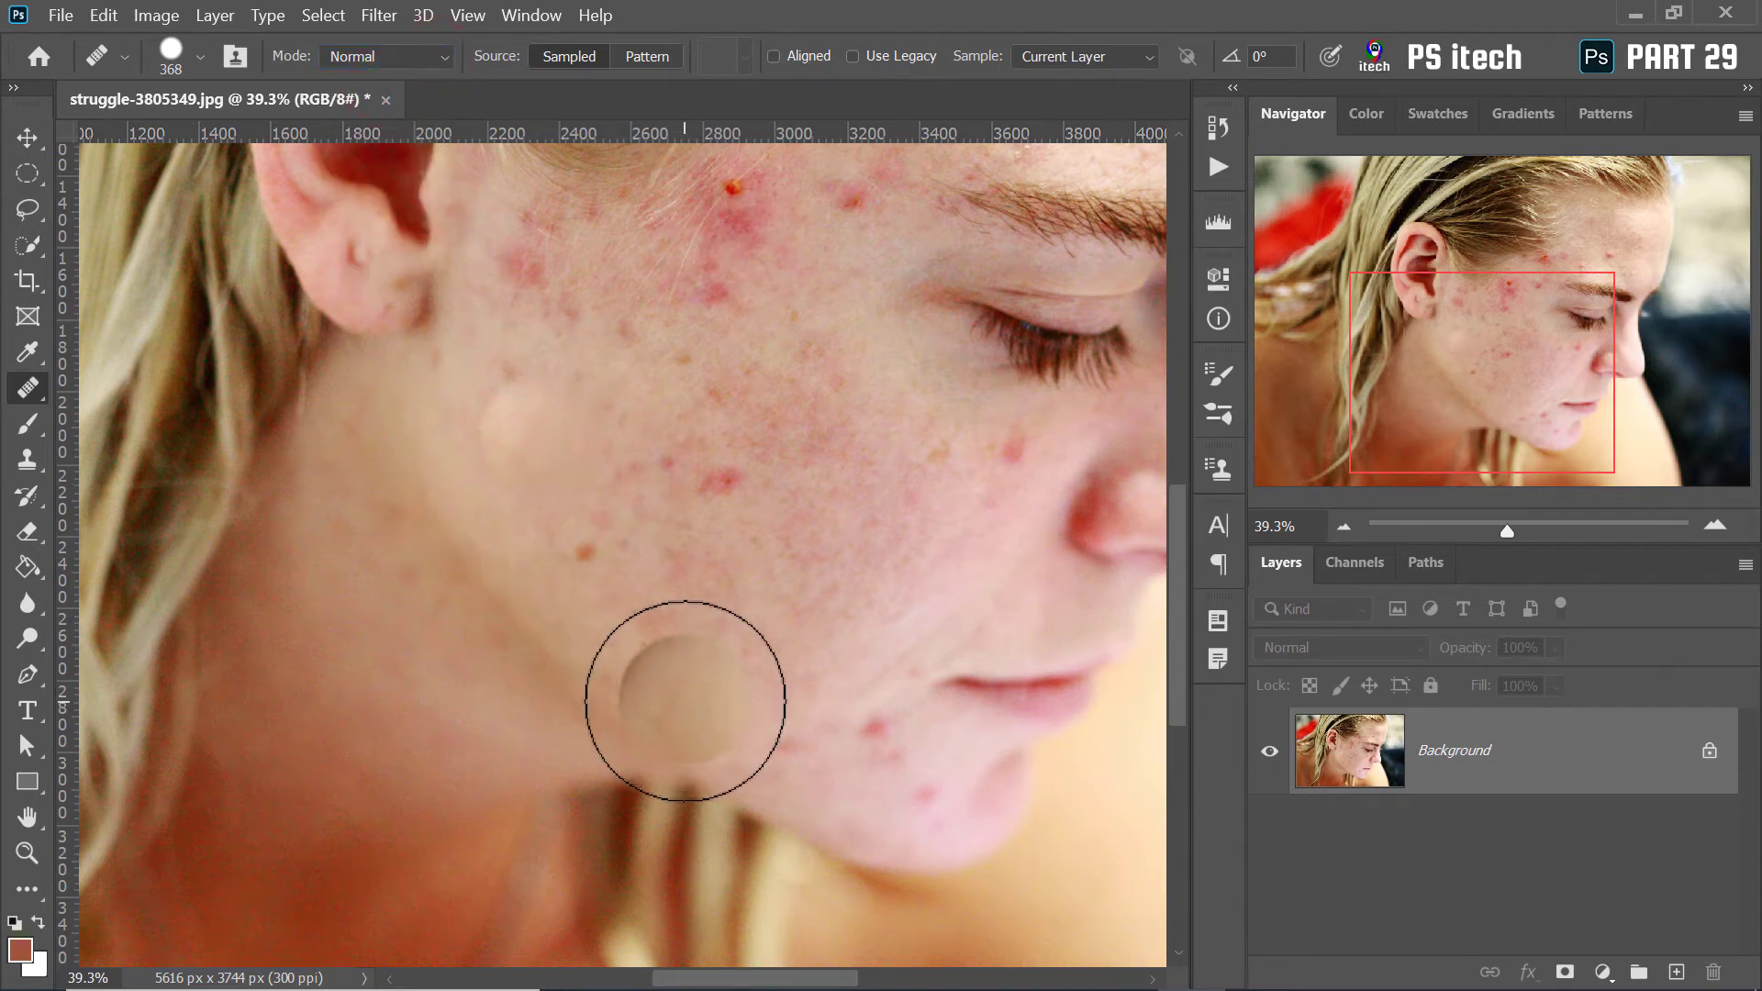
# Reduce the brush size to 149 px and heal the two small blemishes on the middle and lower cheek
pyautogui.rightClick(734, 544)
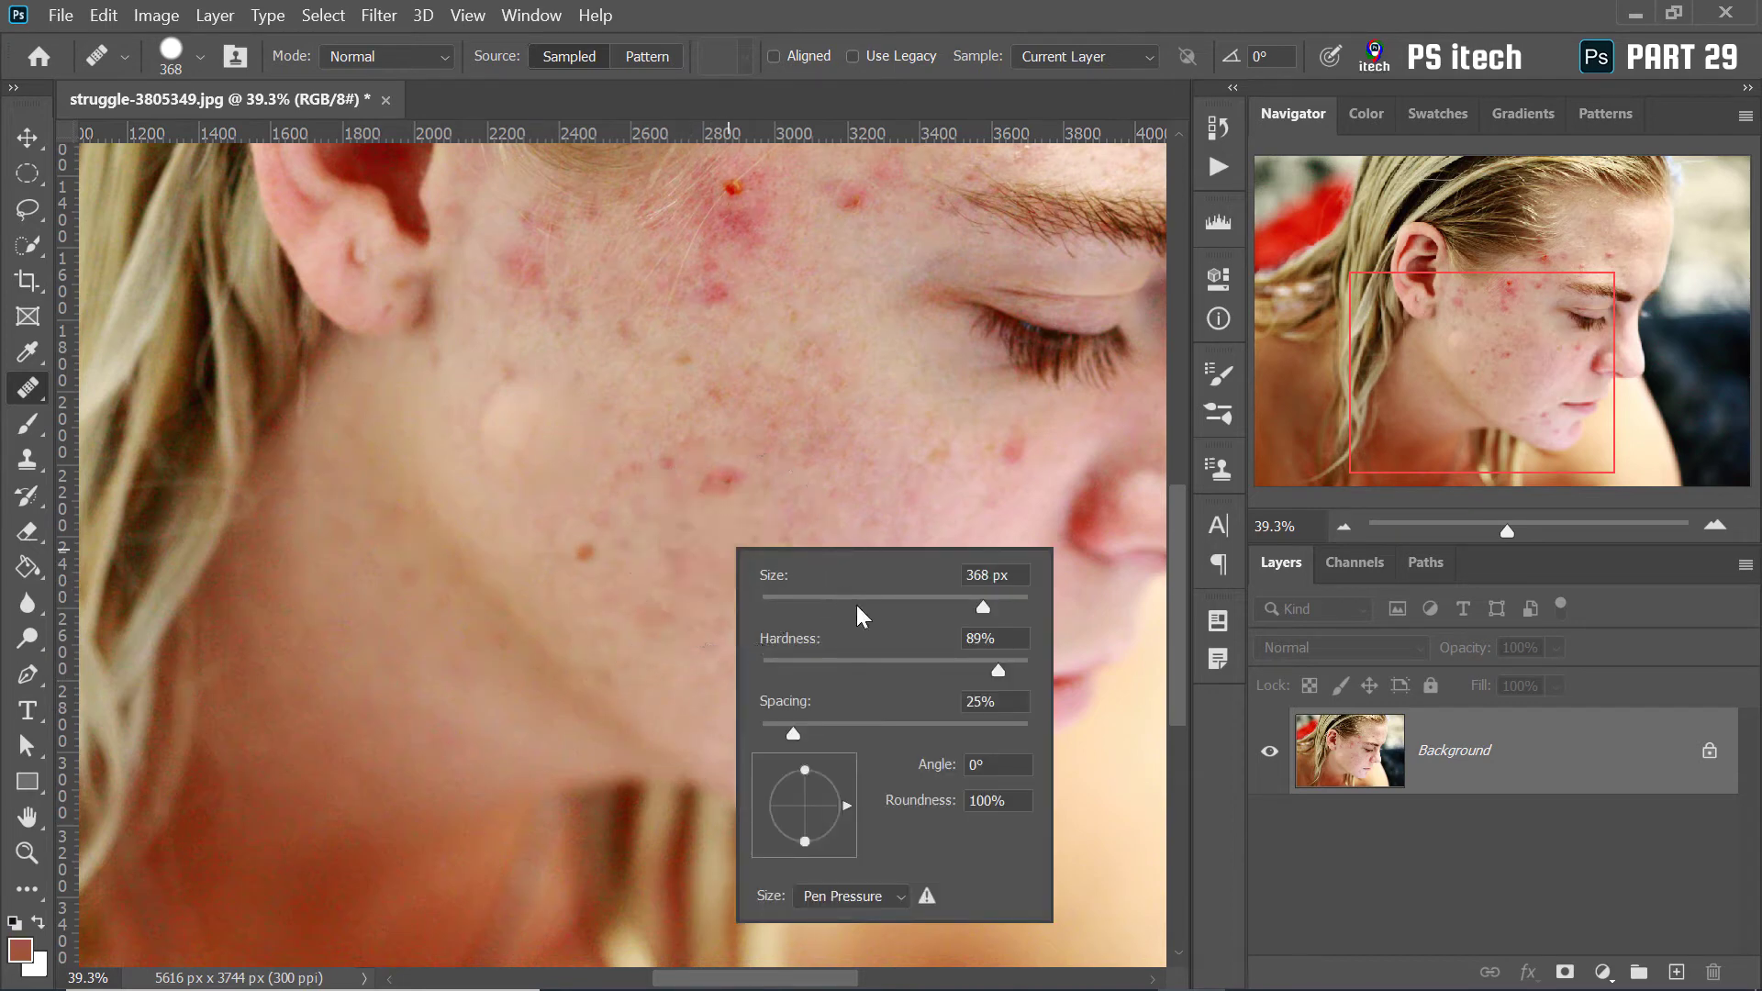
pyautogui.click(858, 603)
pyautogui.click(925, 602)
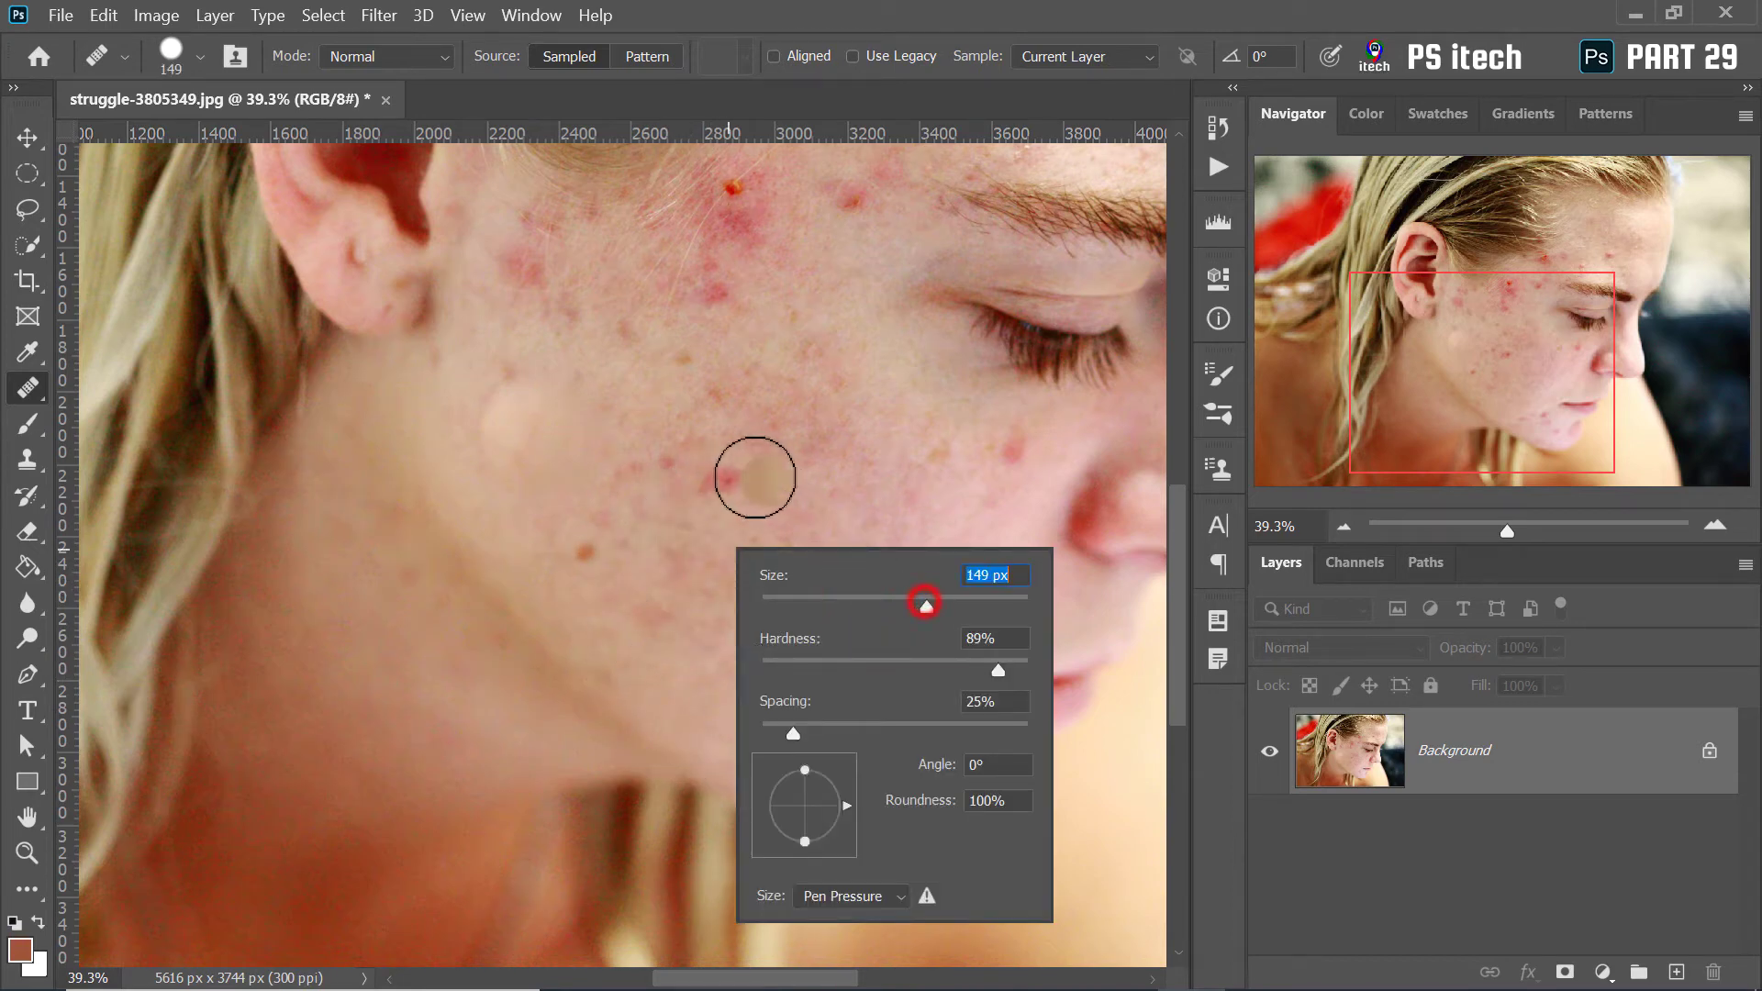
pyautogui.click(726, 479)
pyautogui.click(590, 545)
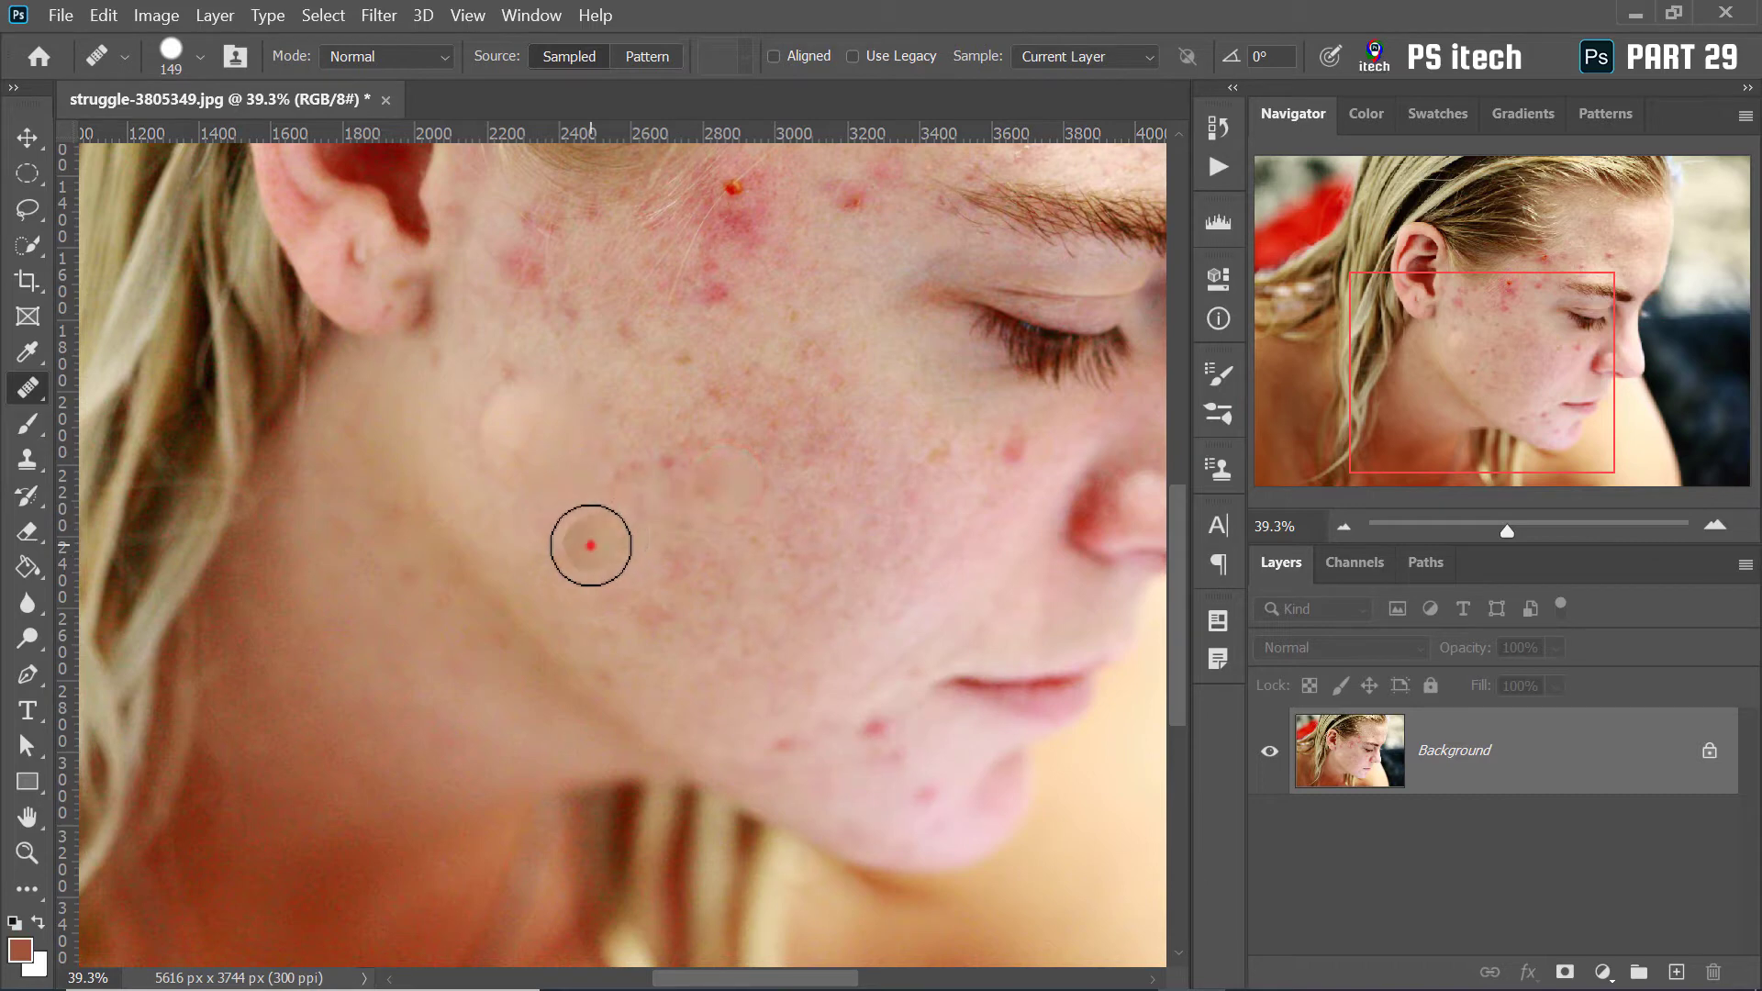
# Heal small blemishes on the upper cheek with the sampled skin and undo the last stroke
pyautogui.click(706, 295)
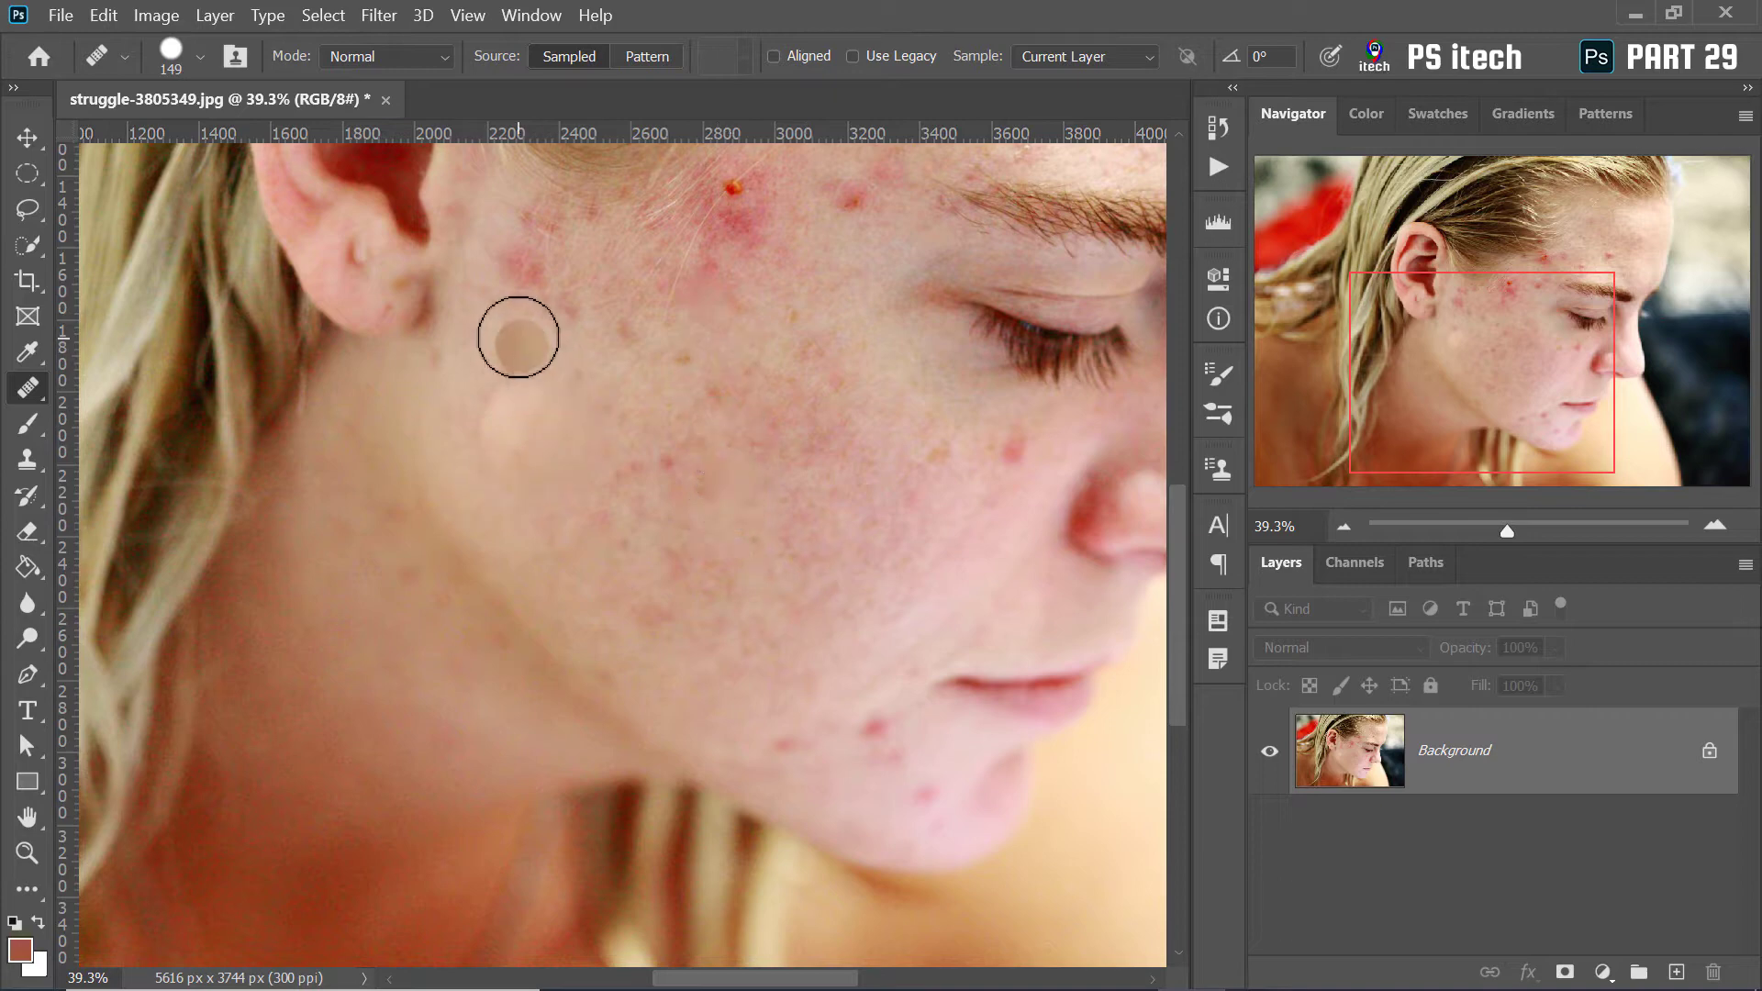
pyautogui.click(605, 262)
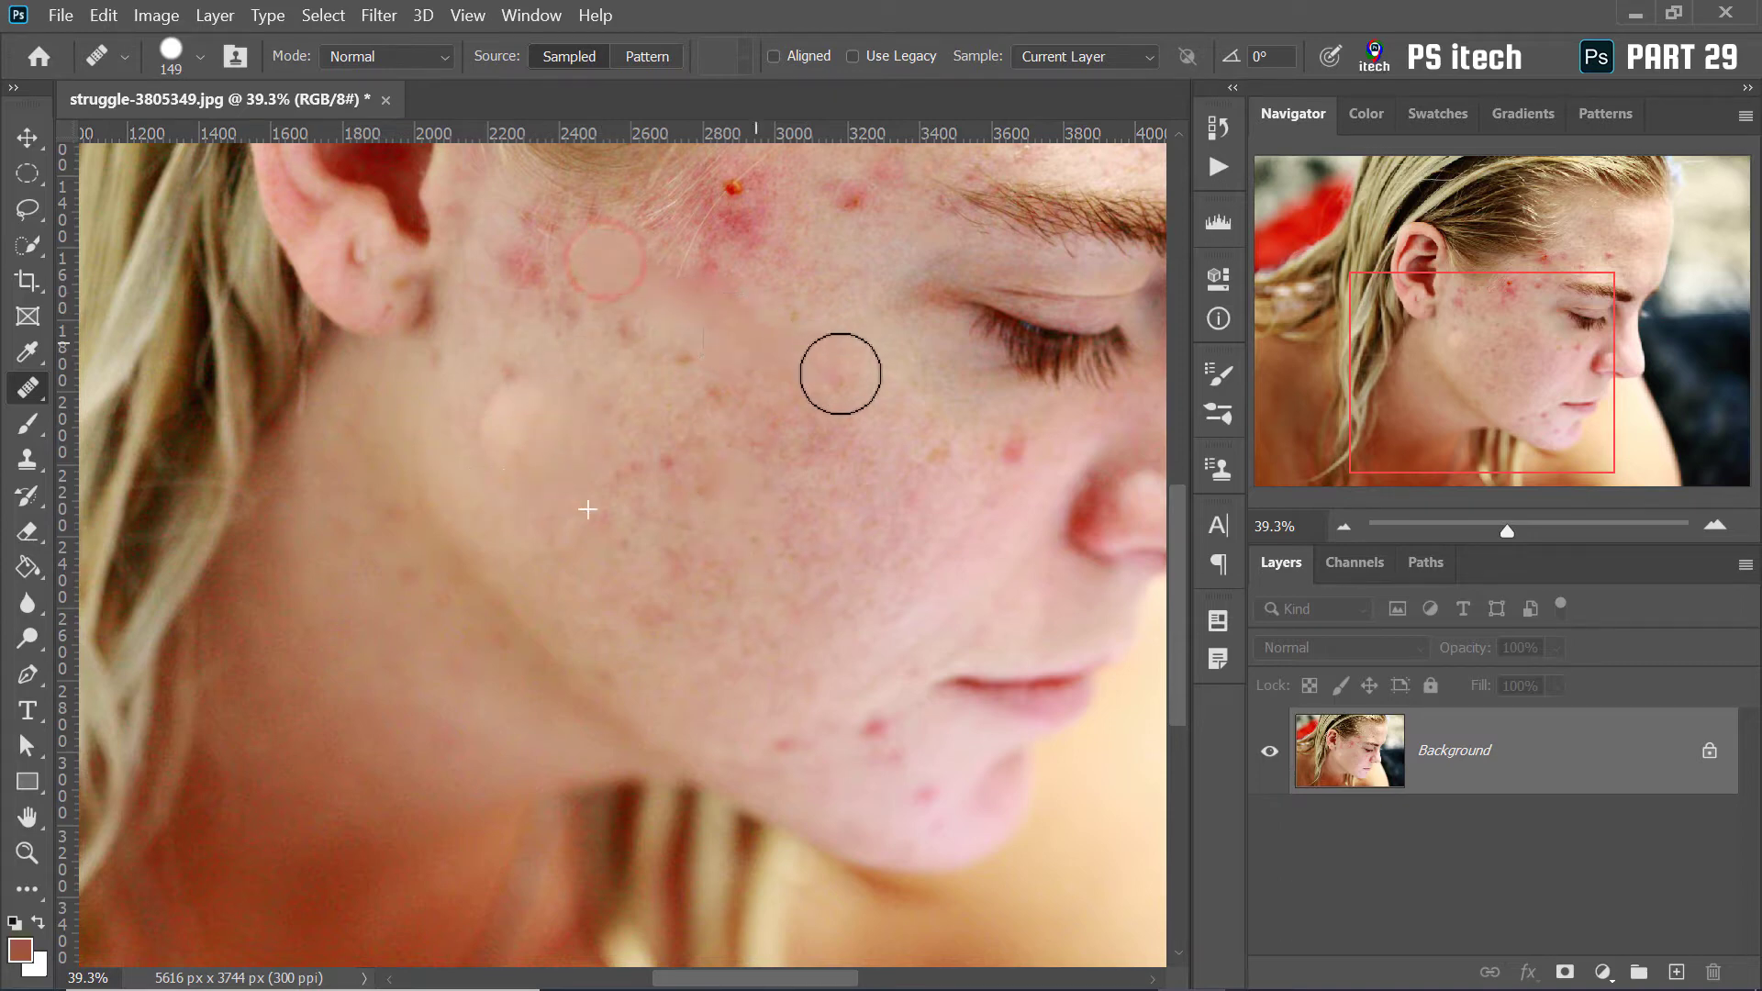
pyautogui.moveTo(872, 388); pyautogui.dragTo(839, 397)
pyautogui.hotkey('ctrl', 'z')
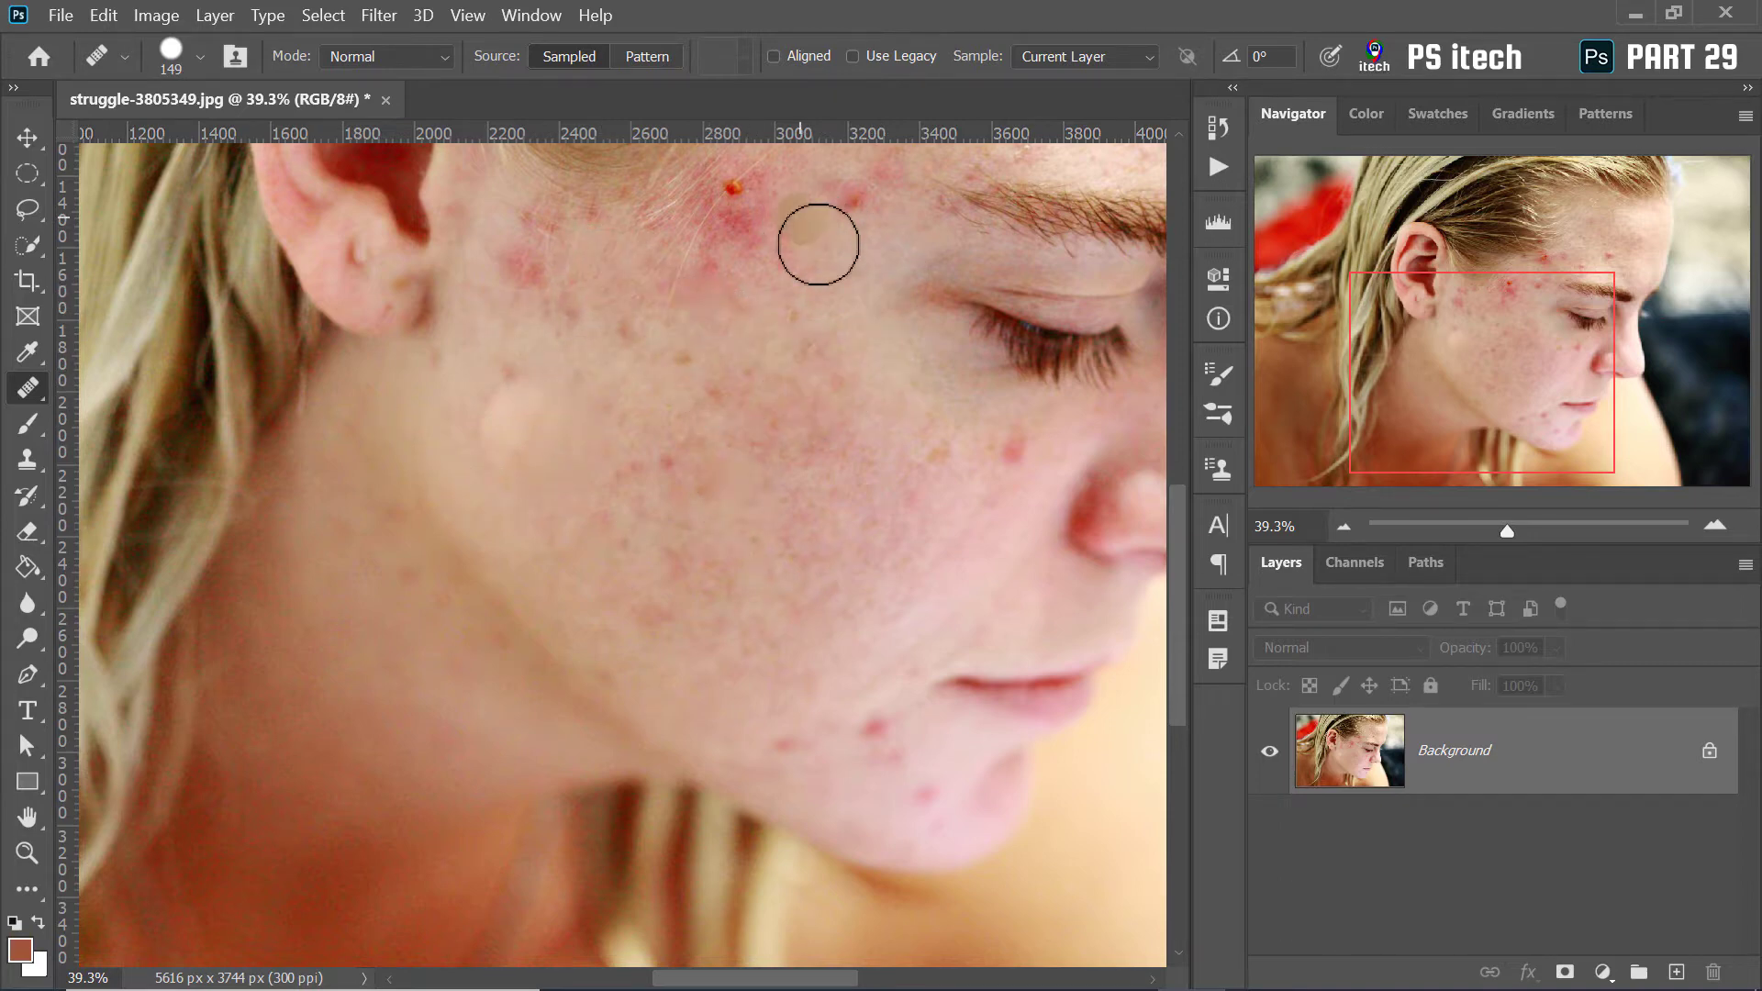
# Heal the blemishes beside the nose, near the outer end of the eyebrow, and at the temple
pyautogui.moveTo(955, 439); pyautogui.dragTo(902, 462)
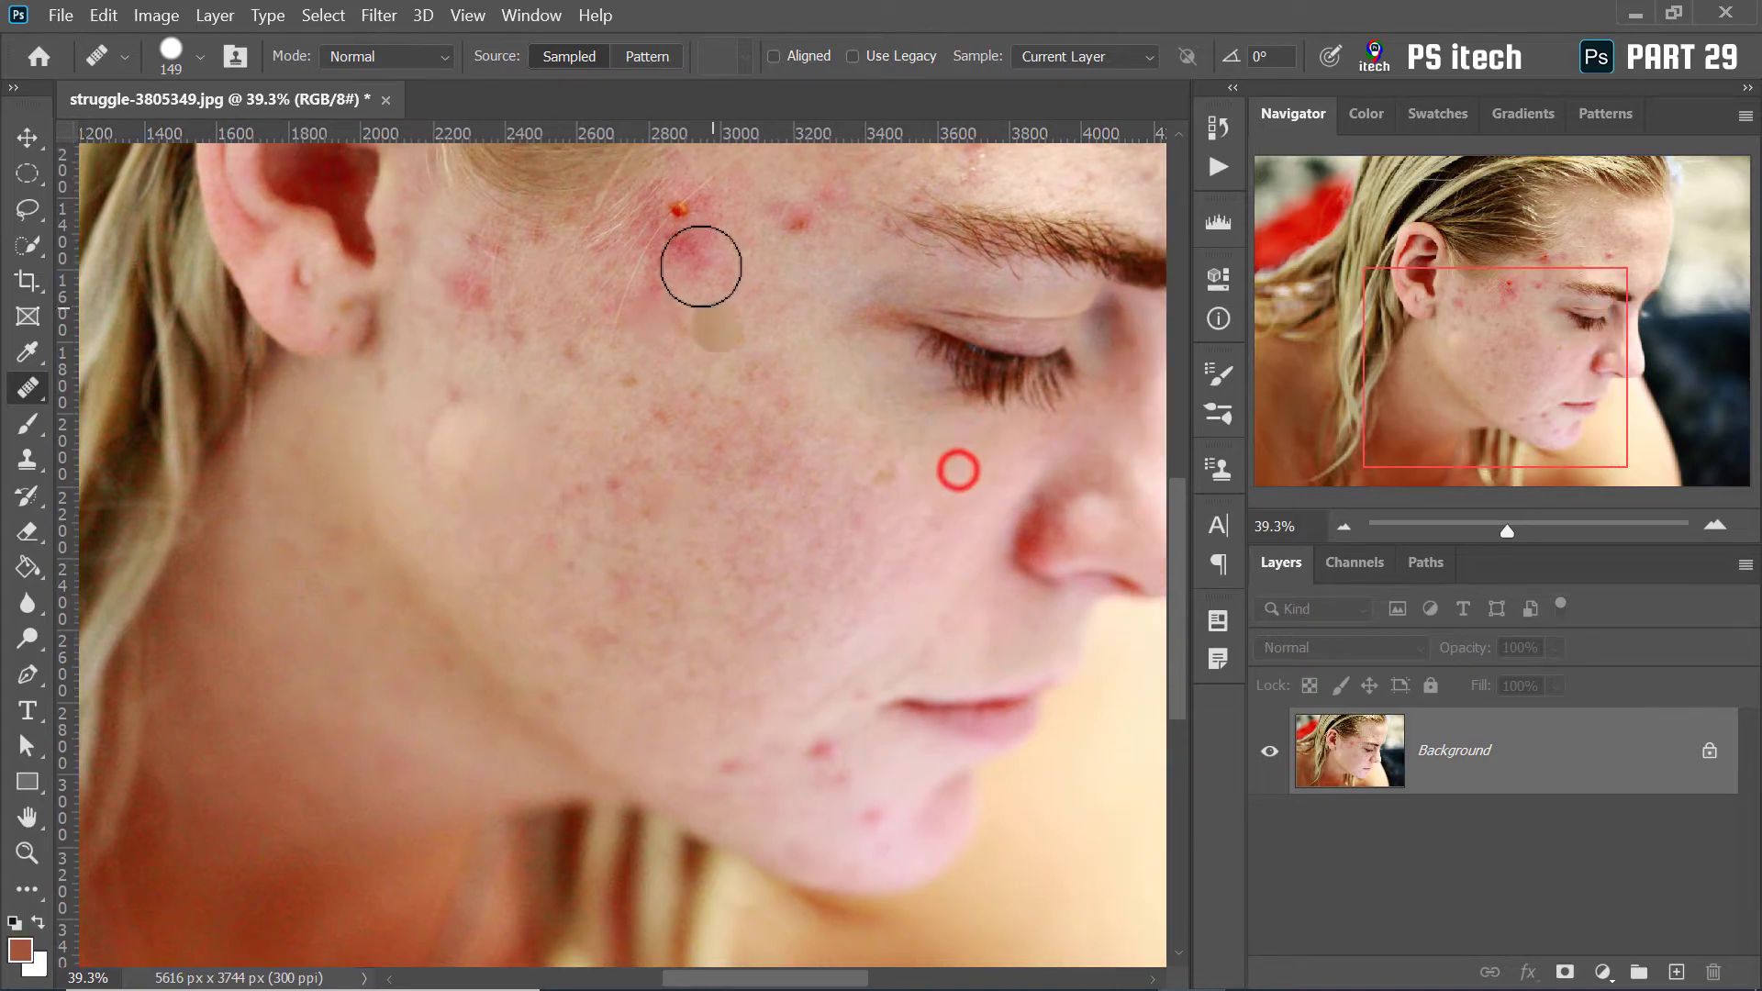
pyautogui.click(790, 224)
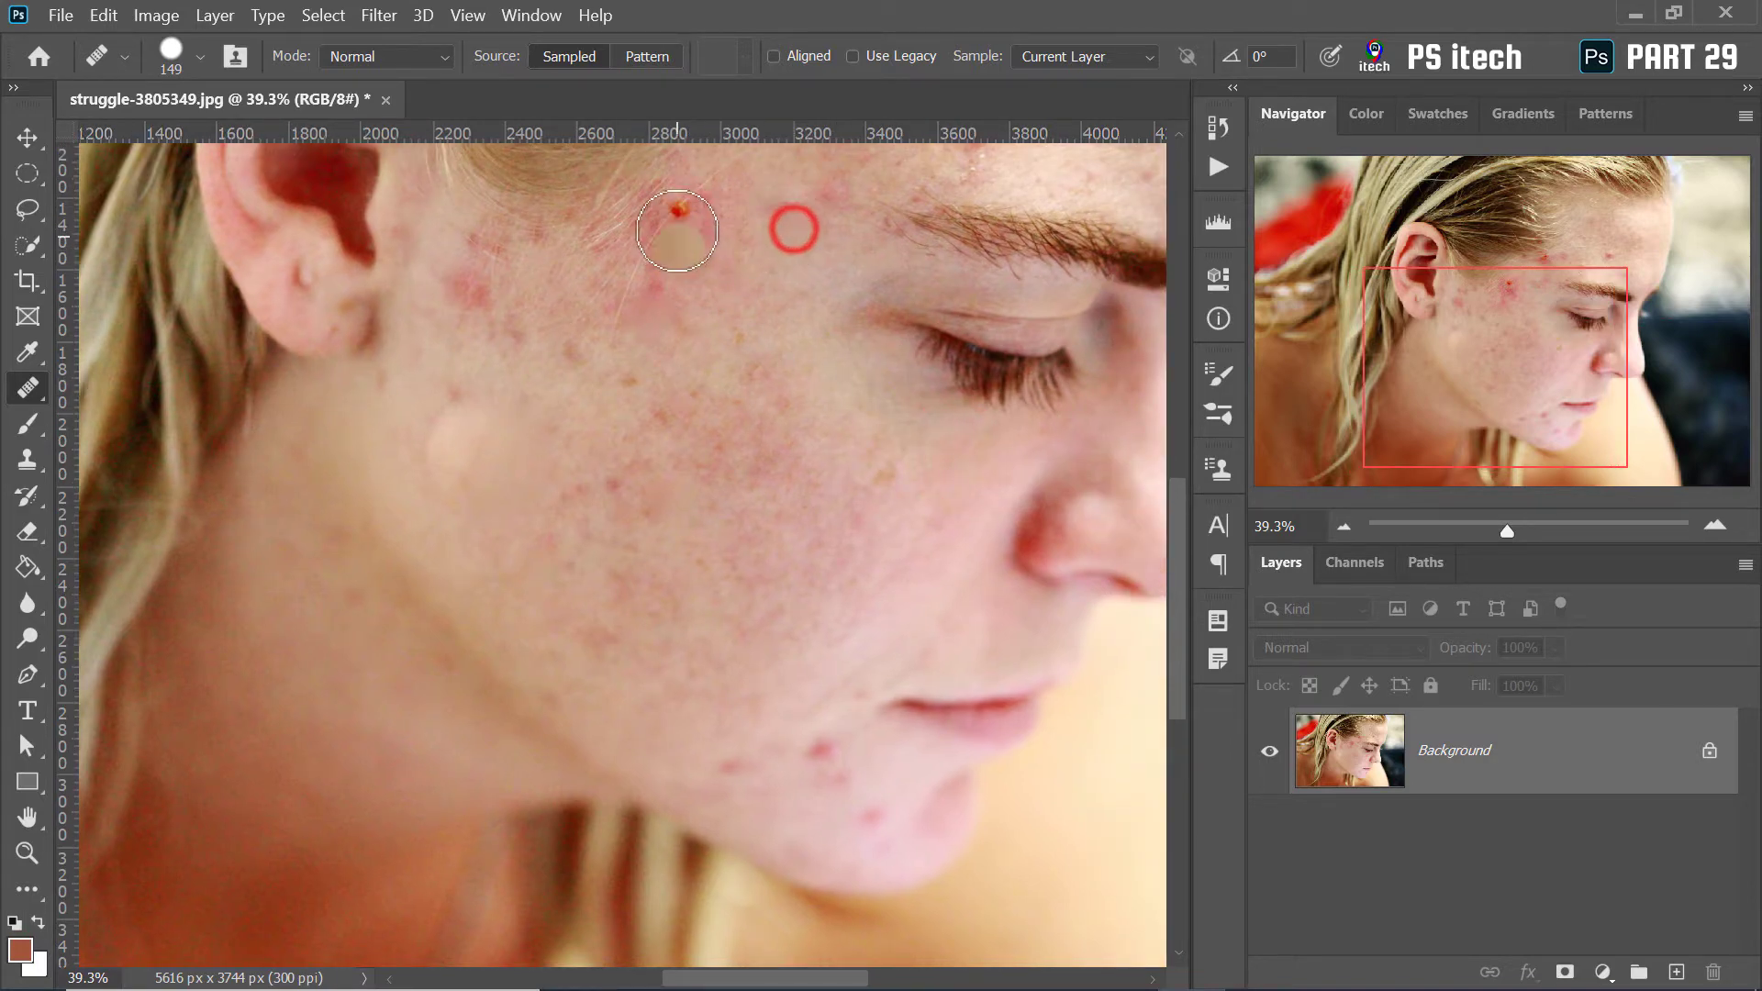
pyautogui.click(673, 215)
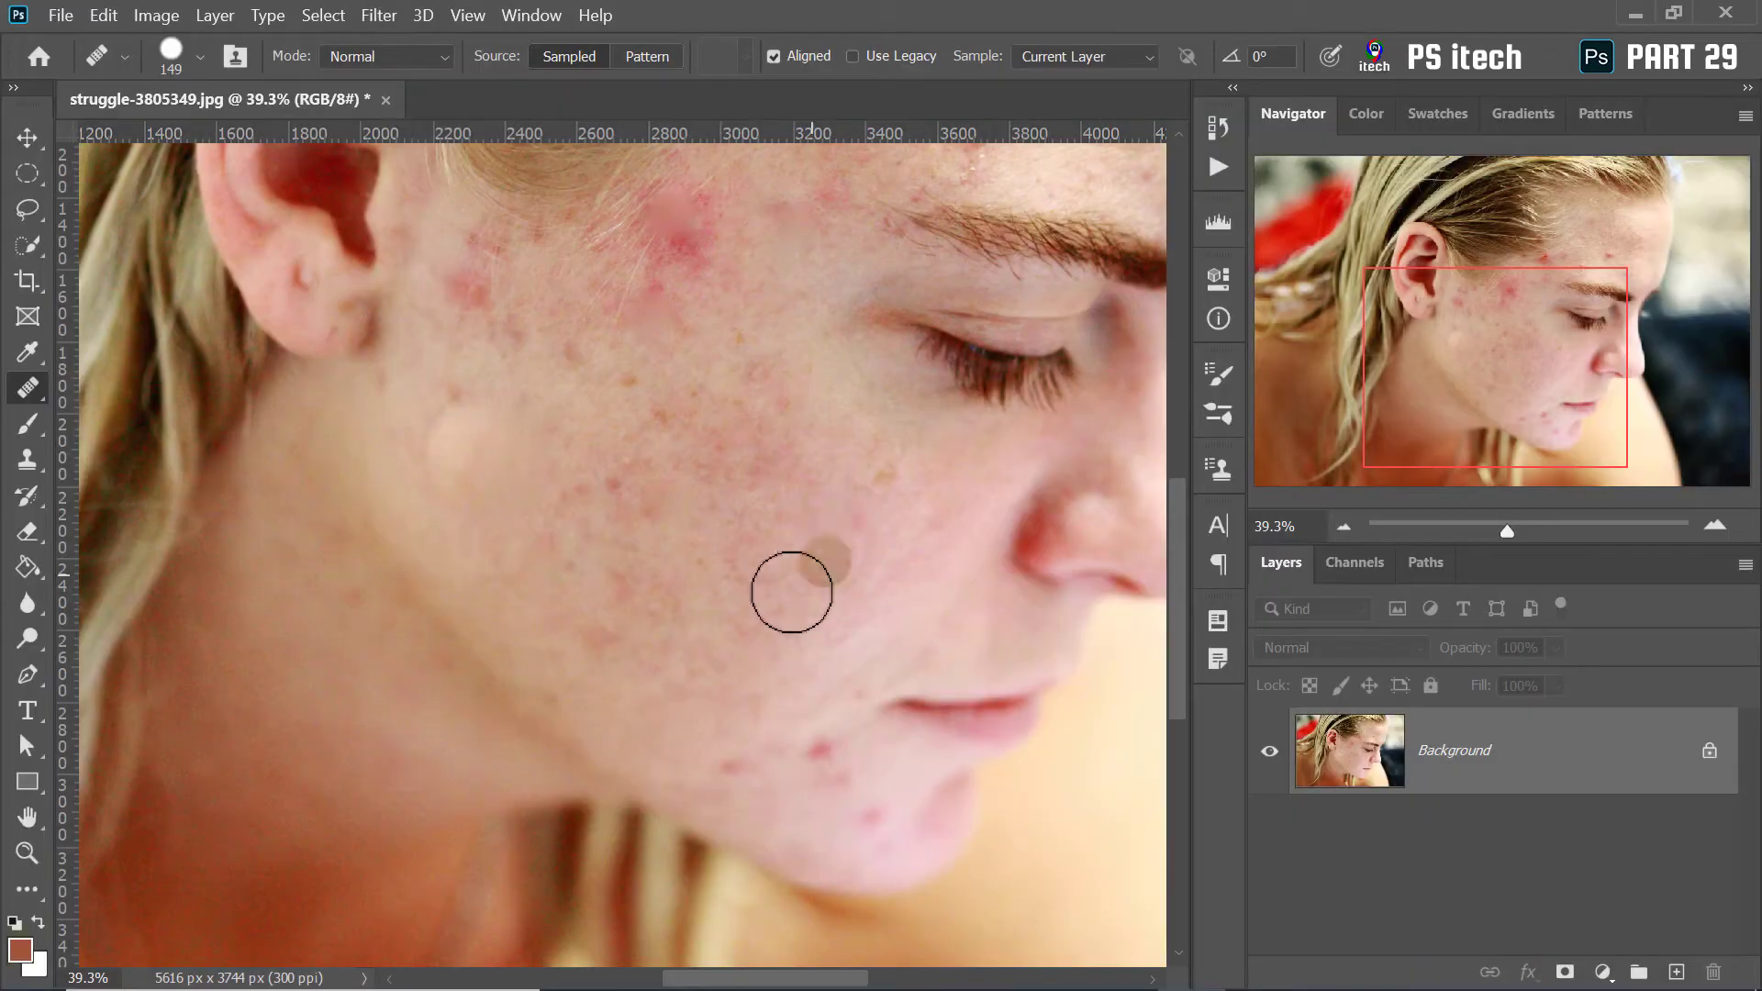
# Turn on Aligned sampling and heal the red blemish below the mouth and the skin beside the temple
pyautogui.click(821, 710)
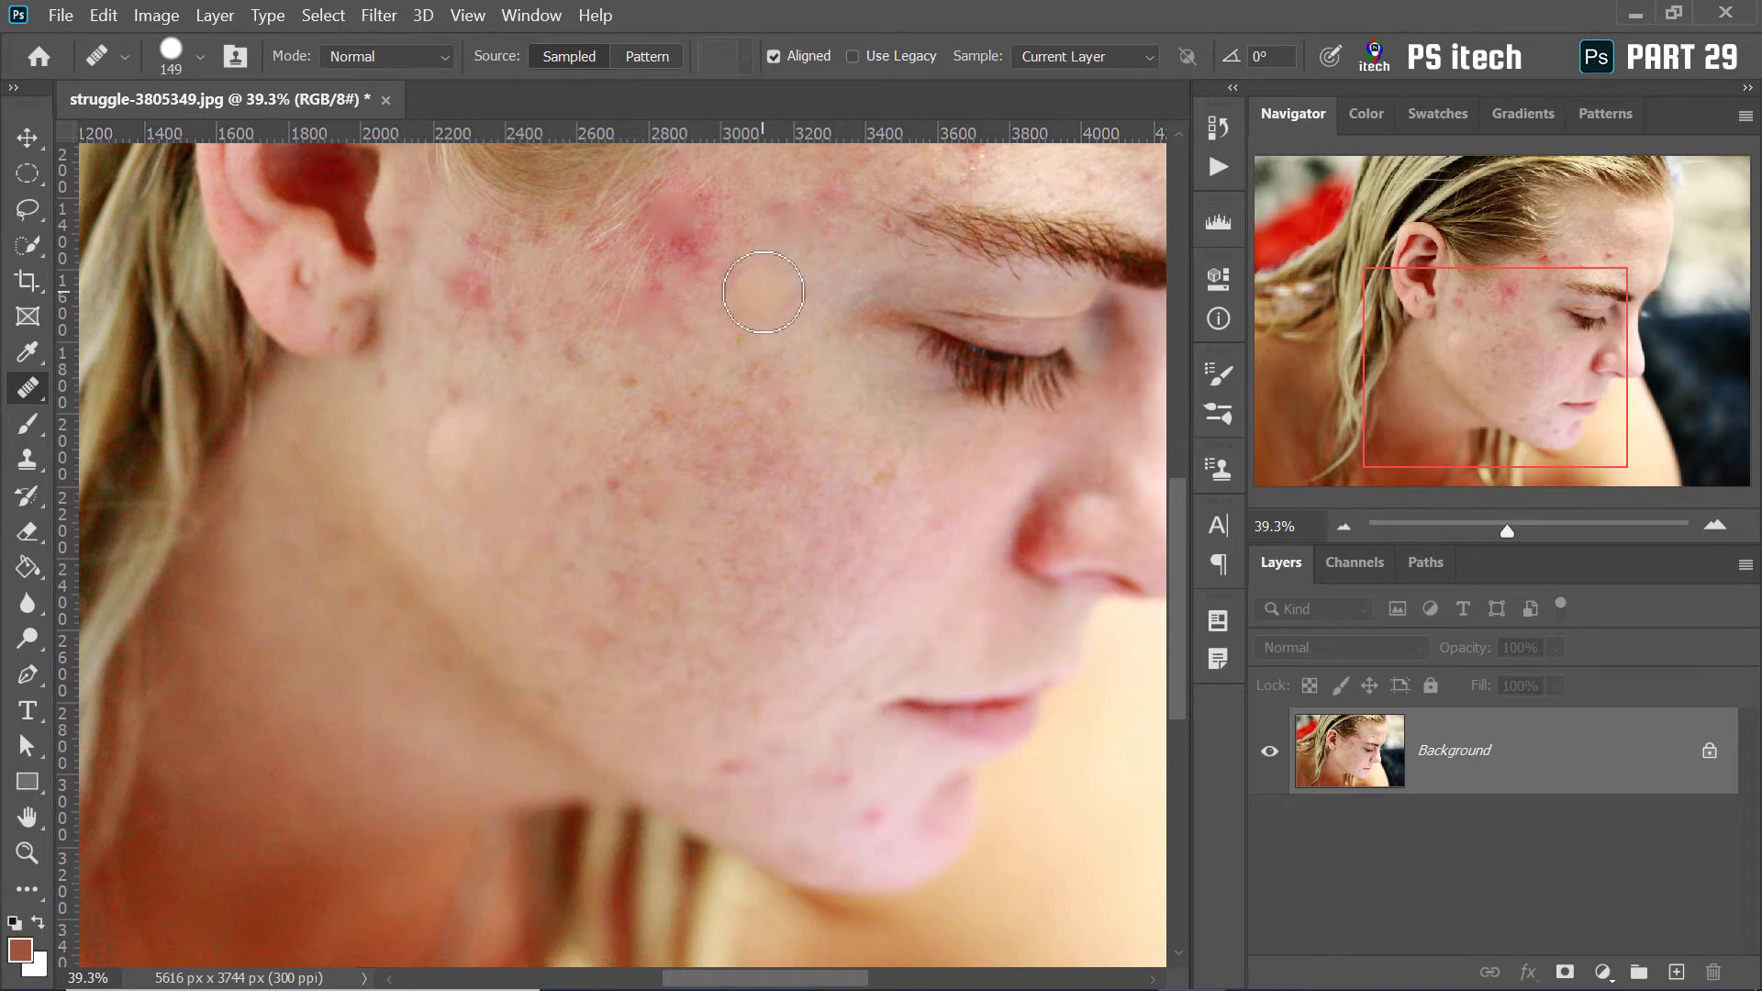
pyautogui.click(763, 291)
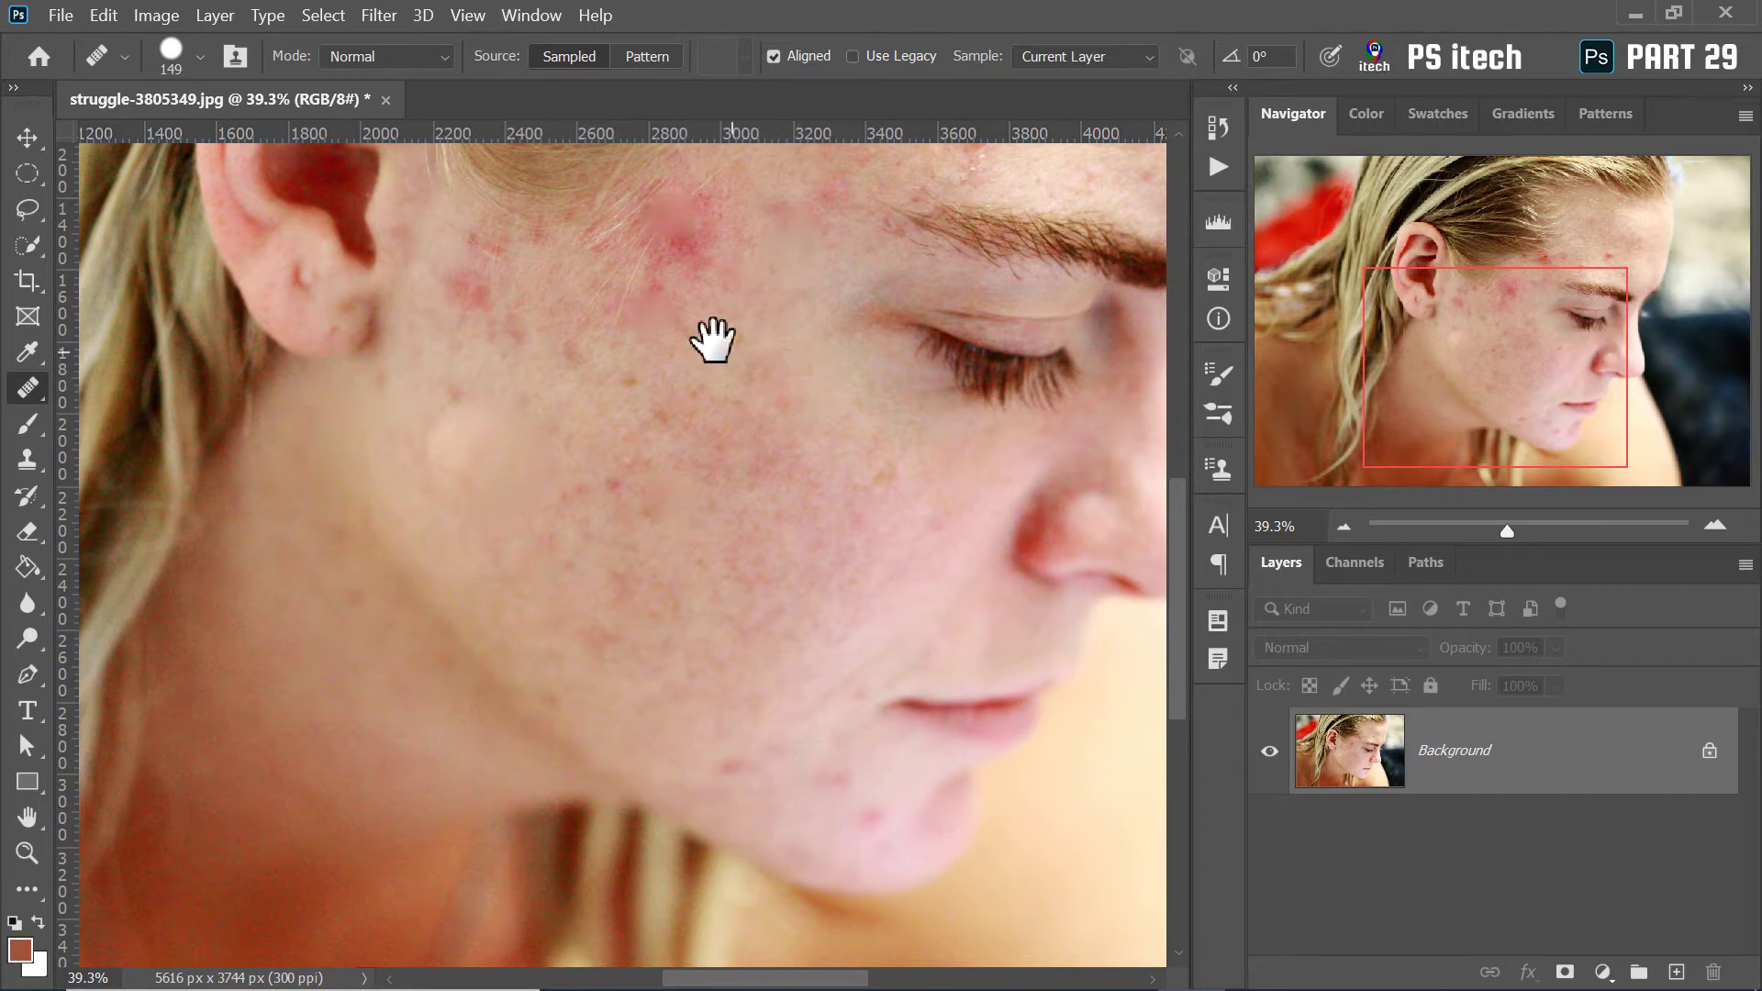
# Turn off Aligned sampling for the Healing Brush and sample the smooth shoulder skin beside the chin
pyautogui.moveTo(711, 347)
pyautogui.mouseDown()
pyautogui.moveTo(725, 371)
pyautogui.moveTo(658, 295)
pyautogui.mouseUp()
pyautogui.moveTo(908, 501); pyautogui.dragTo(646, 309)
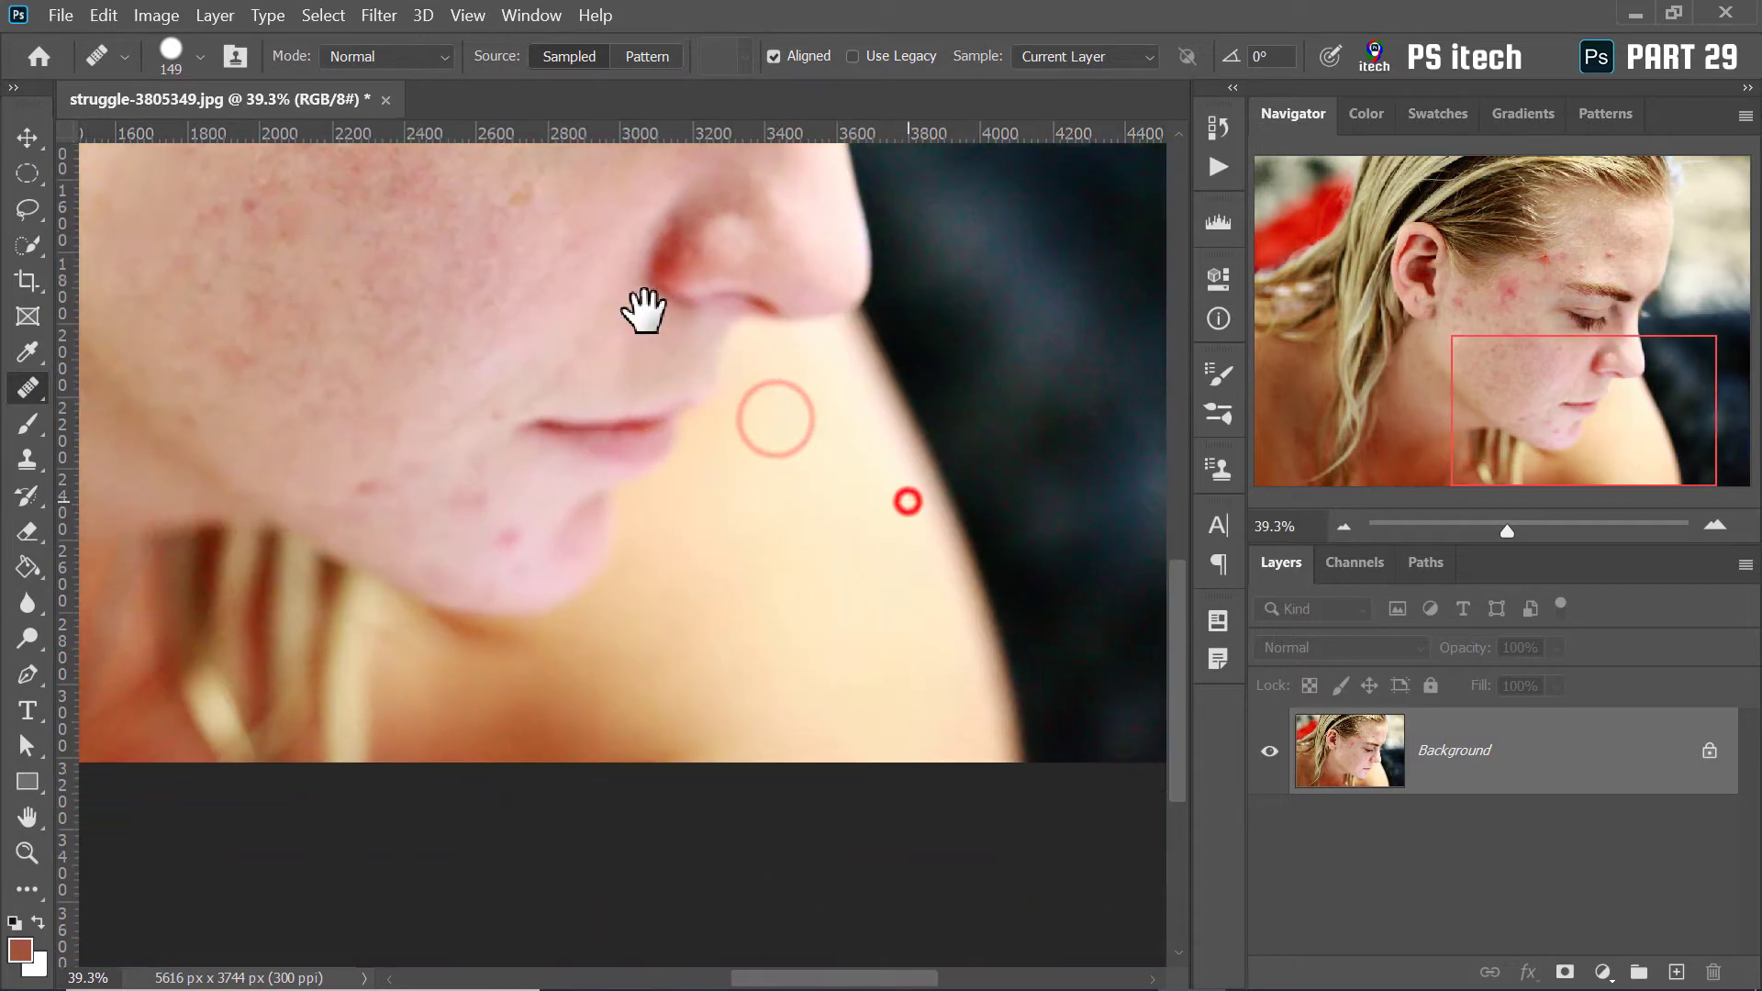
pyautogui.click(673, 334)
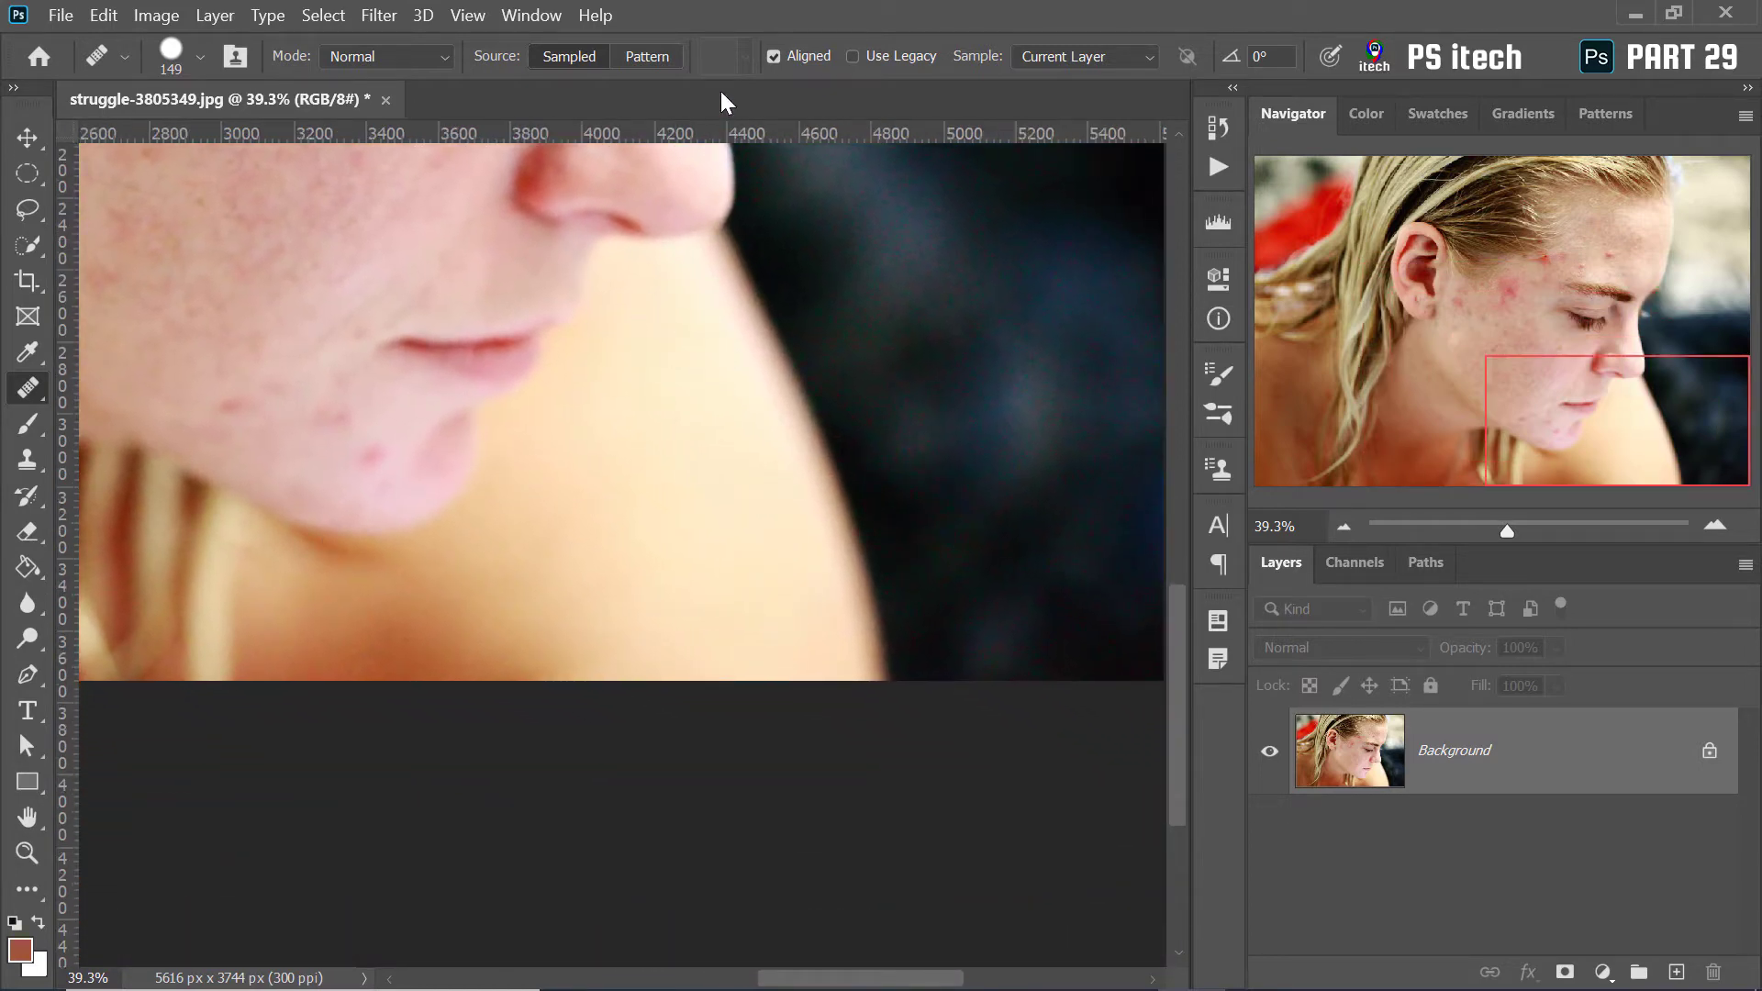
pyautogui.click(774, 57)
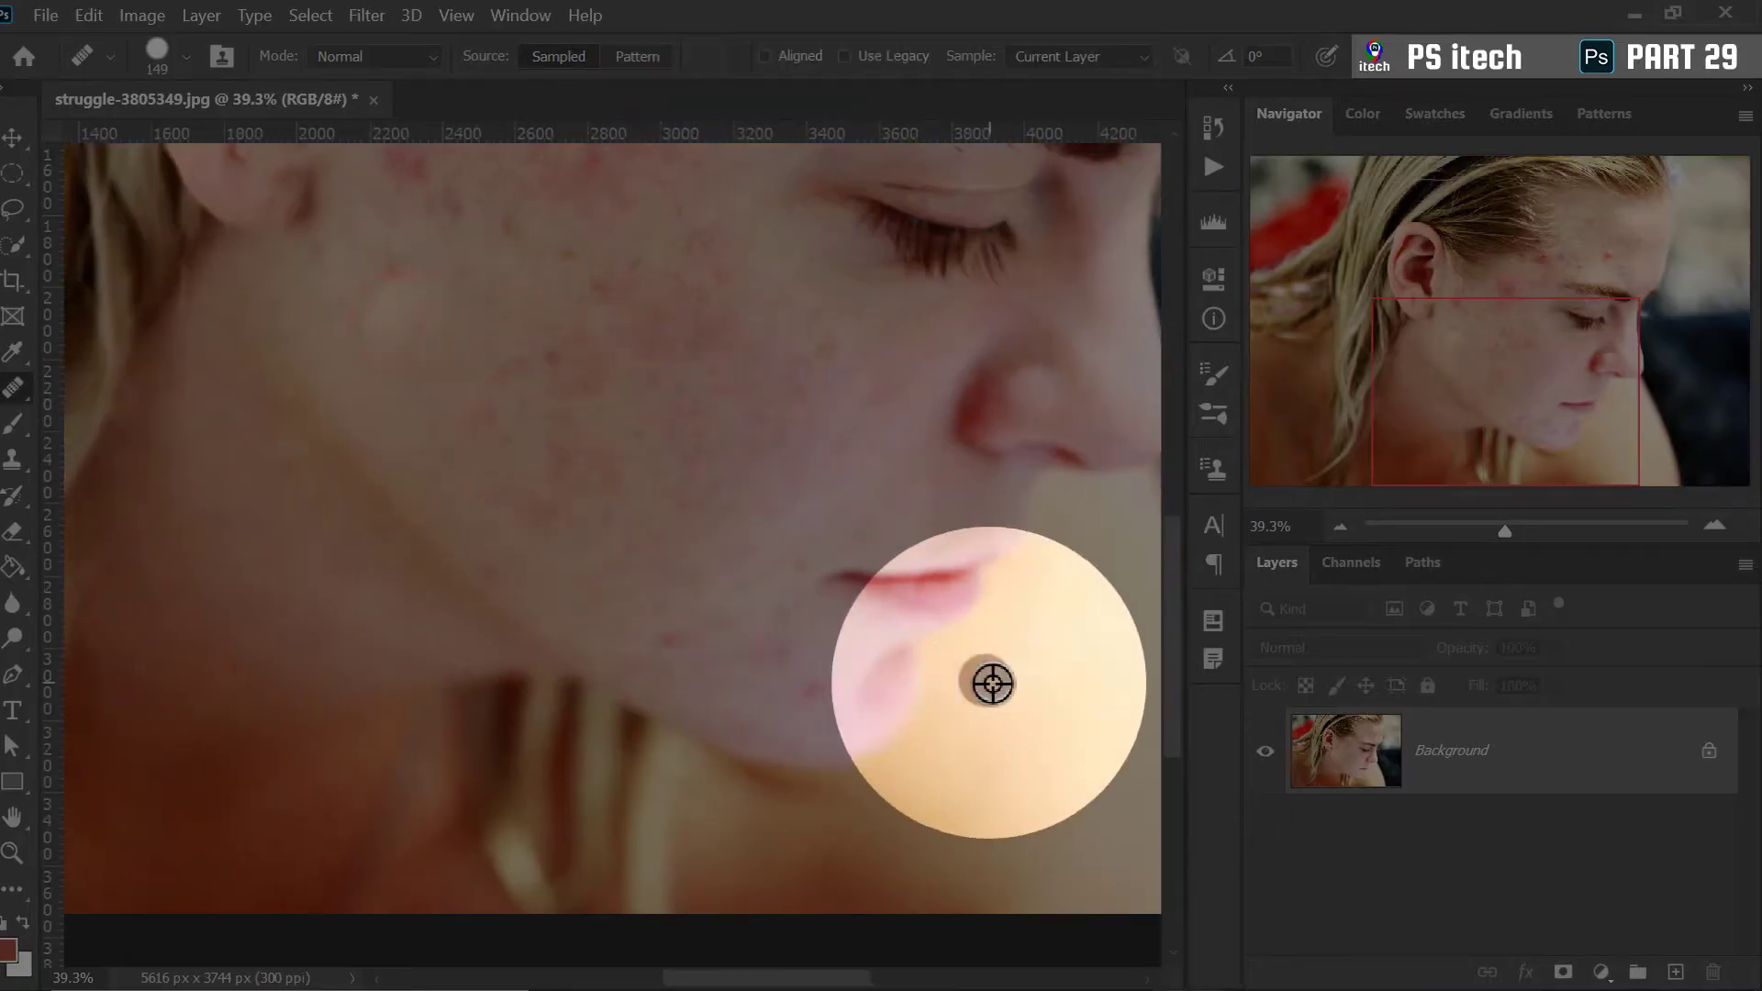
pyautogui.keyDown('alt'); pyautogui.click(992, 701); pyautogui.keyUp('alt')
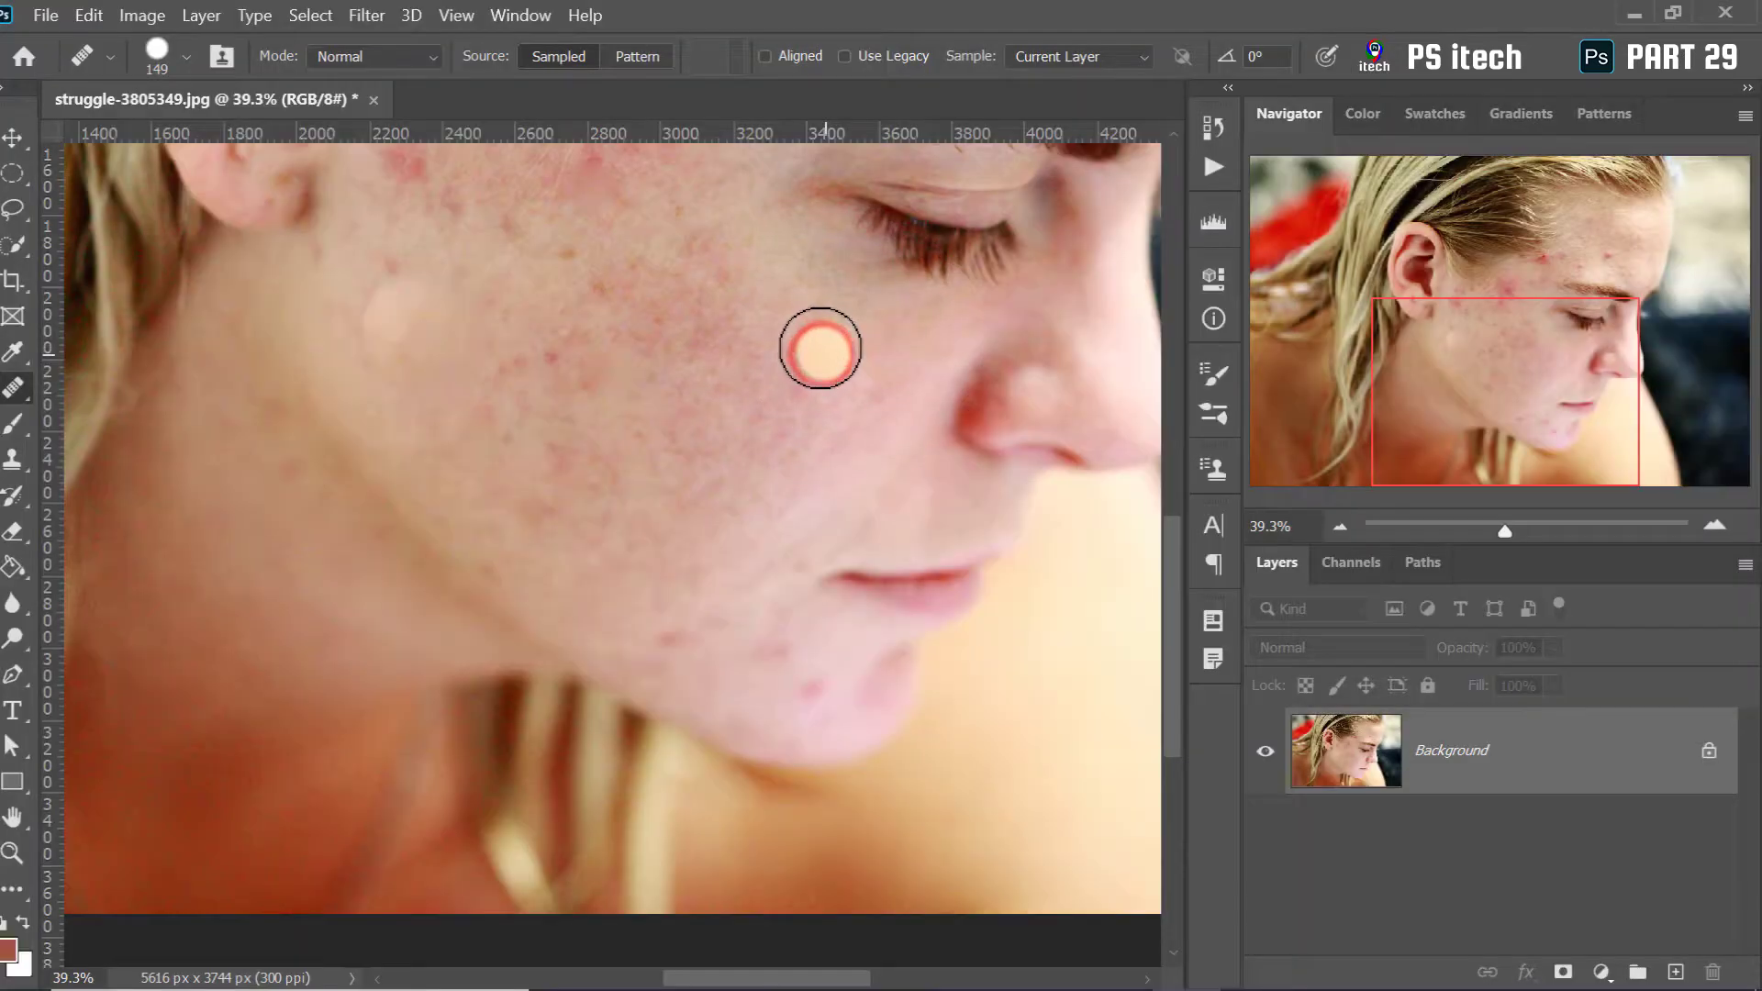
# Heal the red blemishes on the chin and along the lower jaw with the sampled shoulder skin
pyautogui.click(800, 680)
pyautogui.click(756, 654)
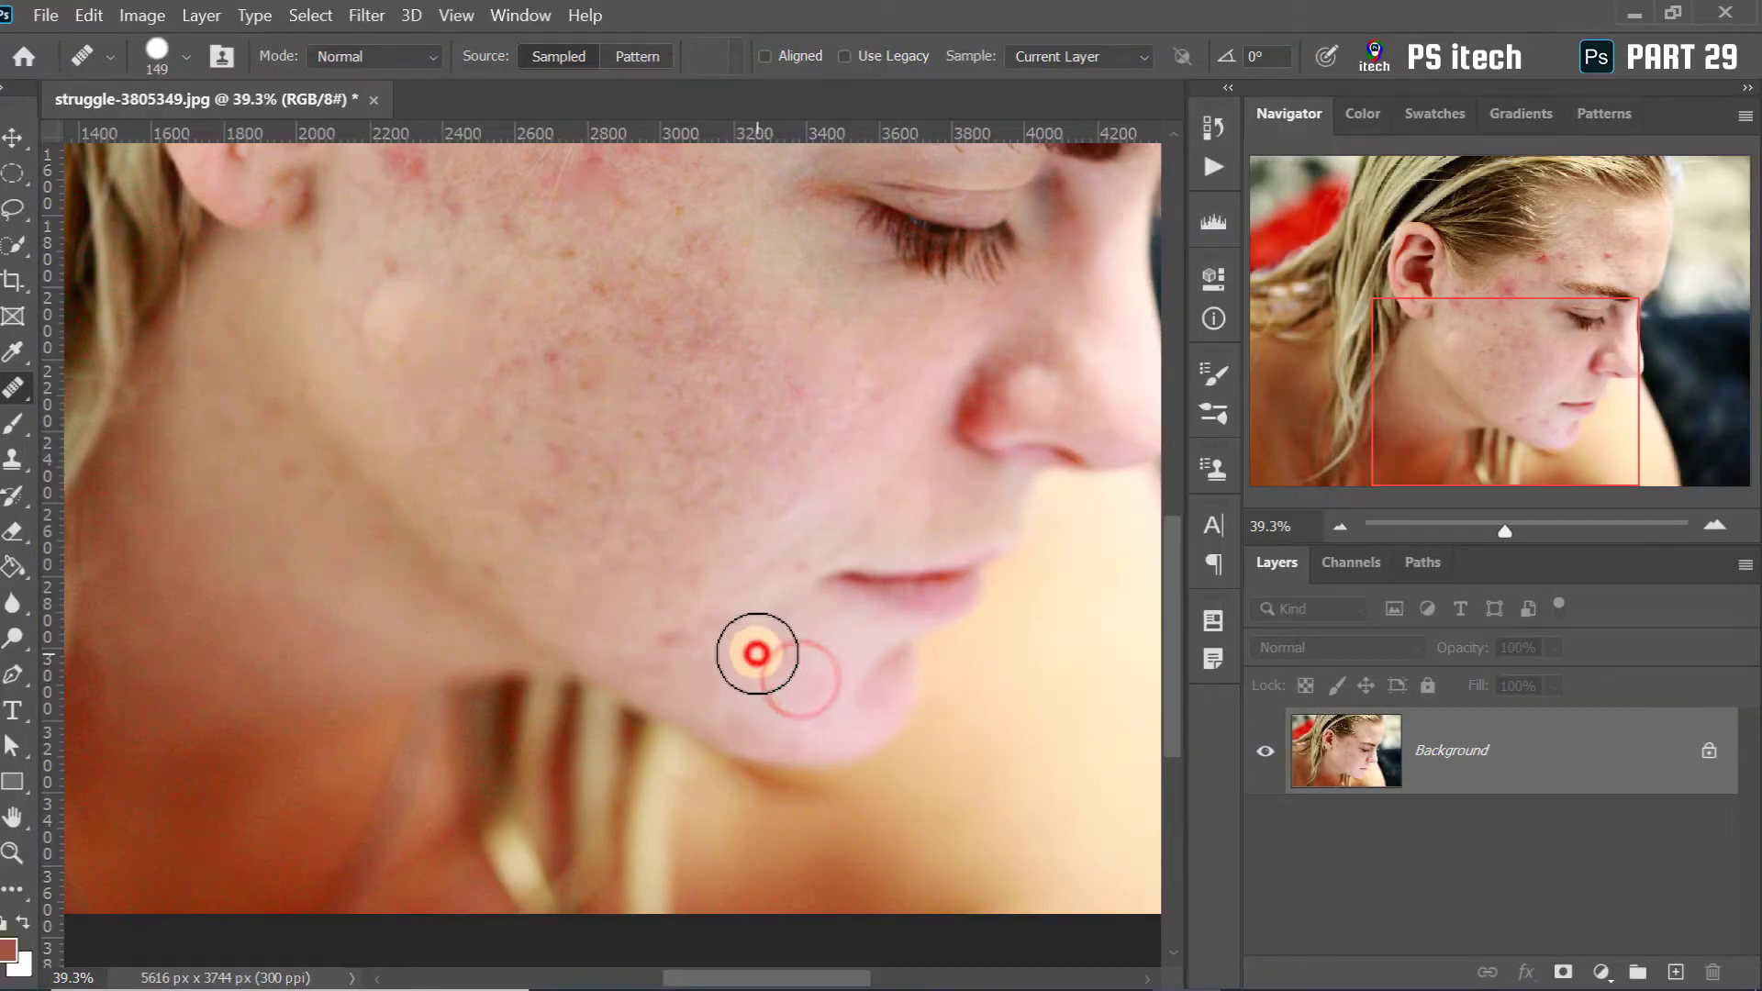
pyautogui.click(709, 640)
pyautogui.click(686, 636)
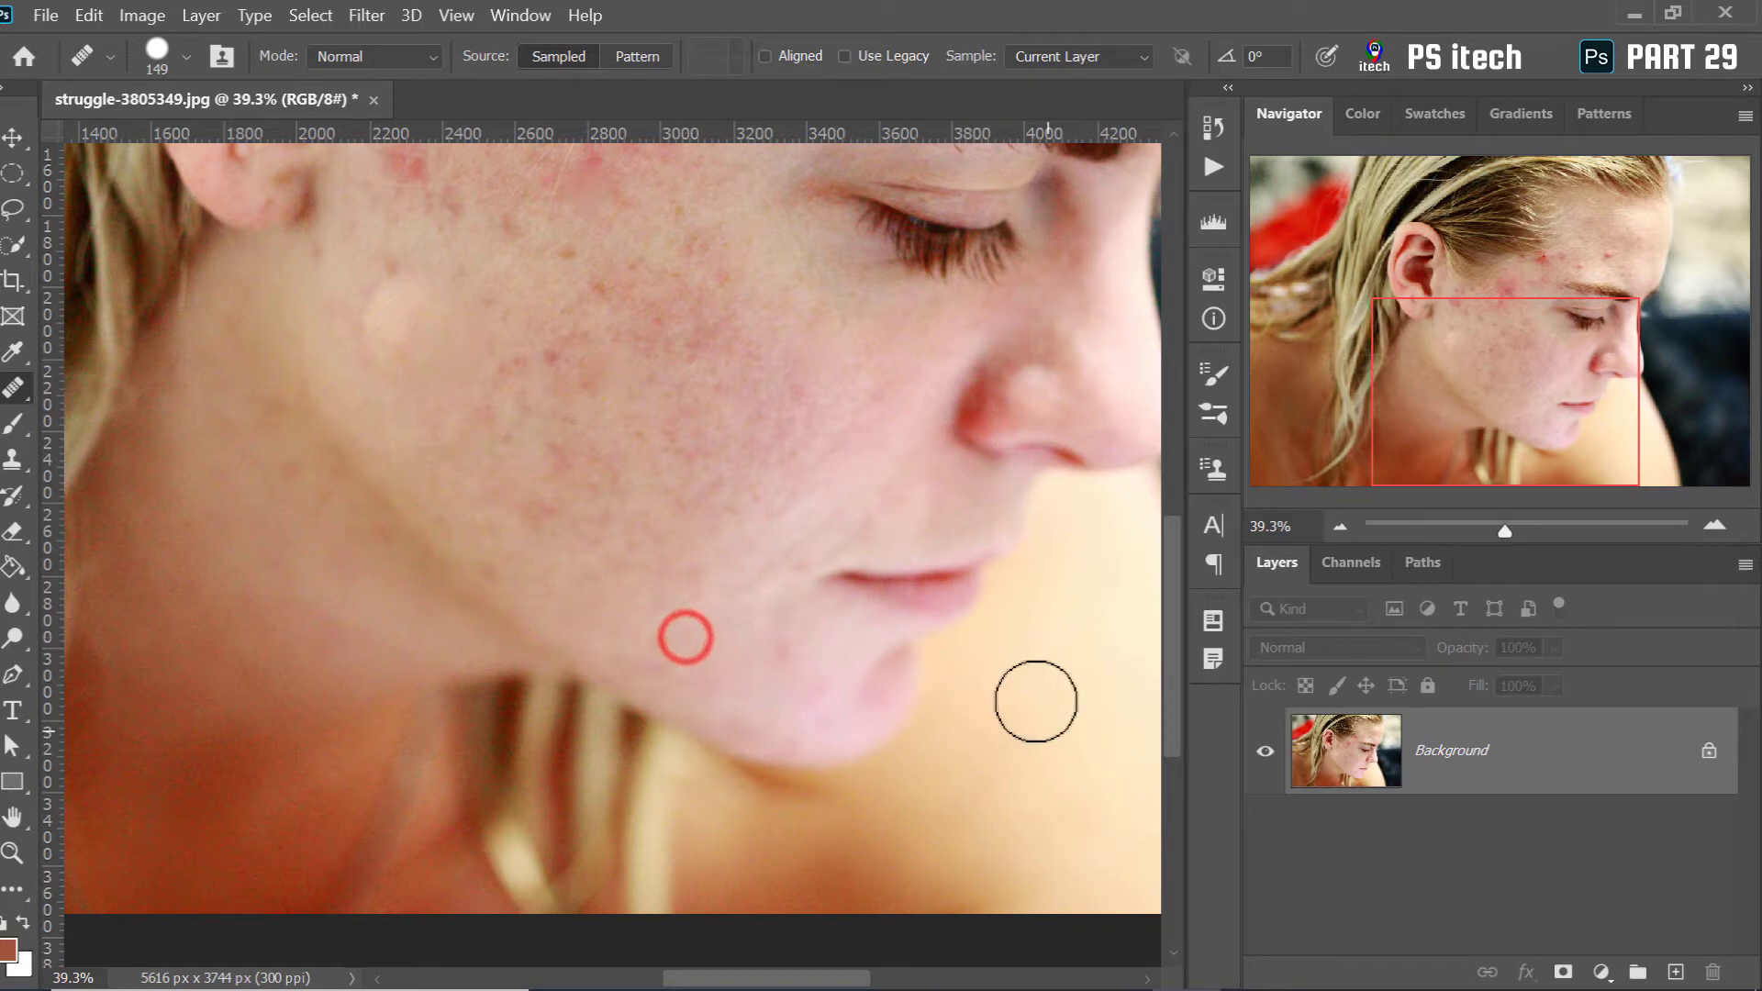
# Sample the clear skin between the nose and mouth and heal the small blemishes on the upper cheek
pyautogui.keyDown('alt'); pyautogui.click(916, 502); pyautogui.keyUp('alt')
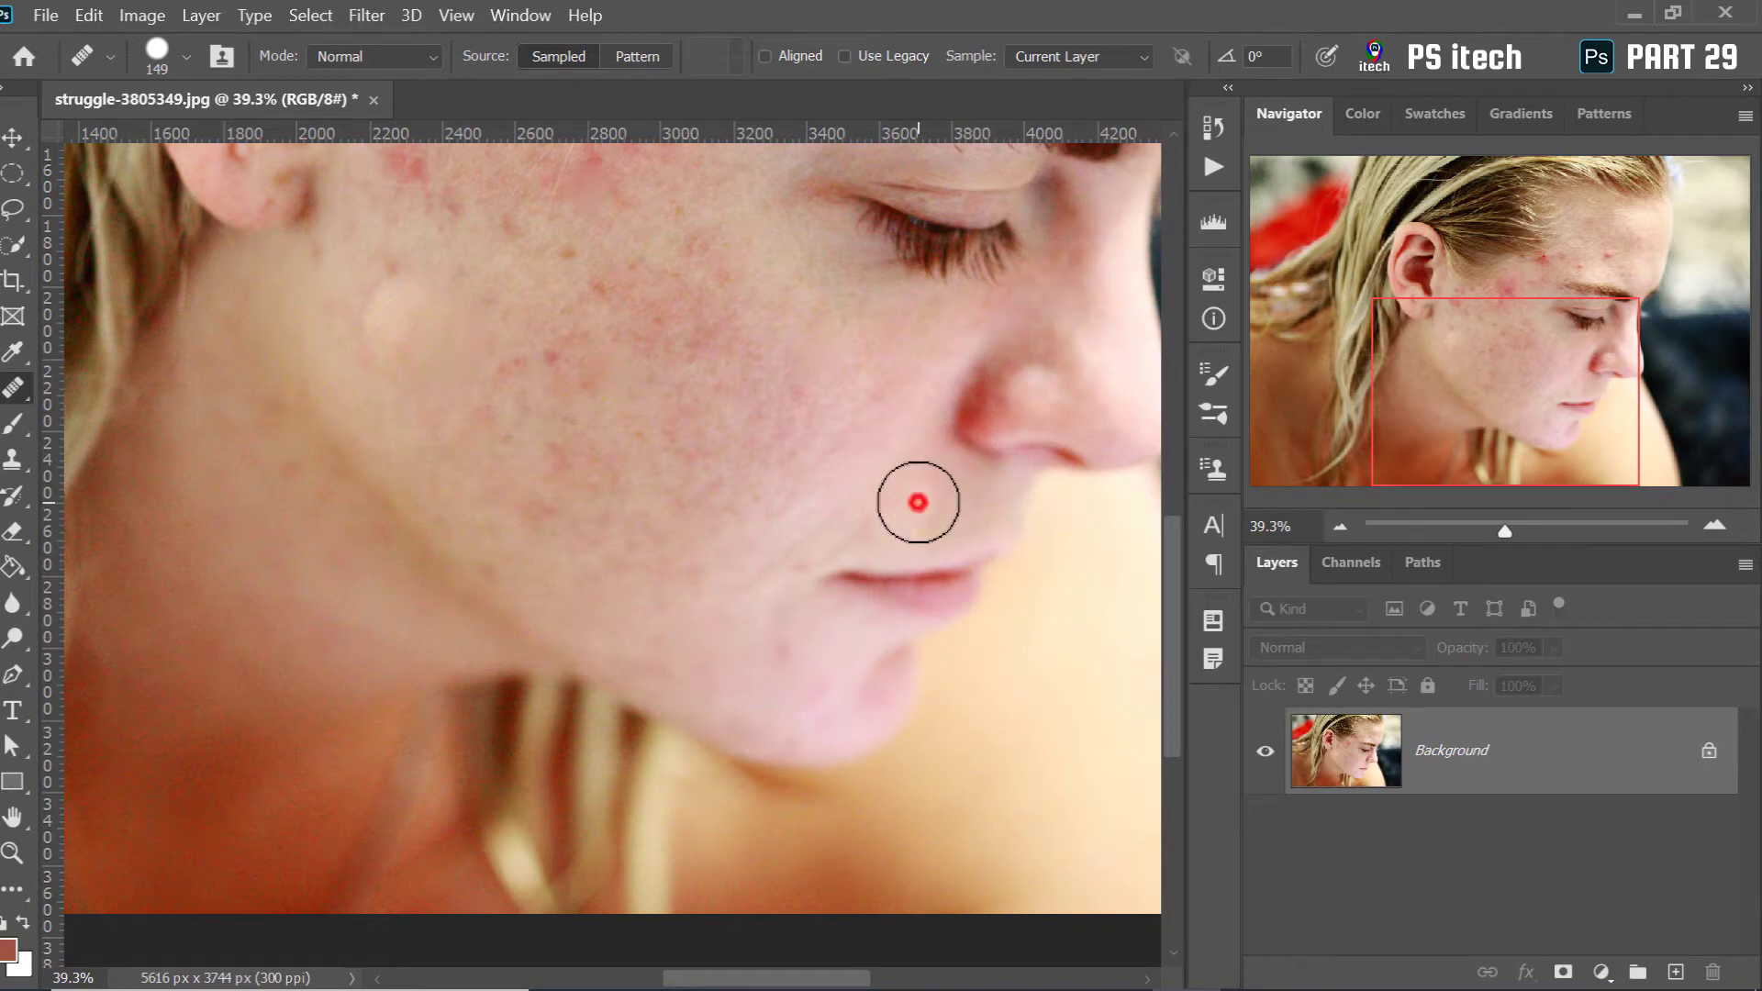
pyautogui.click(558, 251)
pyautogui.click(597, 281)
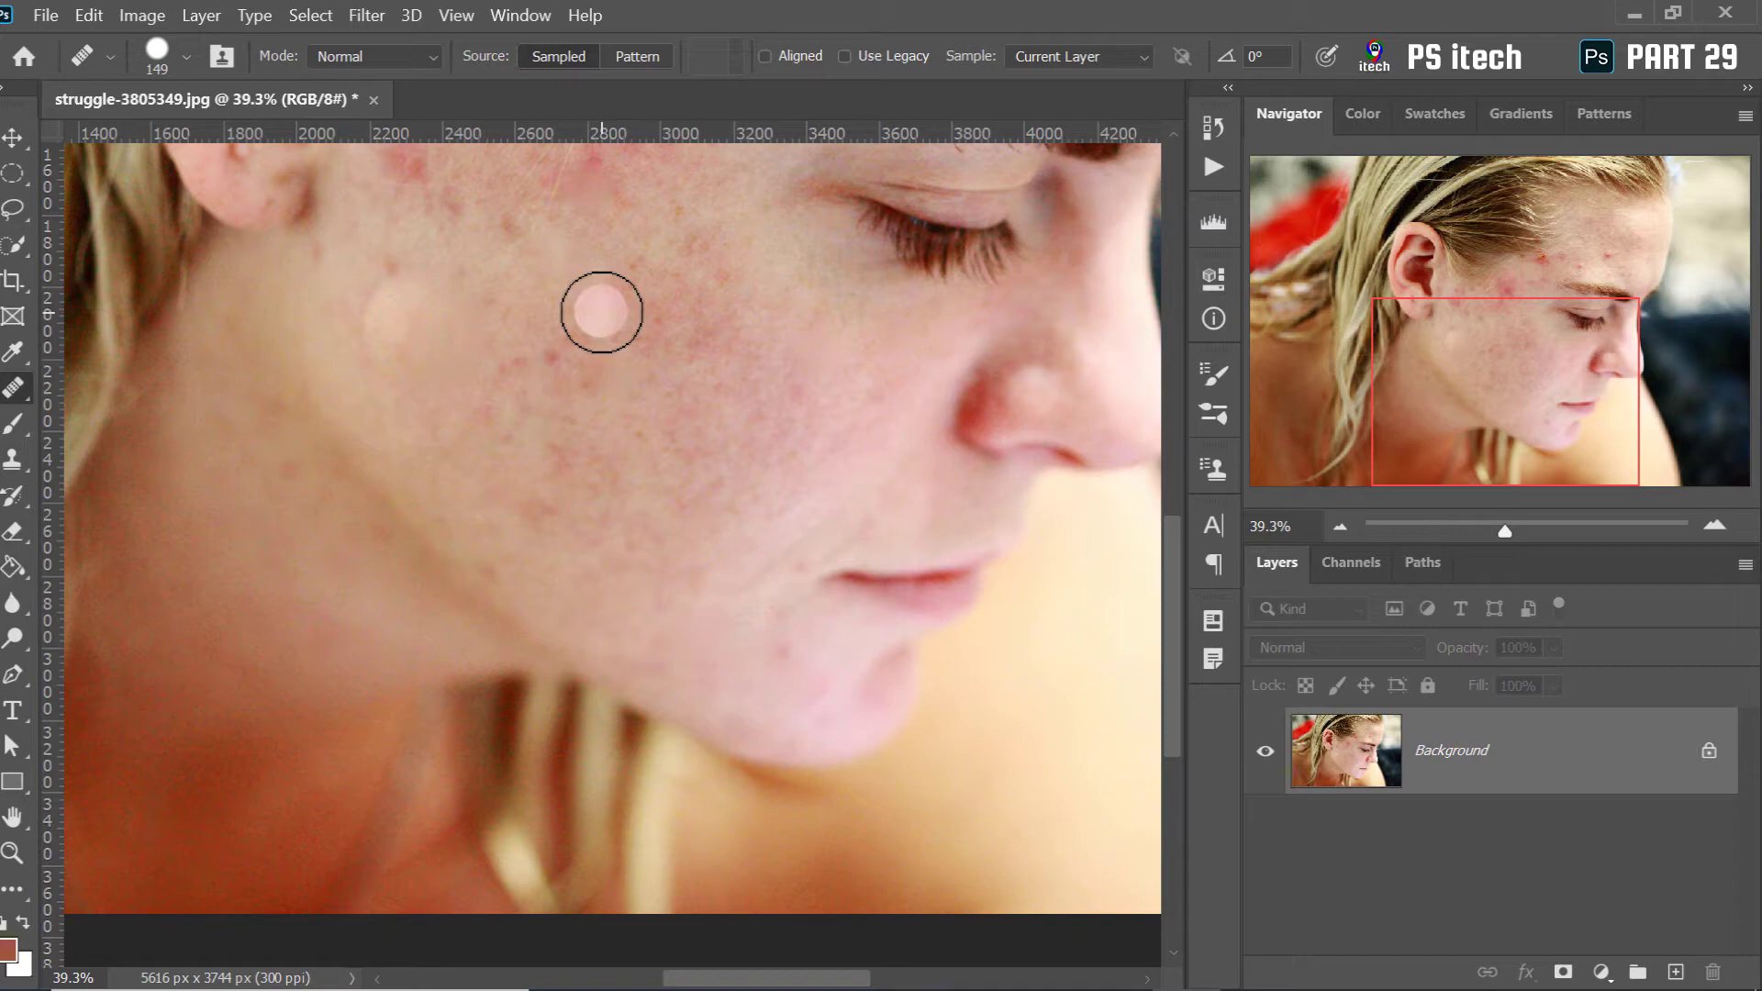
# Switch to the Spot Healing Brush at 200 px and heal the blemishes on the forehead and near the hairline
pyautogui.moveTo(729, 288); pyautogui.dragTo(630, 653)
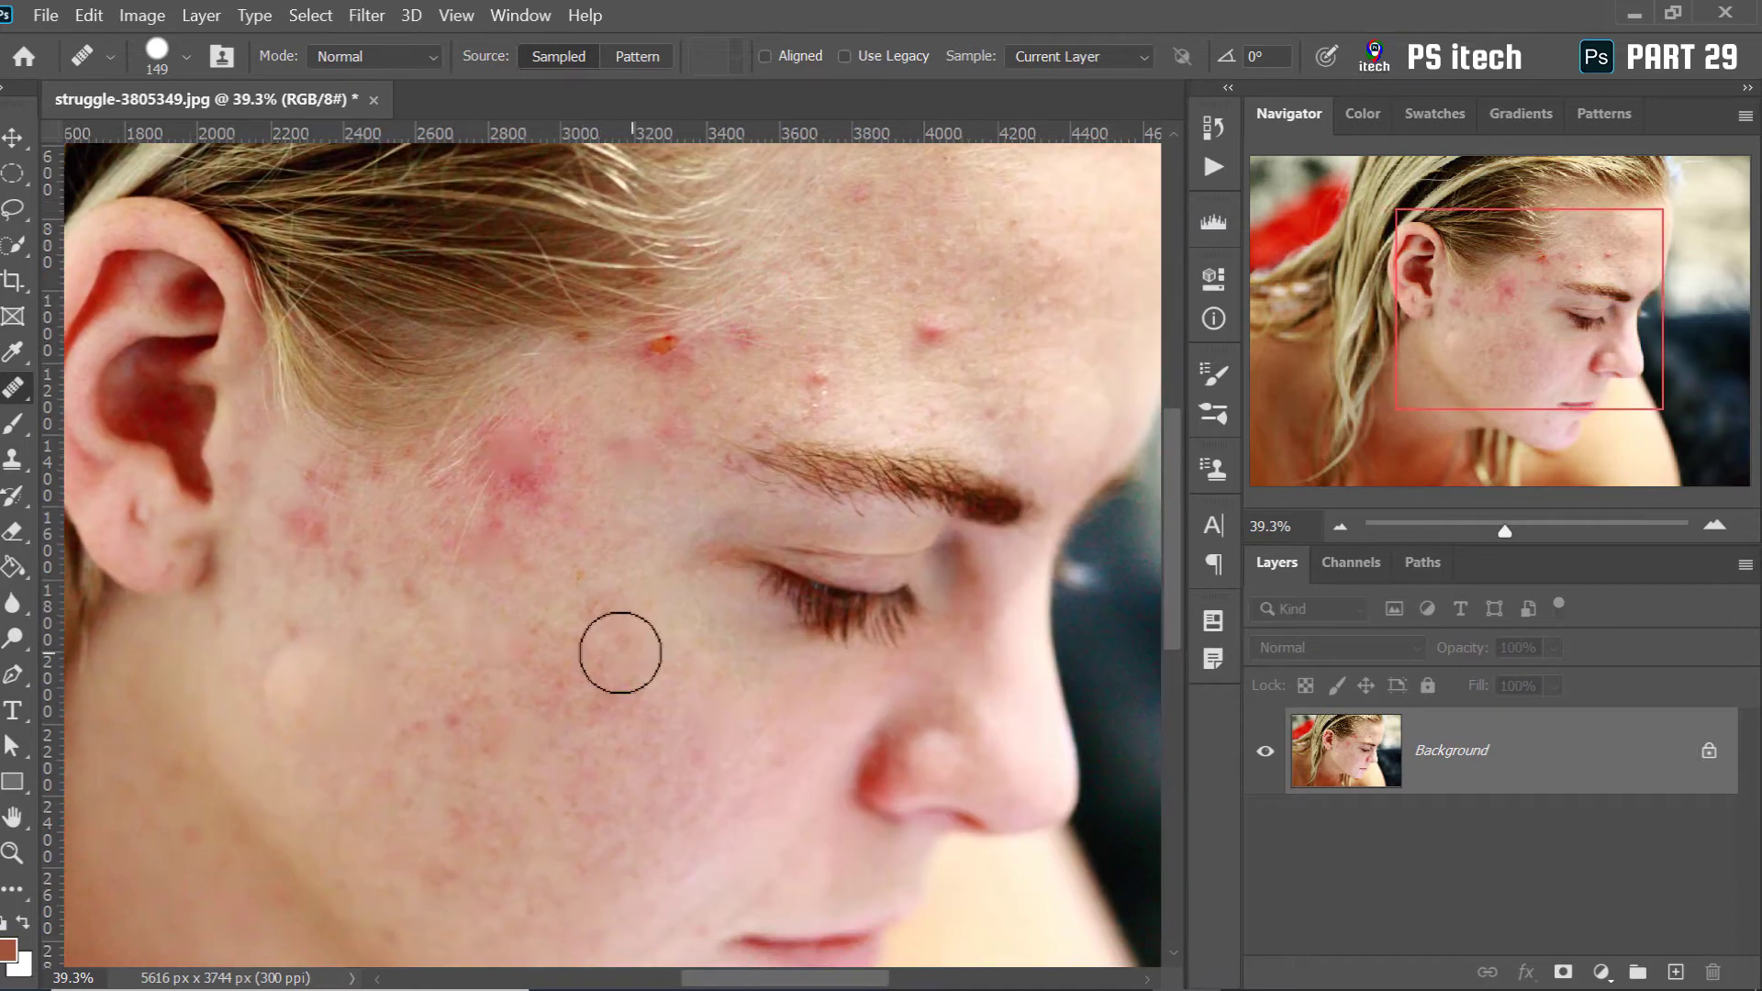
pyautogui.rightClick(11, 397)
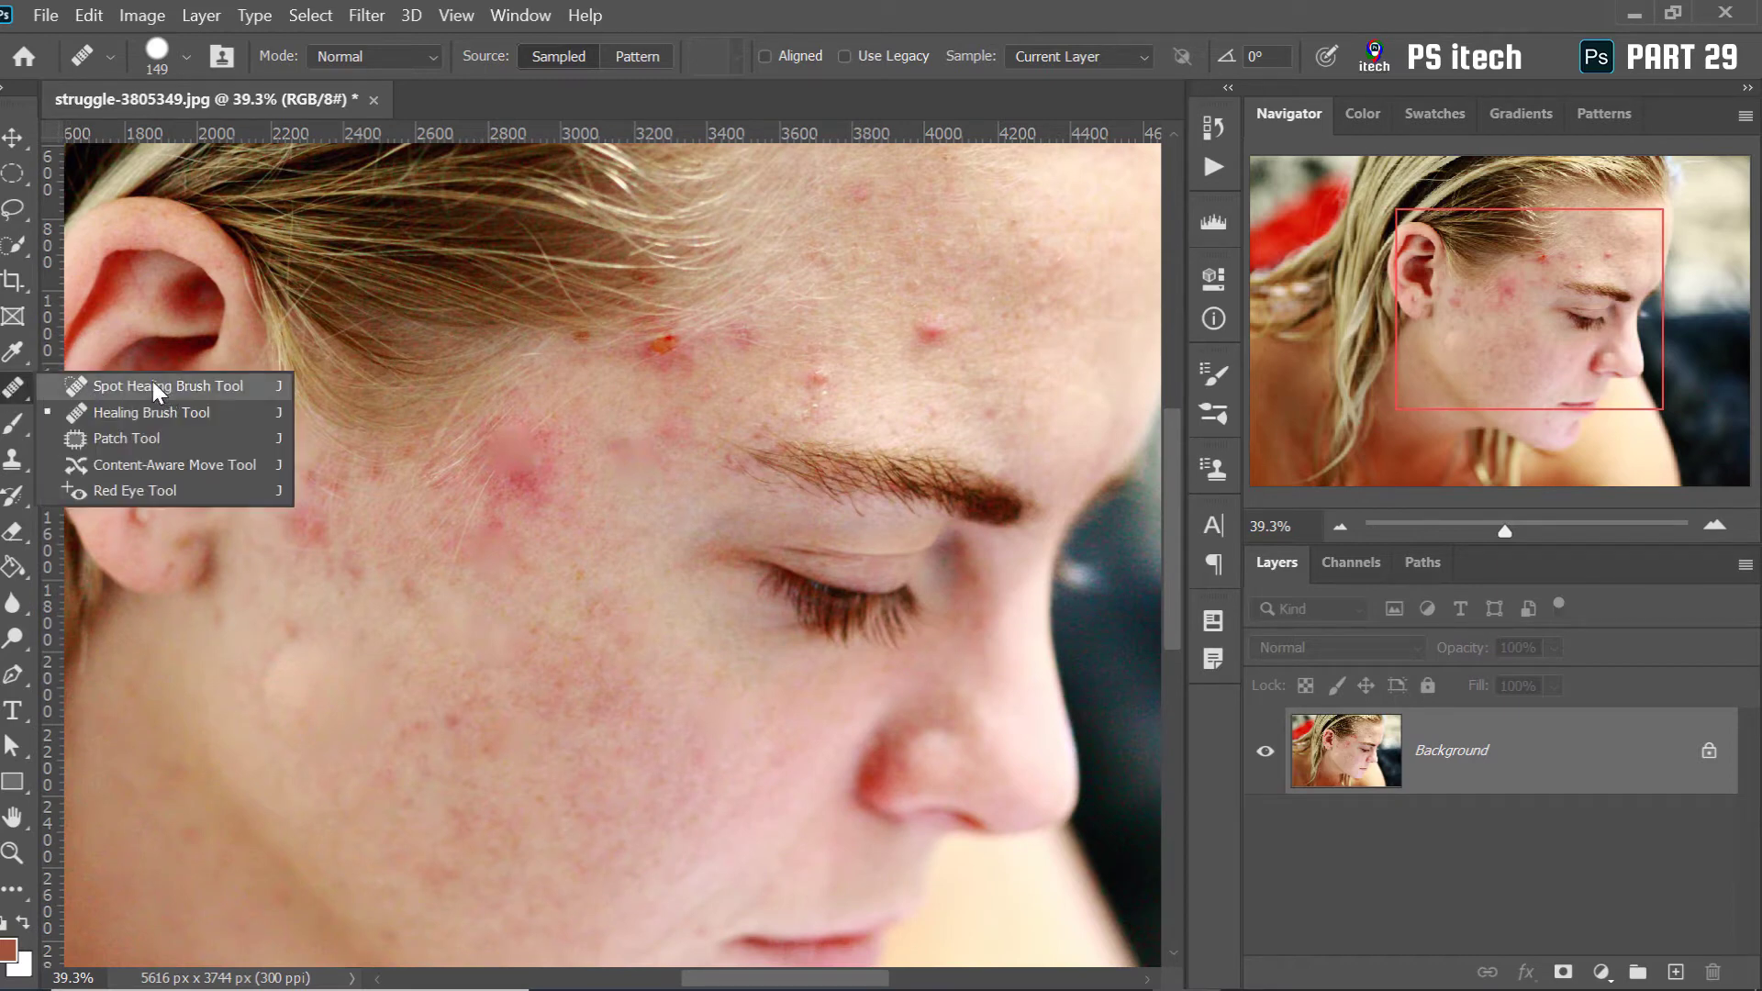
pyautogui.click(158, 393)
pyautogui.rightClick(831, 390)
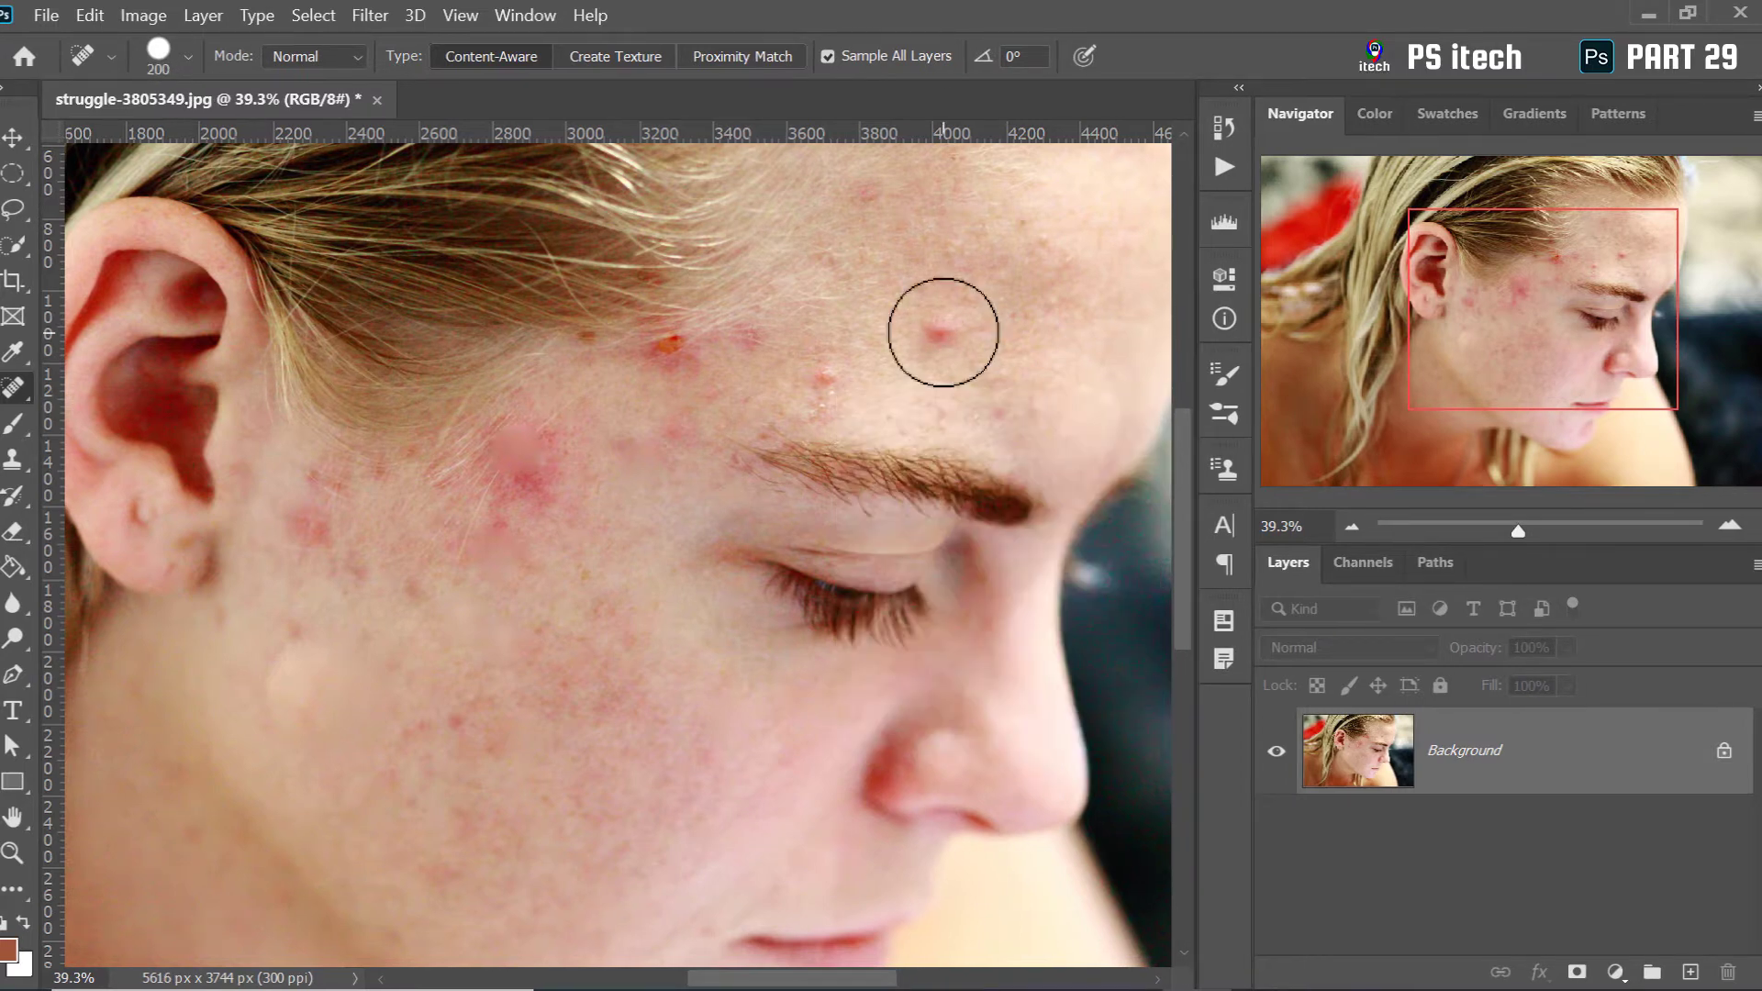
pyautogui.click(944, 332)
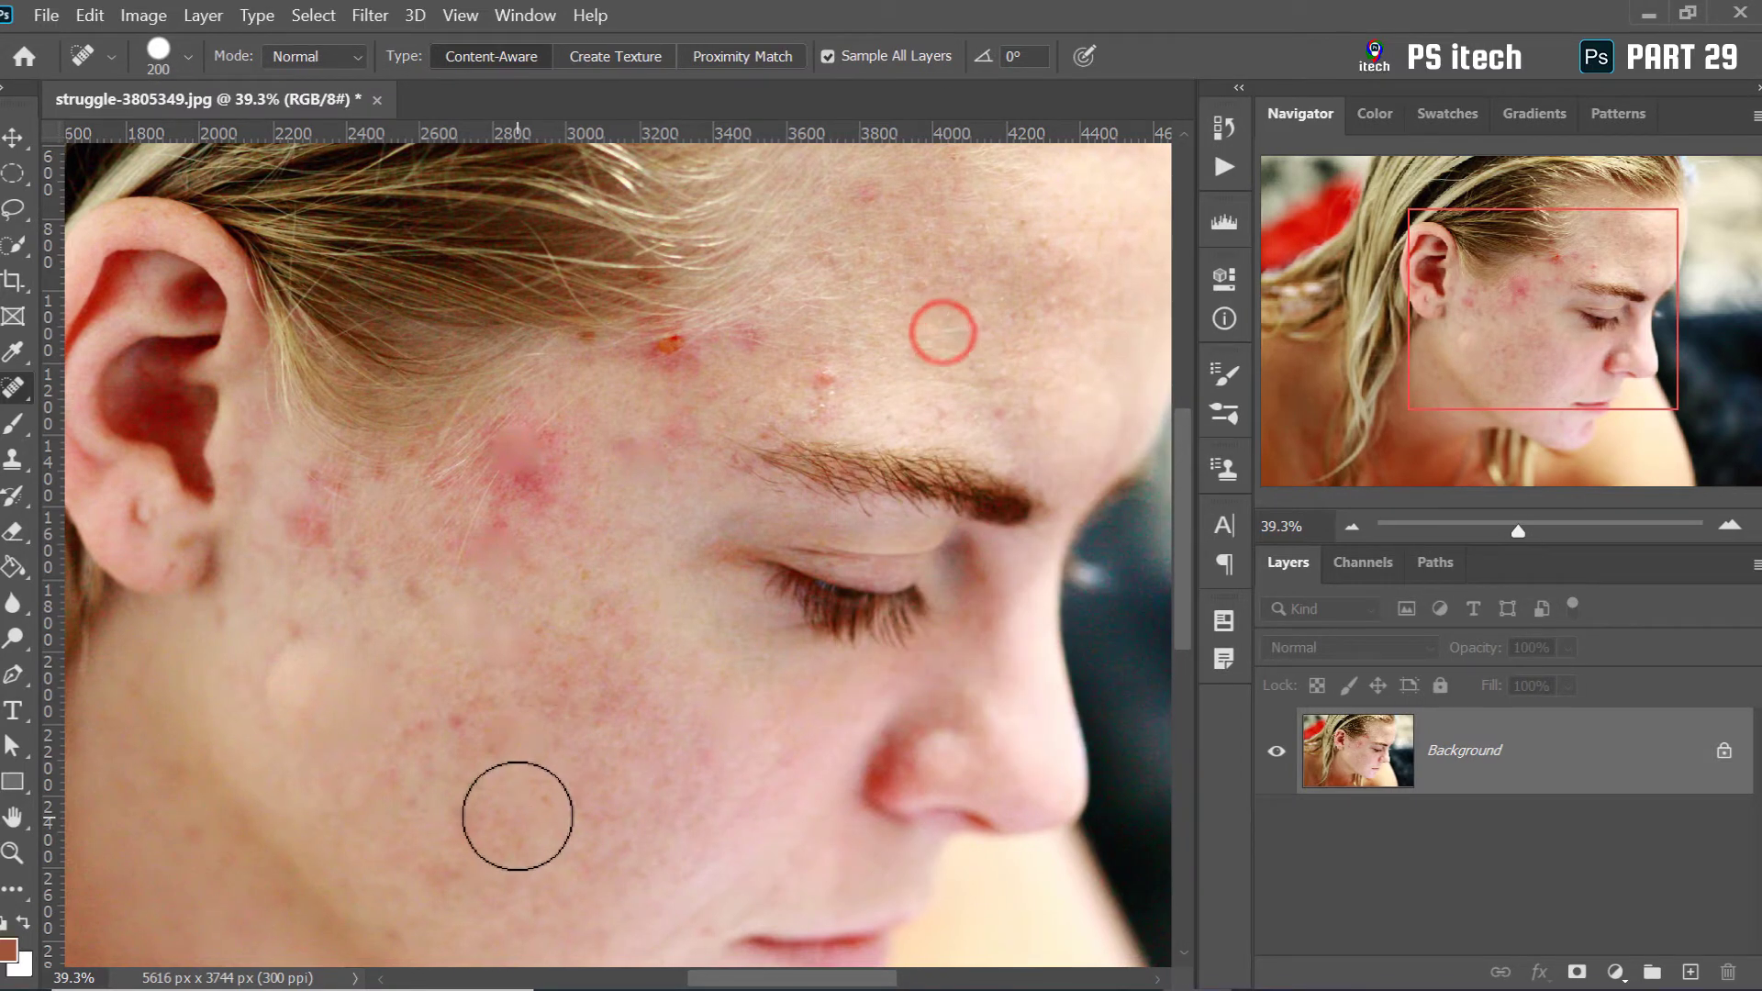
pyautogui.click(815, 392)
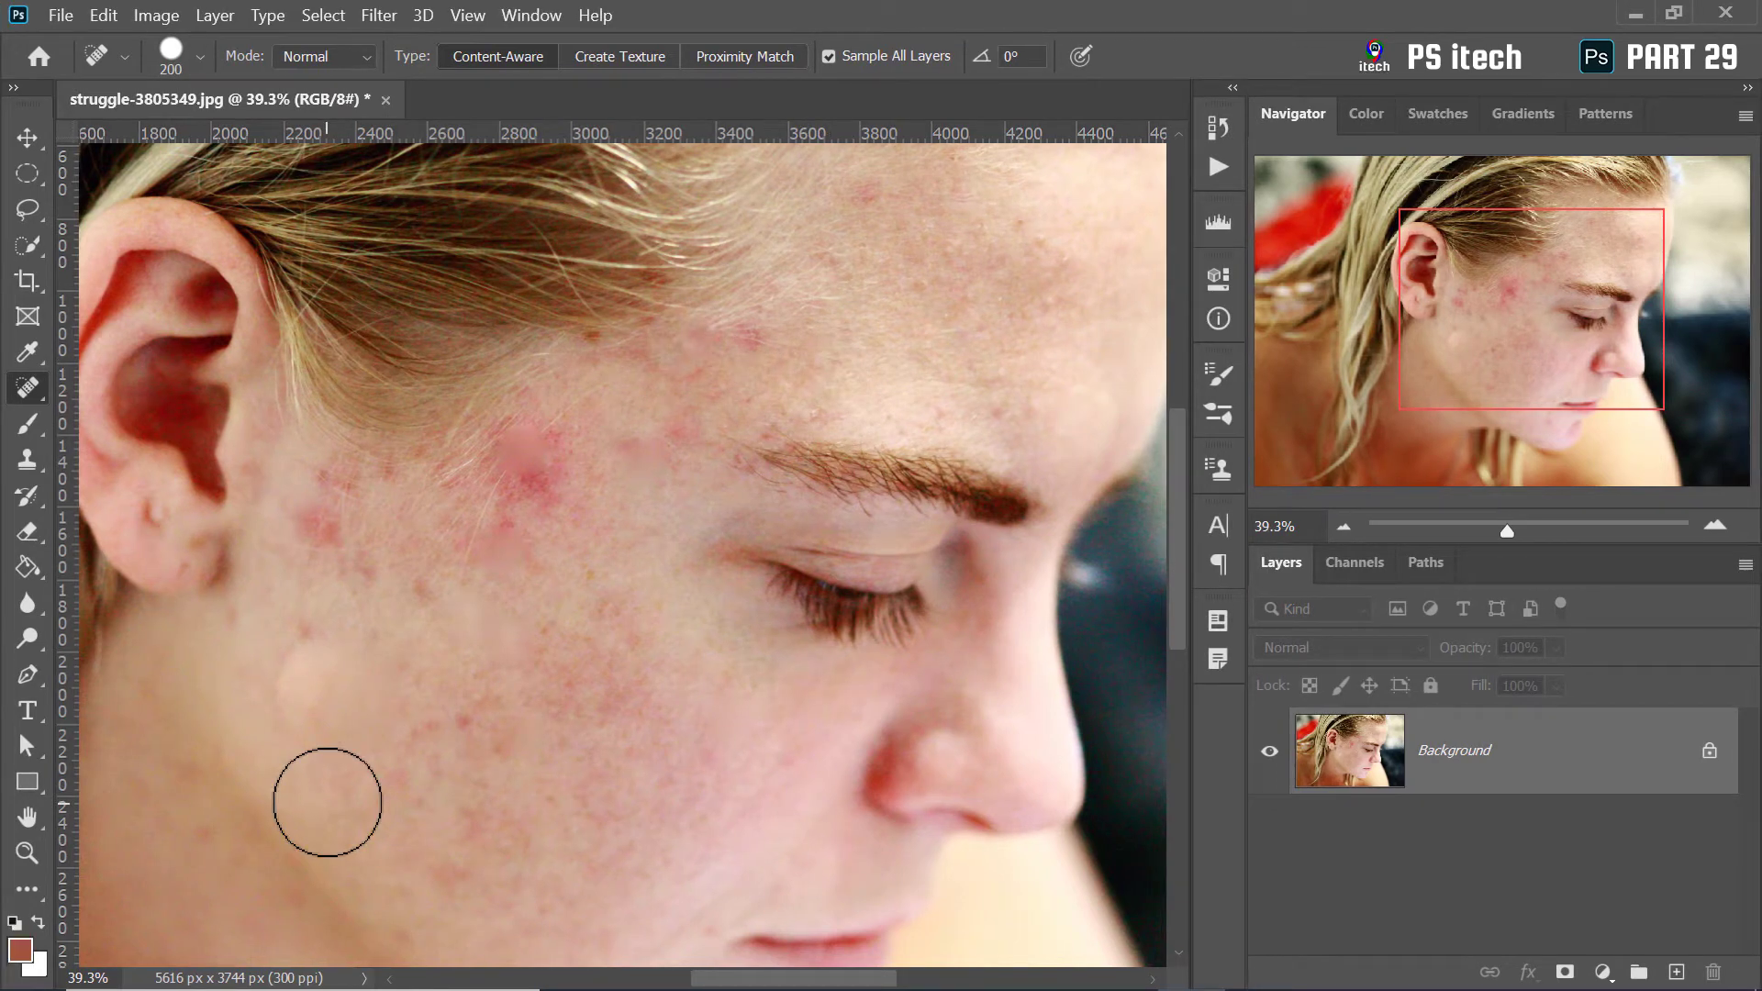
# Switch back to the Healing Brush and set its size to 213 px
pyautogui.moveTo(223, 544)
pyautogui.mouseDown()
pyautogui.moveTo(267, 527)
pyautogui.moveTo(249, 533)
pyautogui.mouseUp()
pyautogui.rightClick(41, 387)
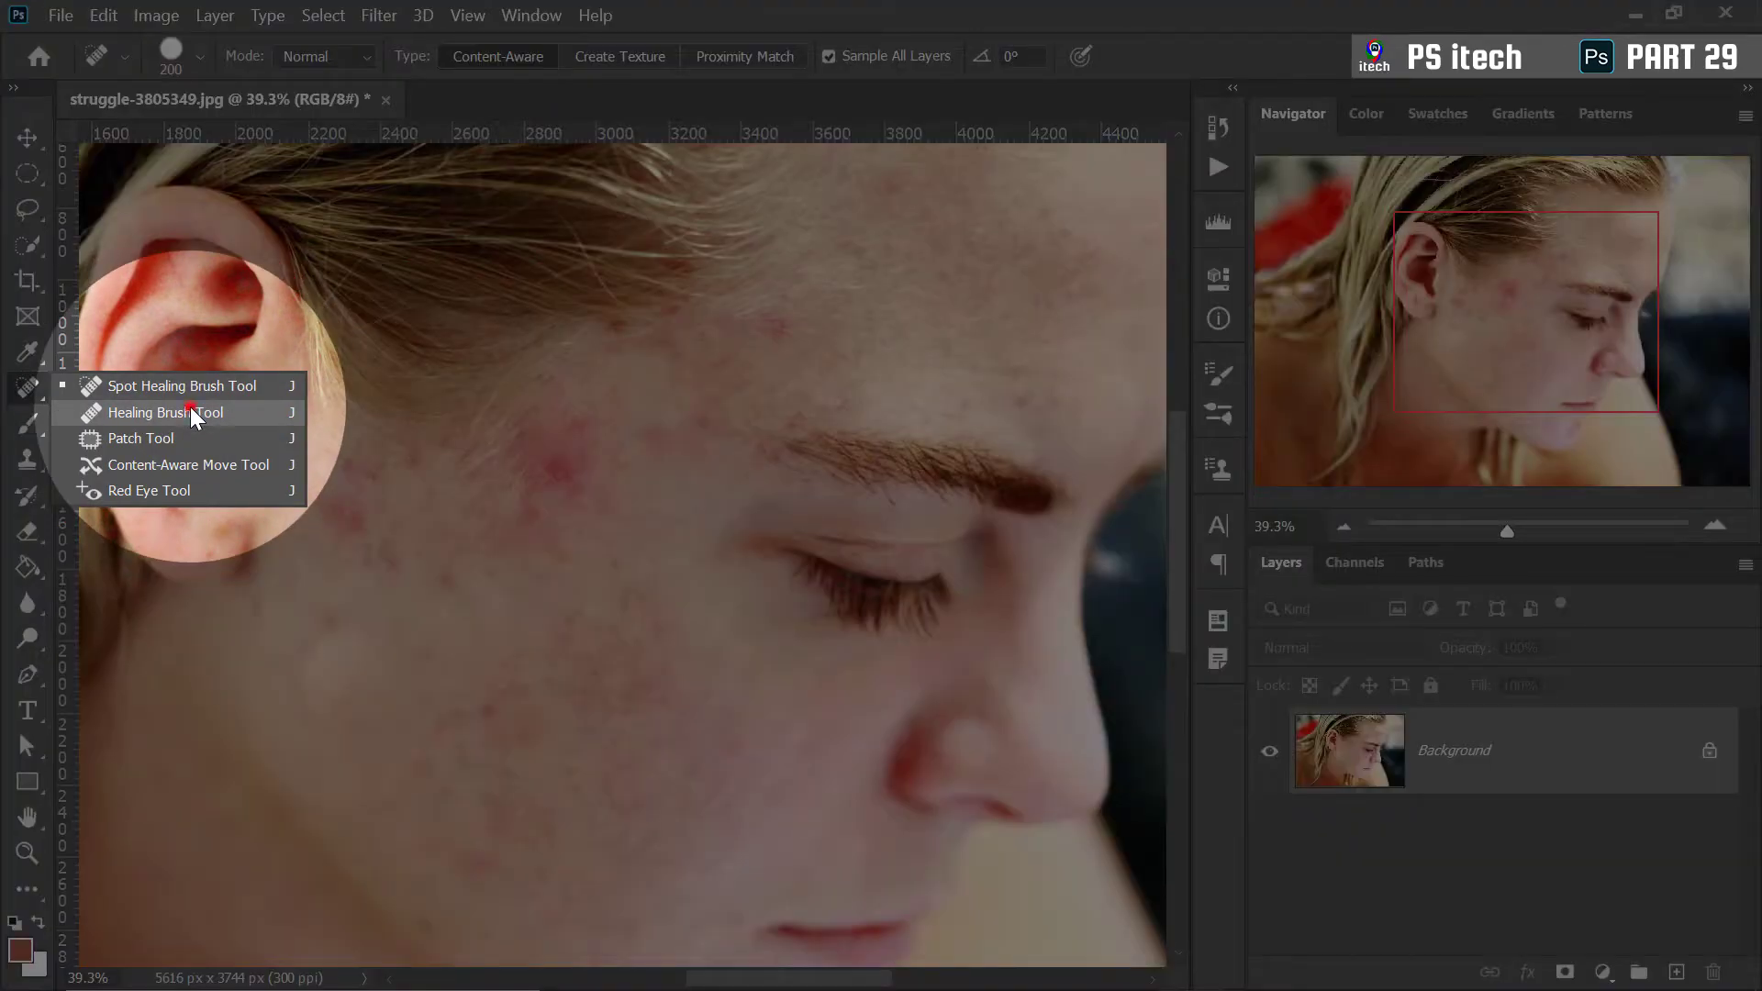
pyautogui.click(192, 413)
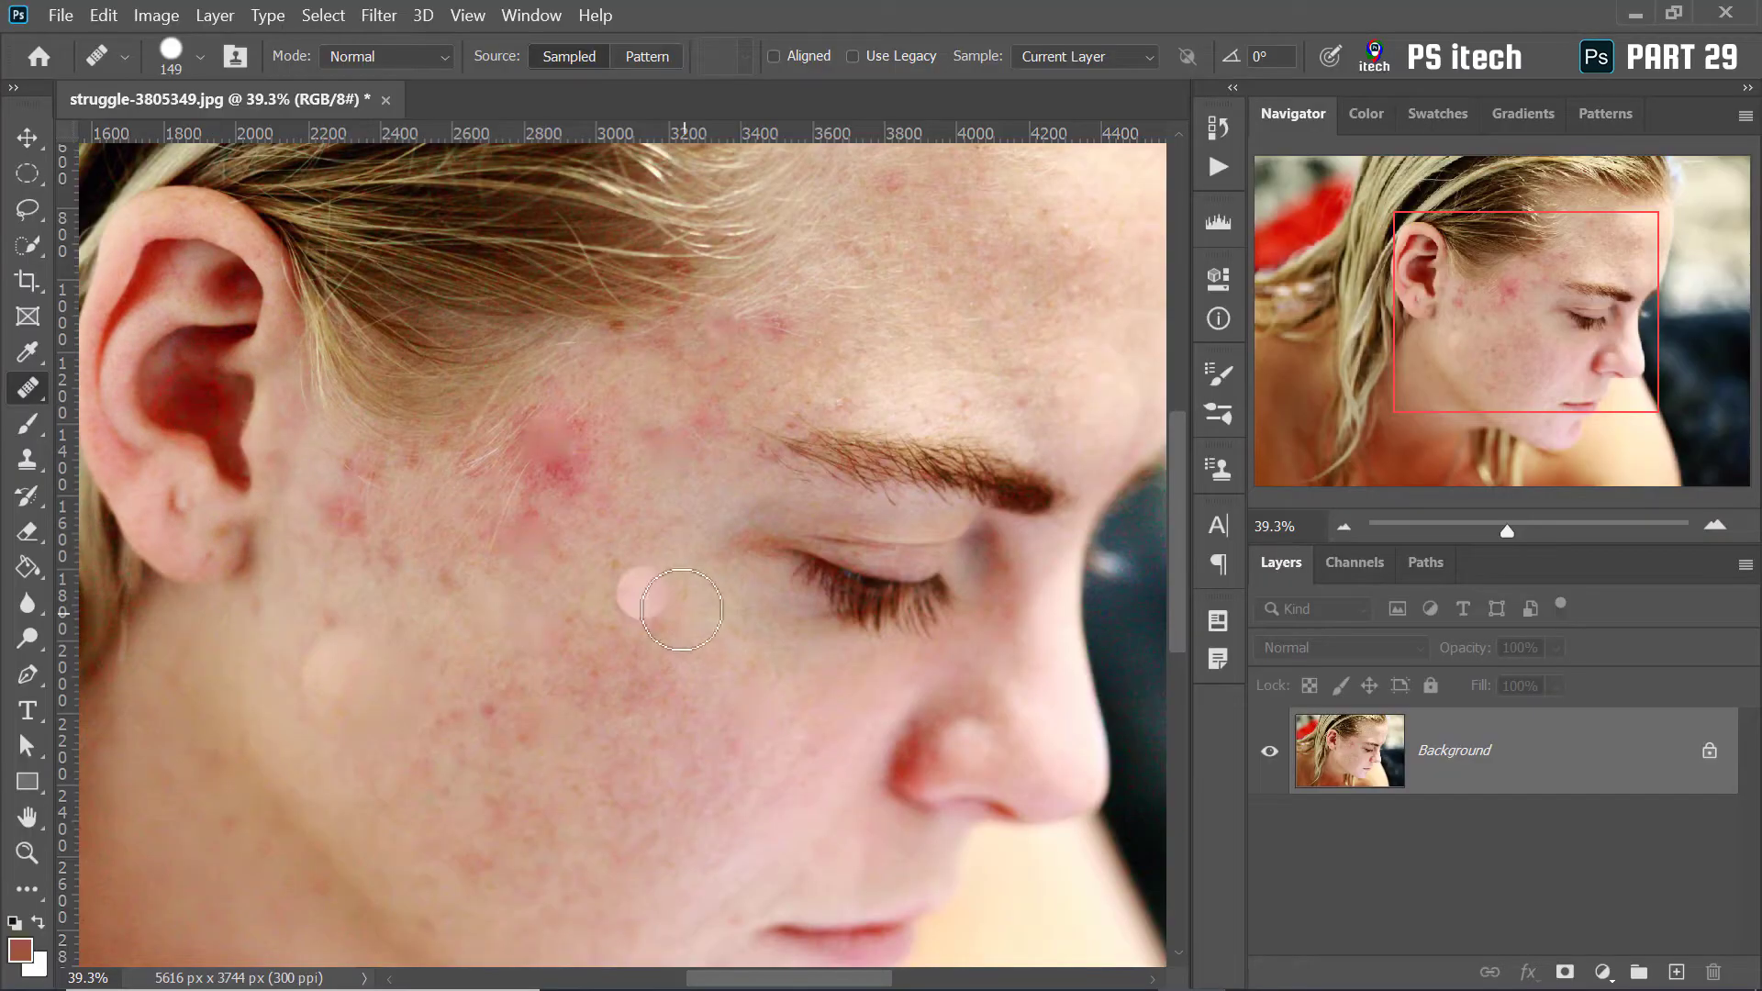
pyautogui.moveTo(628, 558); pyautogui.dragTo(691, 236)
pyautogui.moveTo(649, 435); pyautogui.dragTo(422, 520)
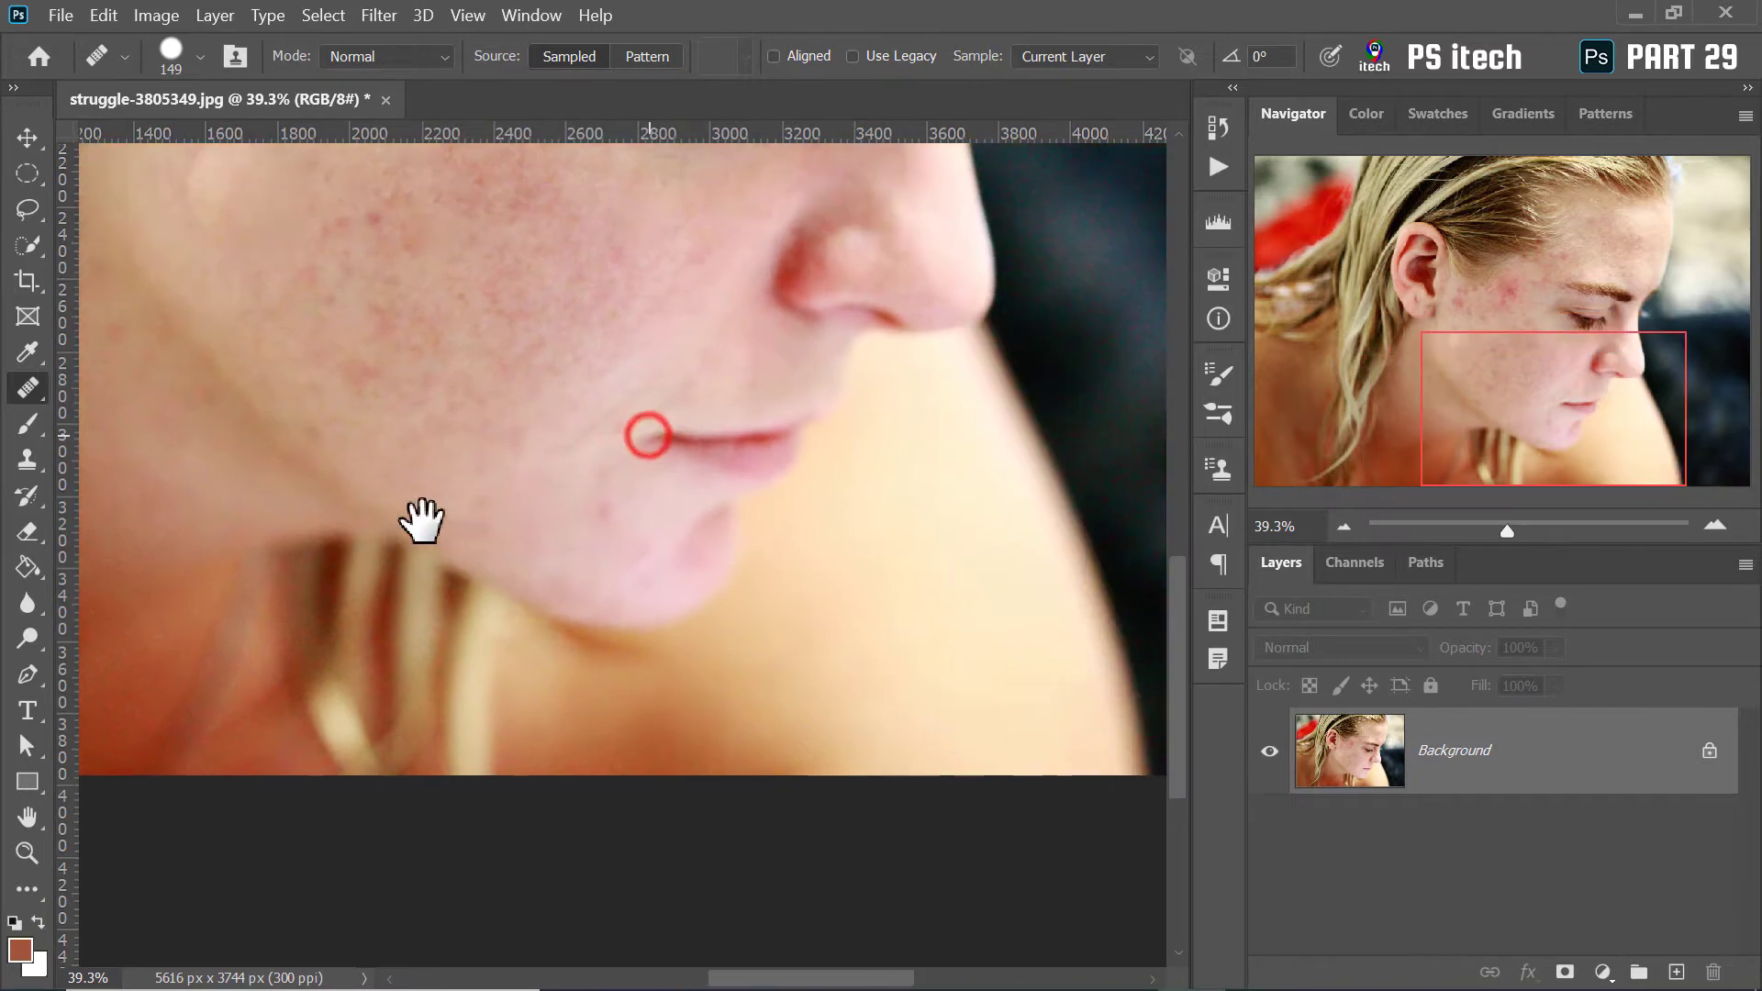
pyautogui.moveTo(405, 644)
pyautogui.mouseDown()
pyautogui.moveTo(1010, 582)
pyautogui.moveTo(734, 603)
pyautogui.mouseUp()
pyautogui.scroll(-5, 530, 610)
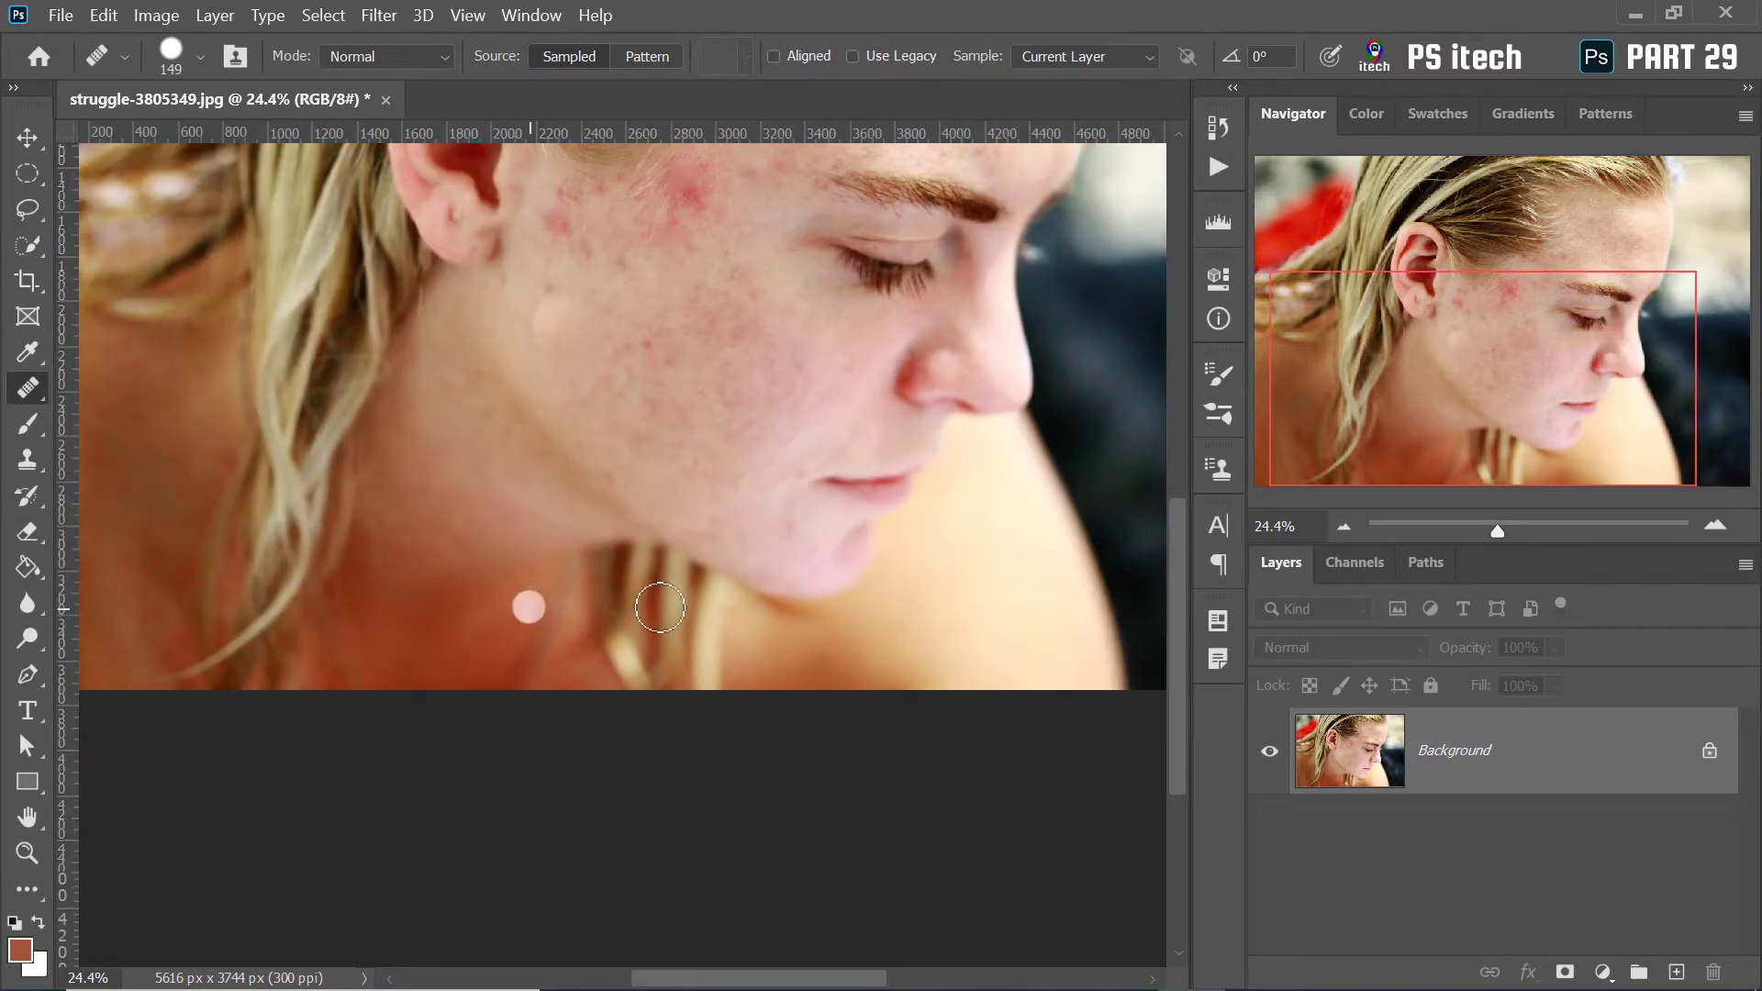
pyautogui.rightClick(979, 554)
pyautogui.moveTo(1199, 612); pyautogui.dragTo(1211, 607)
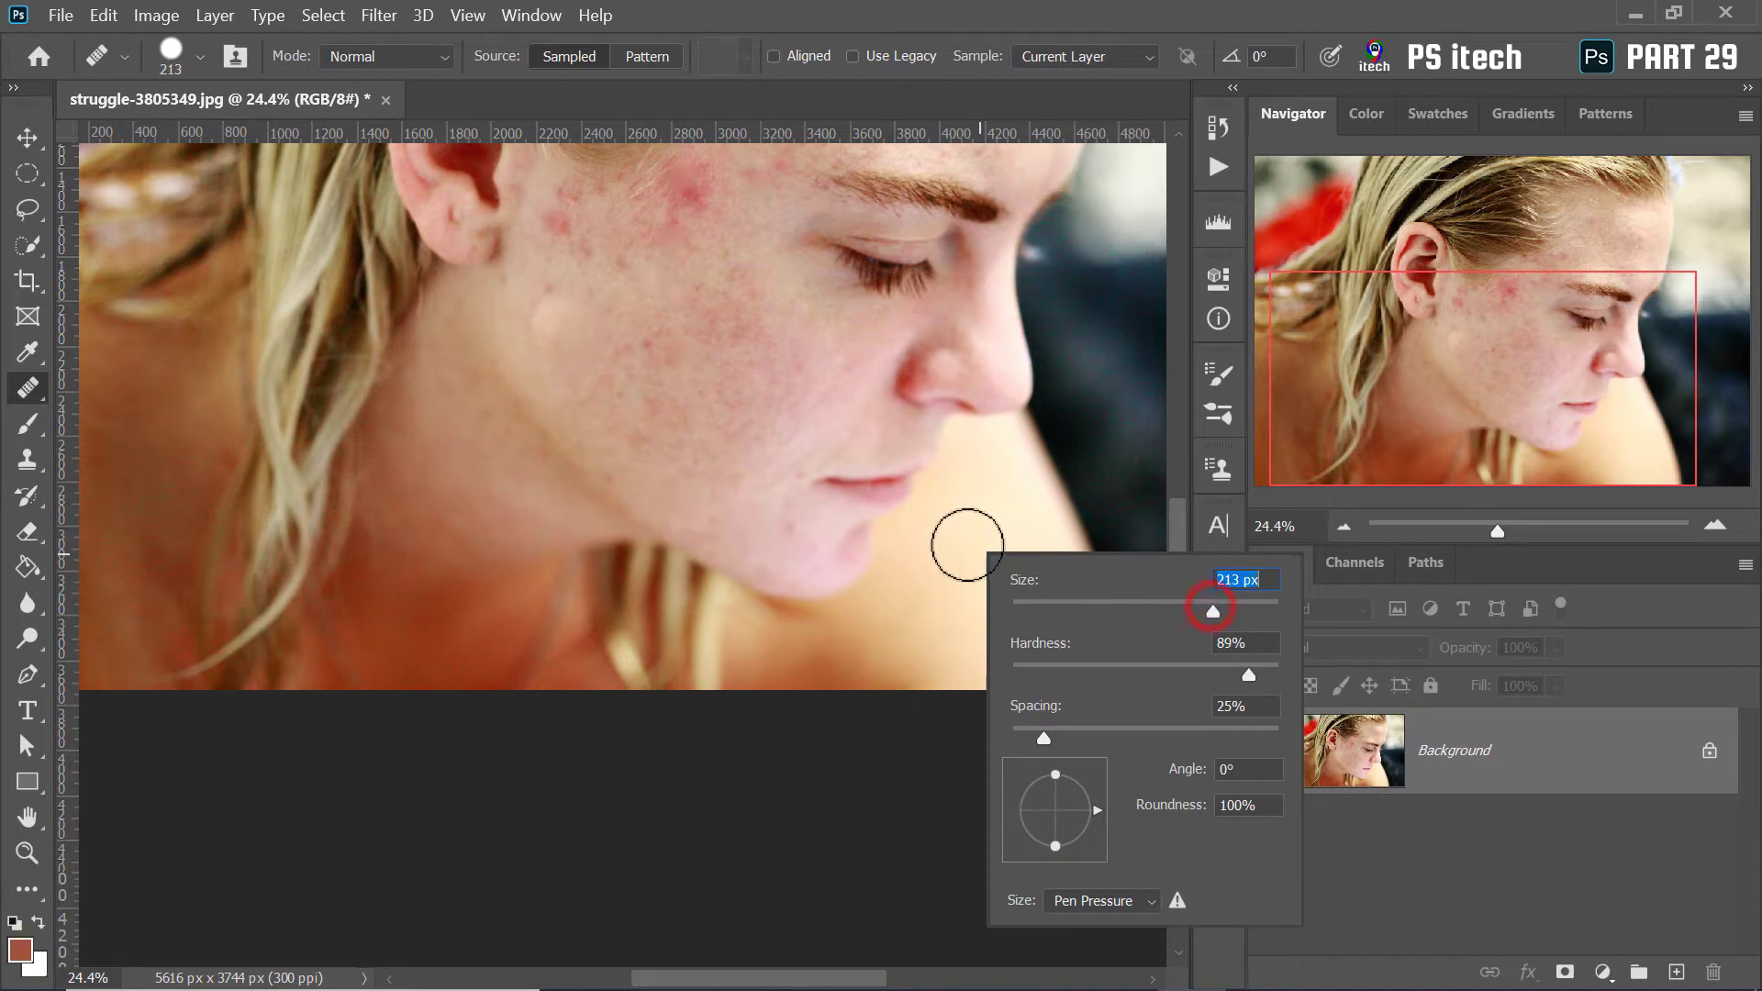
# Sample the bright shoulder skin and heal a spot on the dark reddish skin below the neck
pyautogui.keyDown('alt'); pyautogui.click(991, 531); pyautogui.keyUp('alt')
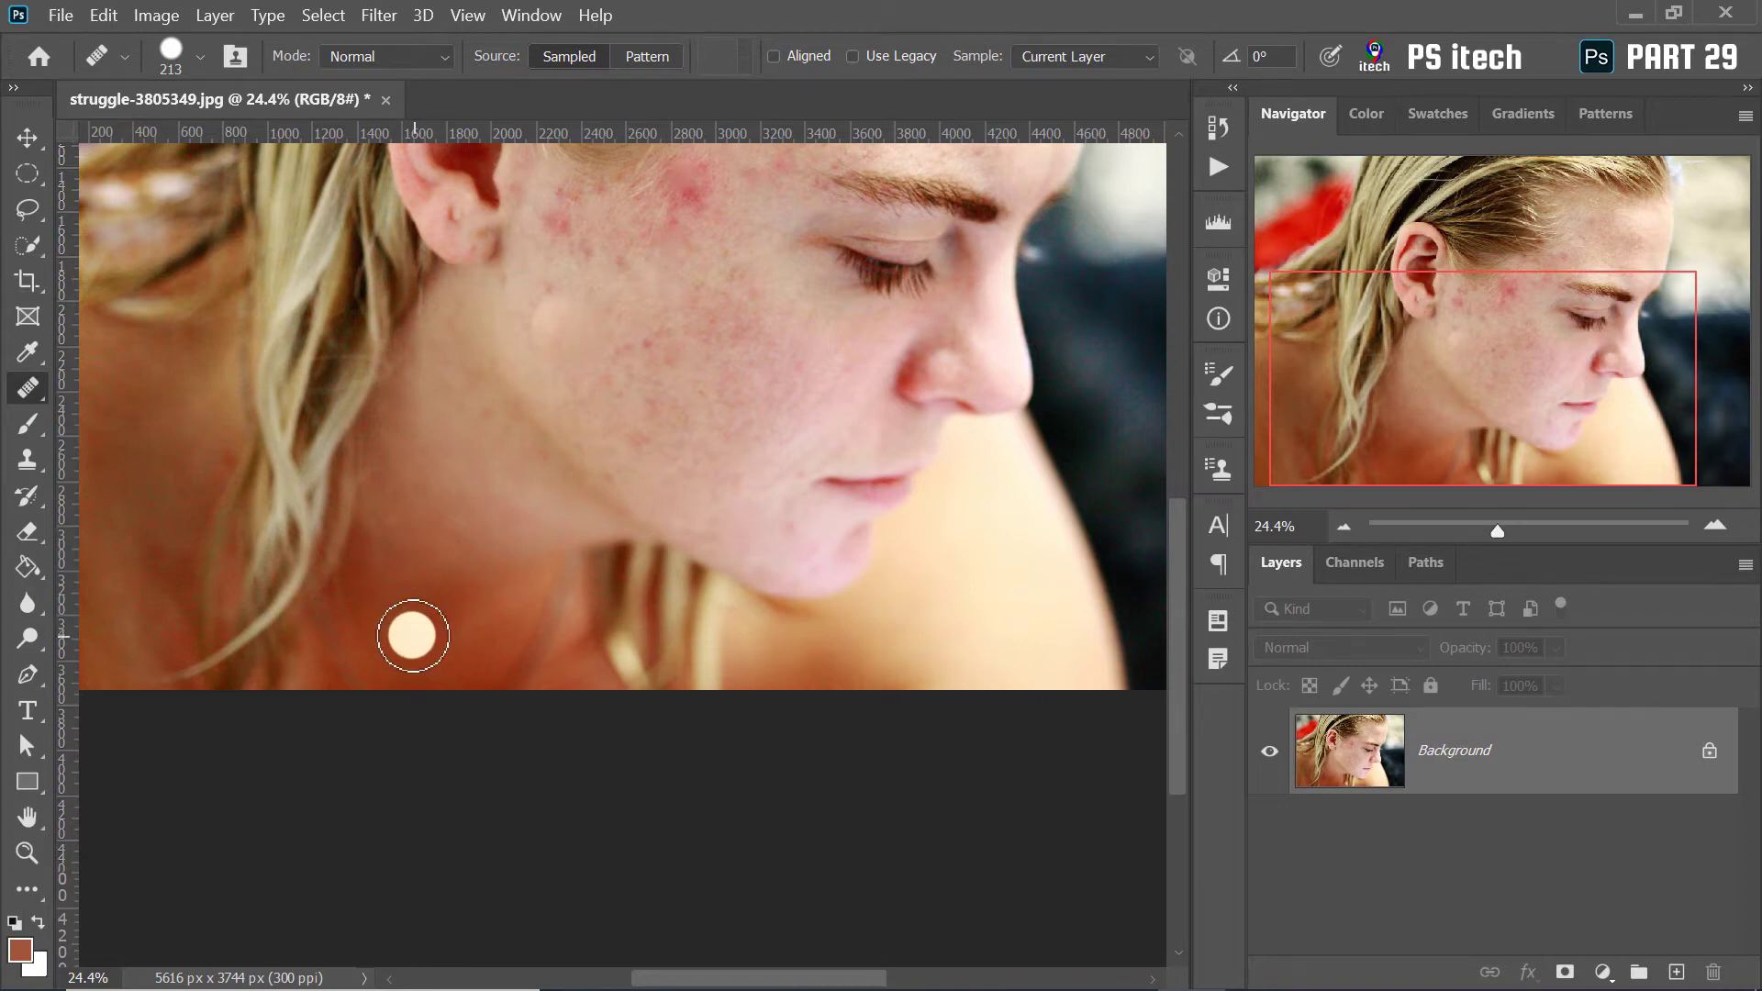
pyautogui.scroll(3, 413, 635)
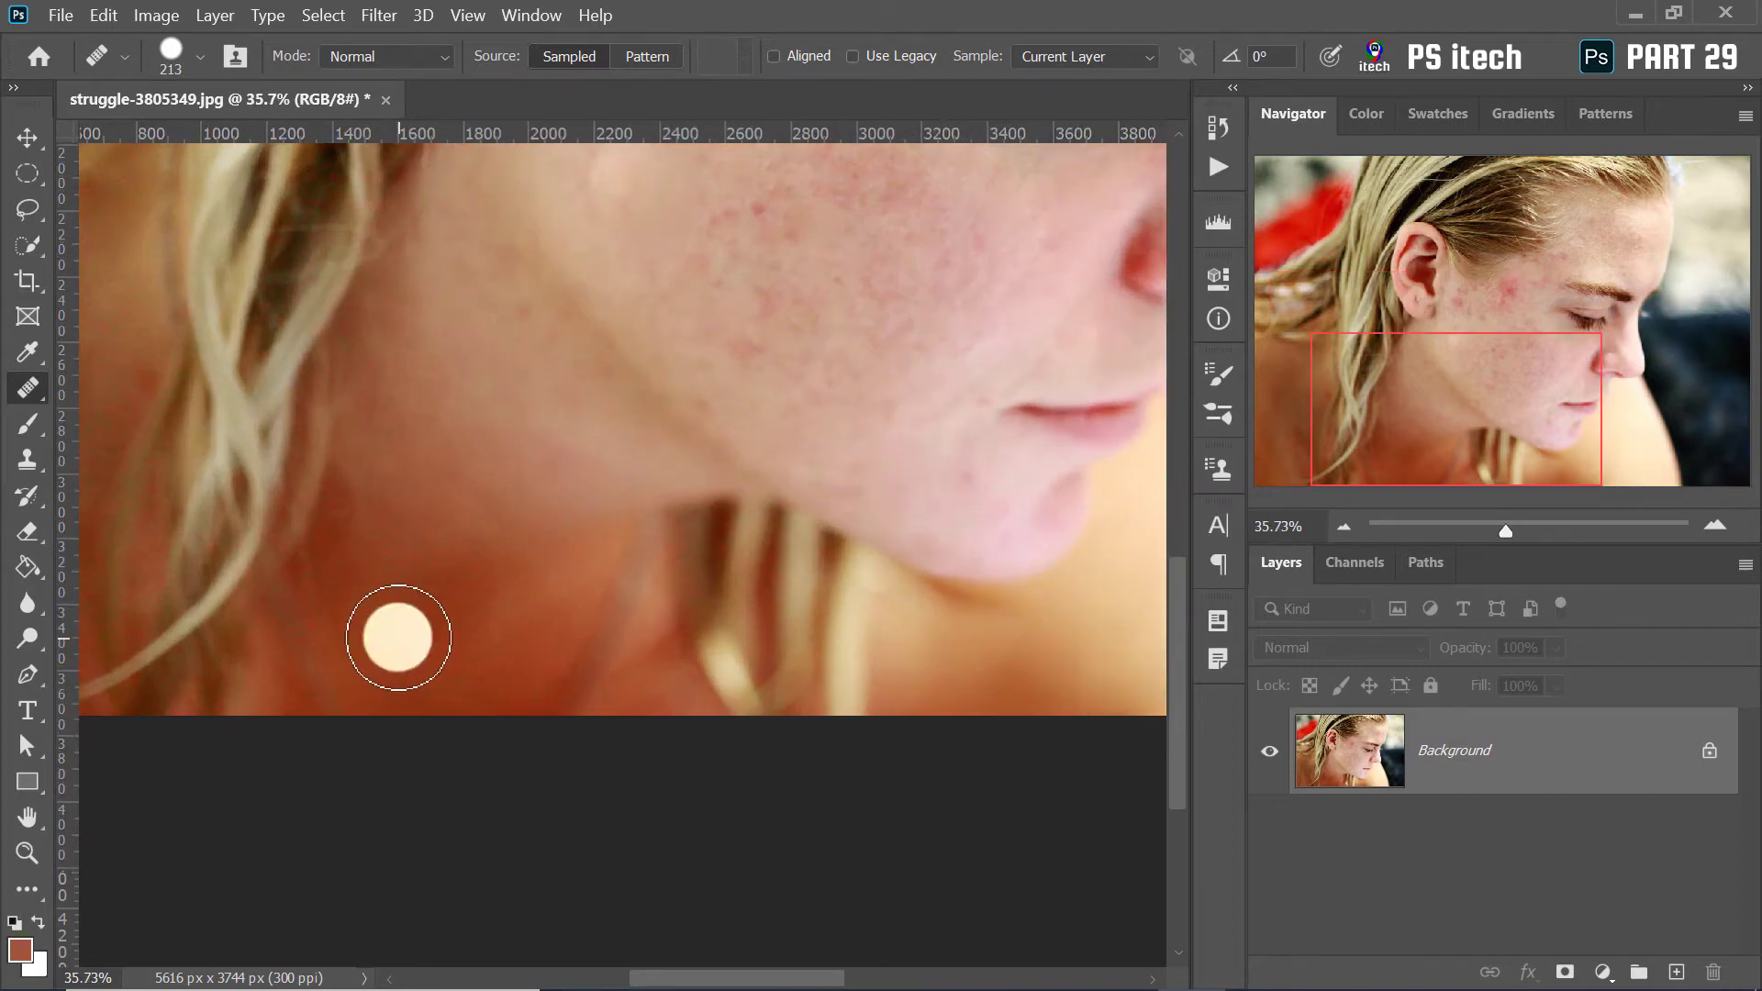
pyautogui.click(398, 637)
pyautogui.scroll(8, 386, 655)
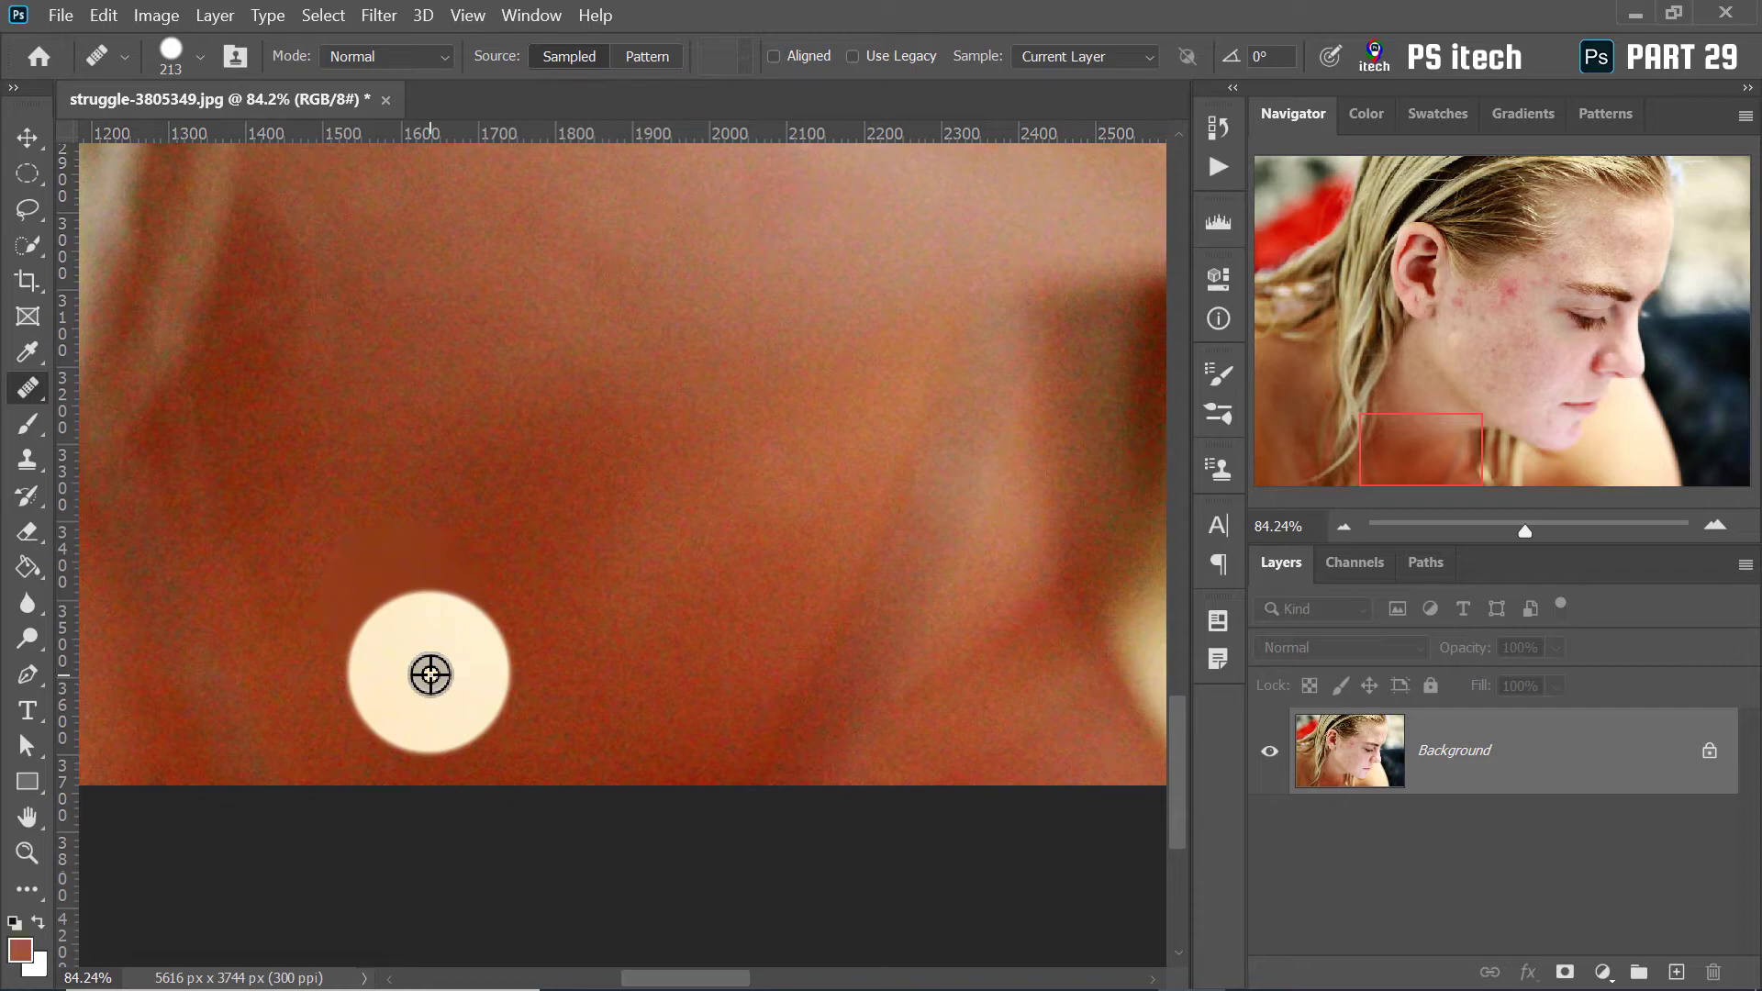
# Open the damaged old portrait photo-restoration-services.jpg for repair
pyautogui.hotkey('ctrl', 'o')
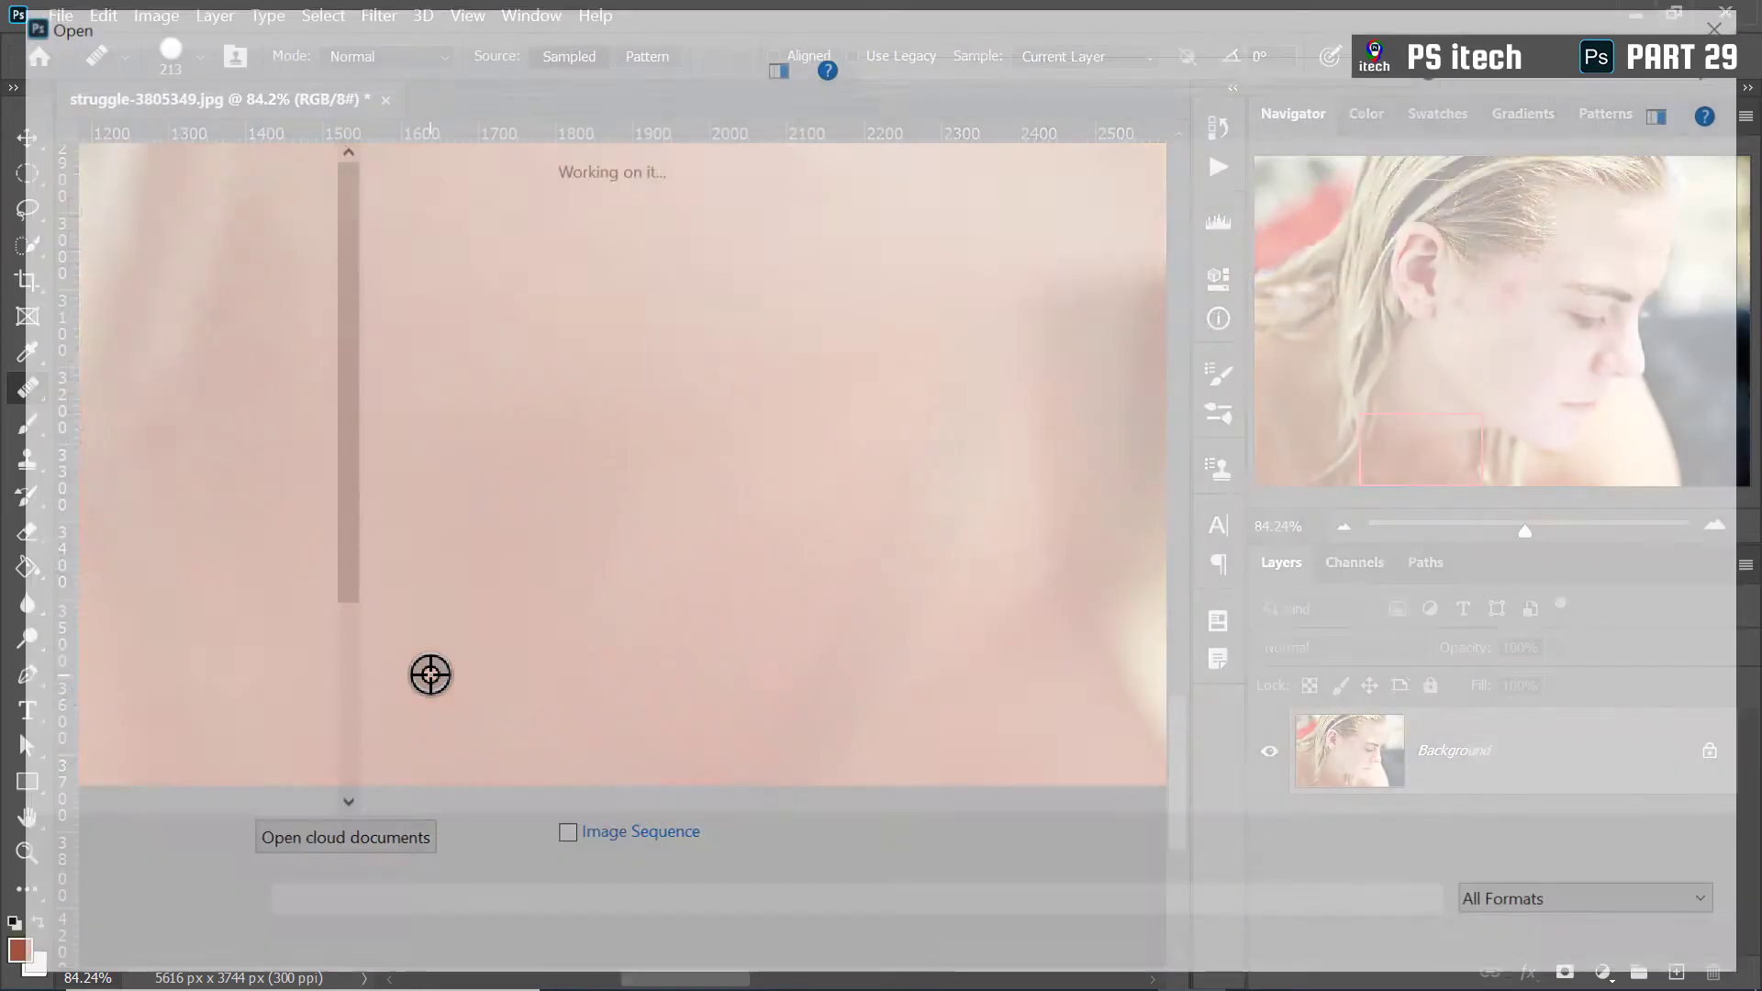
pyautogui.click(841, 249)
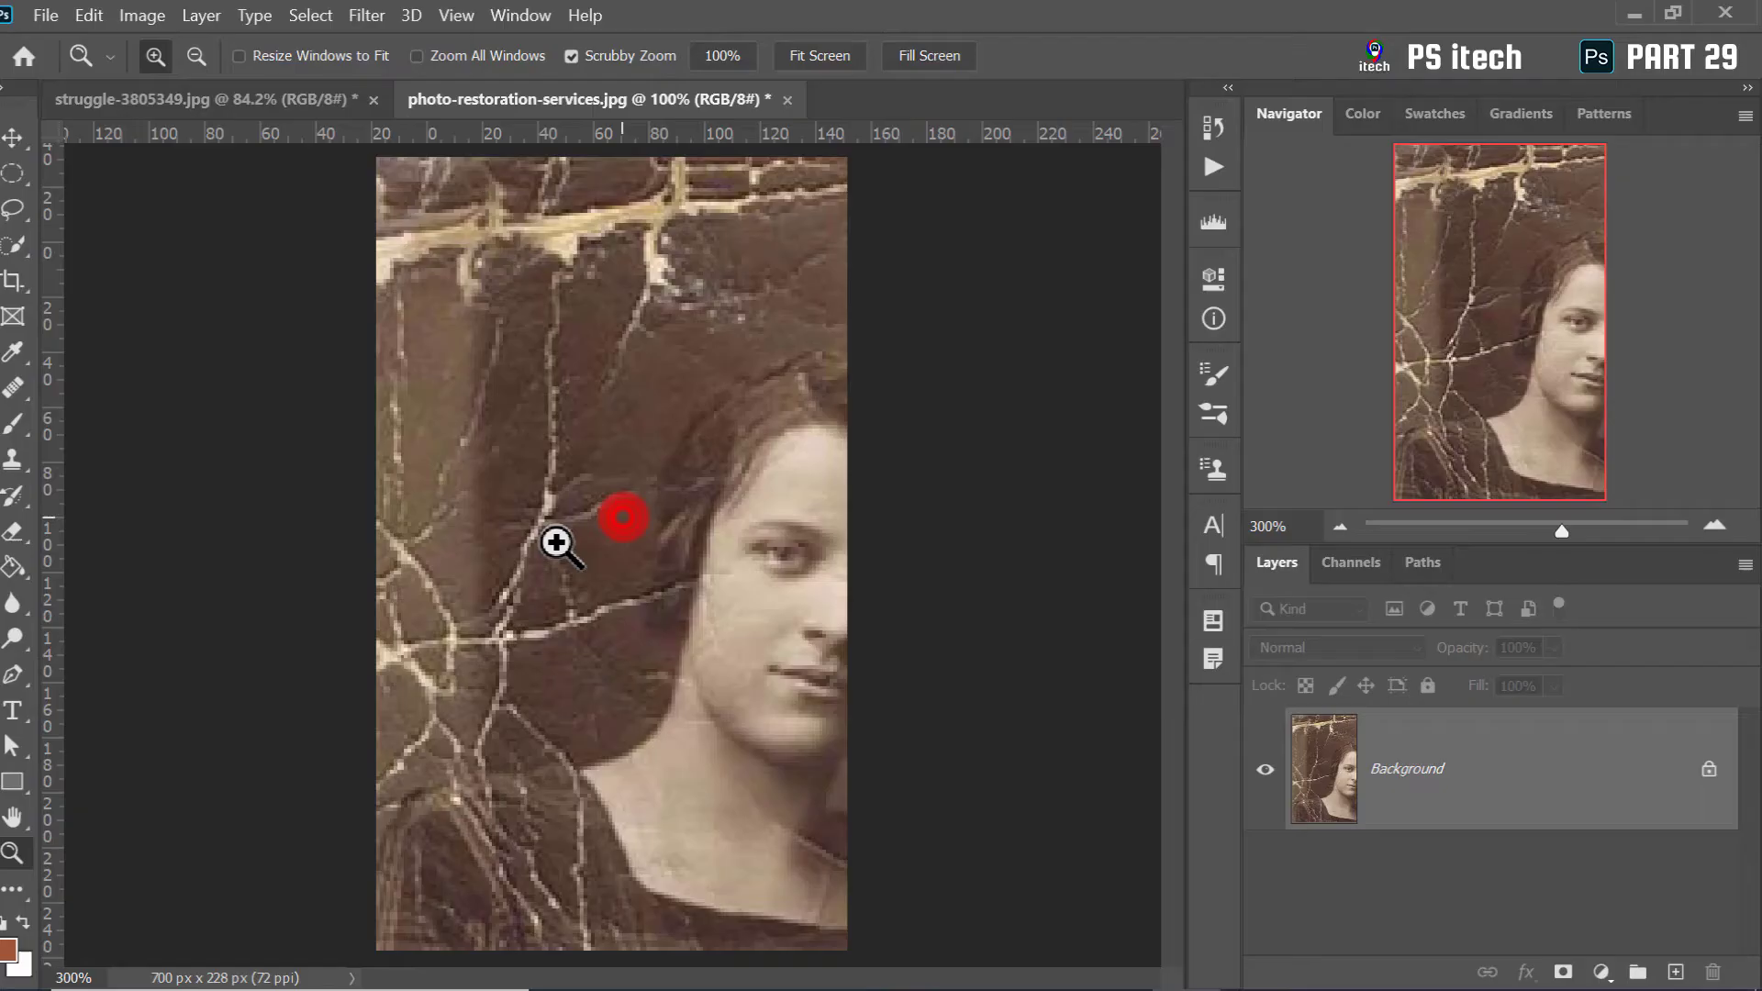
pyautogui.moveTo(558, 539); pyautogui.dragTo(715, 489)
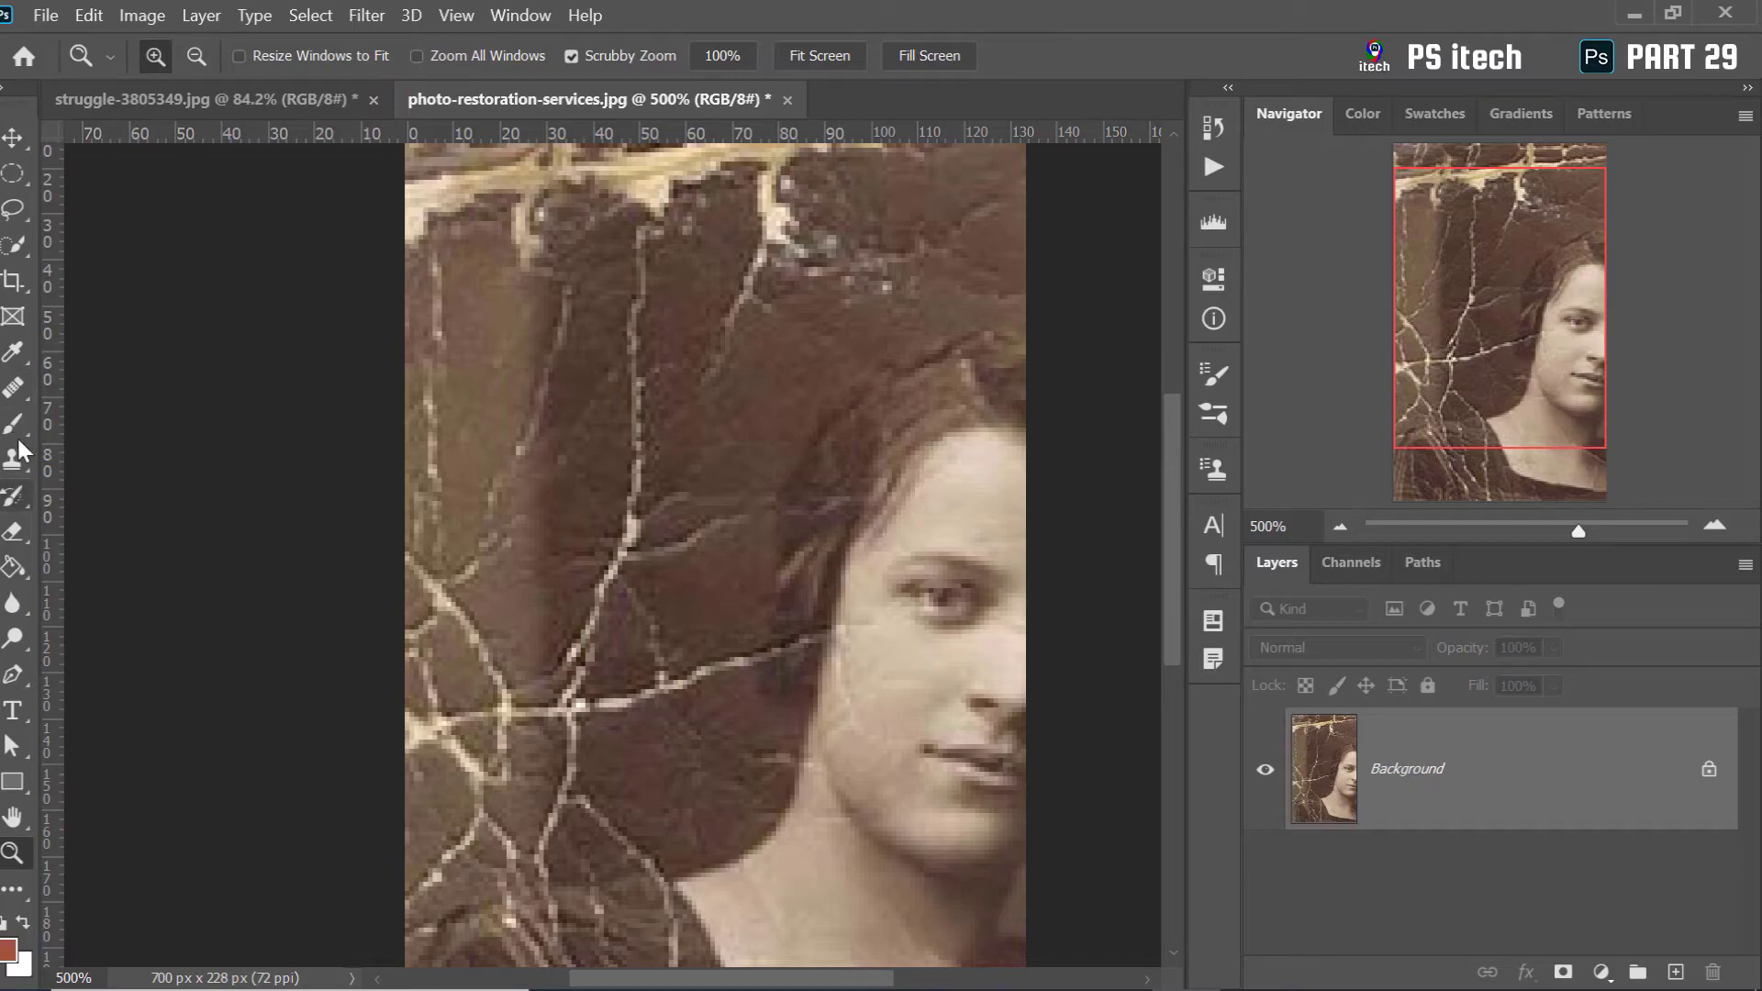
# Select the Healing Brush and set its size to 21 px for the old portrait
pyautogui.rightClick(14, 388)
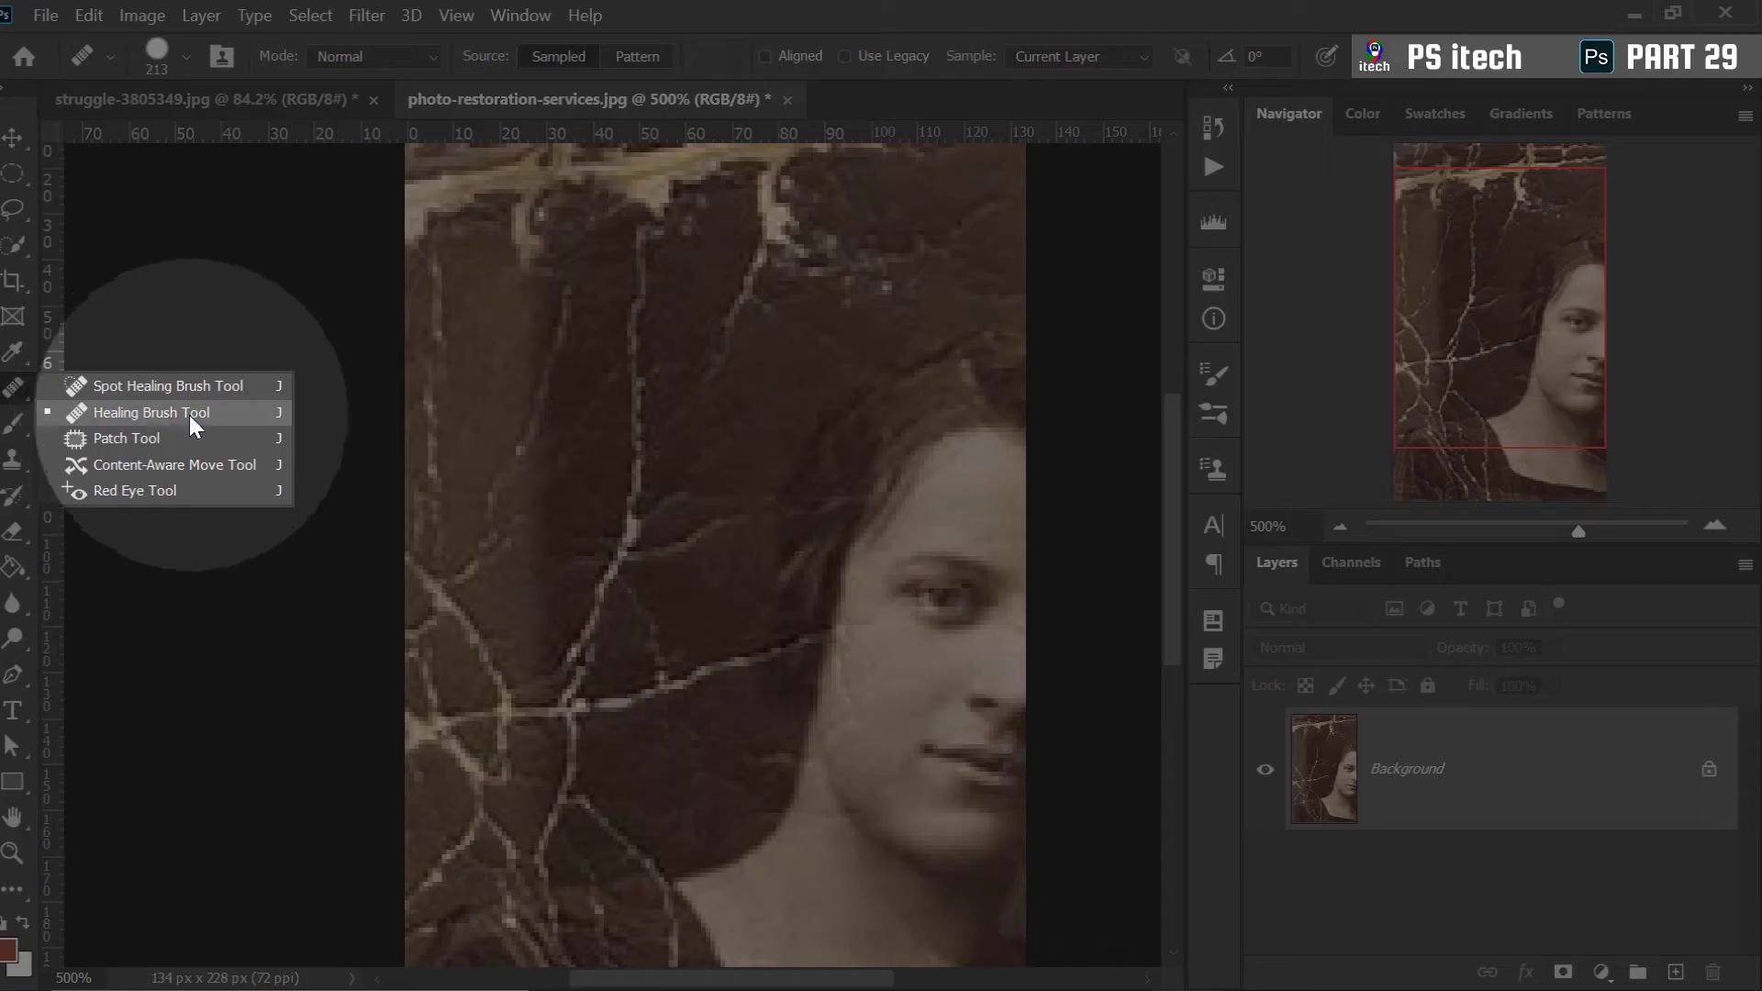
pyautogui.click(166, 416)
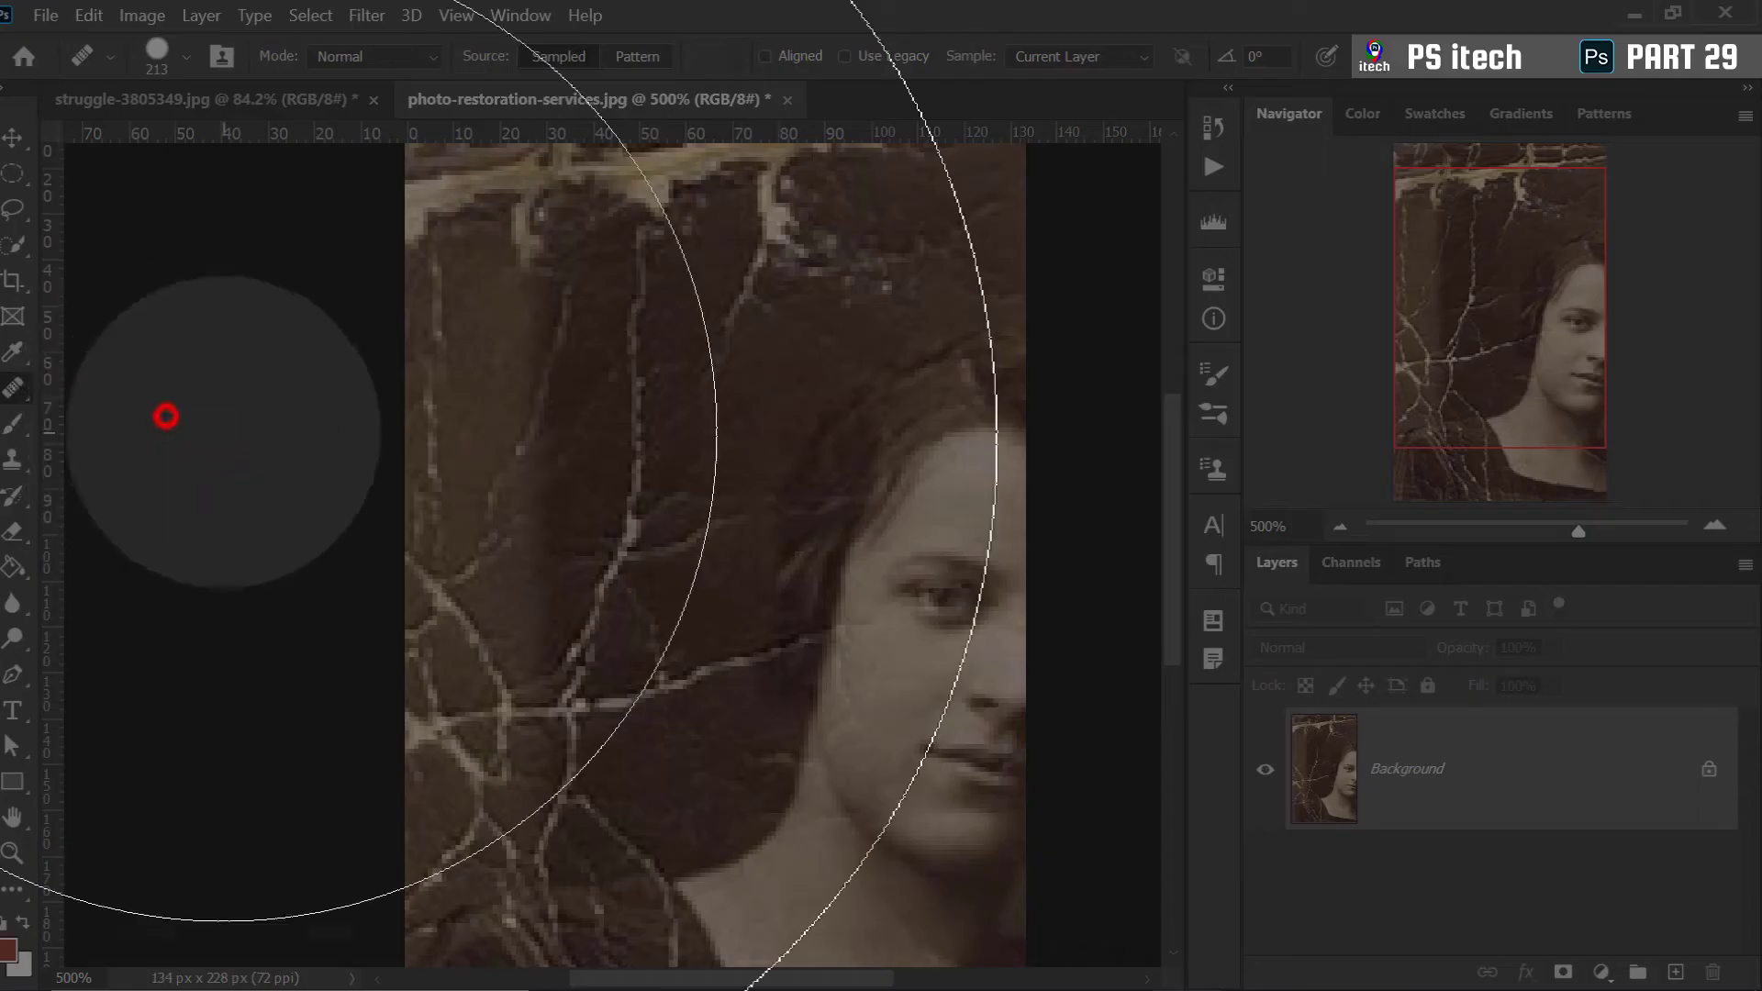
pyautogui.rightClick(726, 422)
pyautogui.moveTo(847, 474); pyautogui.dragTo(786, 475)
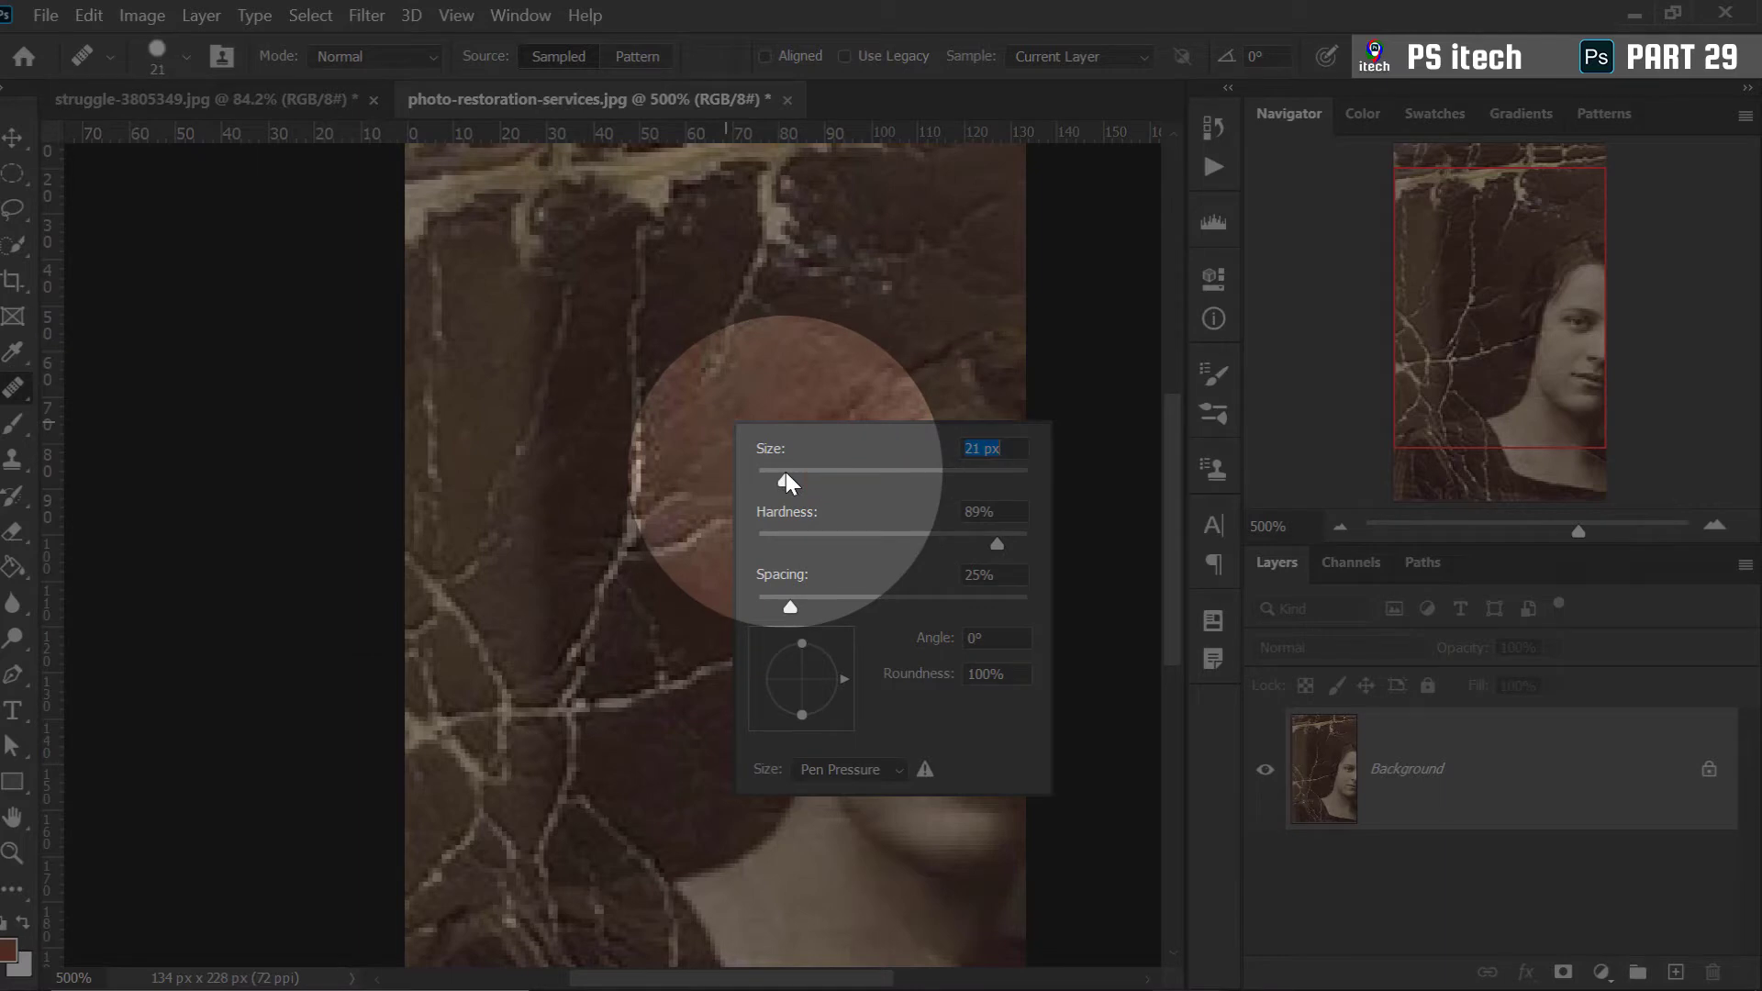
pyautogui.click(966, 9)
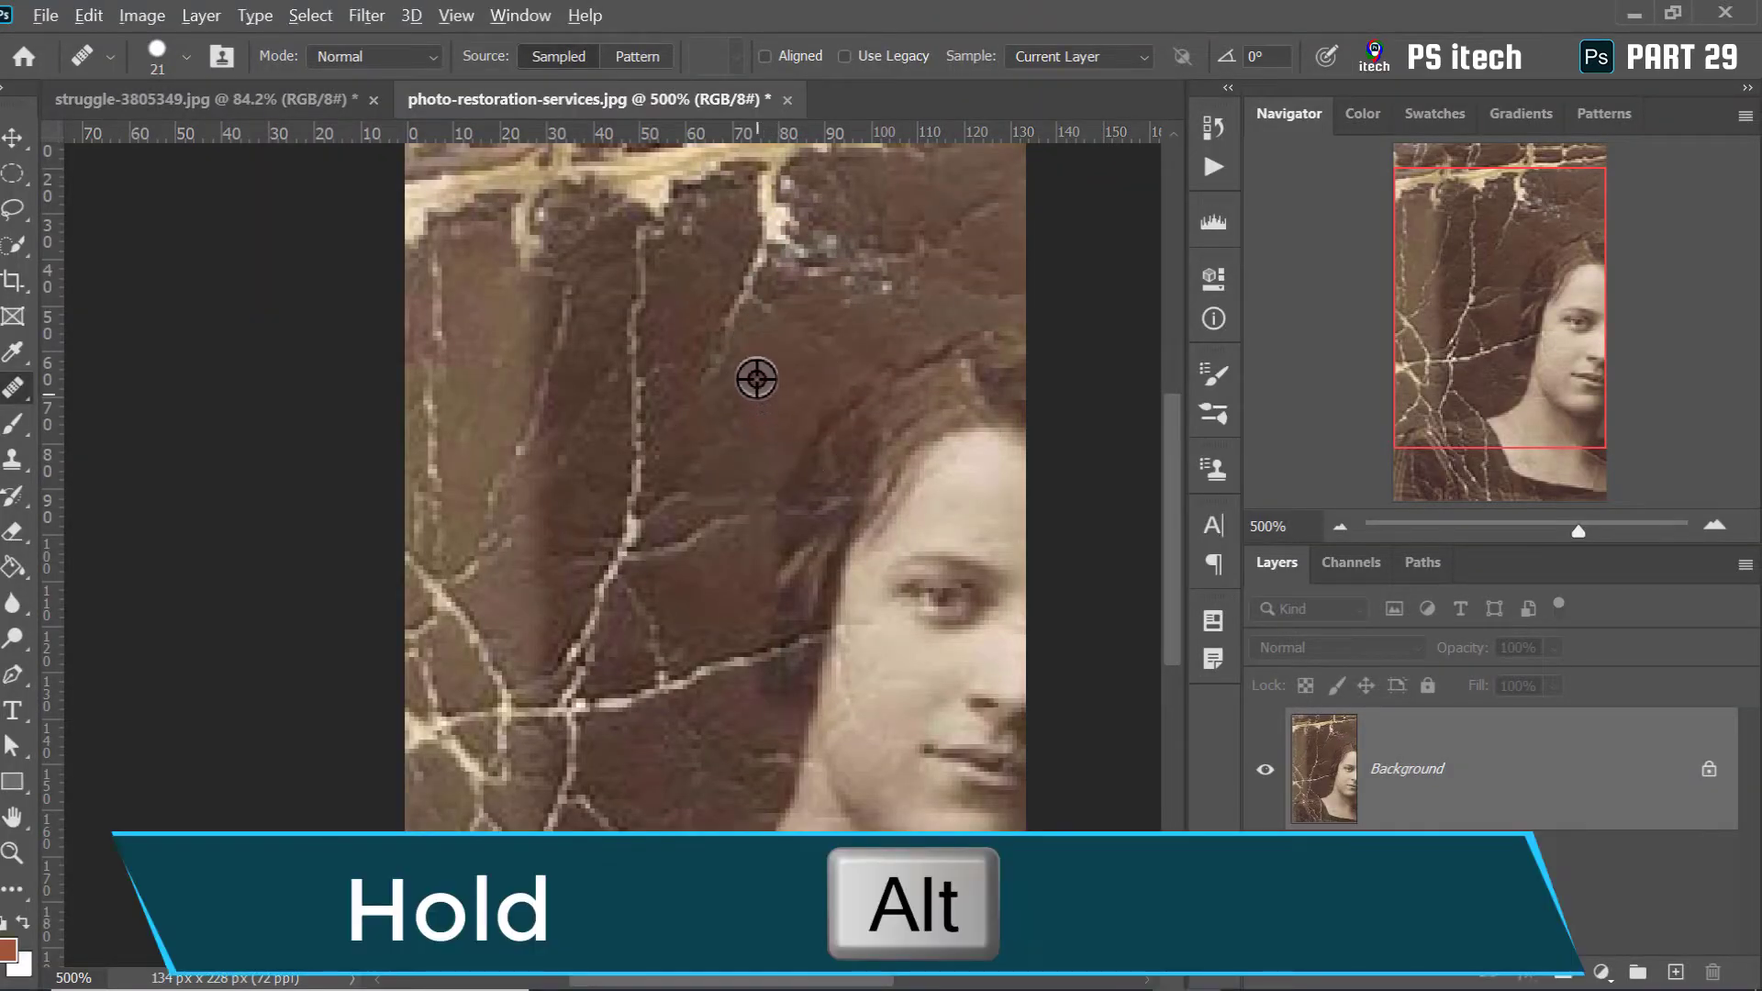
# Sample the clean brown background near the woman's hair and heal the white torn patch and thin crack above it
pyautogui.keyDown('alt'); pyautogui.click(772, 386); pyautogui.keyUp('alt')
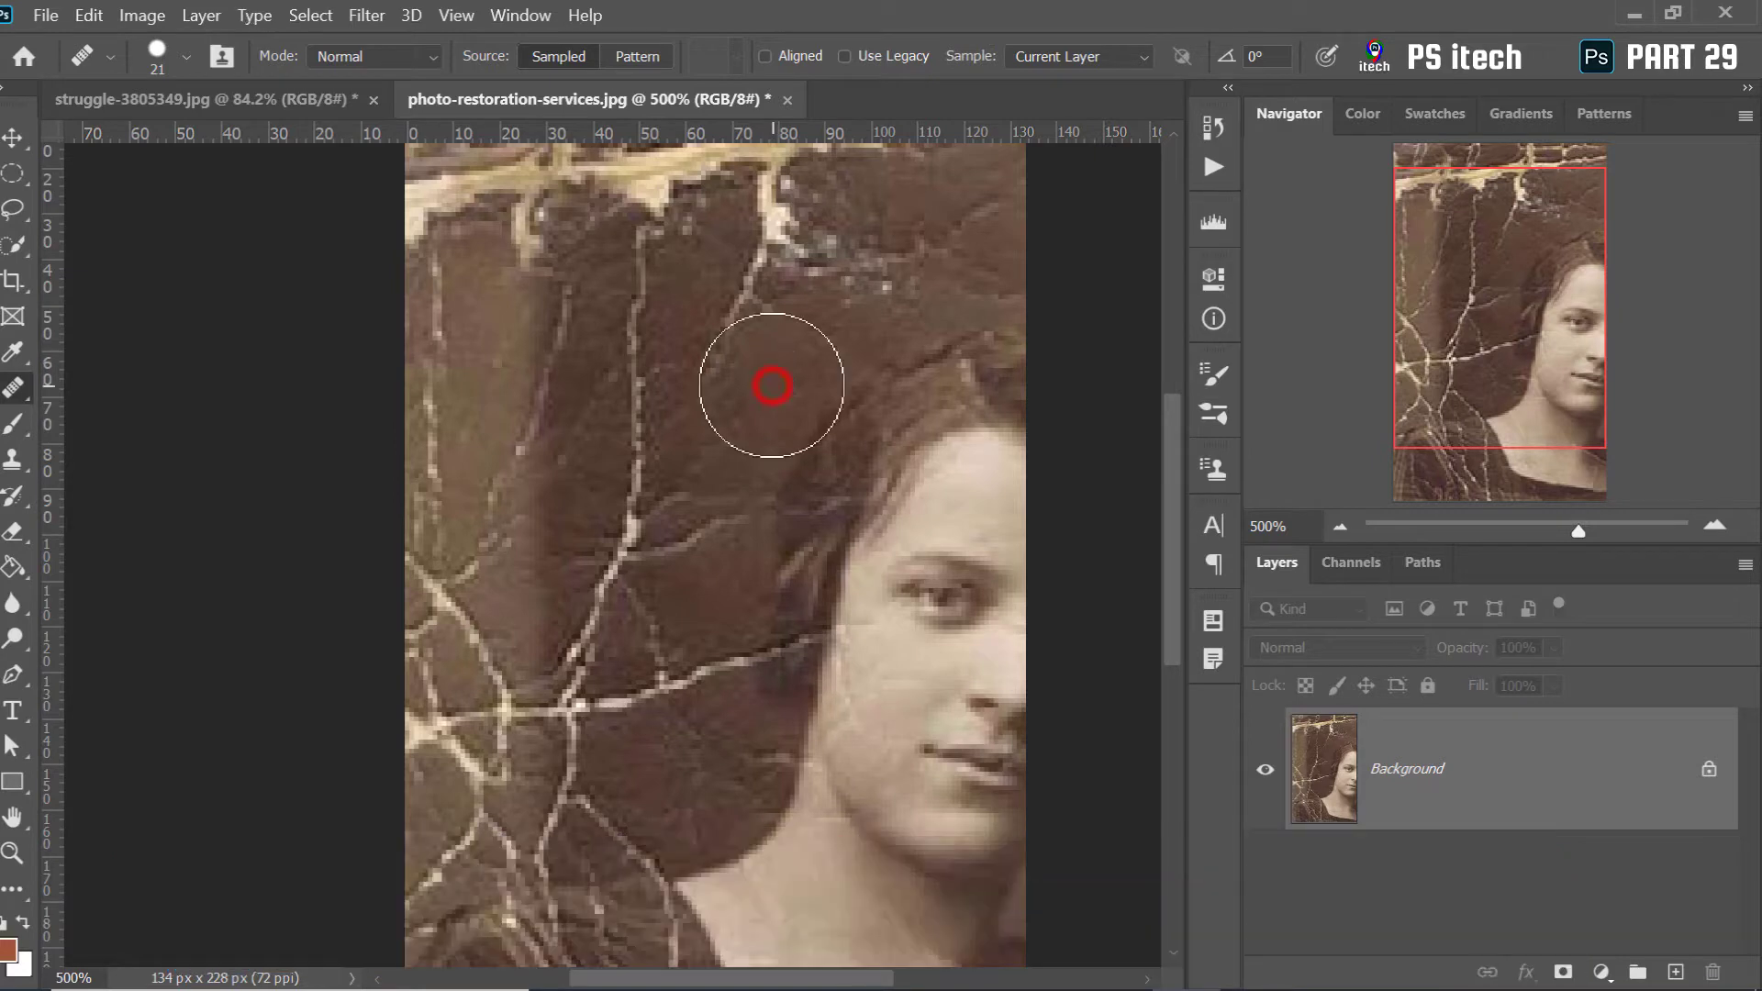
pyautogui.click(780, 223)
pyautogui.click(821, 257)
pyautogui.click(849, 250)
pyautogui.click(888, 251)
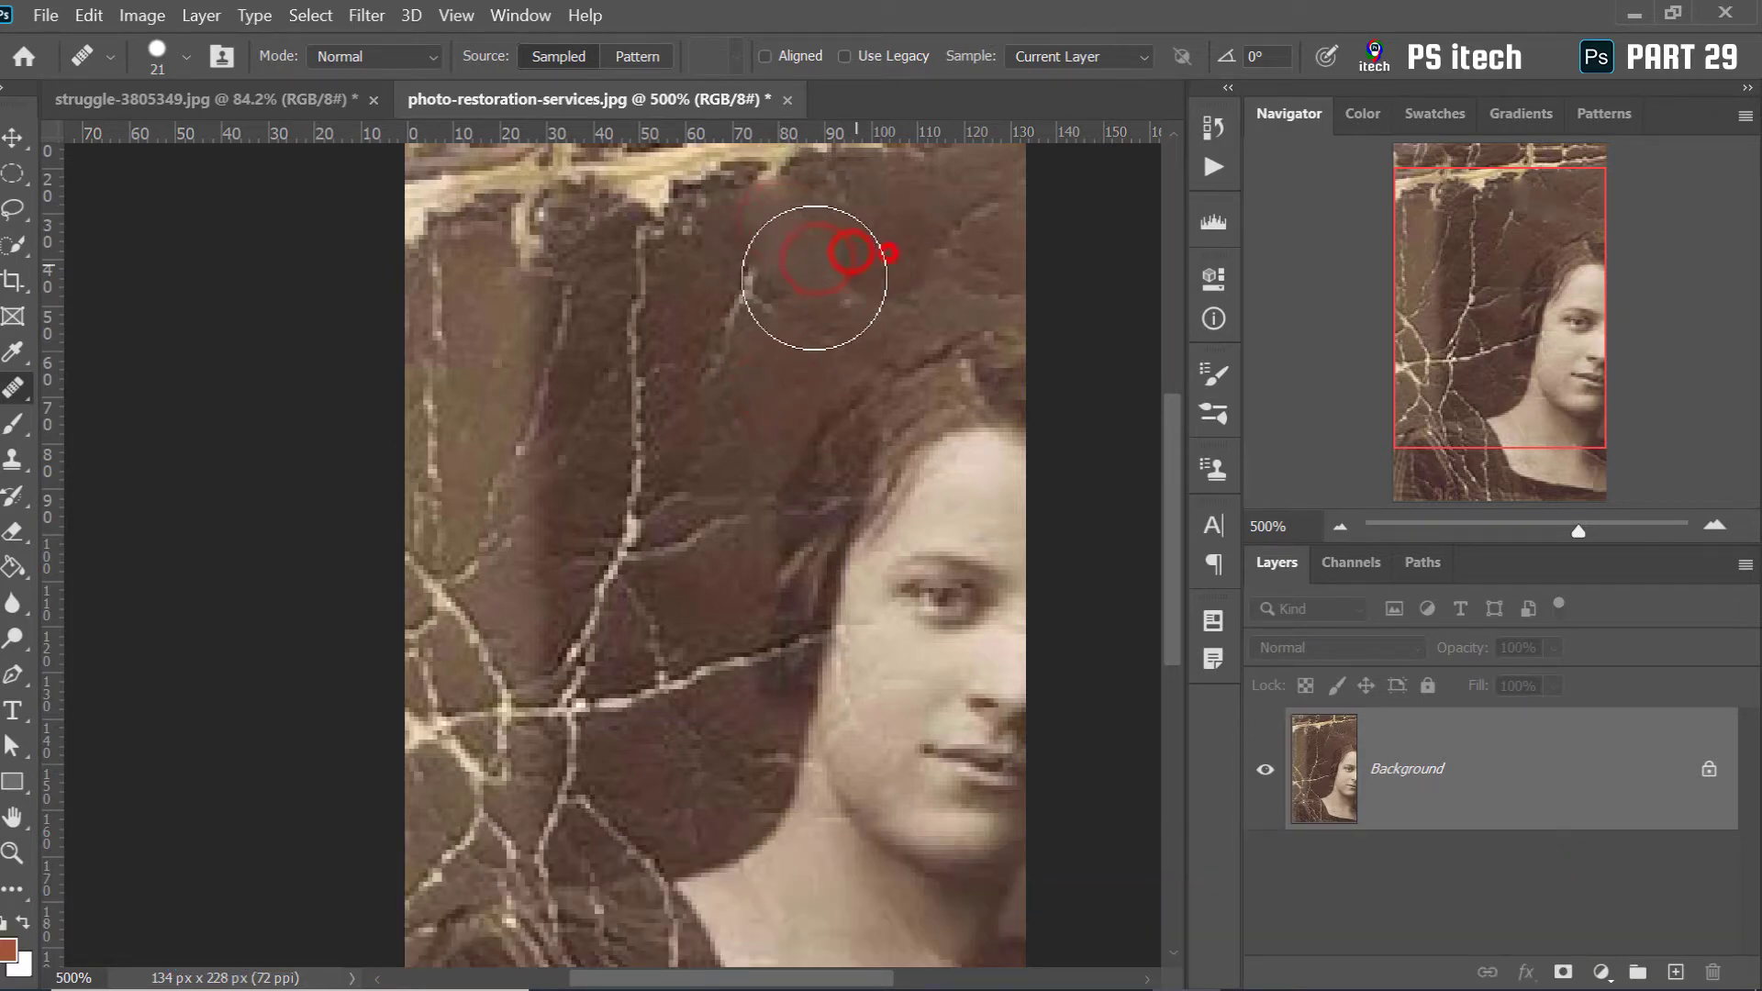
pyautogui.keyDown('alt'); pyautogui.click(783, 330); pyautogui.keyUp('alt')
pyautogui.click(738, 295)
pyautogui.click(716, 363)
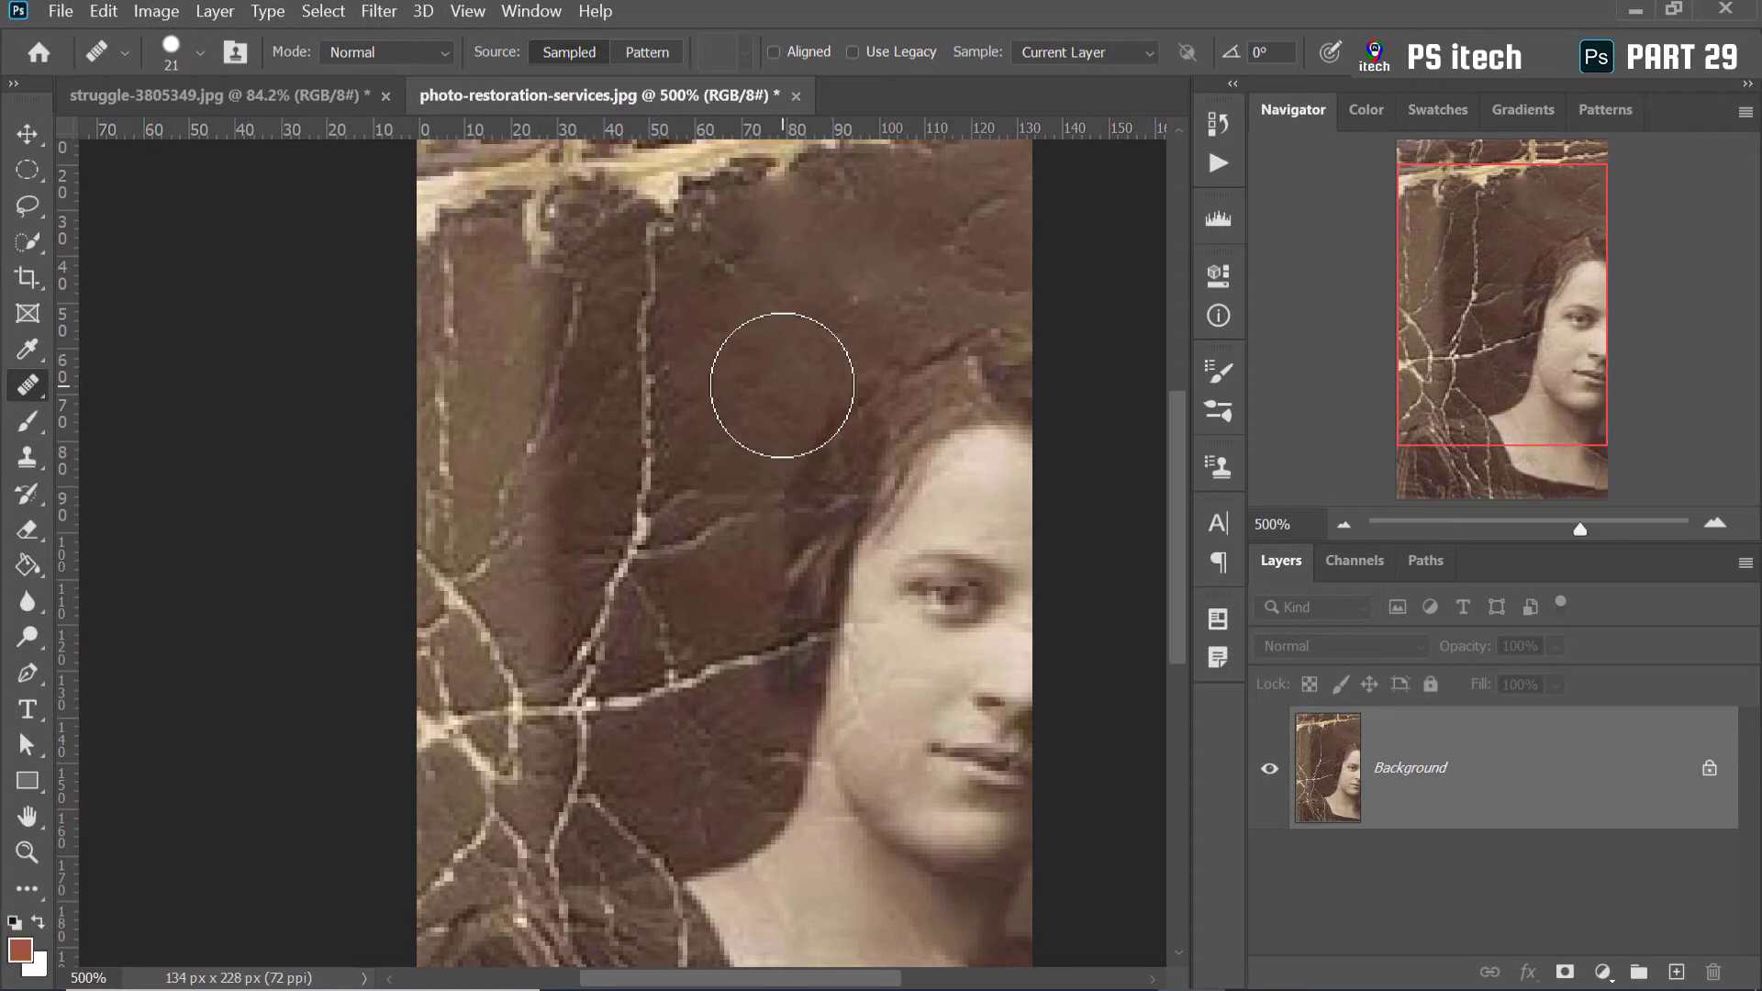
# Using samples of the dark background, heal the upper part of the vertical crack near the photo's left edge and the woman's cheek
pyautogui.keyDown('alt'); pyautogui.click(772, 351); pyautogui.keyUp('alt')
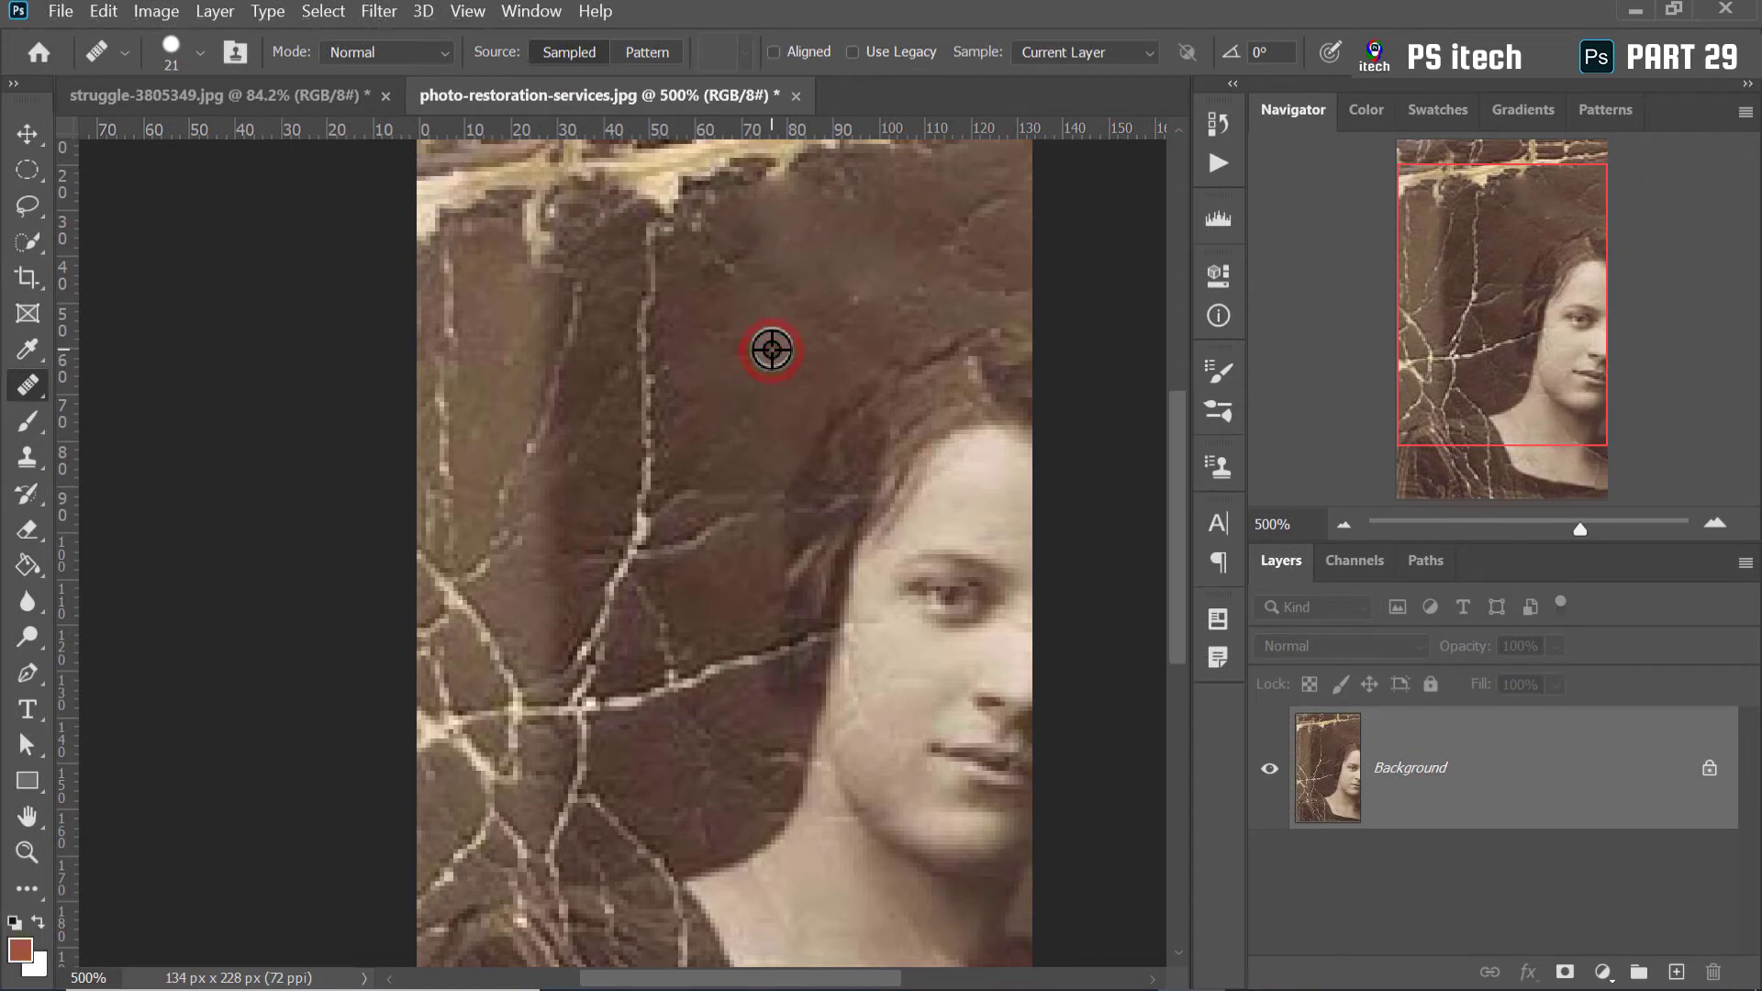
pyautogui.click(455, 300)
pyautogui.moveTo(457, 282); pyautogui.dragTo(456, 419)
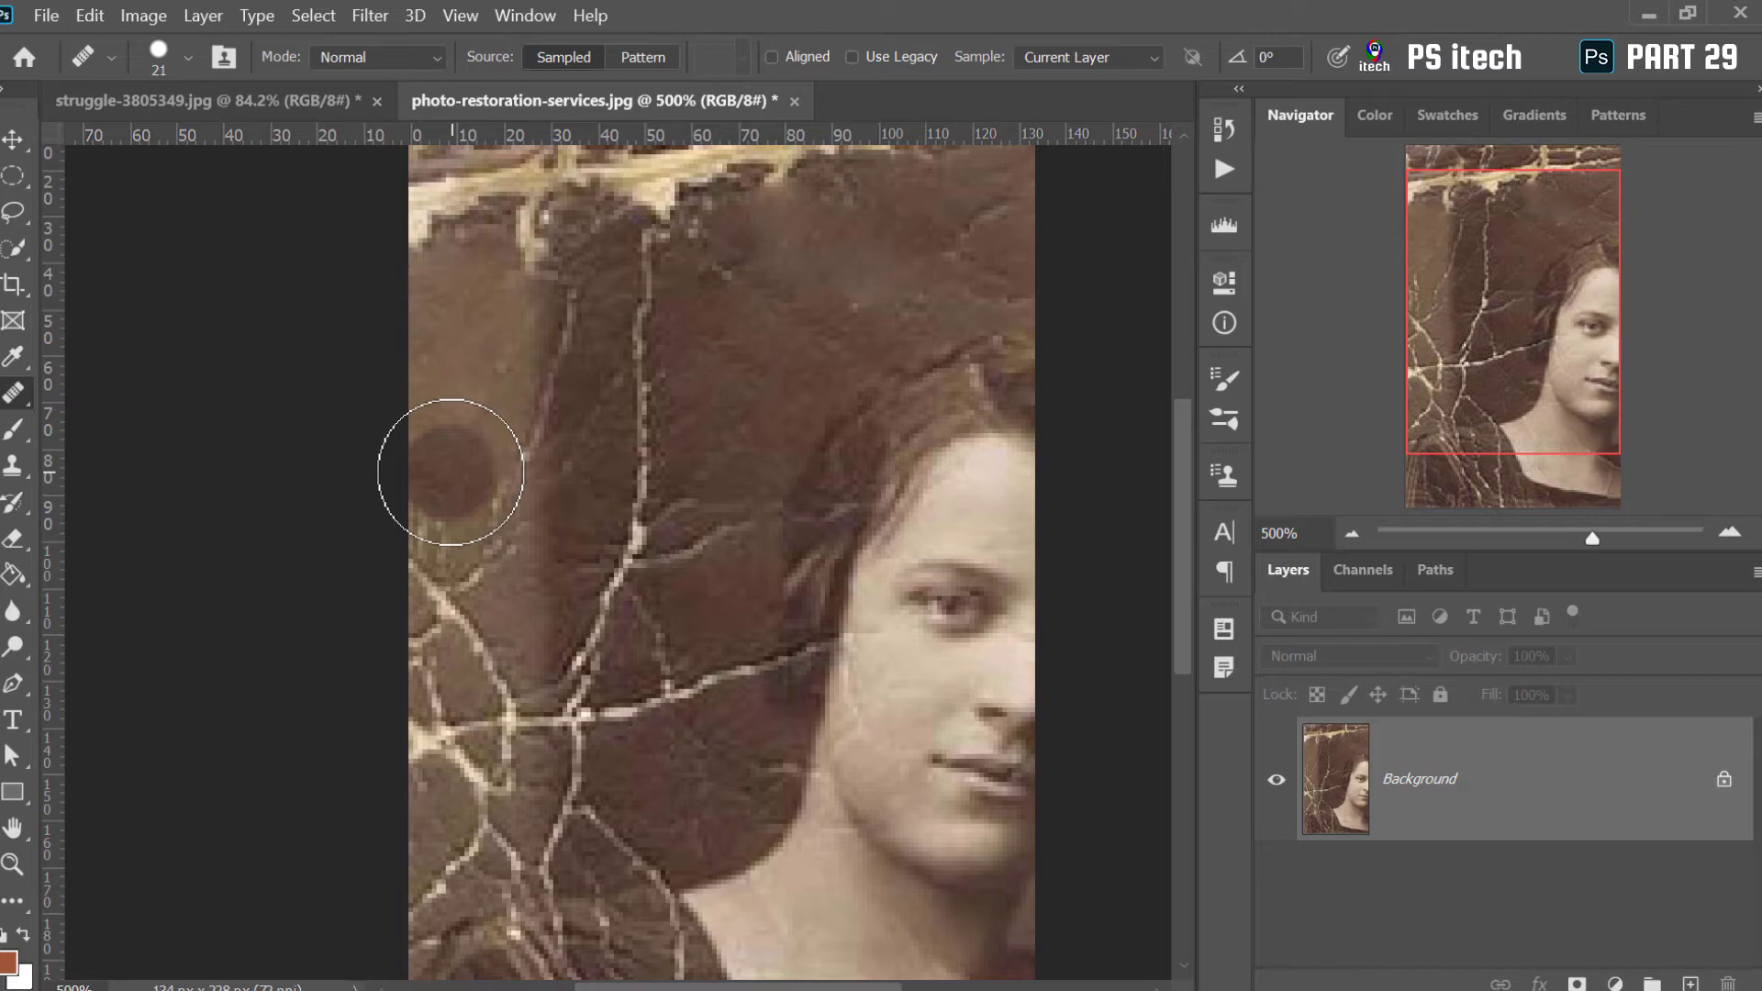
pyautogui.keyDown('alt'); pyautogui.click(692, 787); pyautogui.keyUp('alt')
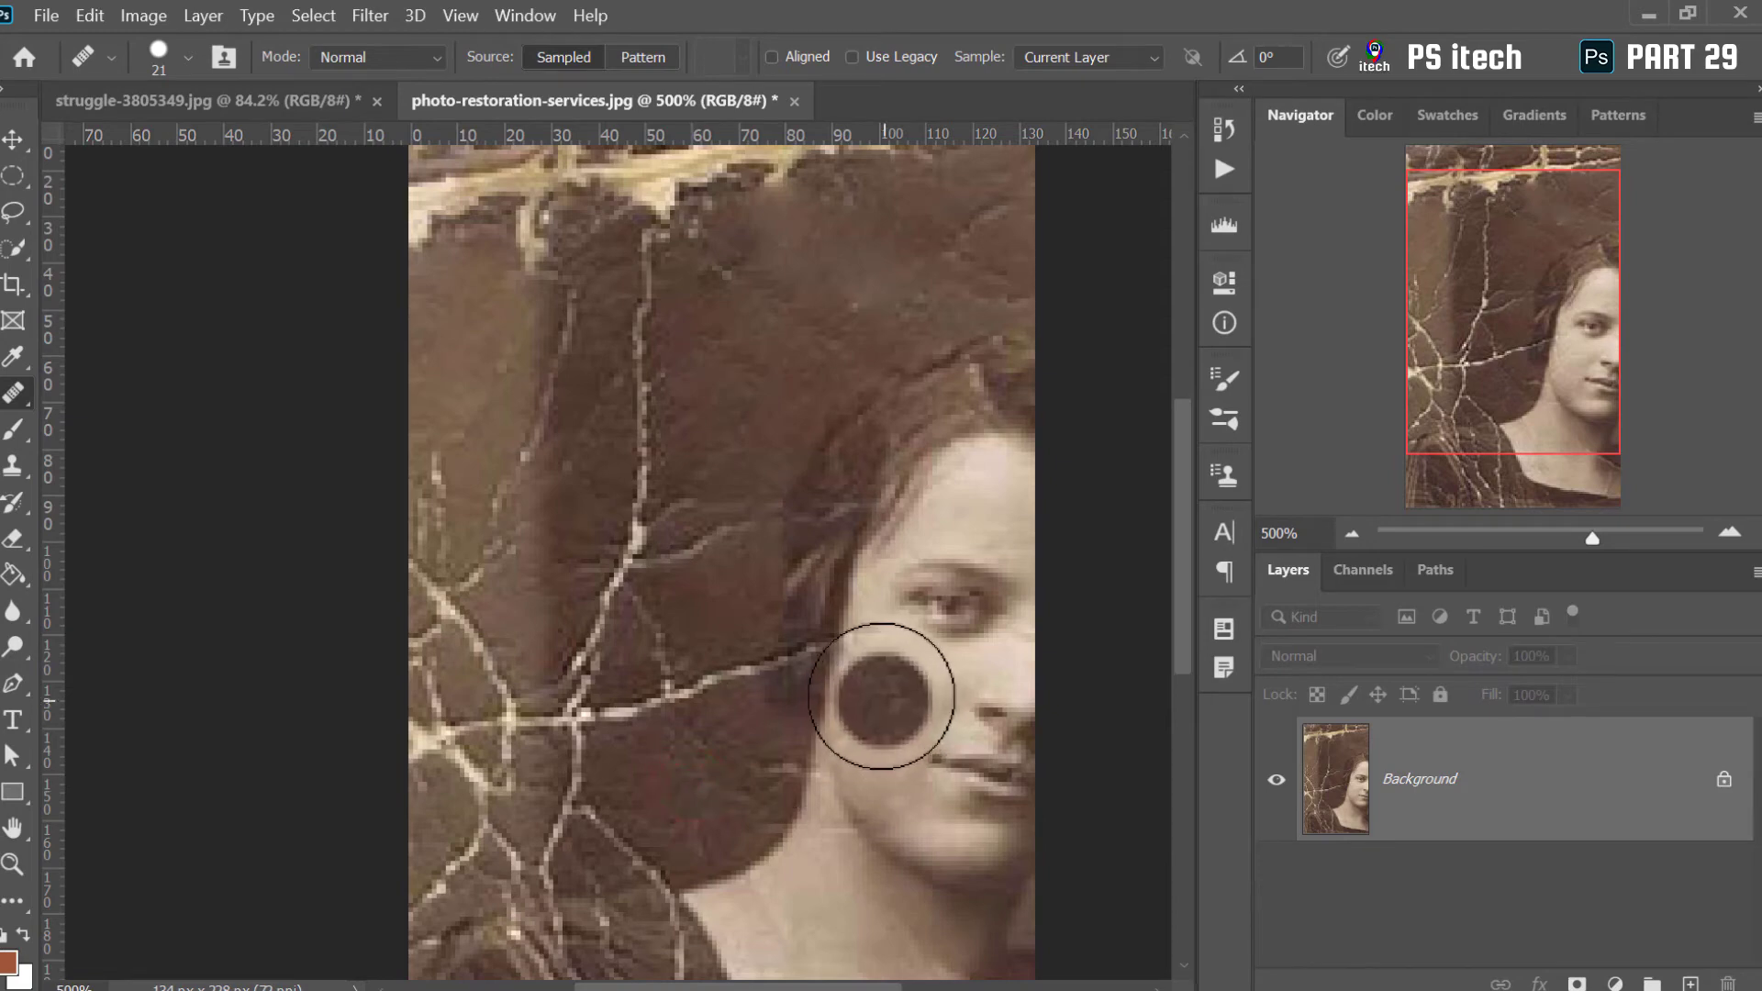
pyautogui.click(880, 697)
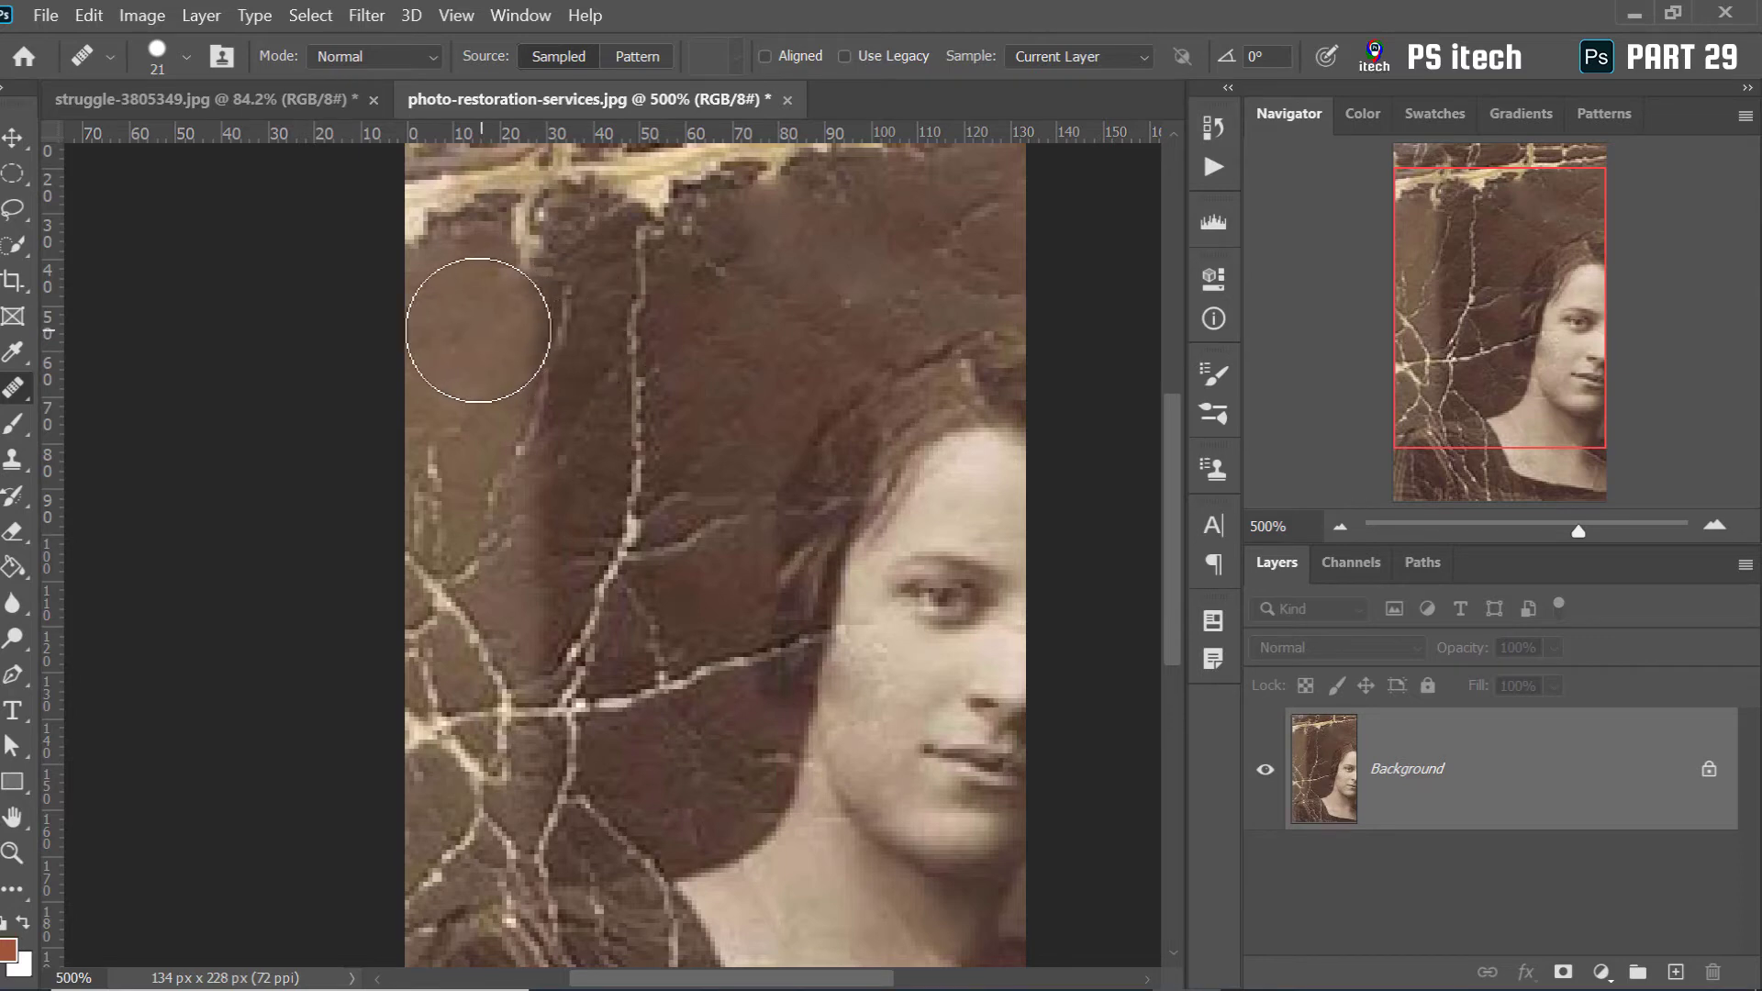
# Heal spots on the dark background above the woman's hair using samples of the light brown background and her neck skin
pyautogui.keyDown('alt'); pyautogui.click(450, 357); pyautogui.keyUp('alt')
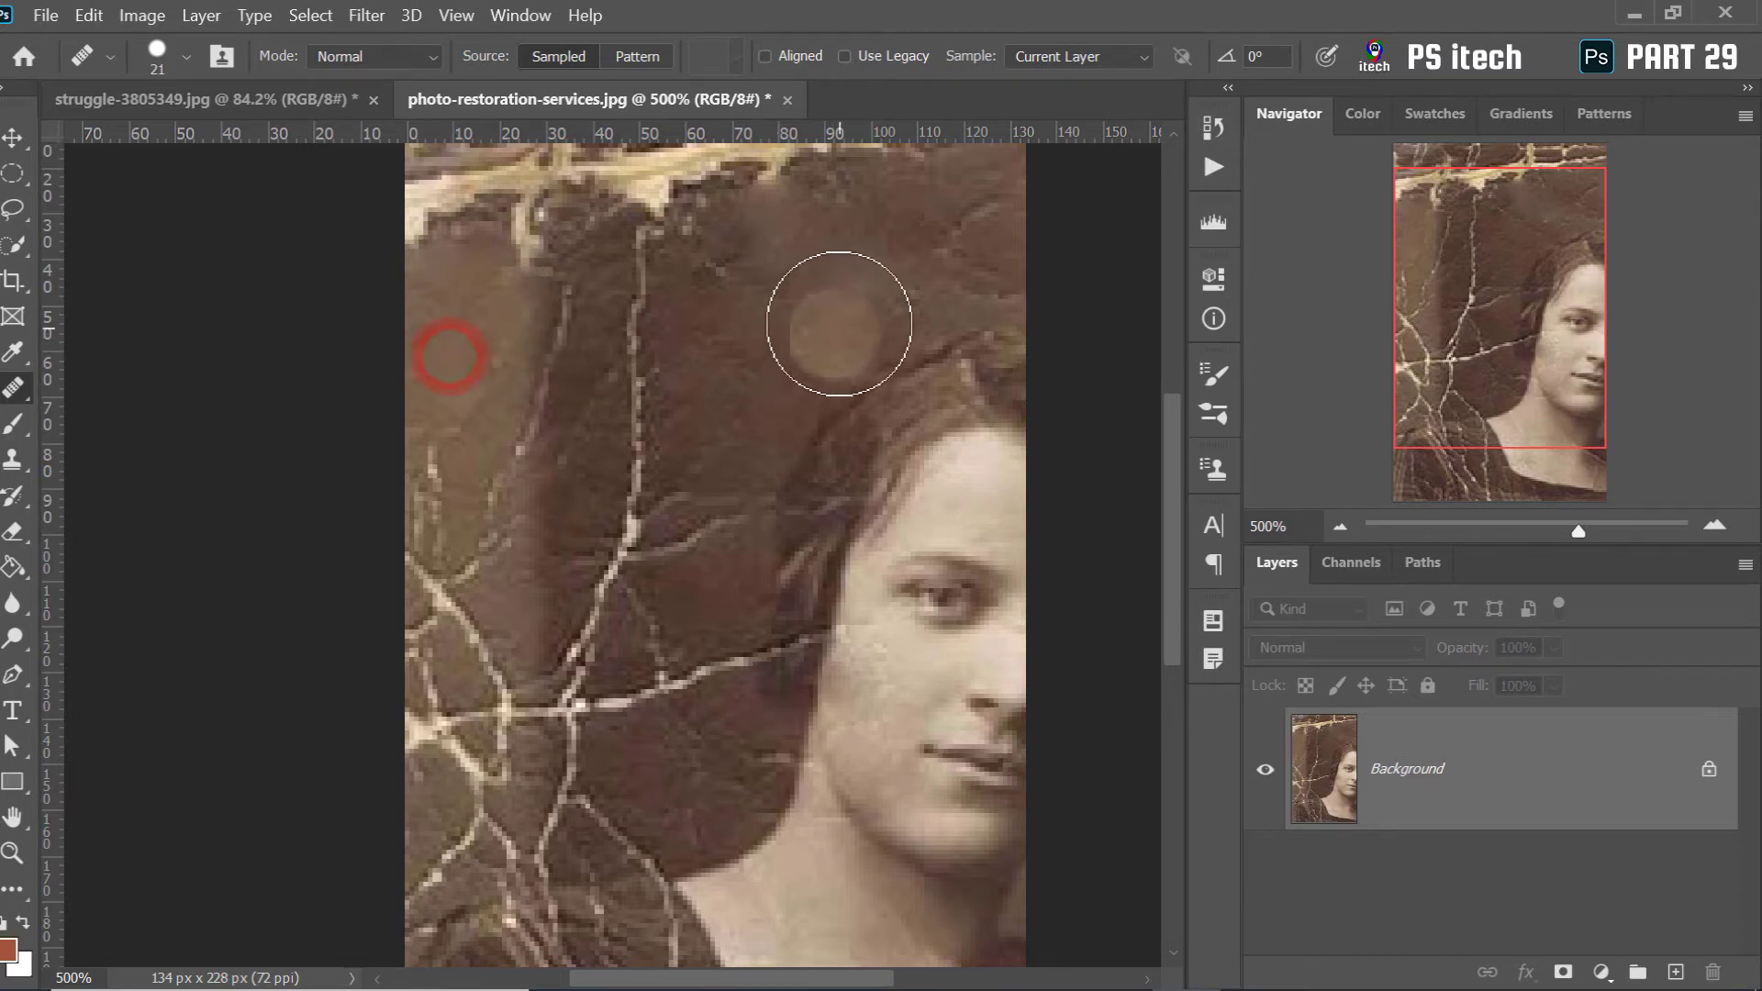
pyautogui.click(842, 308)
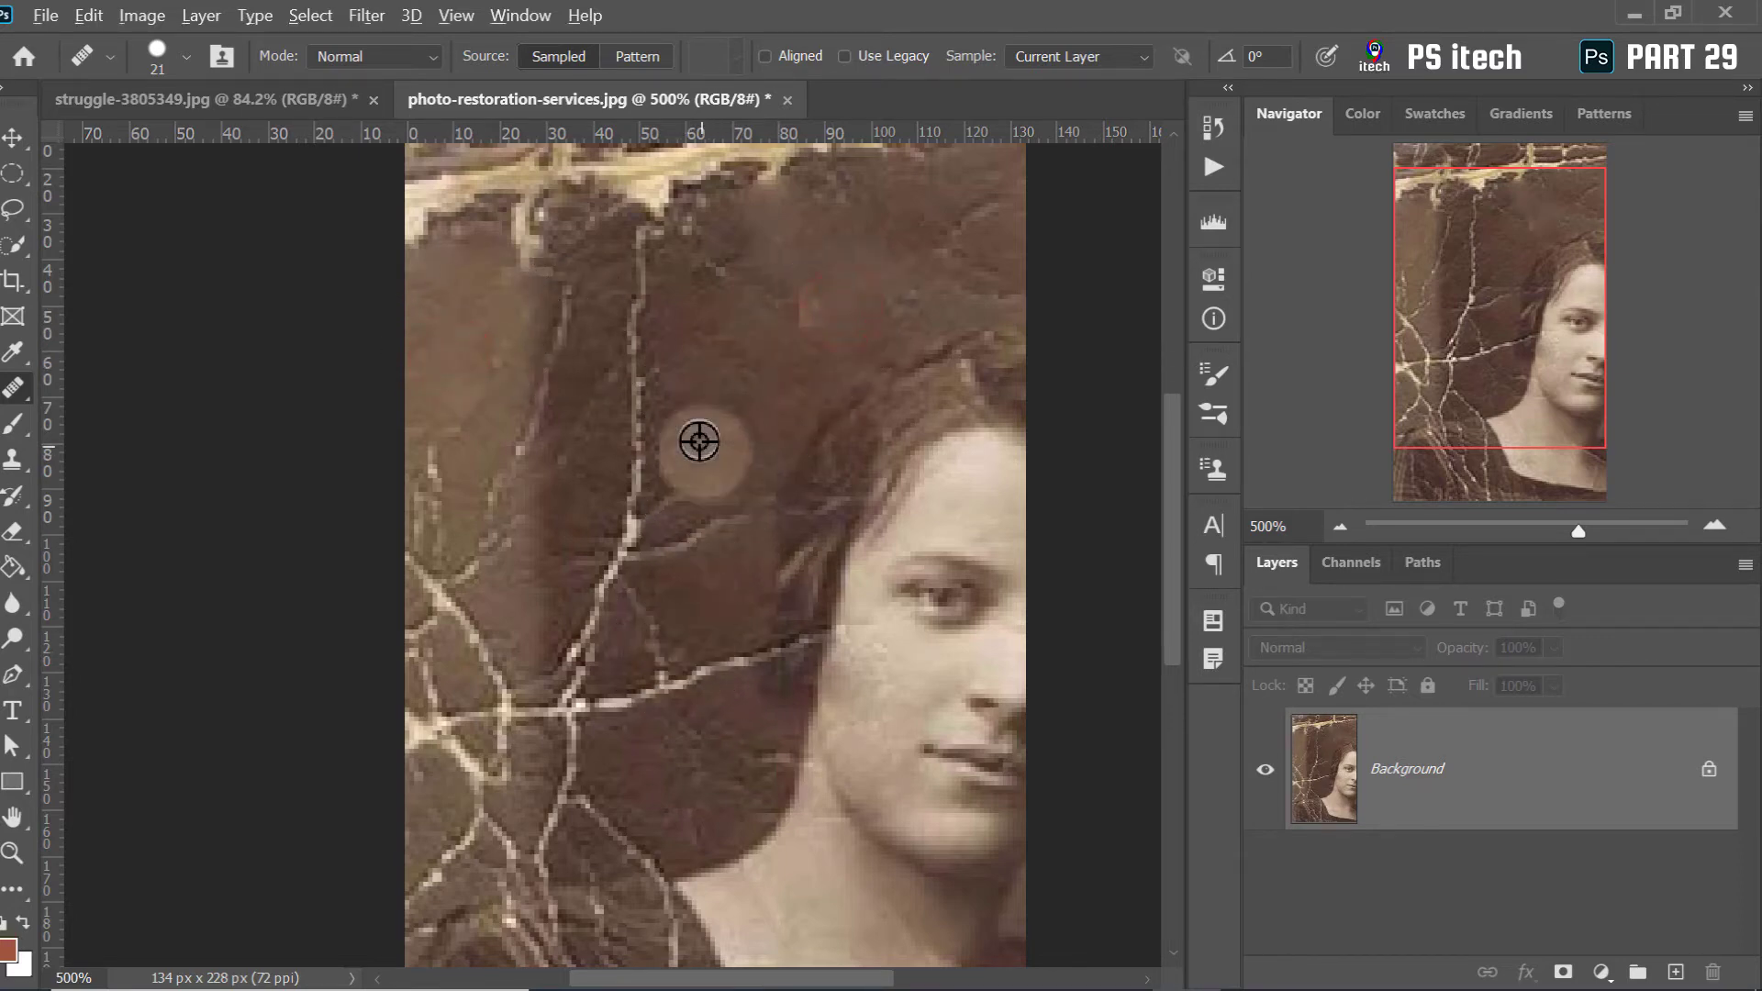
pyautogui.keyDown('alt'); pyautogui.click(482, 401); pyautogui.keyUp('alt')
pyautogui.keyDown('alt'); pyautogui.click(826, 887); pyautogui.keyUp('alt')
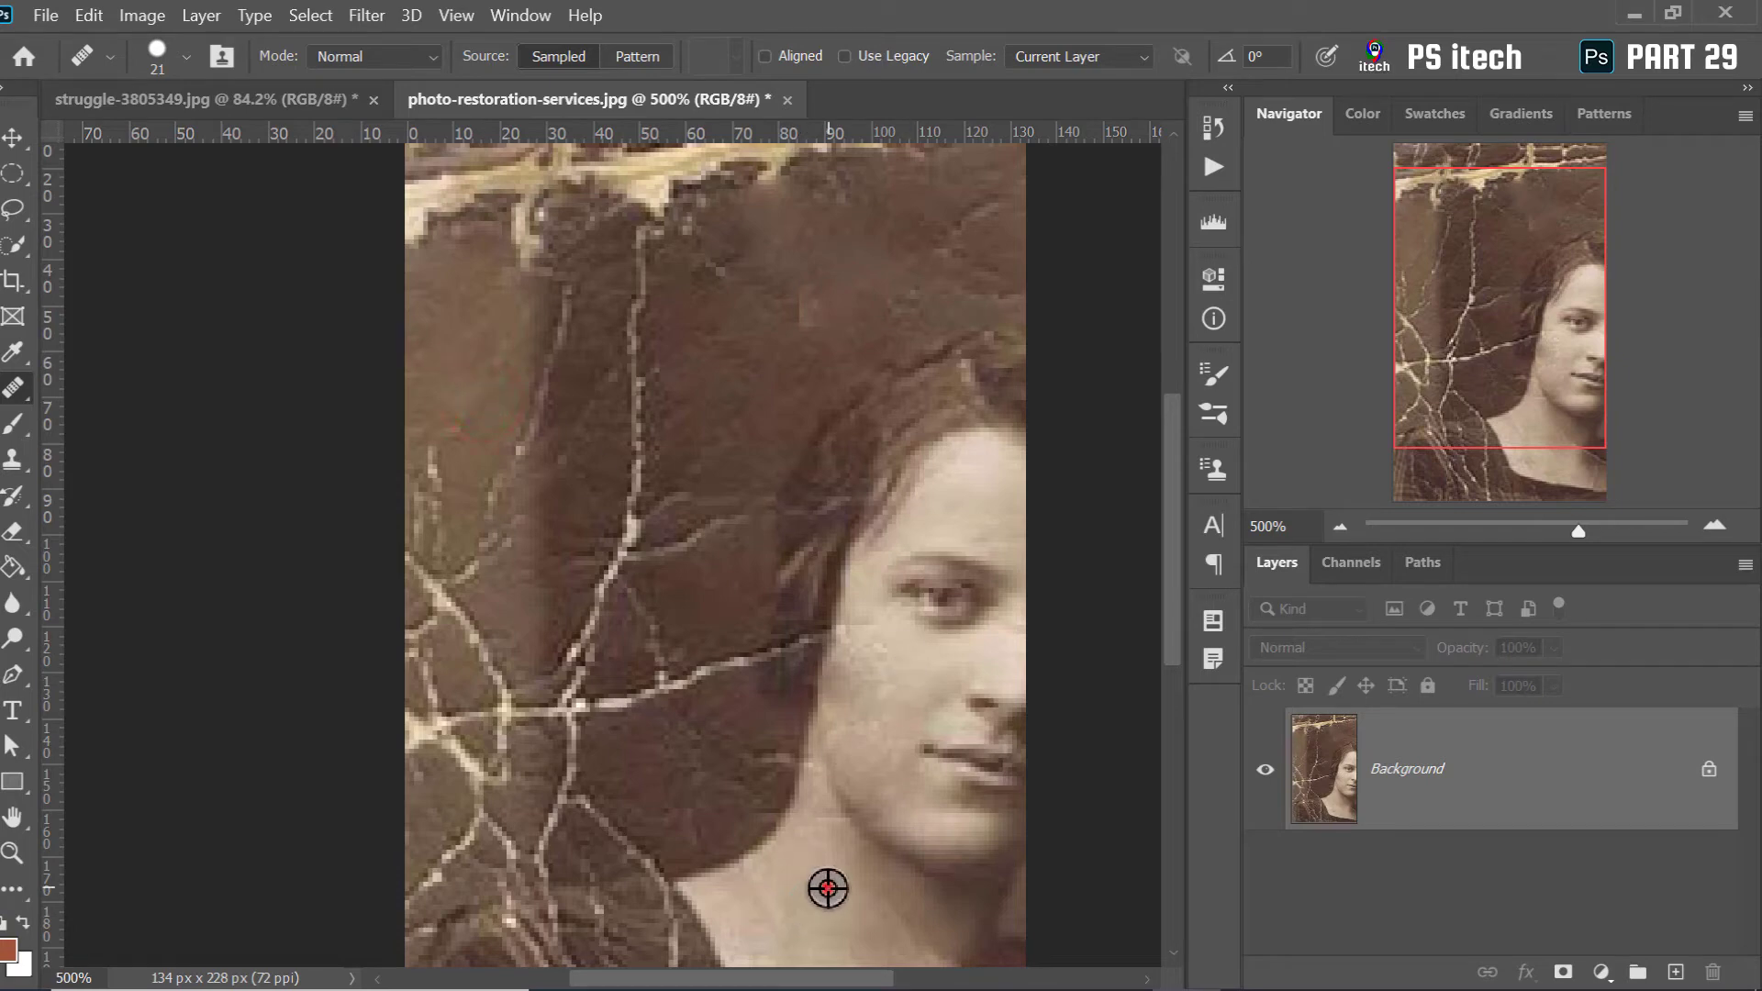
pyautogui.click(801, 322)
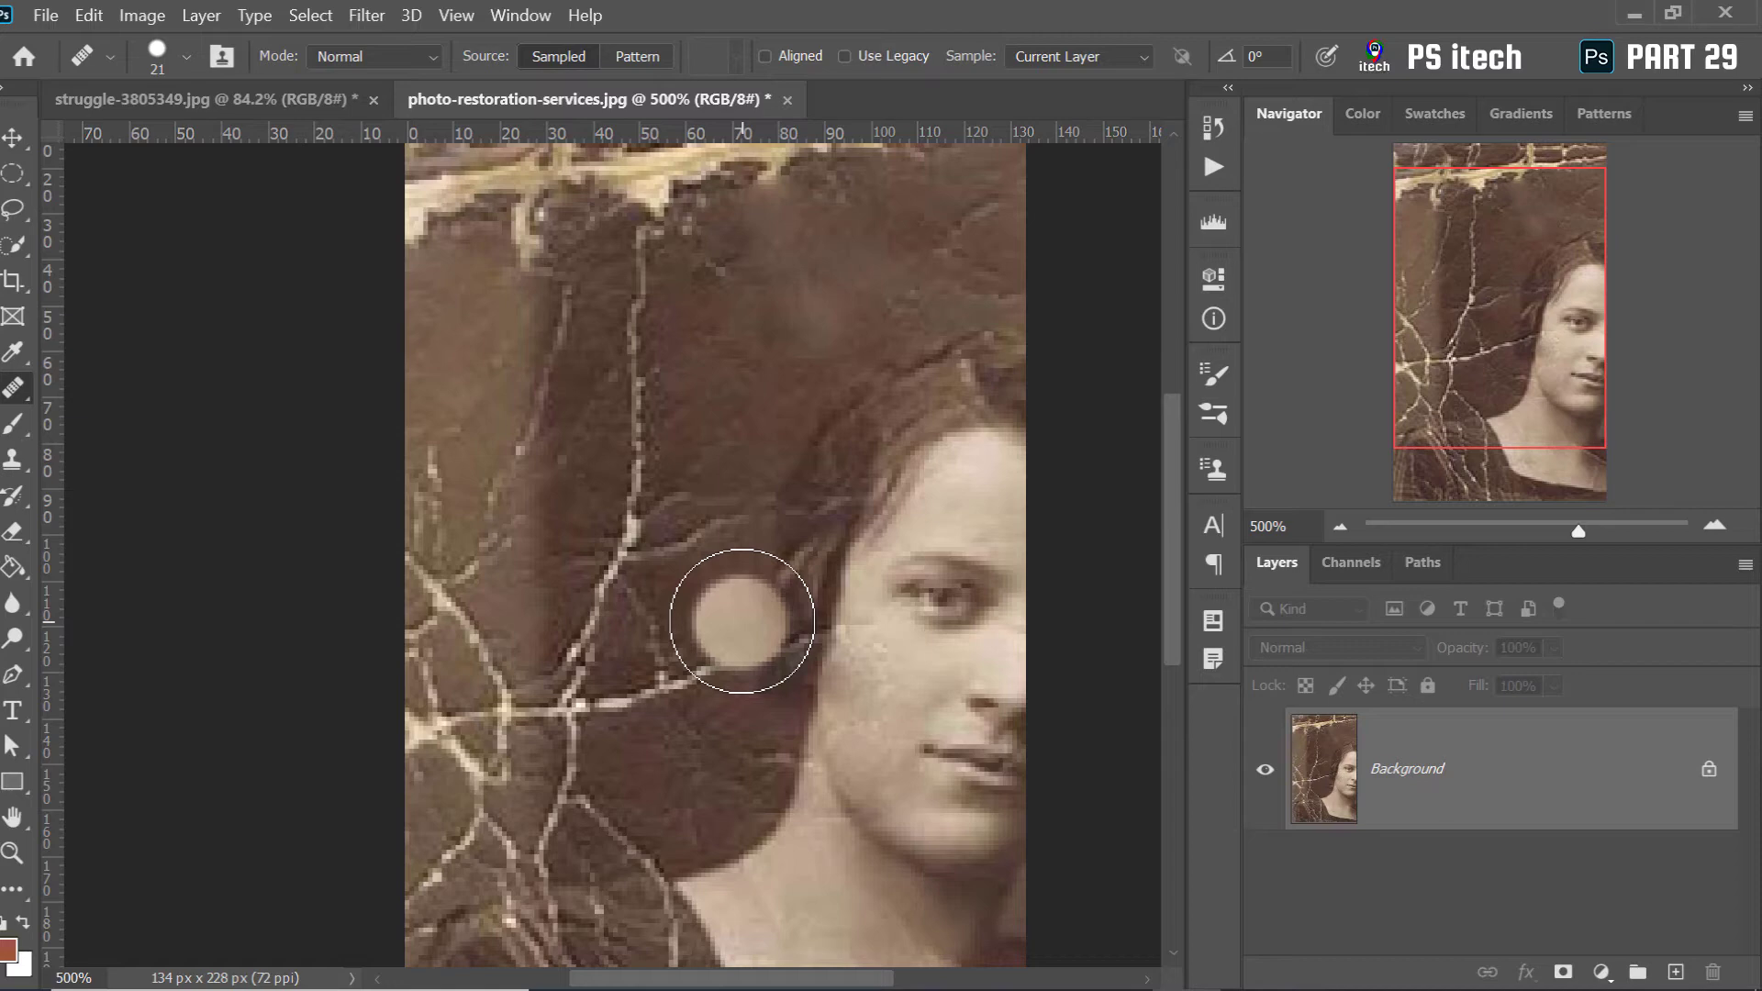
# Heal the cracks along the photo's left edge, taking a fresh sample from the dark background above the woman's hair
pyautogui.moveTo(404, 500); pyautogui.dragTo(202, 407)
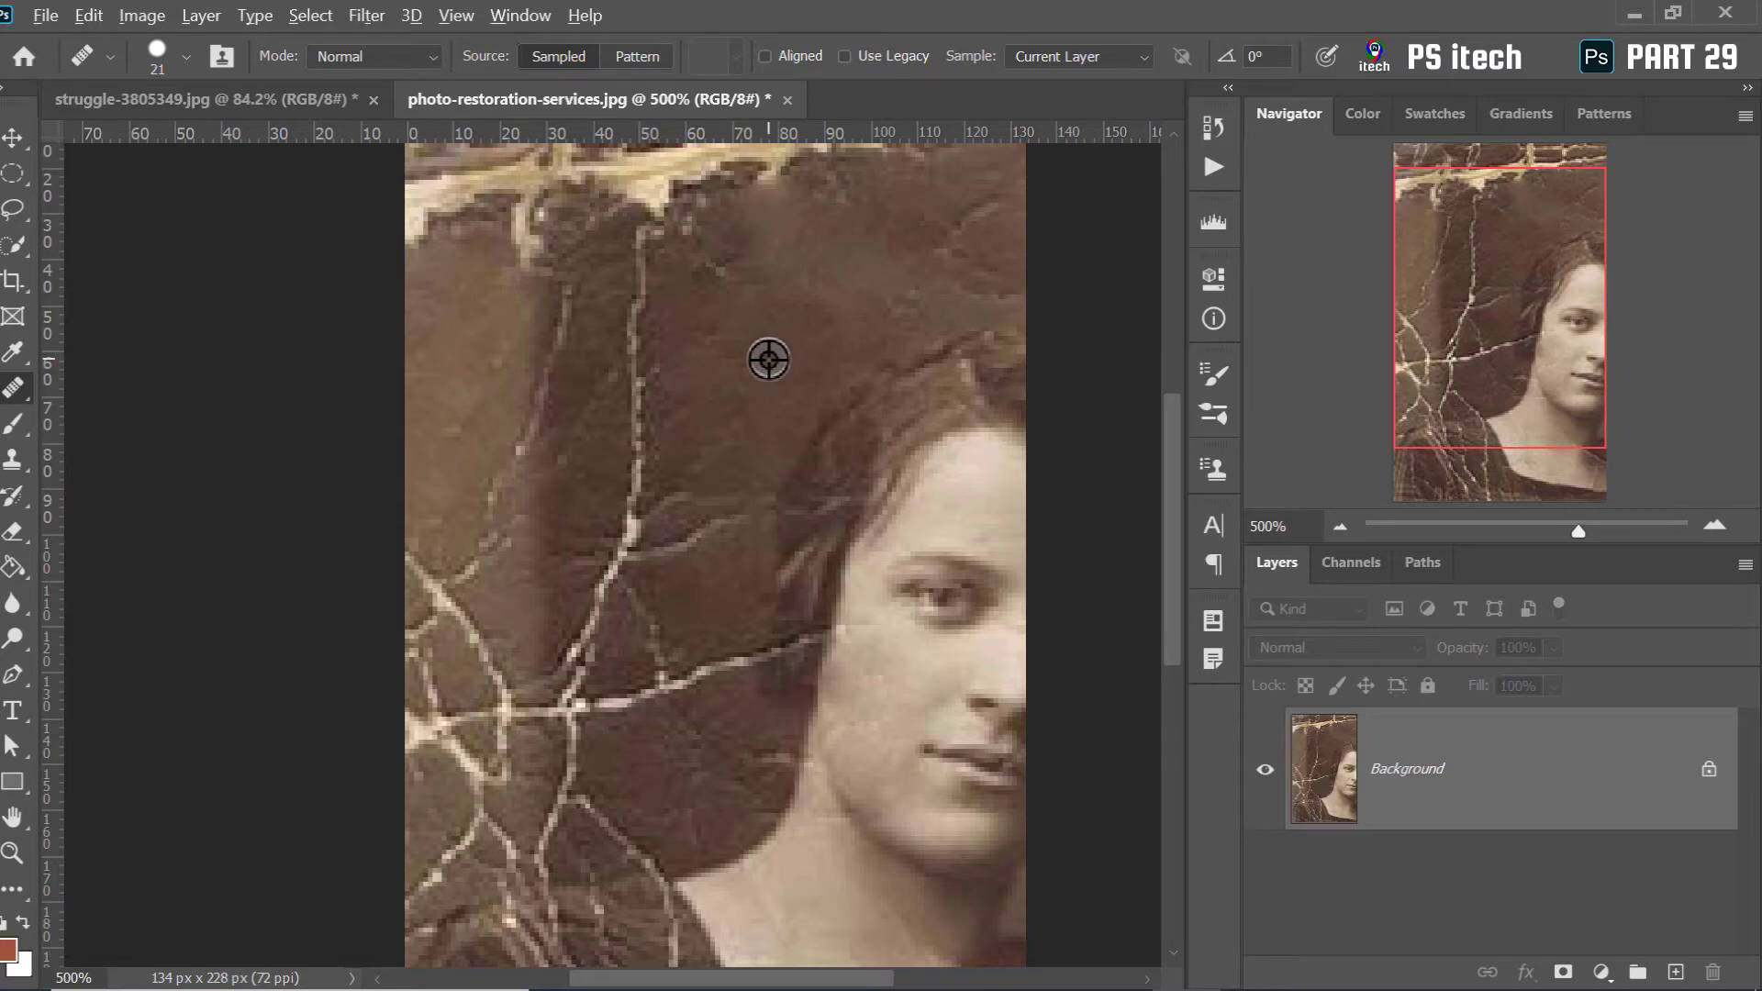
pyautogui.keyDown('alt'); pyautogui.click(755, 359); pyautogui.keyUp('alt')
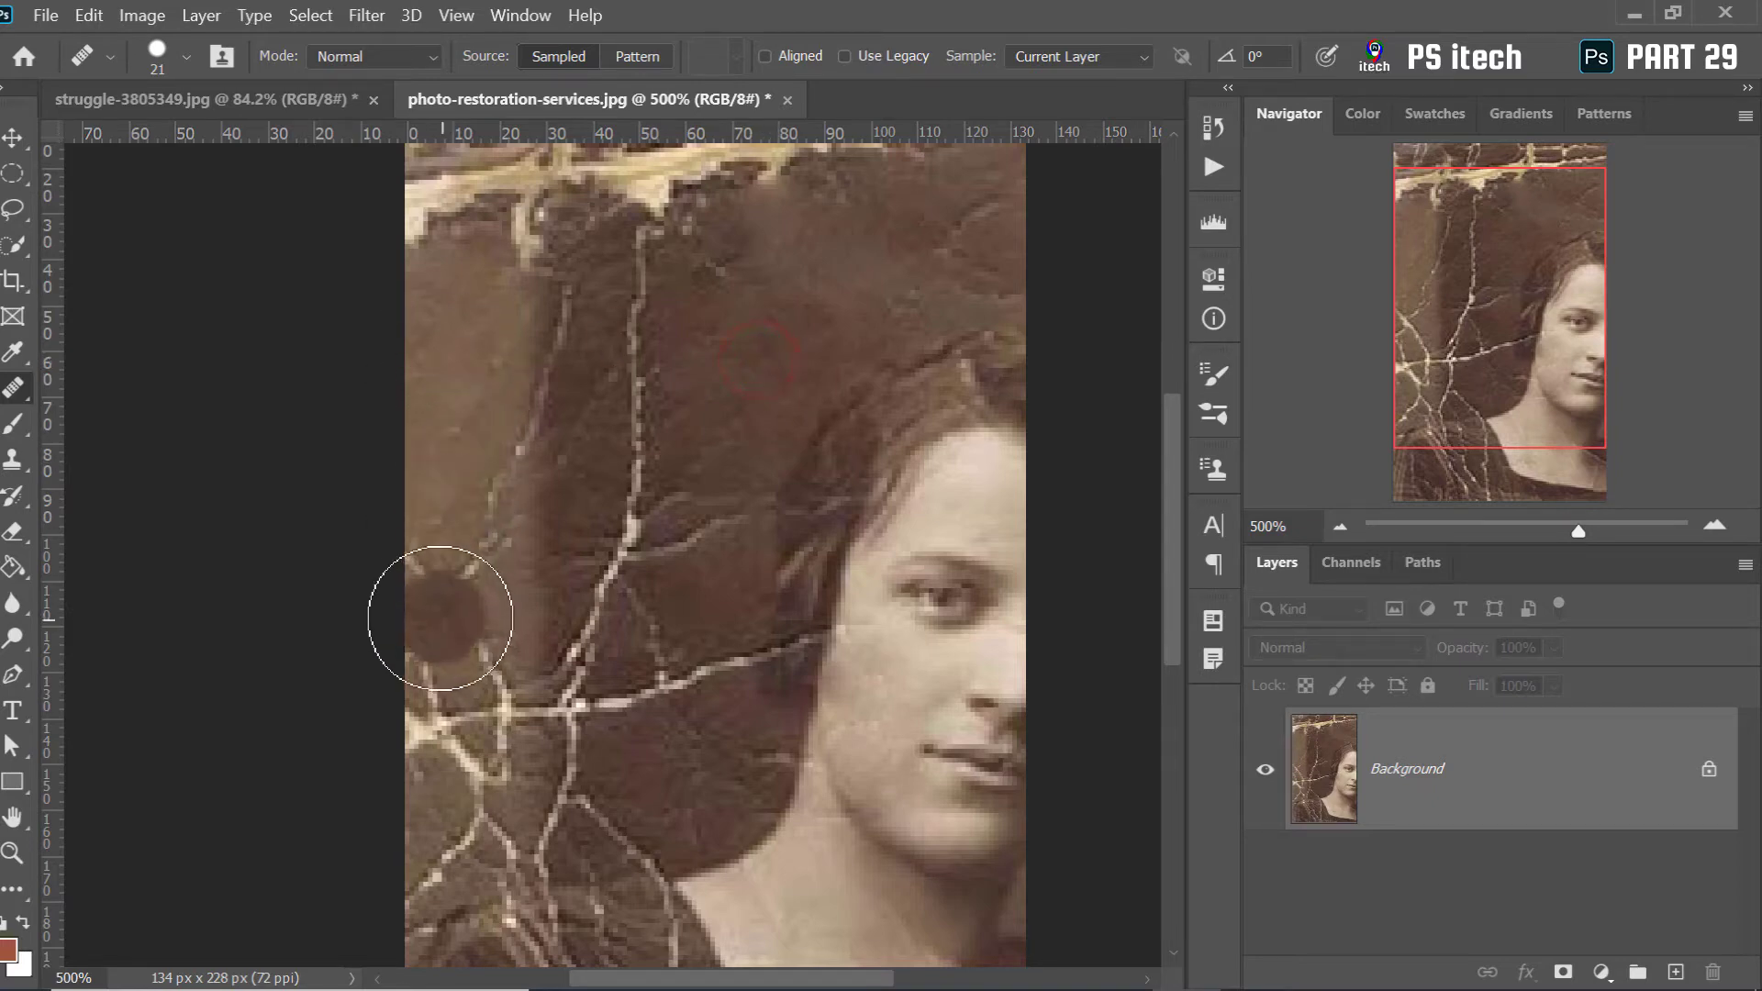
pyautogui.click(439, 604)
pyautogui.click(430, 580)
pyautogui.click(482, 543)
pyautogui.click(480, 500)
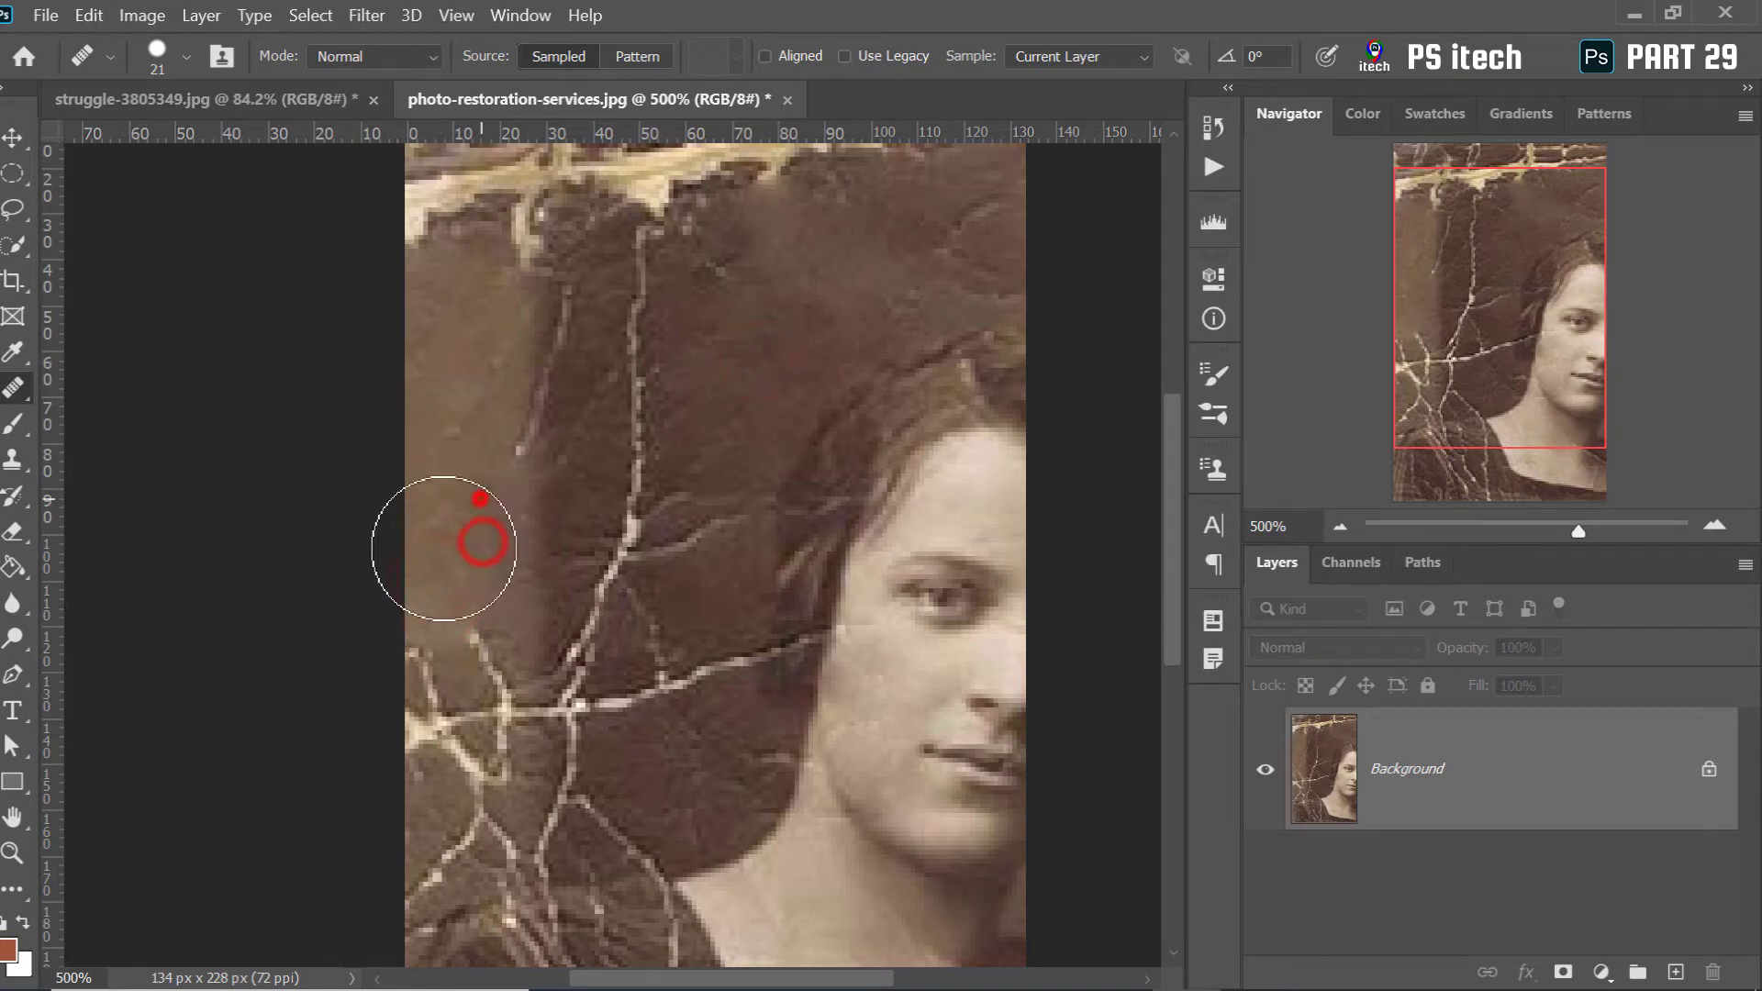
pyautogui.click(428, 664)
# Try to heal the central vertical crack with the 21 px brush and undo the strokes
pyautogui.click(634, 328)
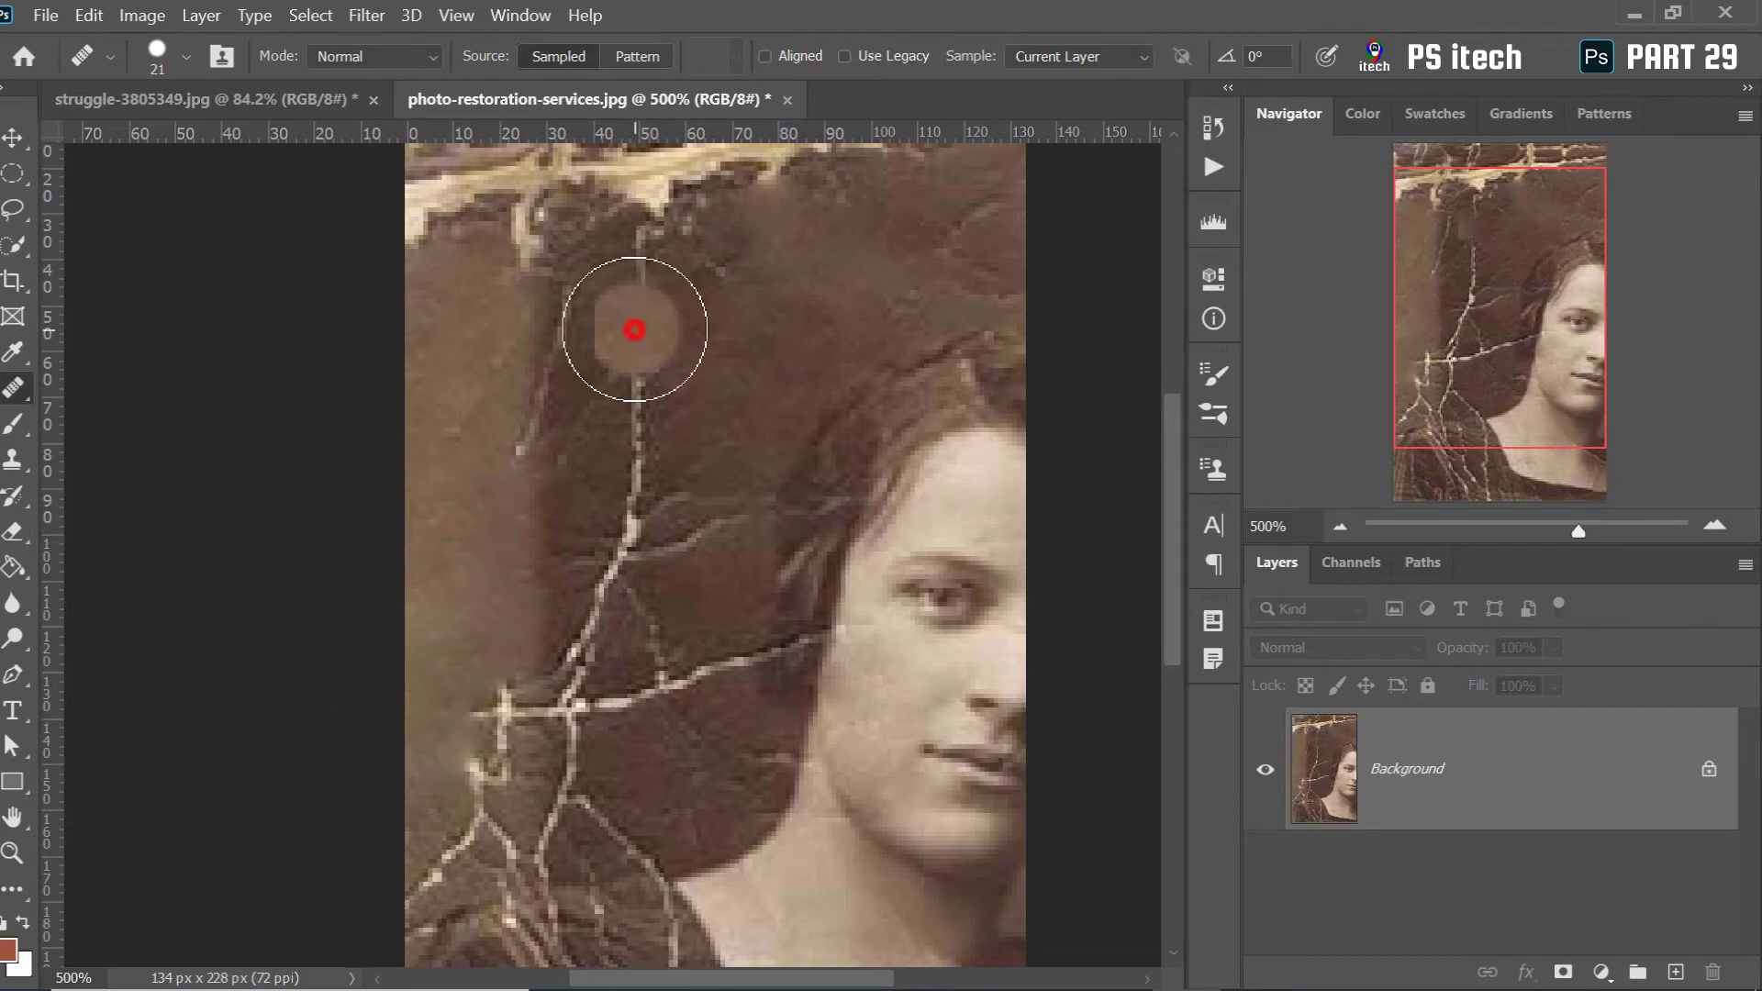
pyautogui.click(631, 397)
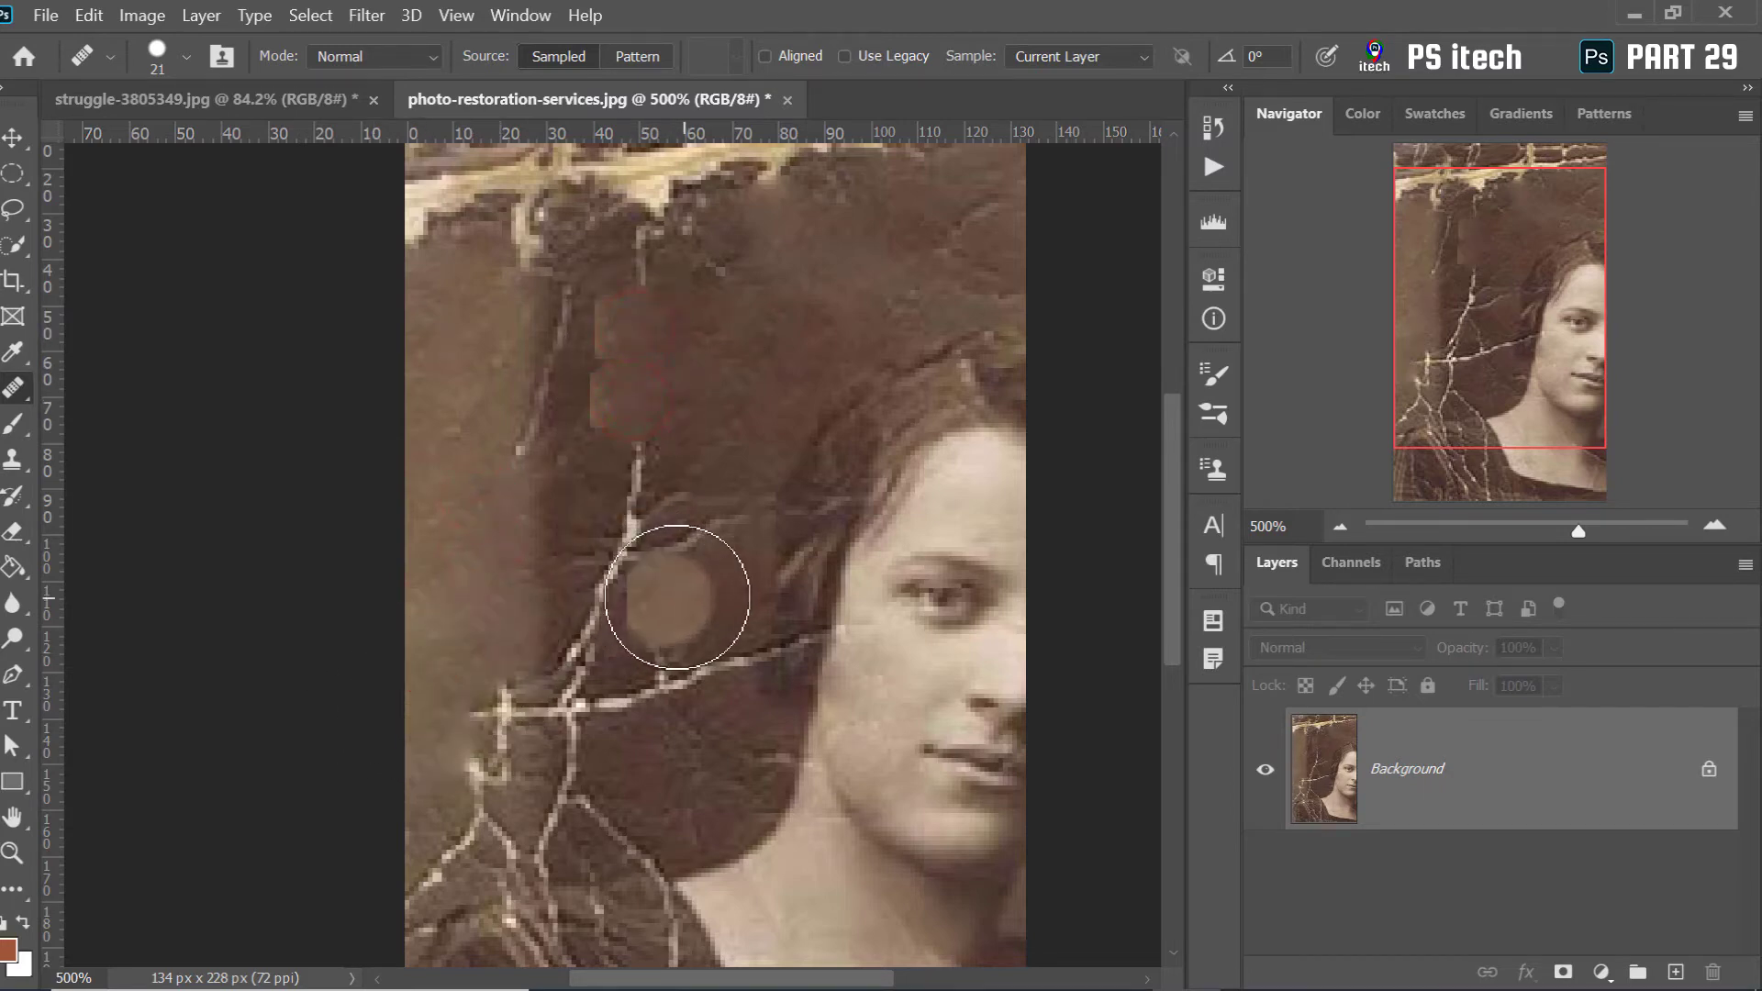
pyautogui.hotkey('ctrl', 'z')
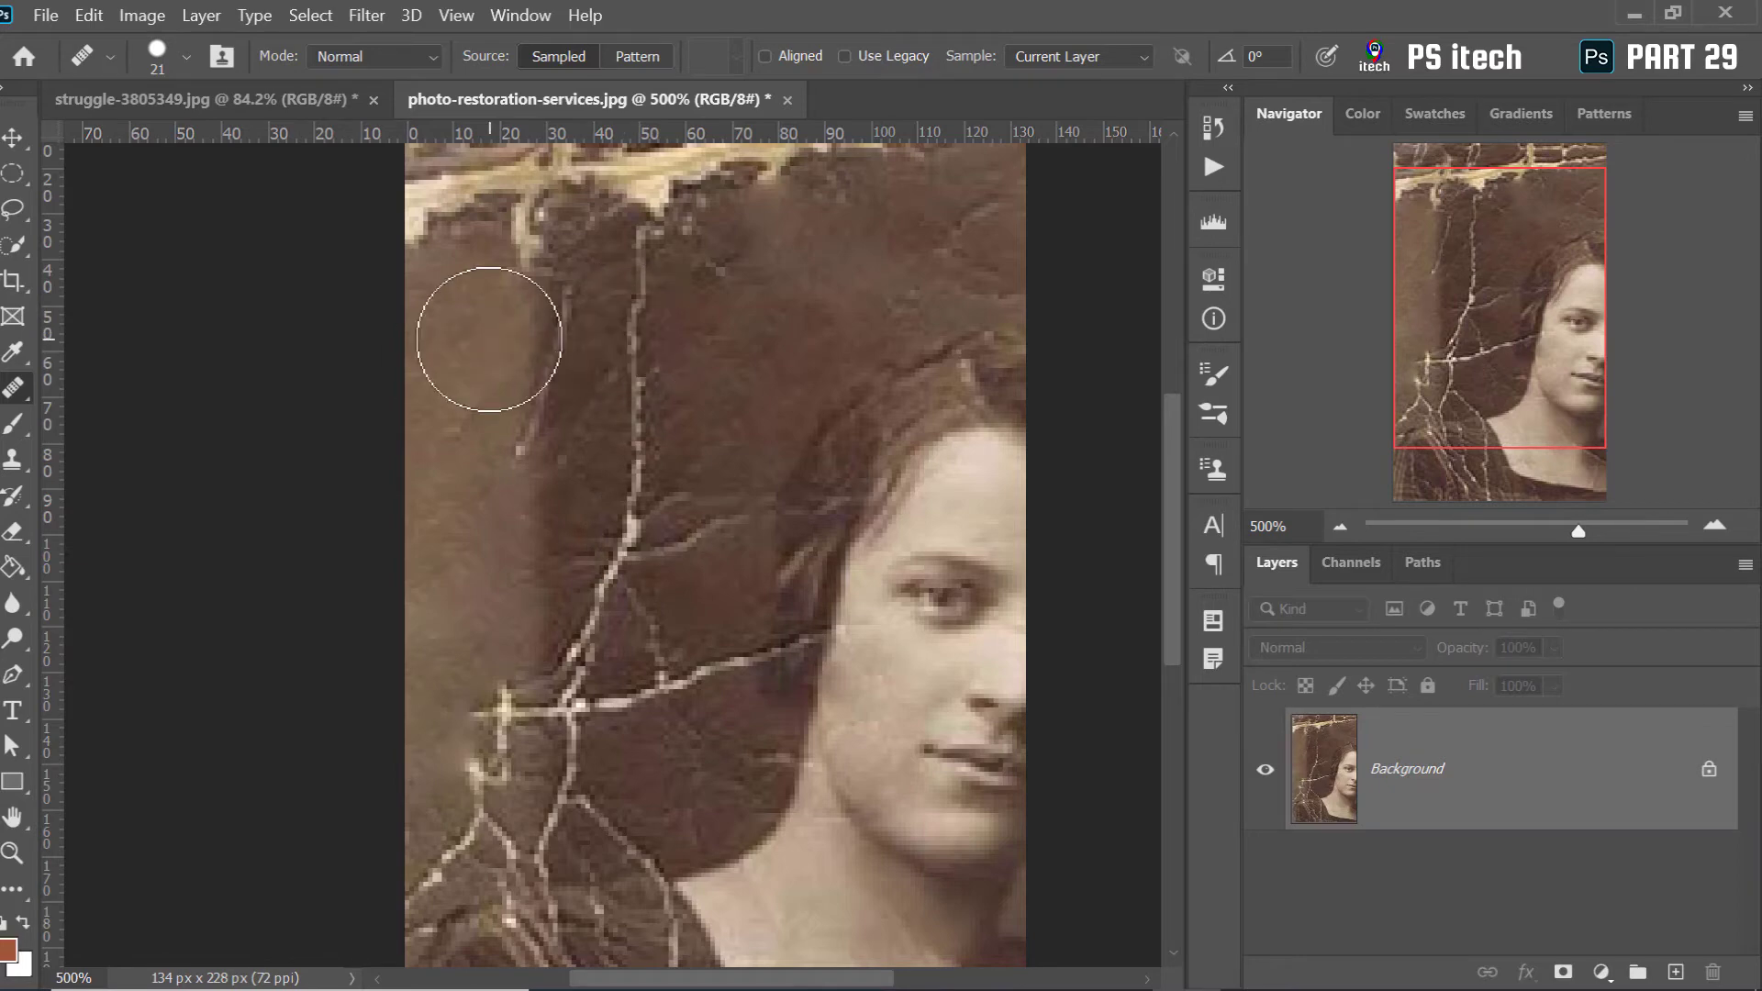
# Set the Healing Brush to 10 px, sample the light brown background and heal the upper part of the central vertical crack
pyautogui.press('[')
pyautogui.press('[')
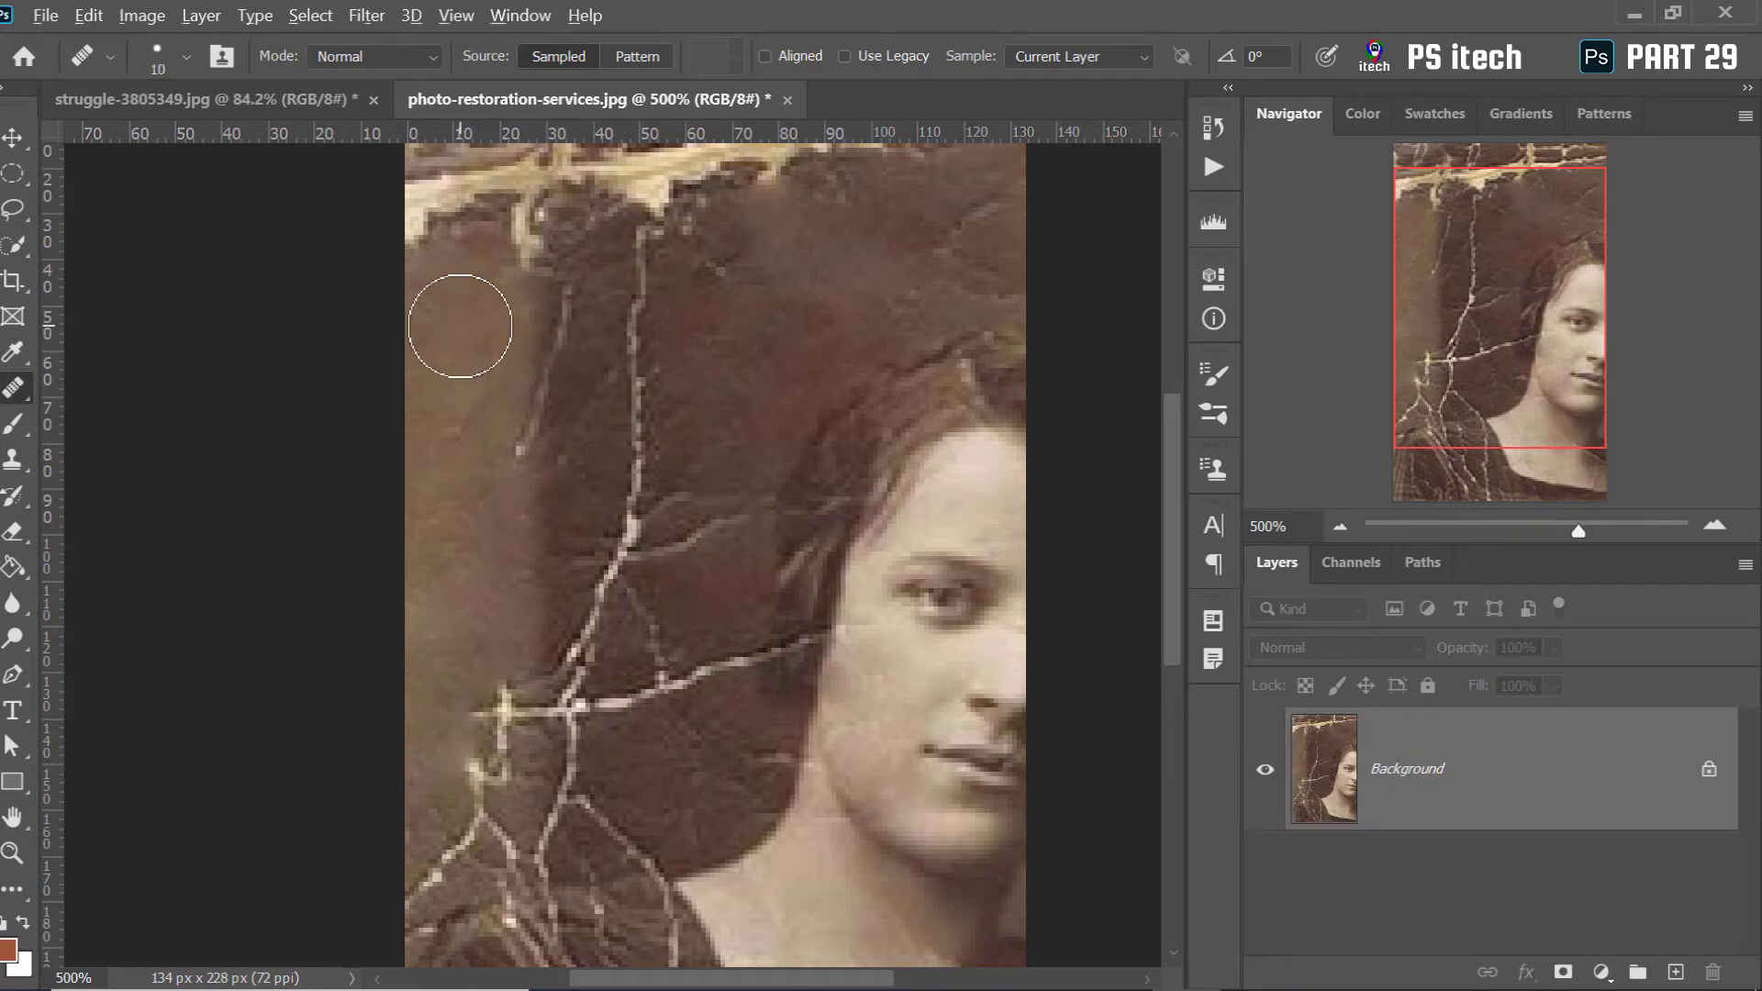
pyautogui.keyDown('alt'); pyautogui.click(459, 326); pyautogui.keyUp('alt')
pyautogui.moveTo(636, 283); pyautogui.dragTo(639, 500)
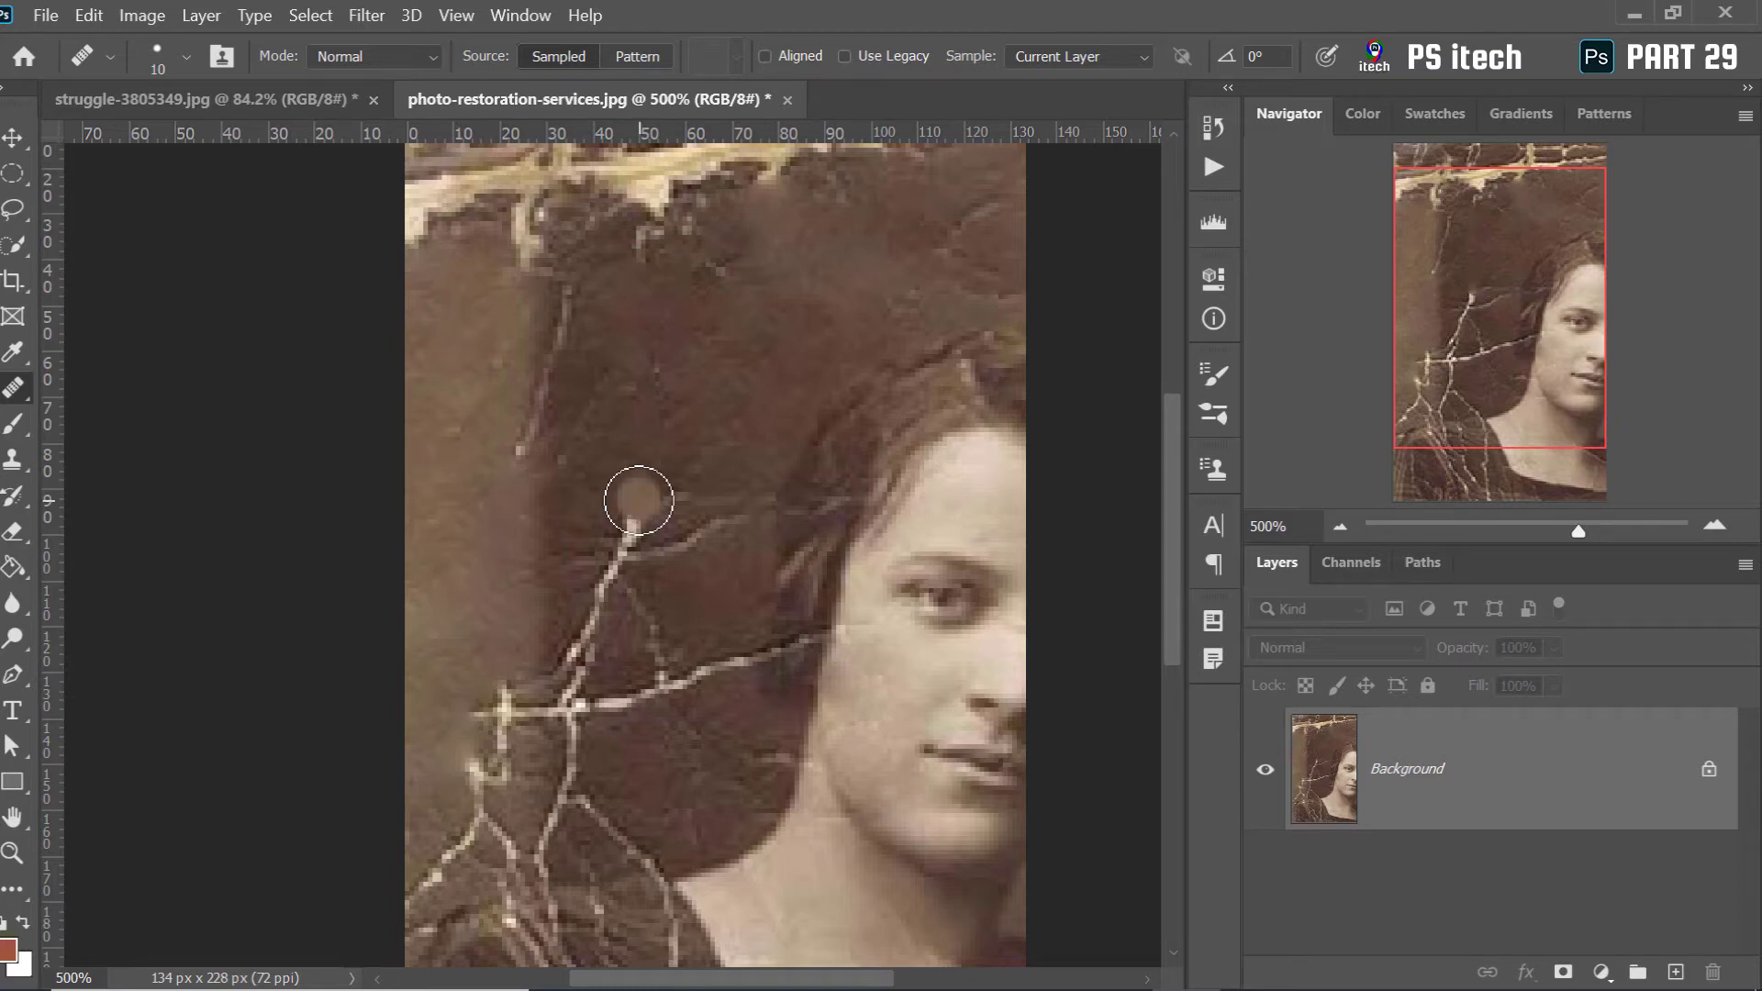
# Close the damaged old photo photo-restoration-services.jpg
pyautogui.rightClick(590, 108)
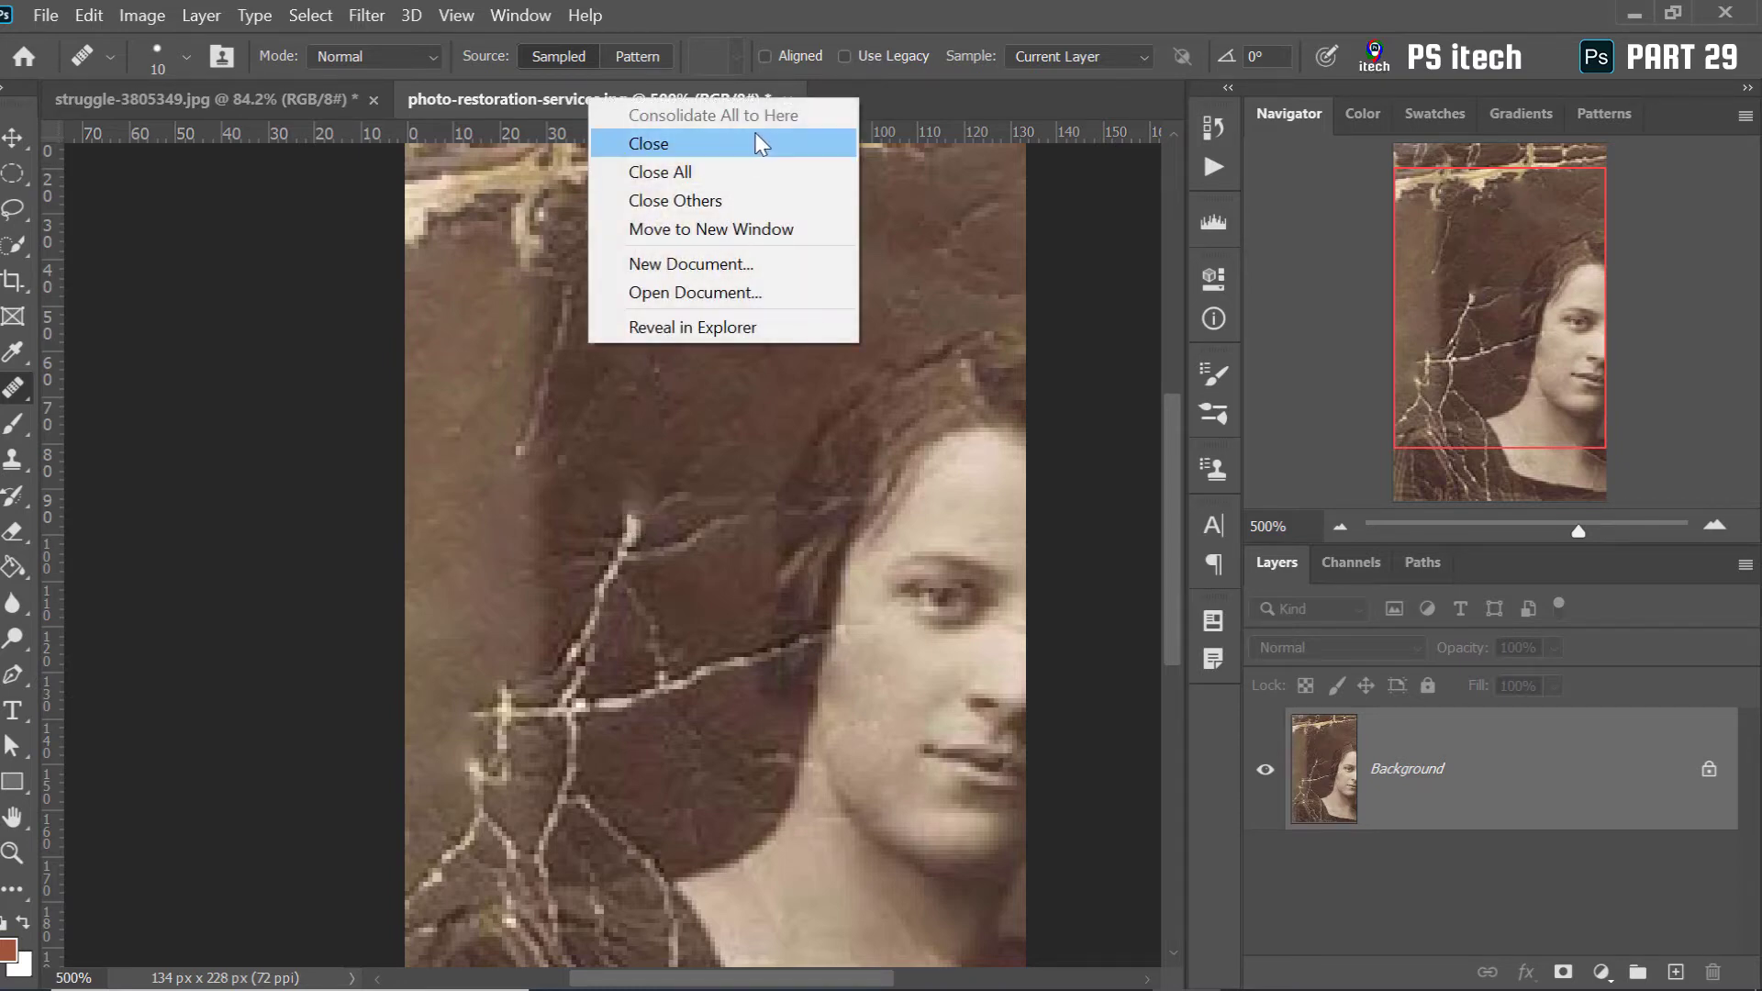
pyautogui.click(759, 138)
pyautogui.click(959, 410)
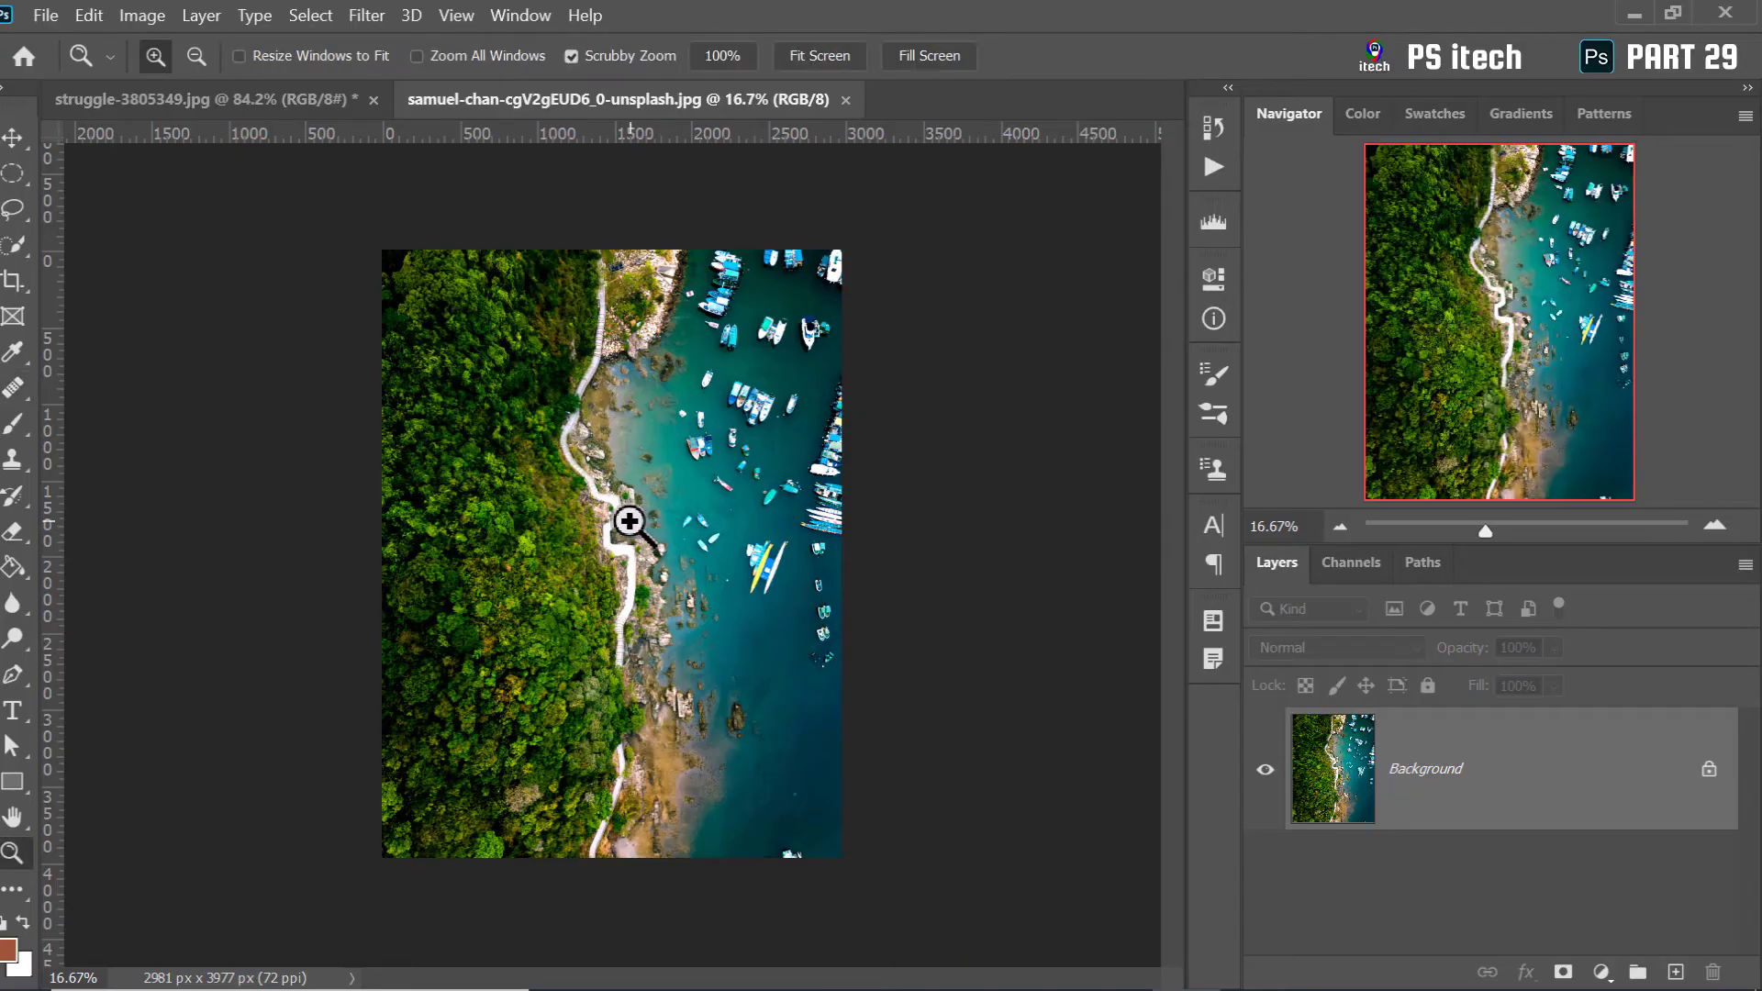
# Examine the boats in the aerial harbor photo and the whole struggle-3805349.jpg portrait, and return to the harbor photo
pyautogui.click(628, 521)
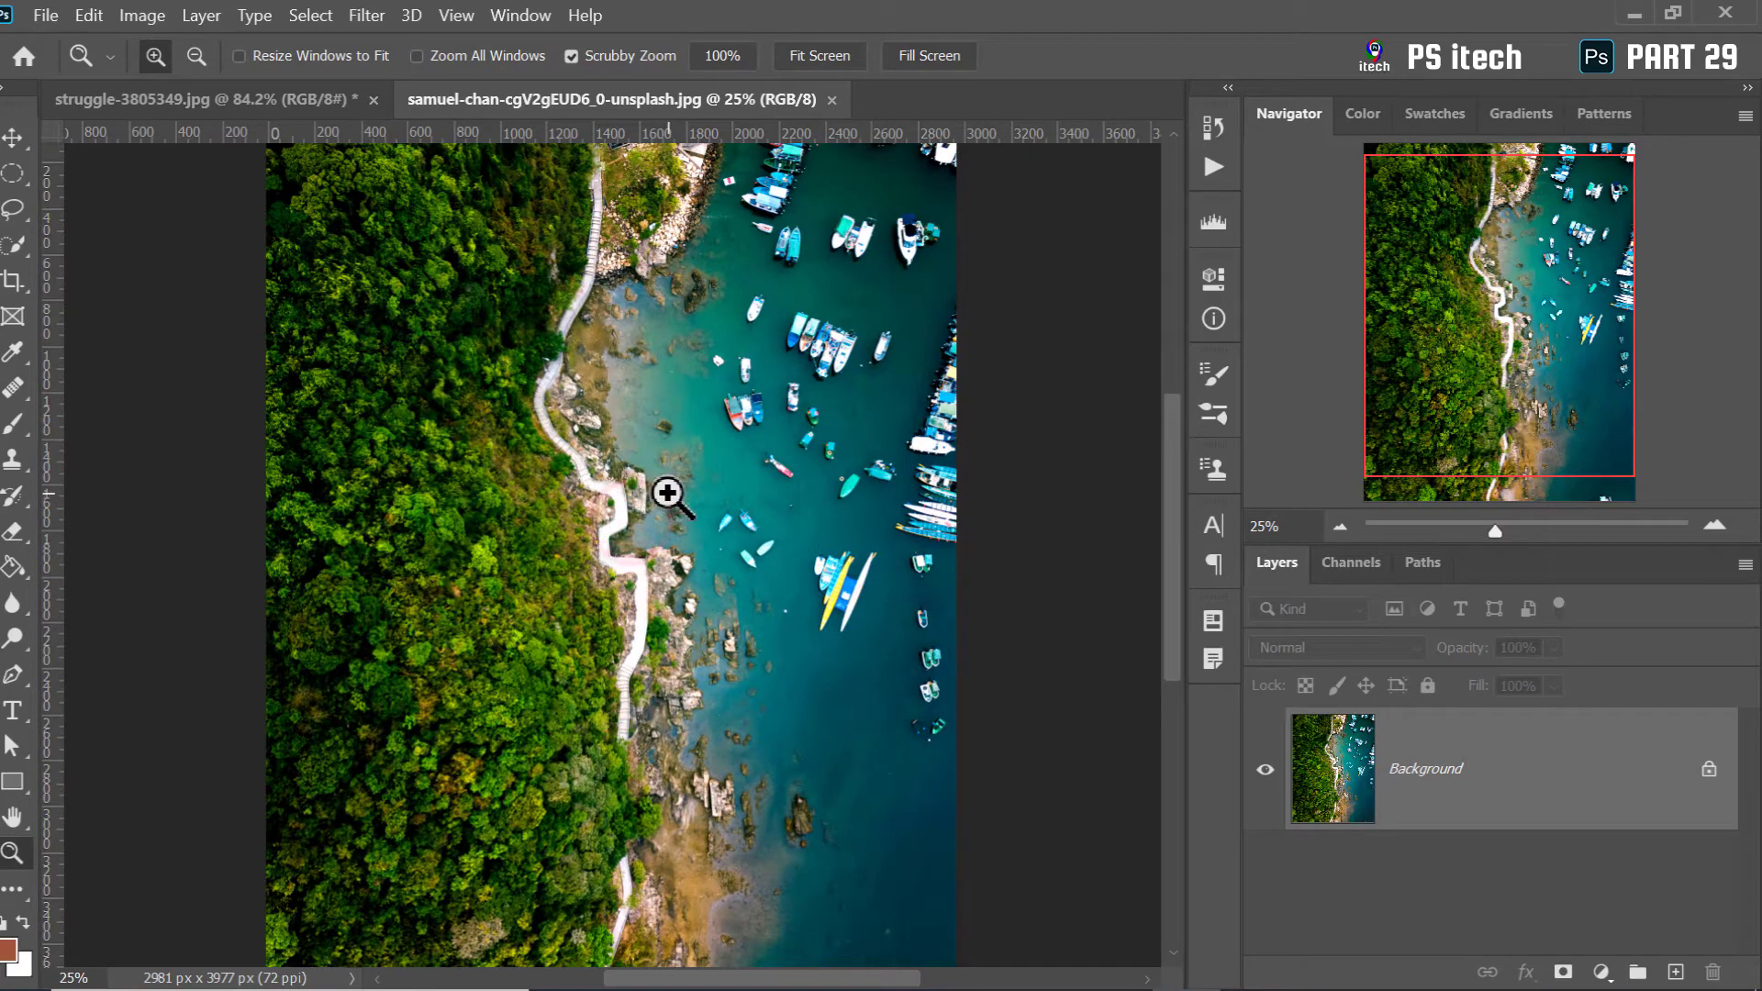
pyautogui.click(808, 475)
pyautogui.click(891, 470)
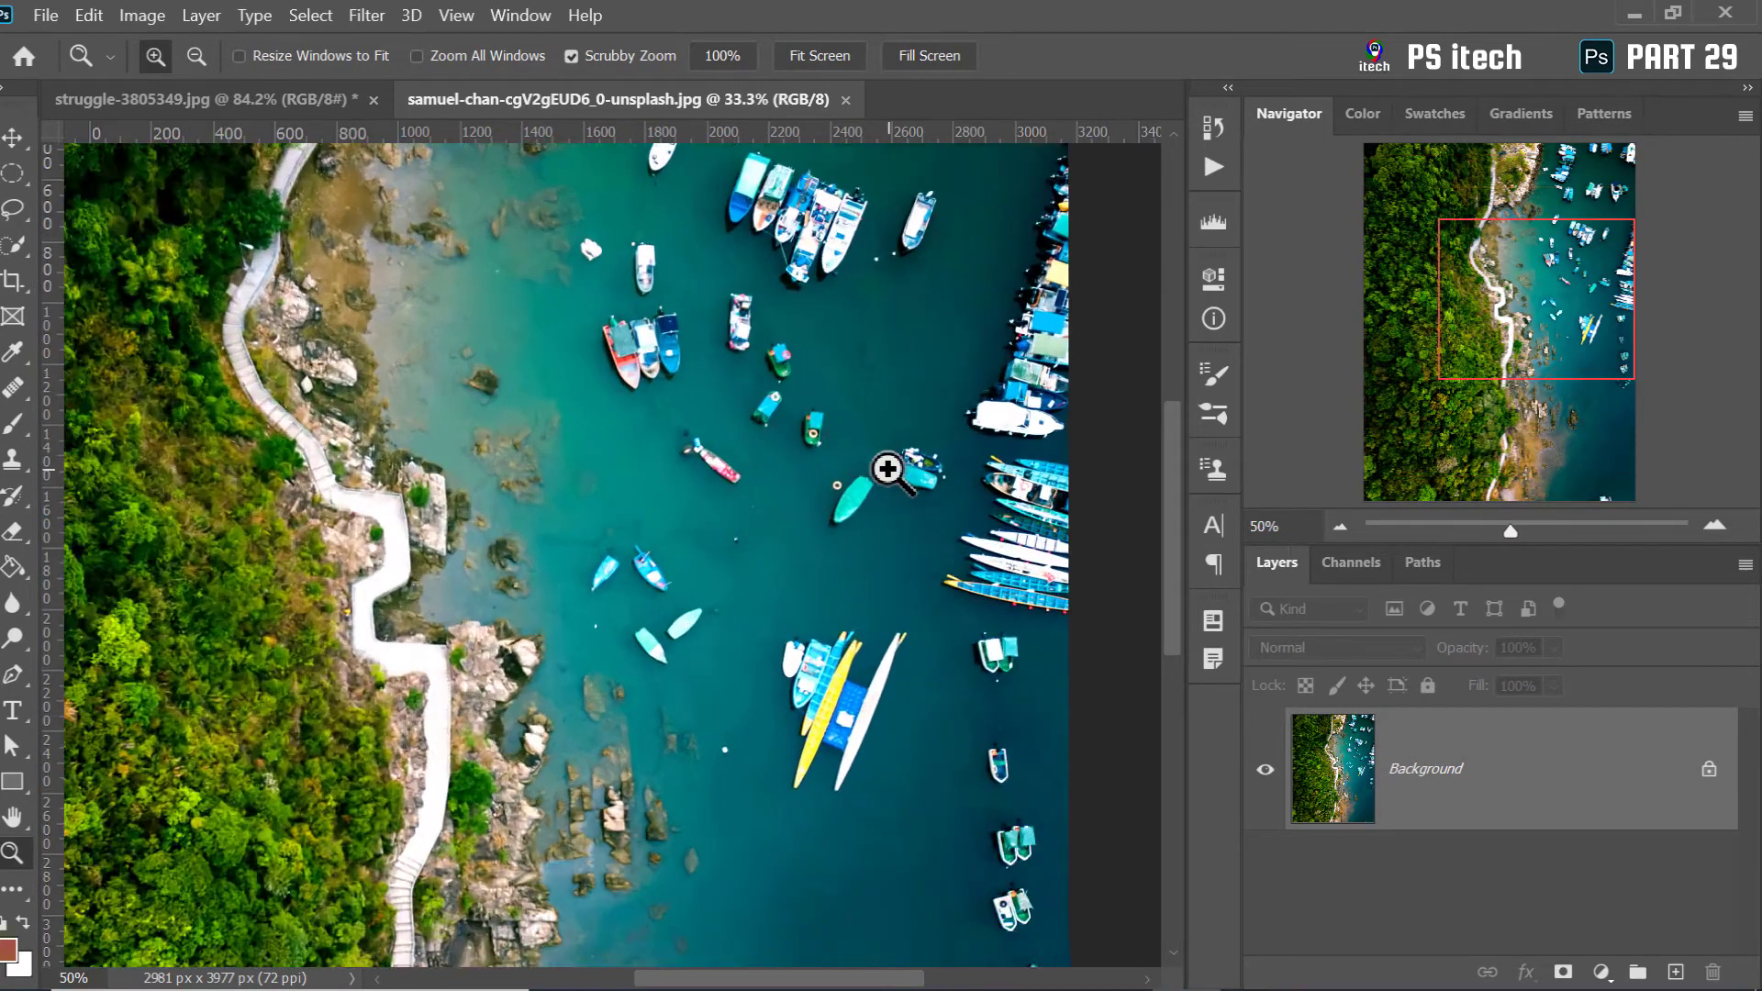
pyautogui.click(888, 469)
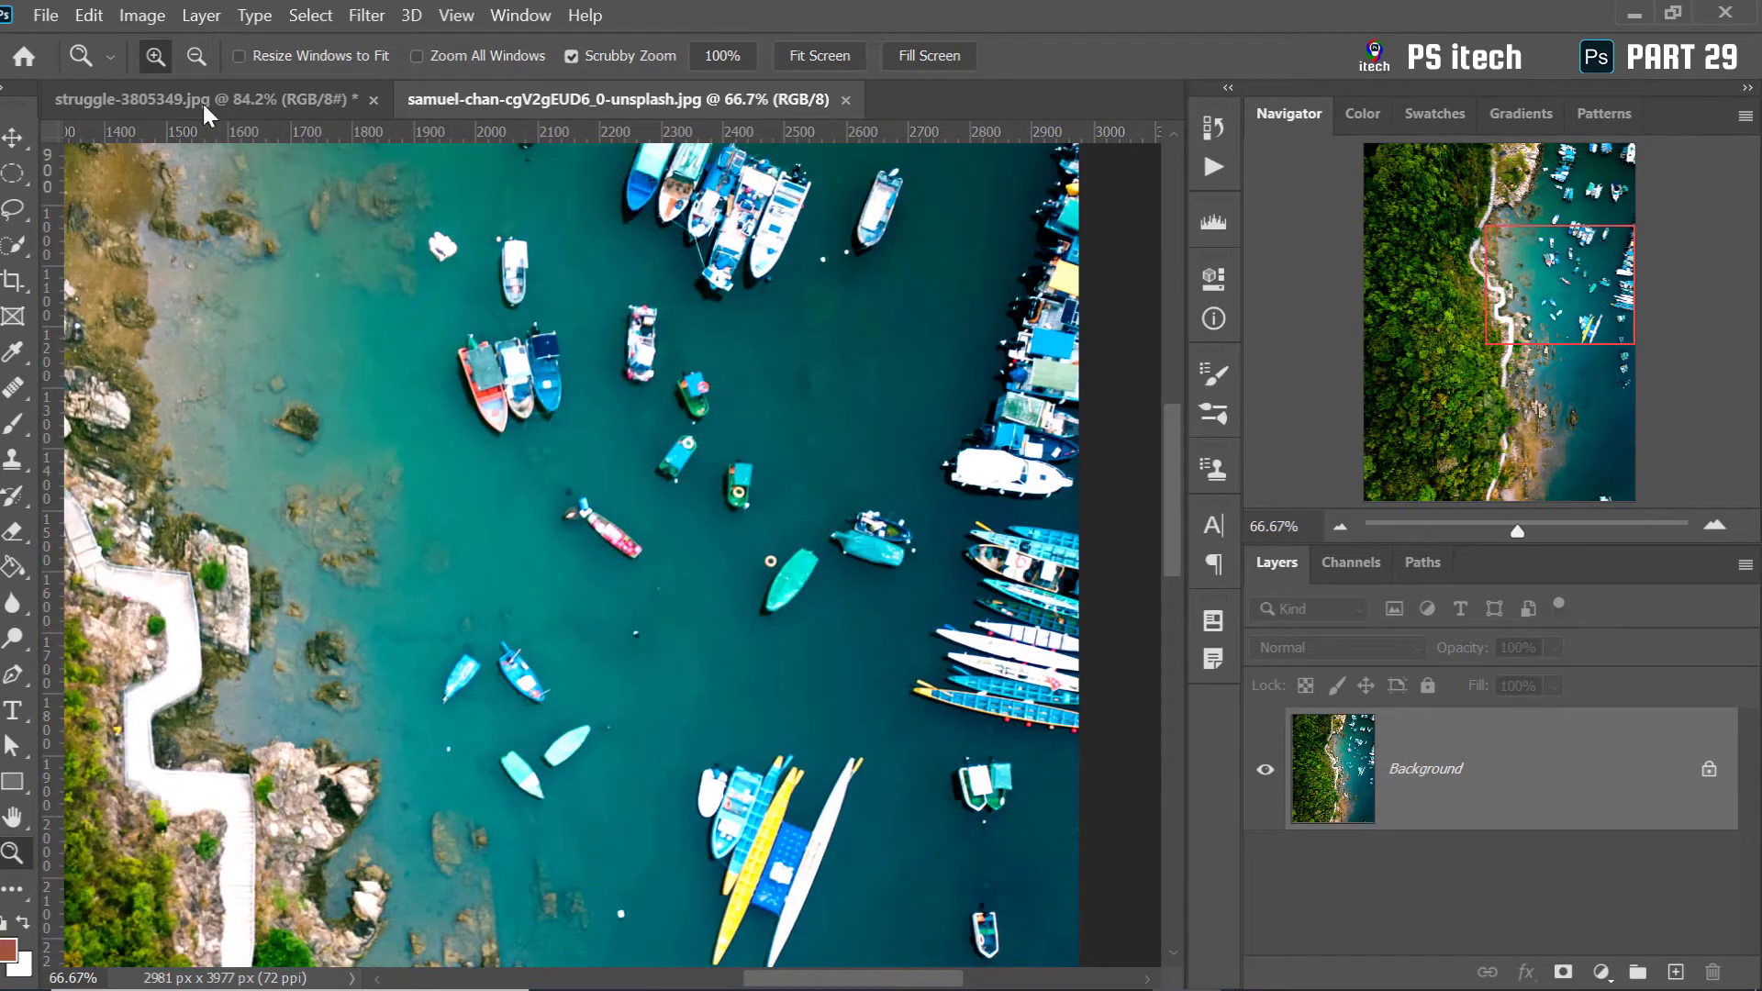
pyautogui.click(204, 100)
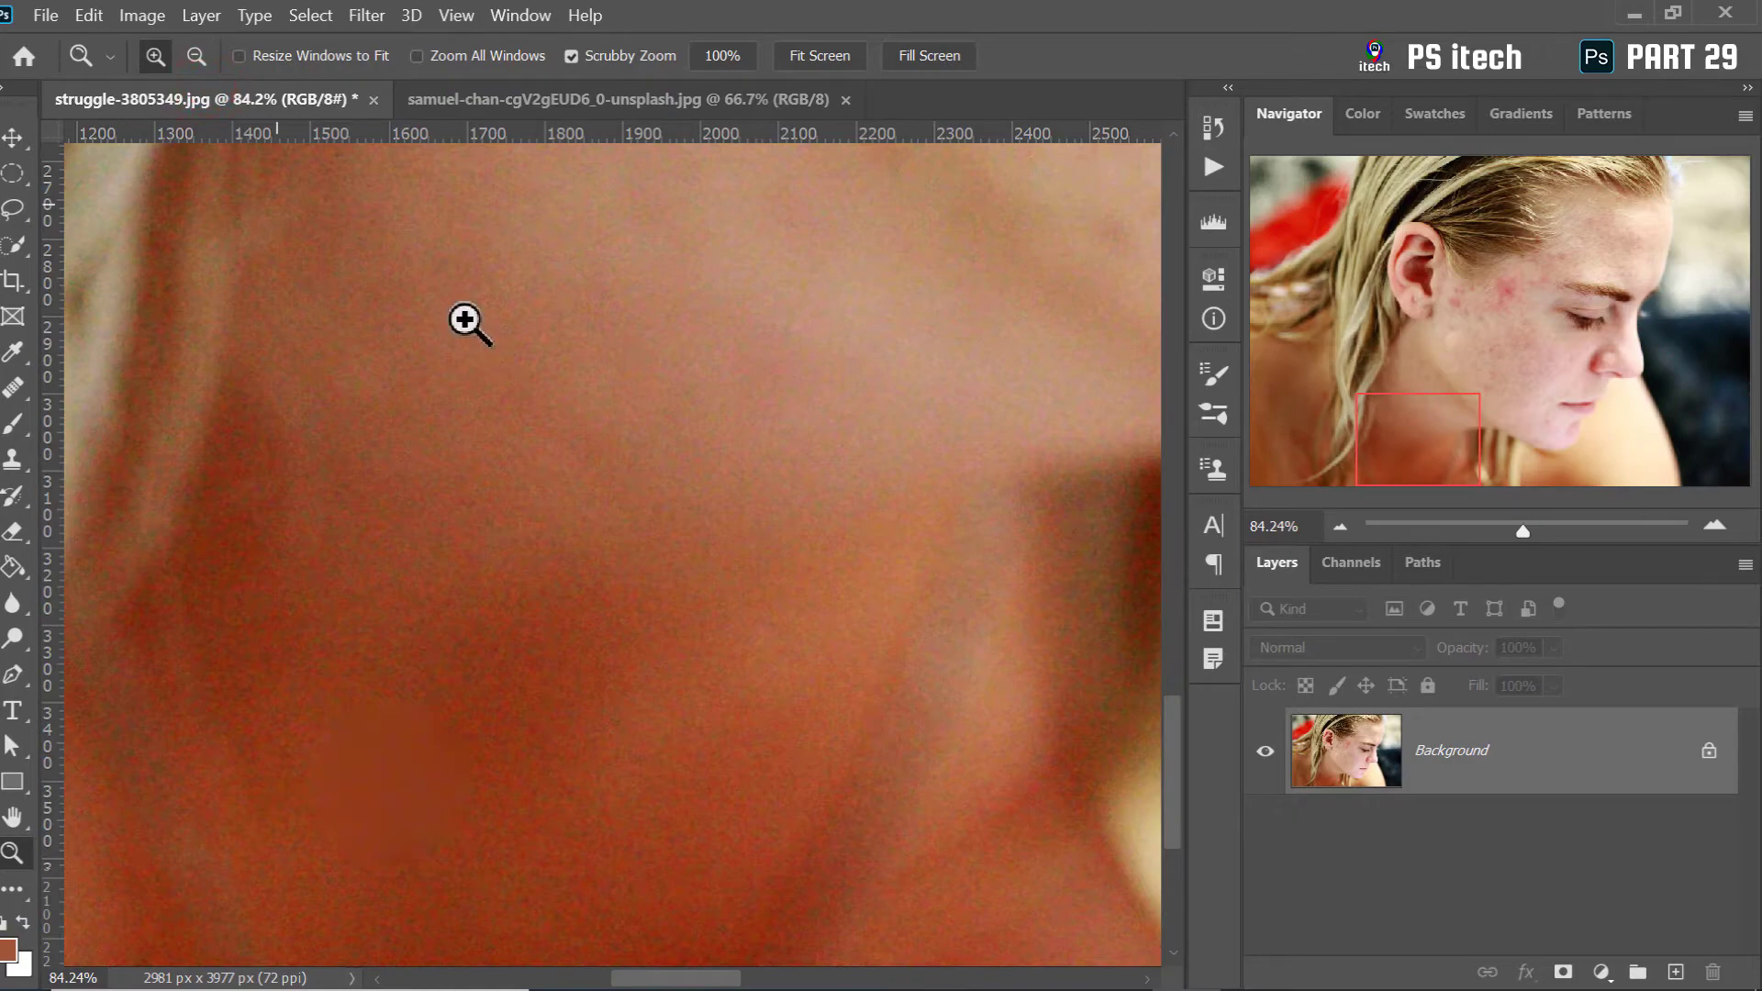
pyautogui.rightClick(607, 389)
pyautogui.click(651, 401)
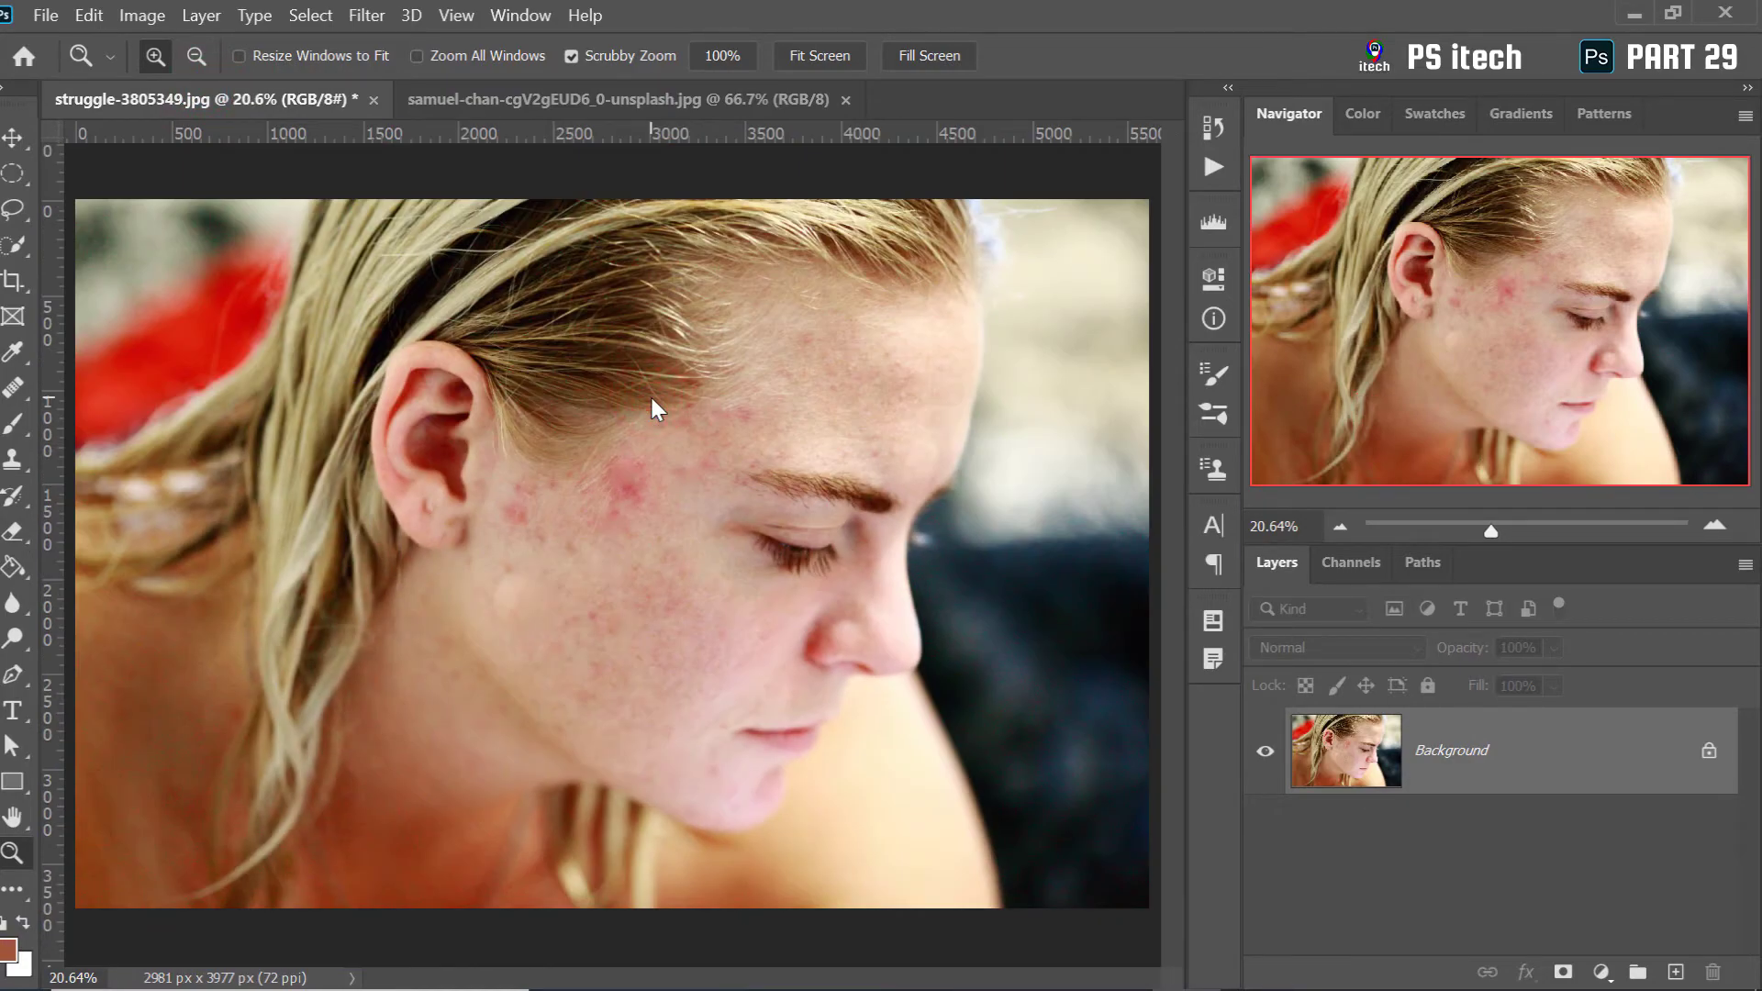
pyautogui.click(629, 95)
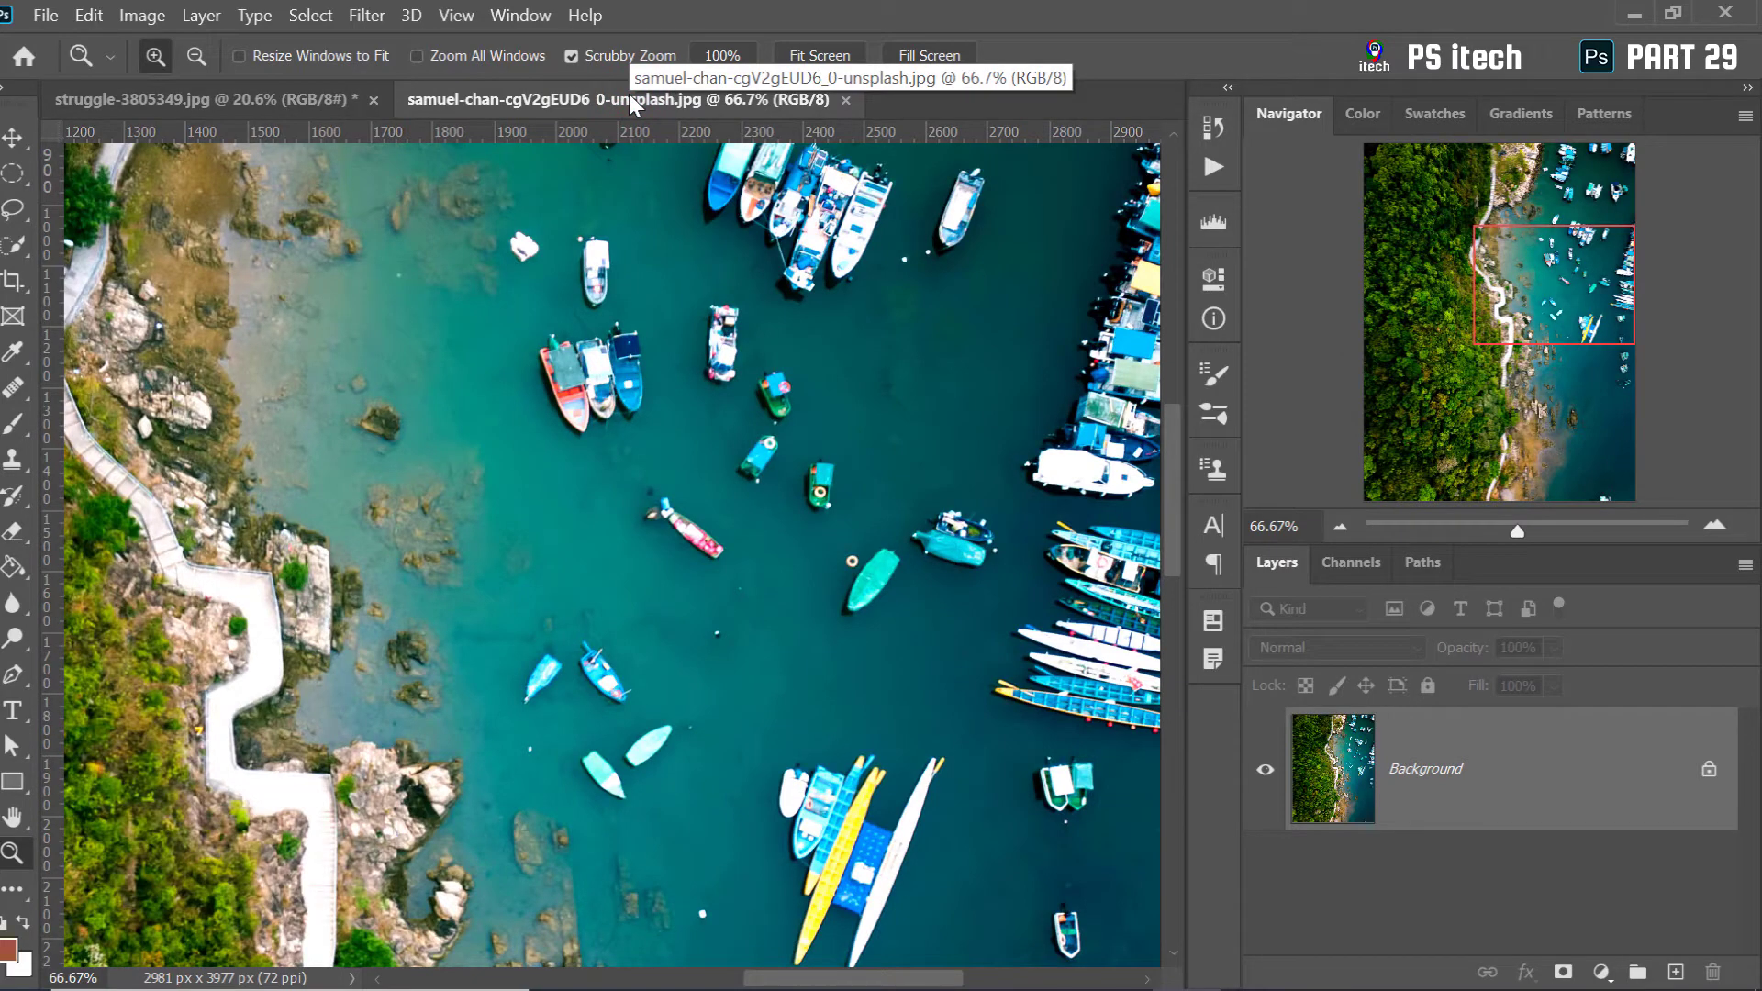
# With the 150 px Healing Brush, sample the small single boat near the harbor photo's right edge and paint it beside the rocky shore
pyautogui.moveTo(708, 597); pyautogui.dragTo(282, 169)
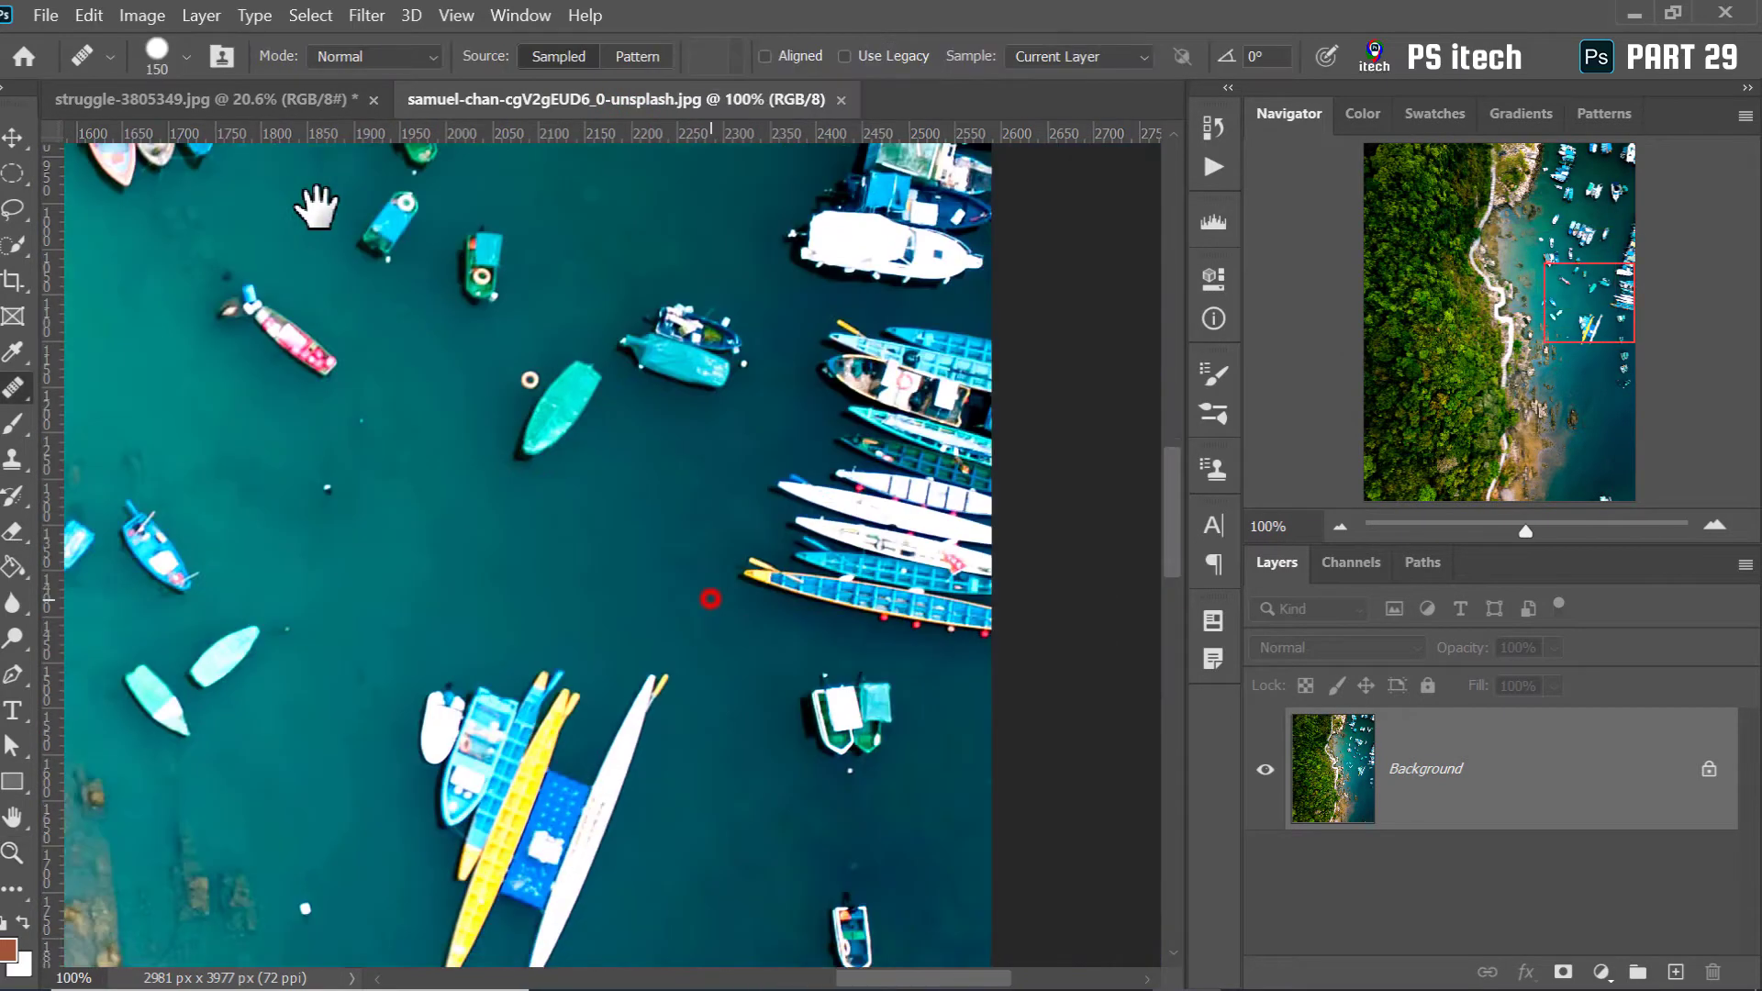
pyautogui.moveTo(868, 802); pyautogui.dragTo(779, 536)
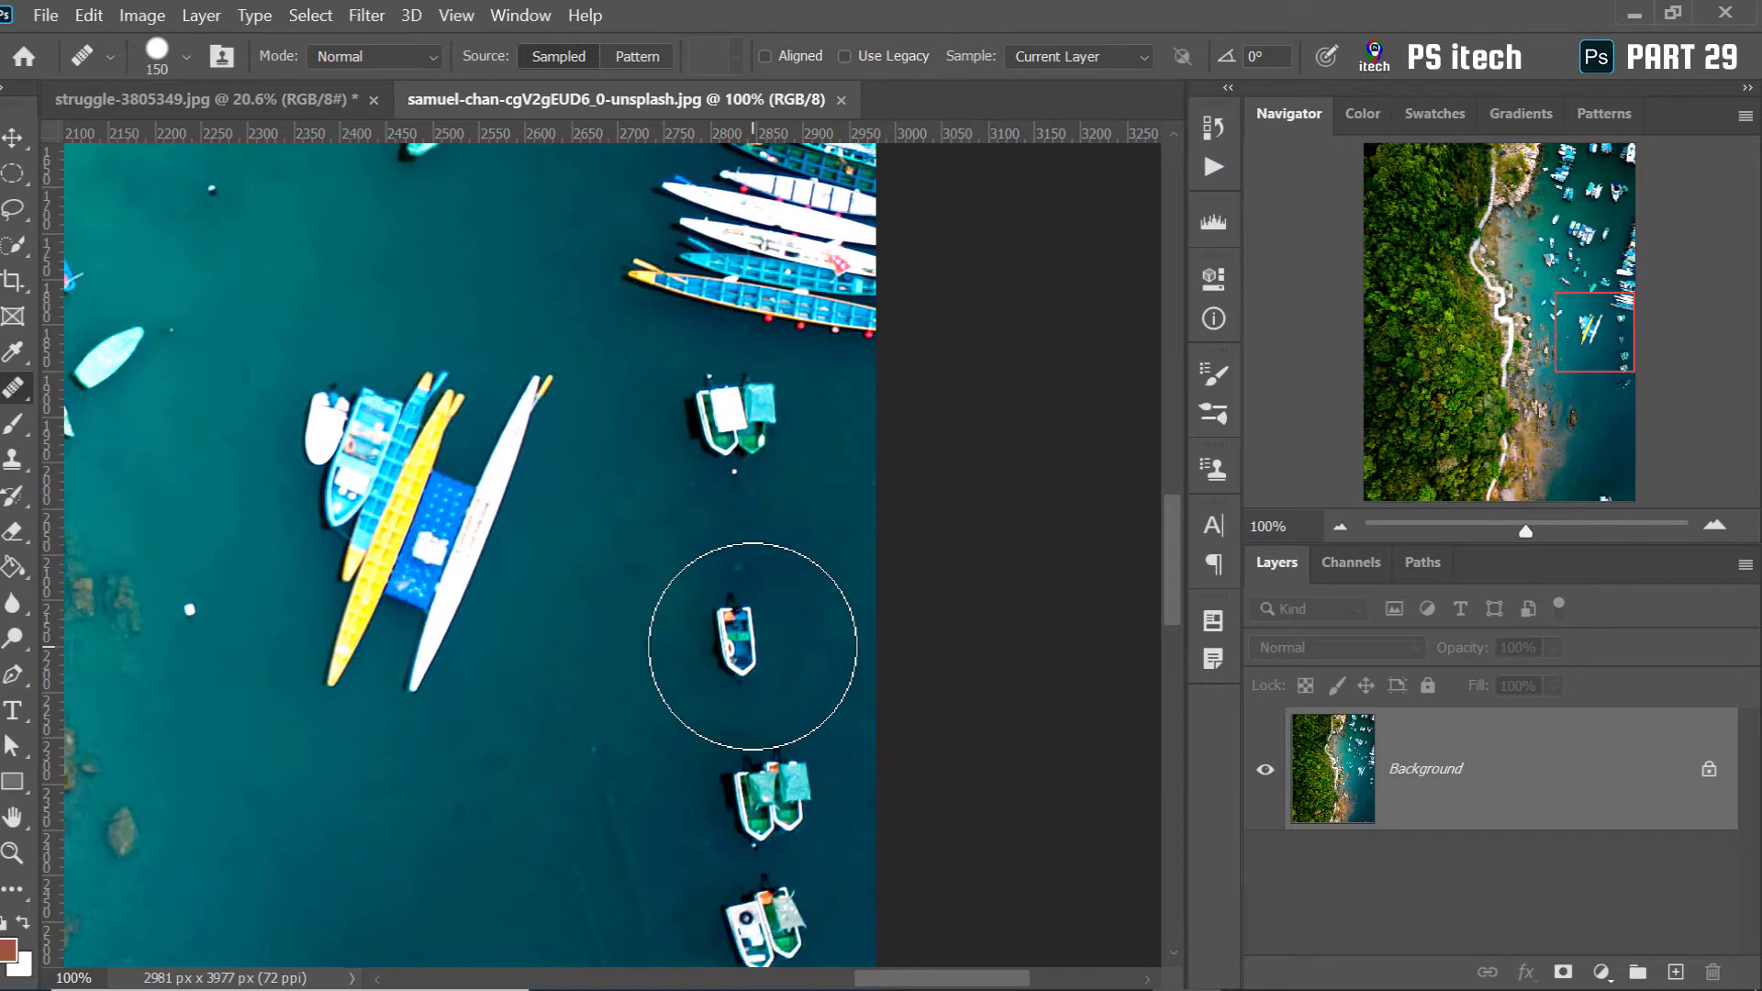
pyautogui.keyDown('alt'); pyautogui.click(740, 646); pyautogui.keyUp('alt')
pyautogui.moveTo(315, 425)
pyautogui.mouseDown()
pyautogui.moveTo(594, 527)
pyautogui.moveTo(1101, 633)
pyautogui.mouseUp()
pyautogui.moveTo(322, 416); pyautogui.dragTo(569, 459)
pyautogui.moveTo(519, 401); pyautogui.dragTo(444, 585)
pyautogui.click(647, 403)
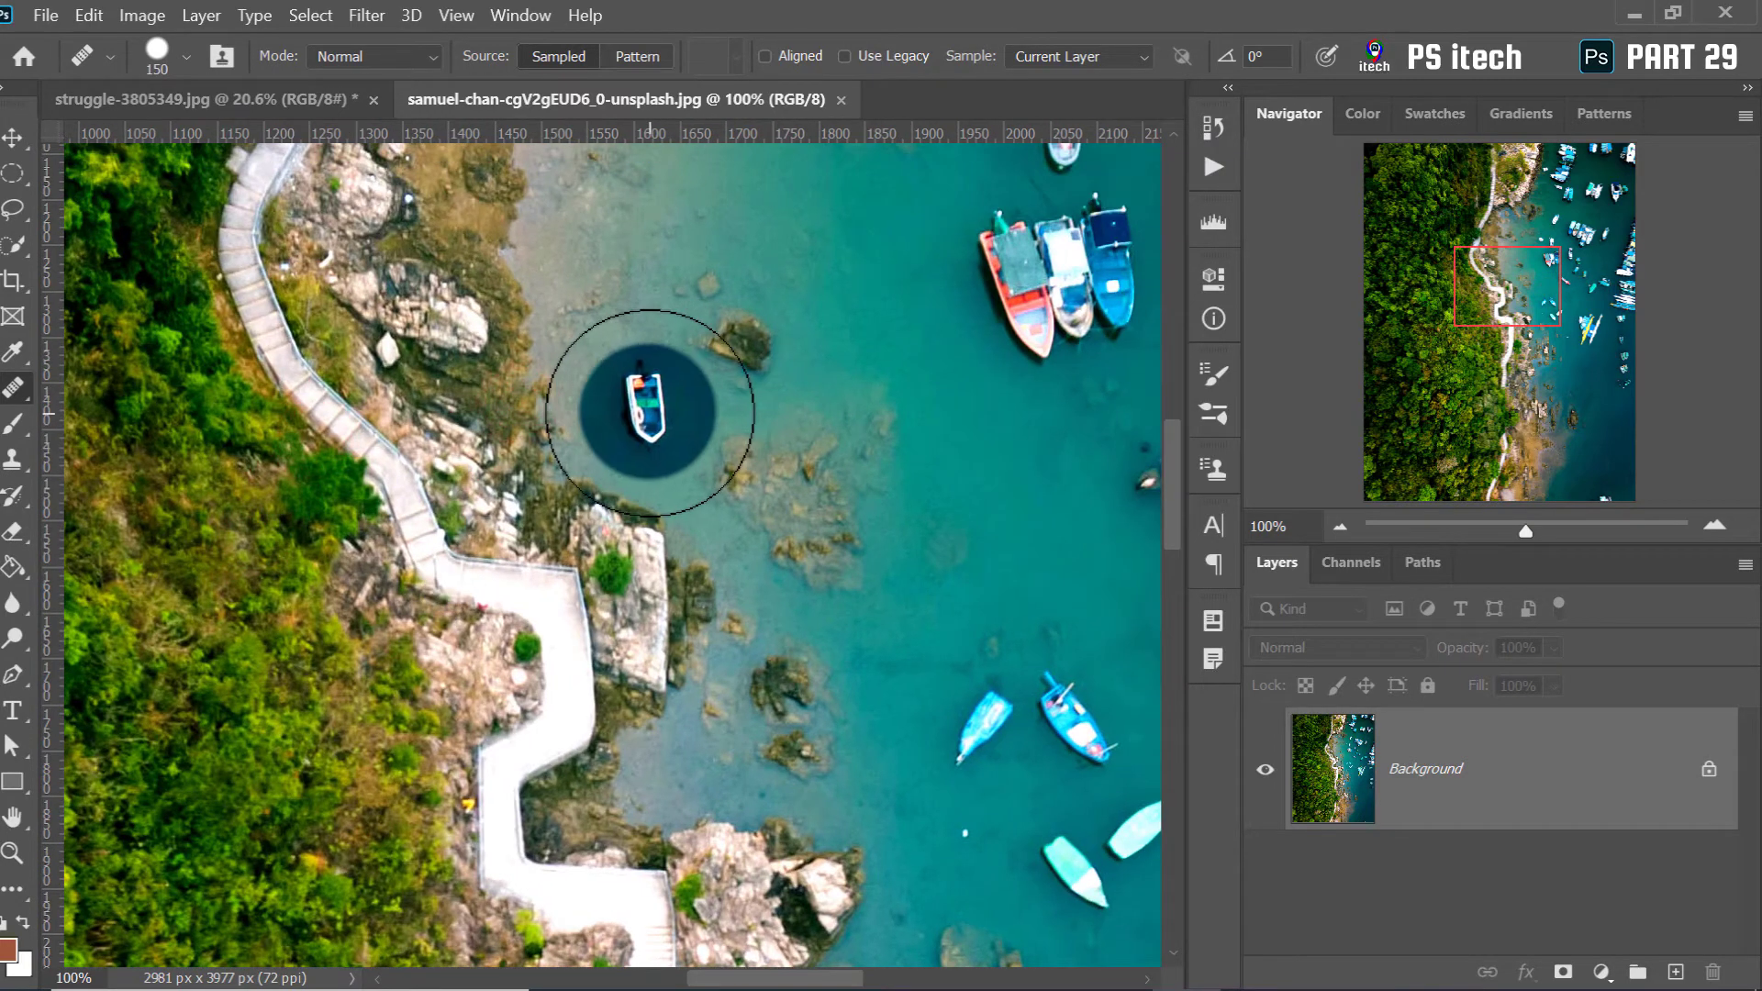
pyautogui.click(13, 137)
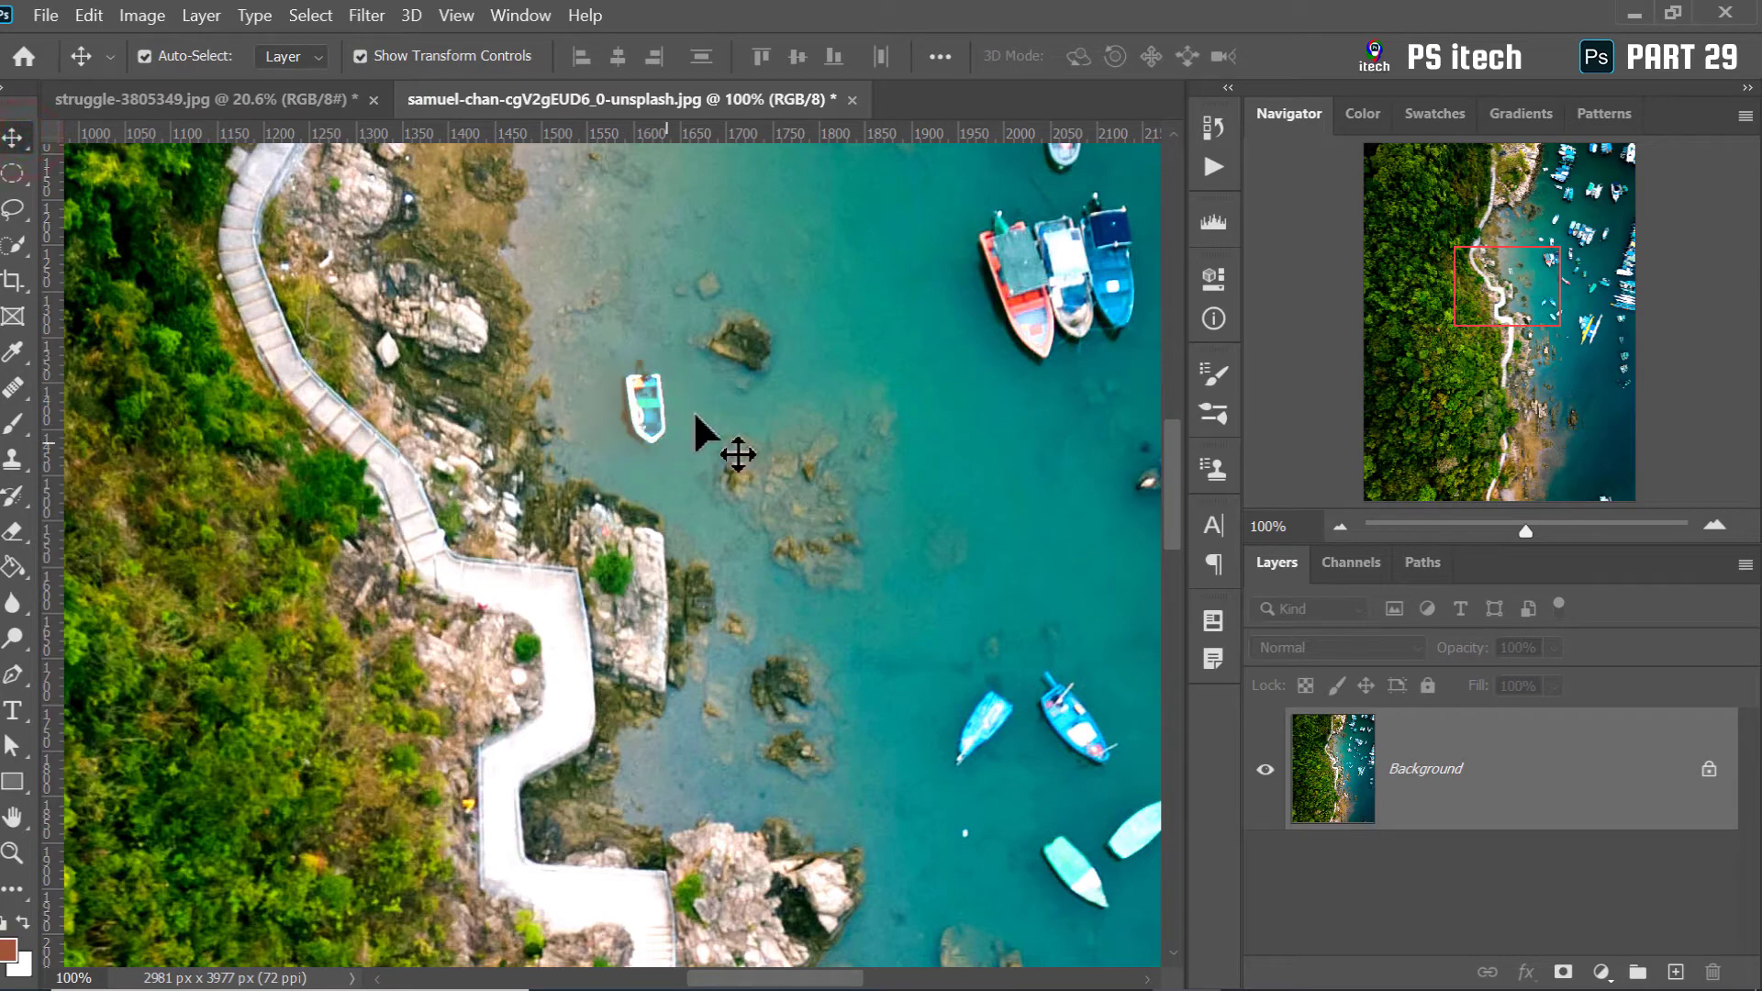
pyautogui.moveTo(865, 631); pyautogui.dragTo(492, 339)
pyautogui.moveTo(645, 466); pyautogui.dragTo(413, 301)
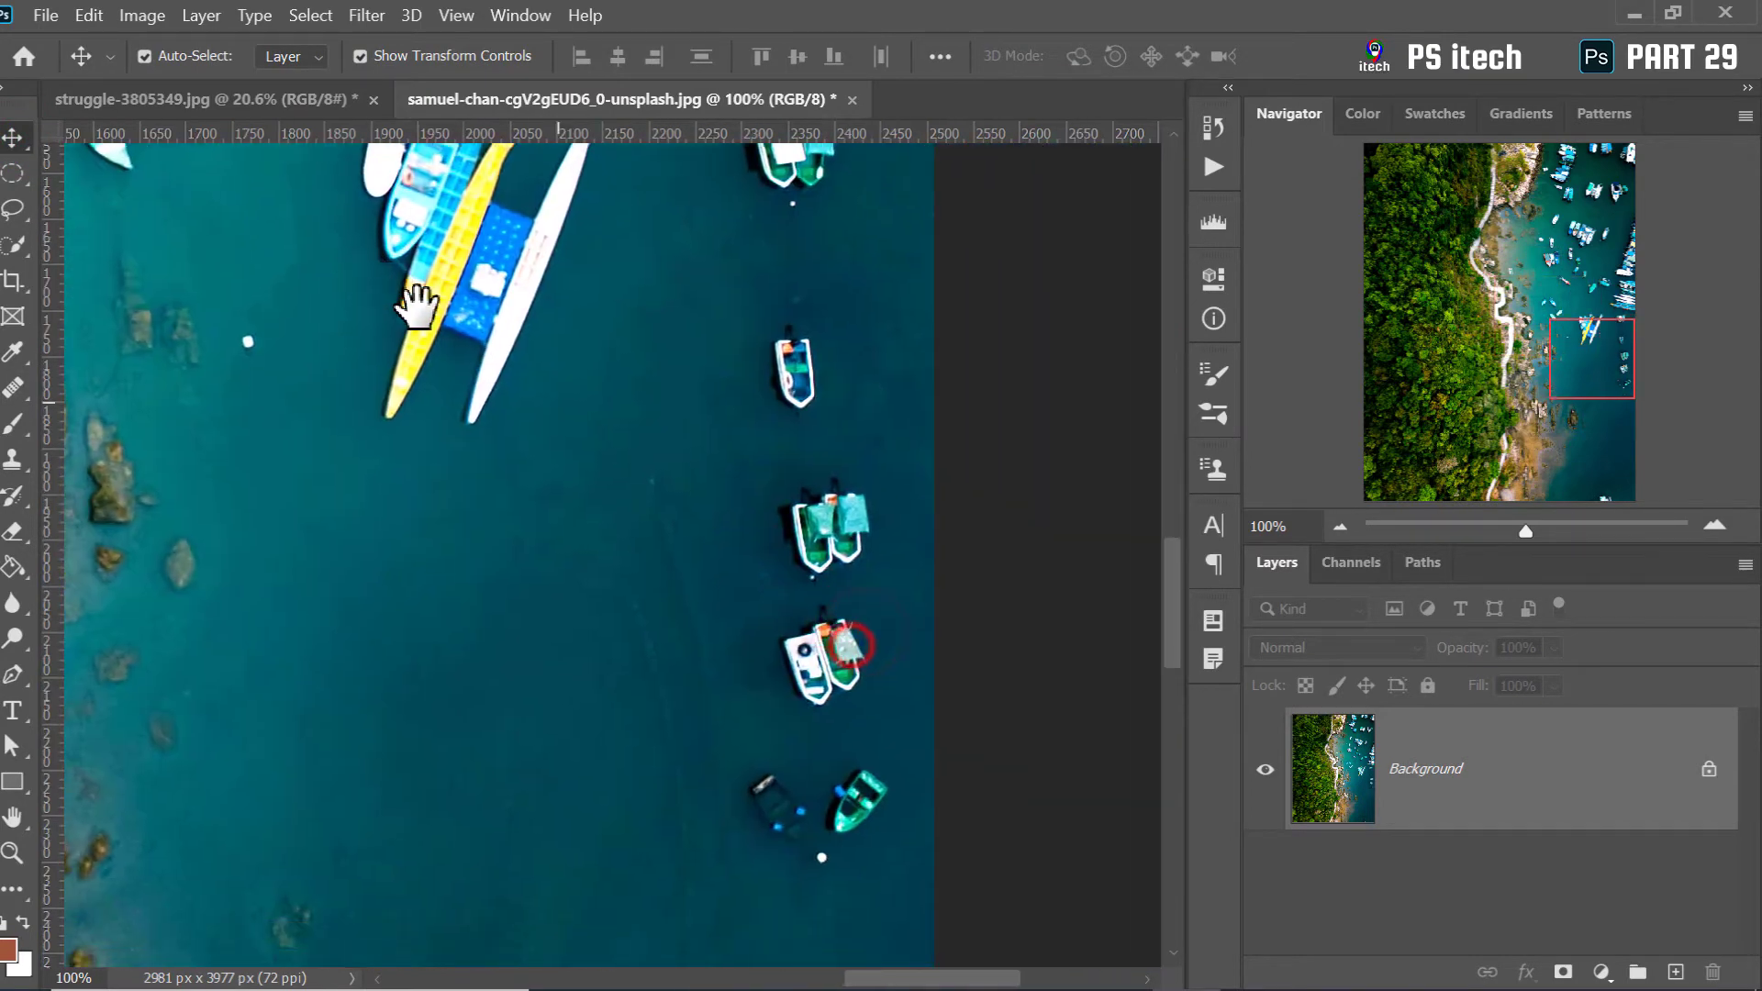
pyautogui.scroll(-8, 804, 512)
pyautogui.scroll(-2, 804, 512)
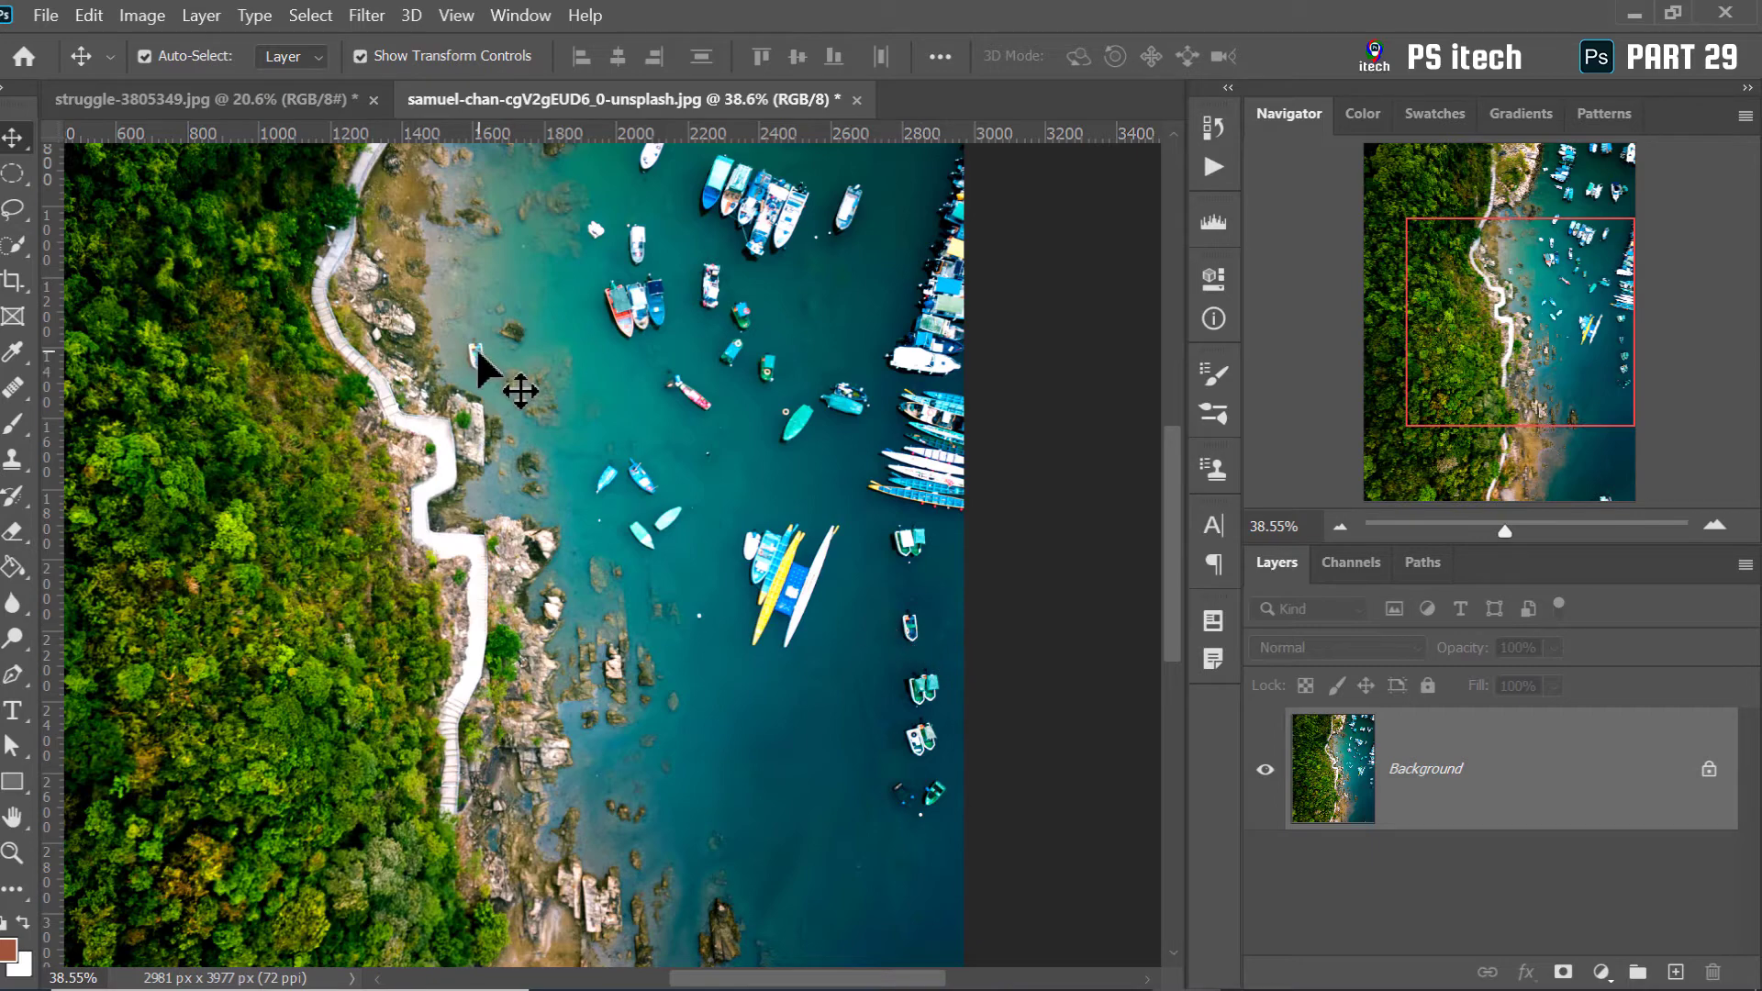
# Set the Healing Brush to 80 px and paint another copy of the small boat between the moored boats at the photo's top edge
pyautogui.scroll(7, 820, 275)
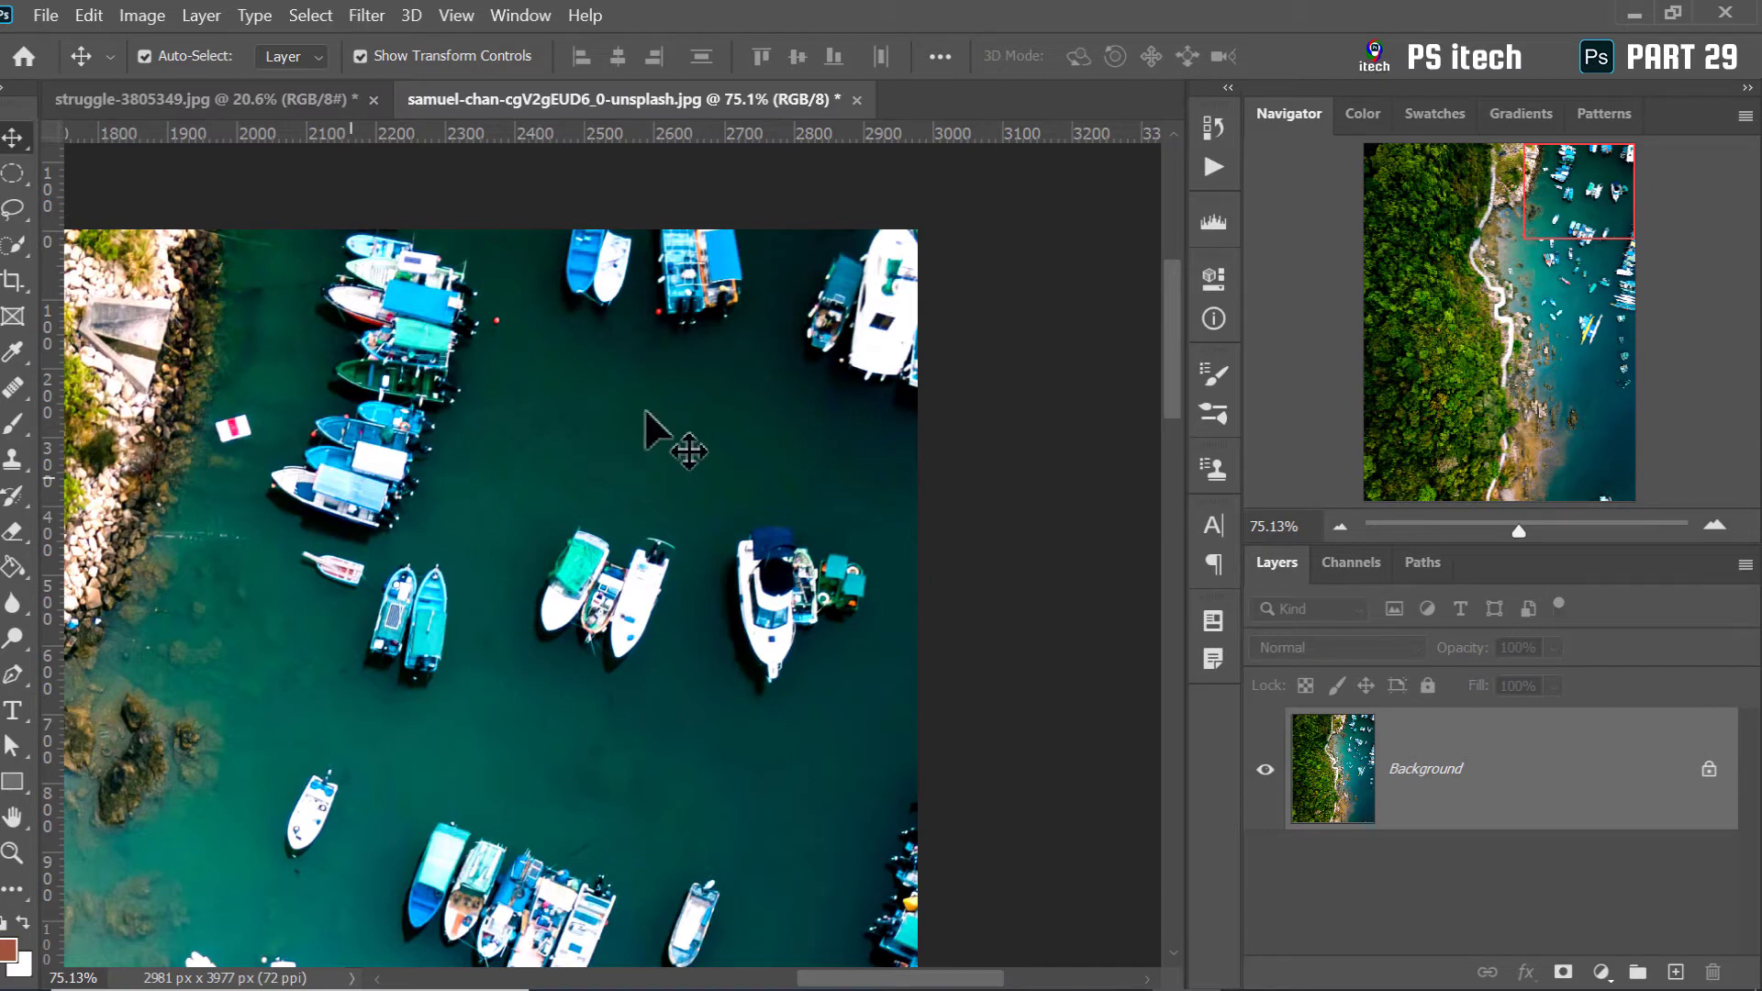
pyautogui.rightClick(22, 467)
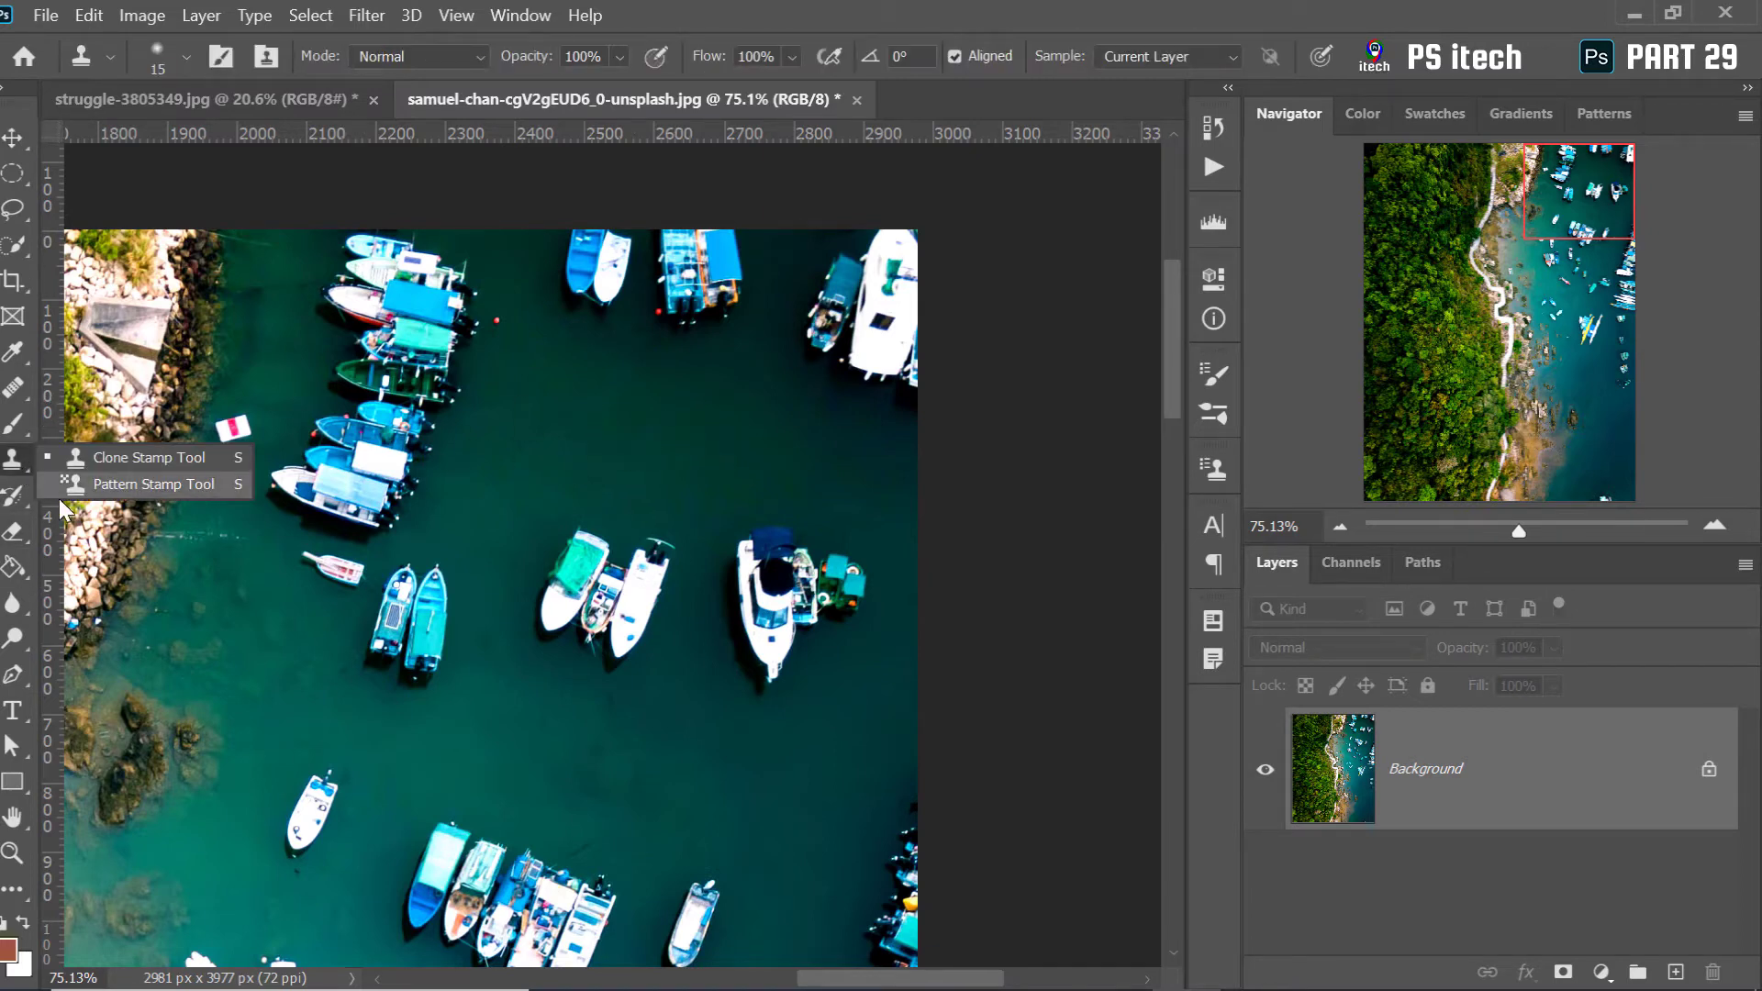
pyautogui.rightClick(18, 379)
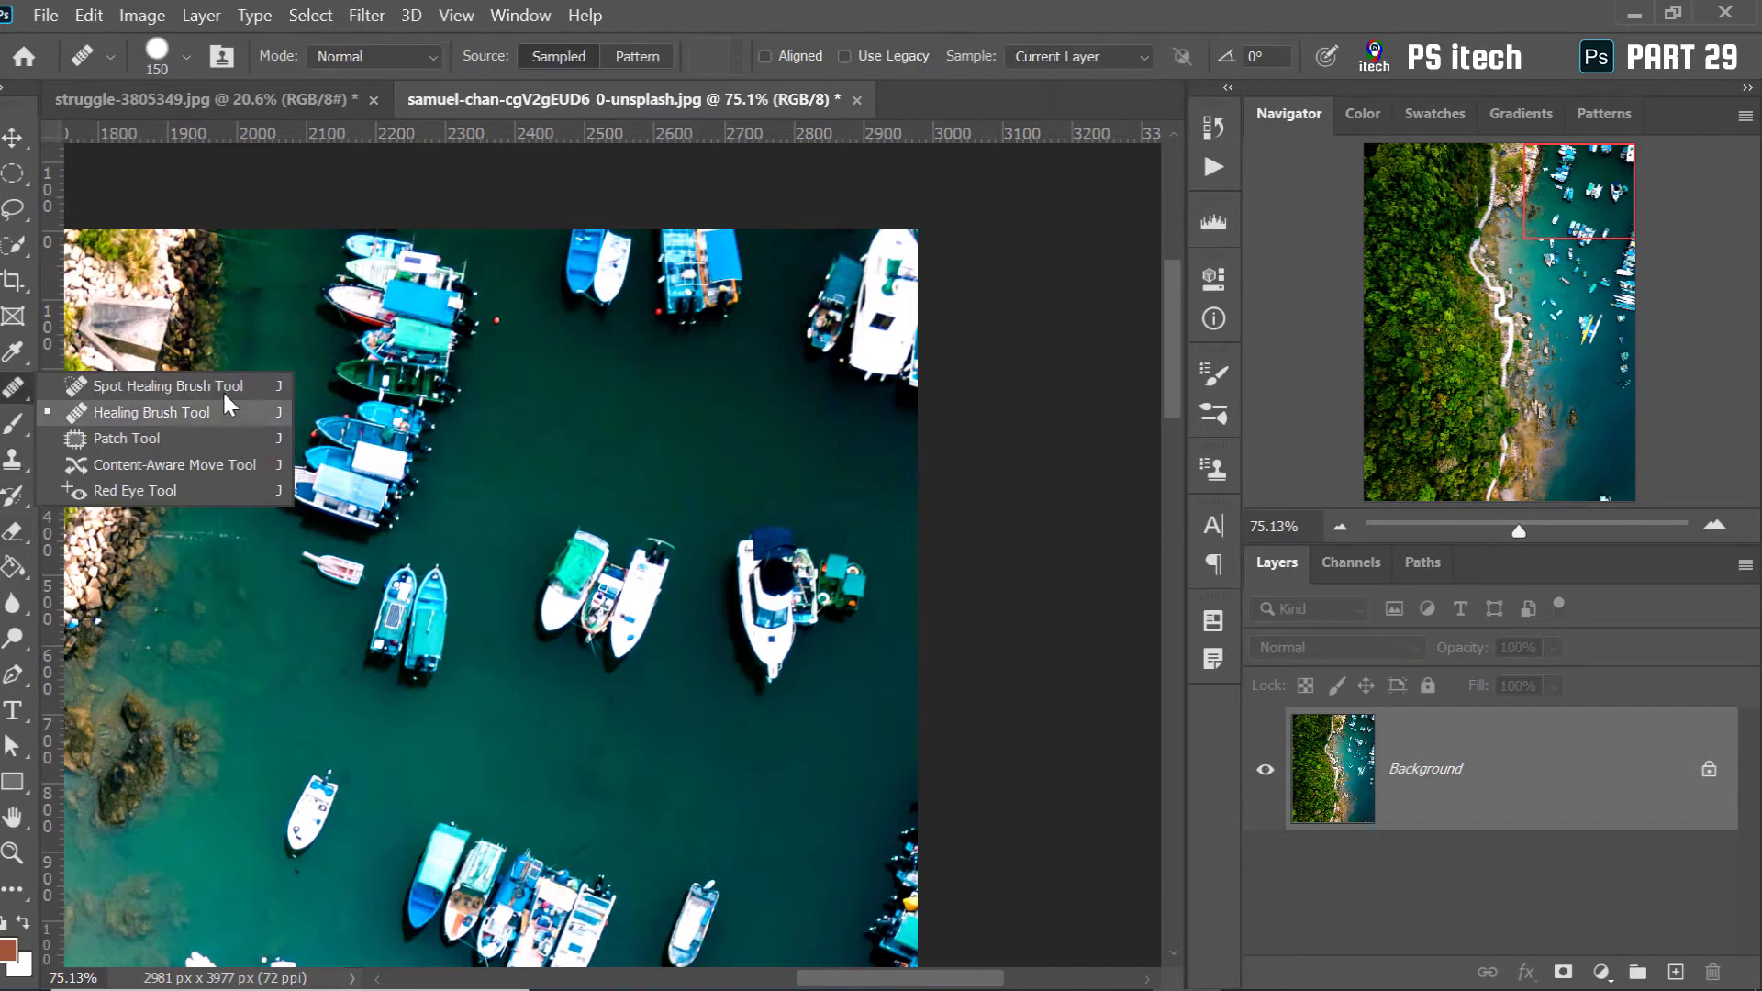
pyautogui.click(228, 408)
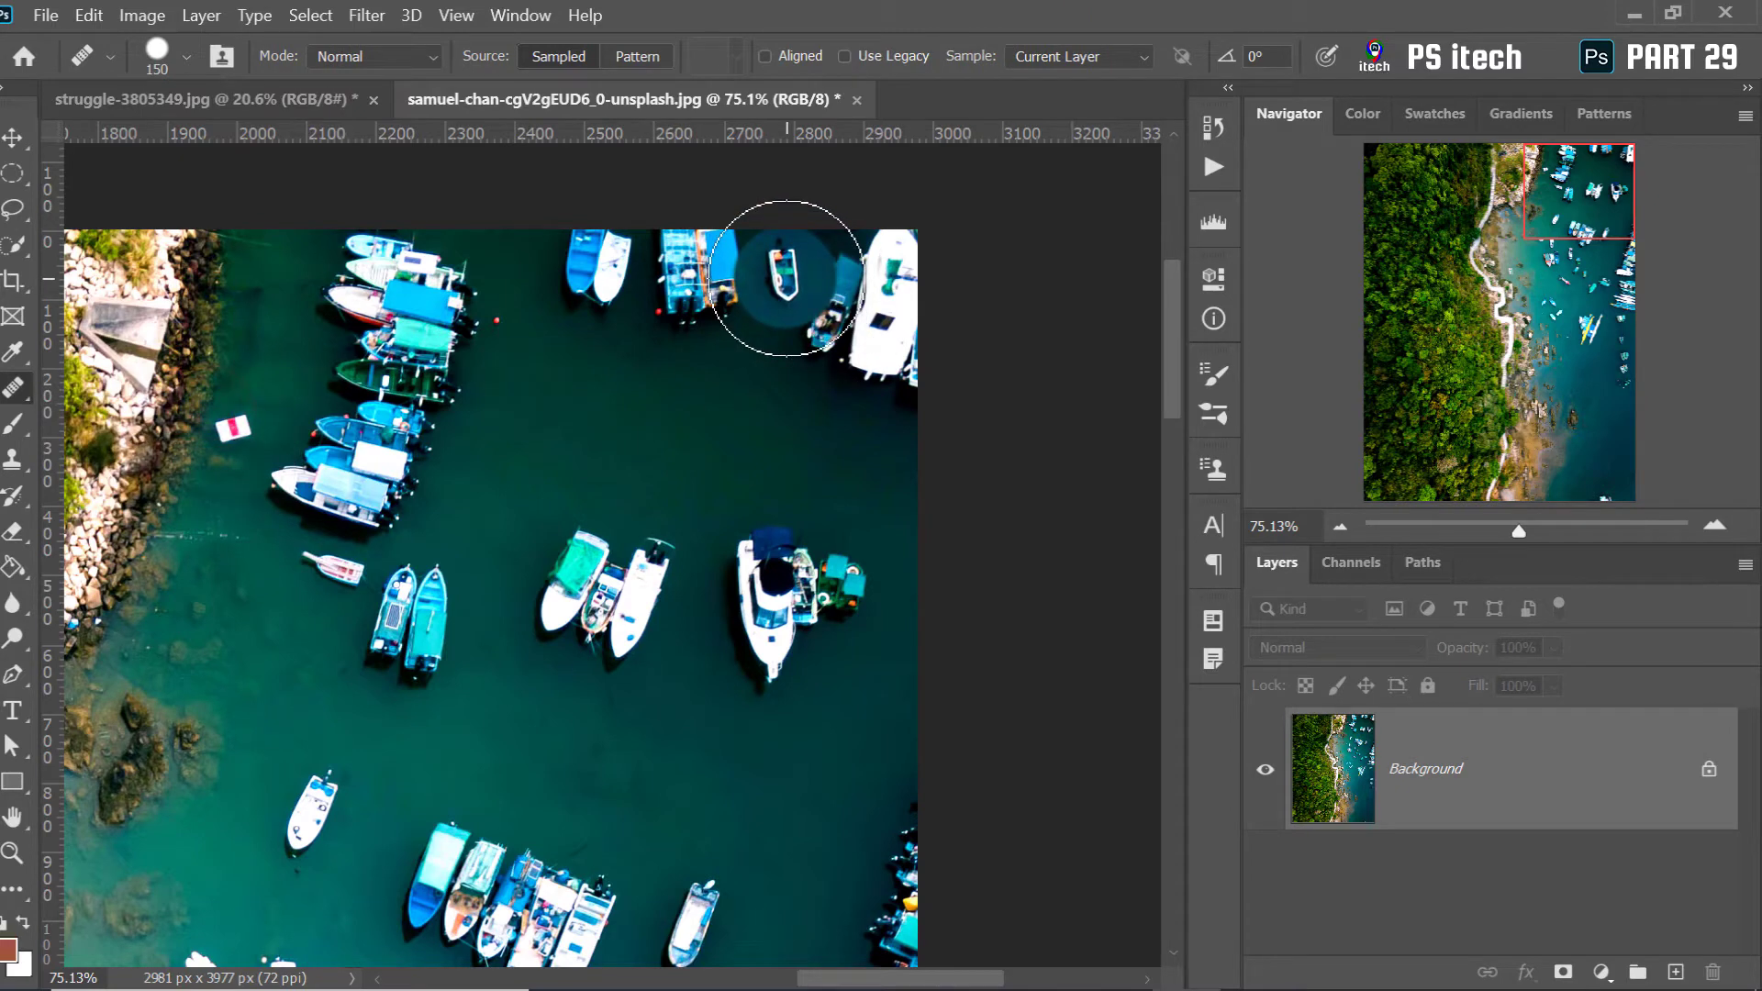
pyautogui.press('[')
pyautogui.press('[')
pyautogui.press('[')
pyautogui.press('[')
pyautogui.press('[')
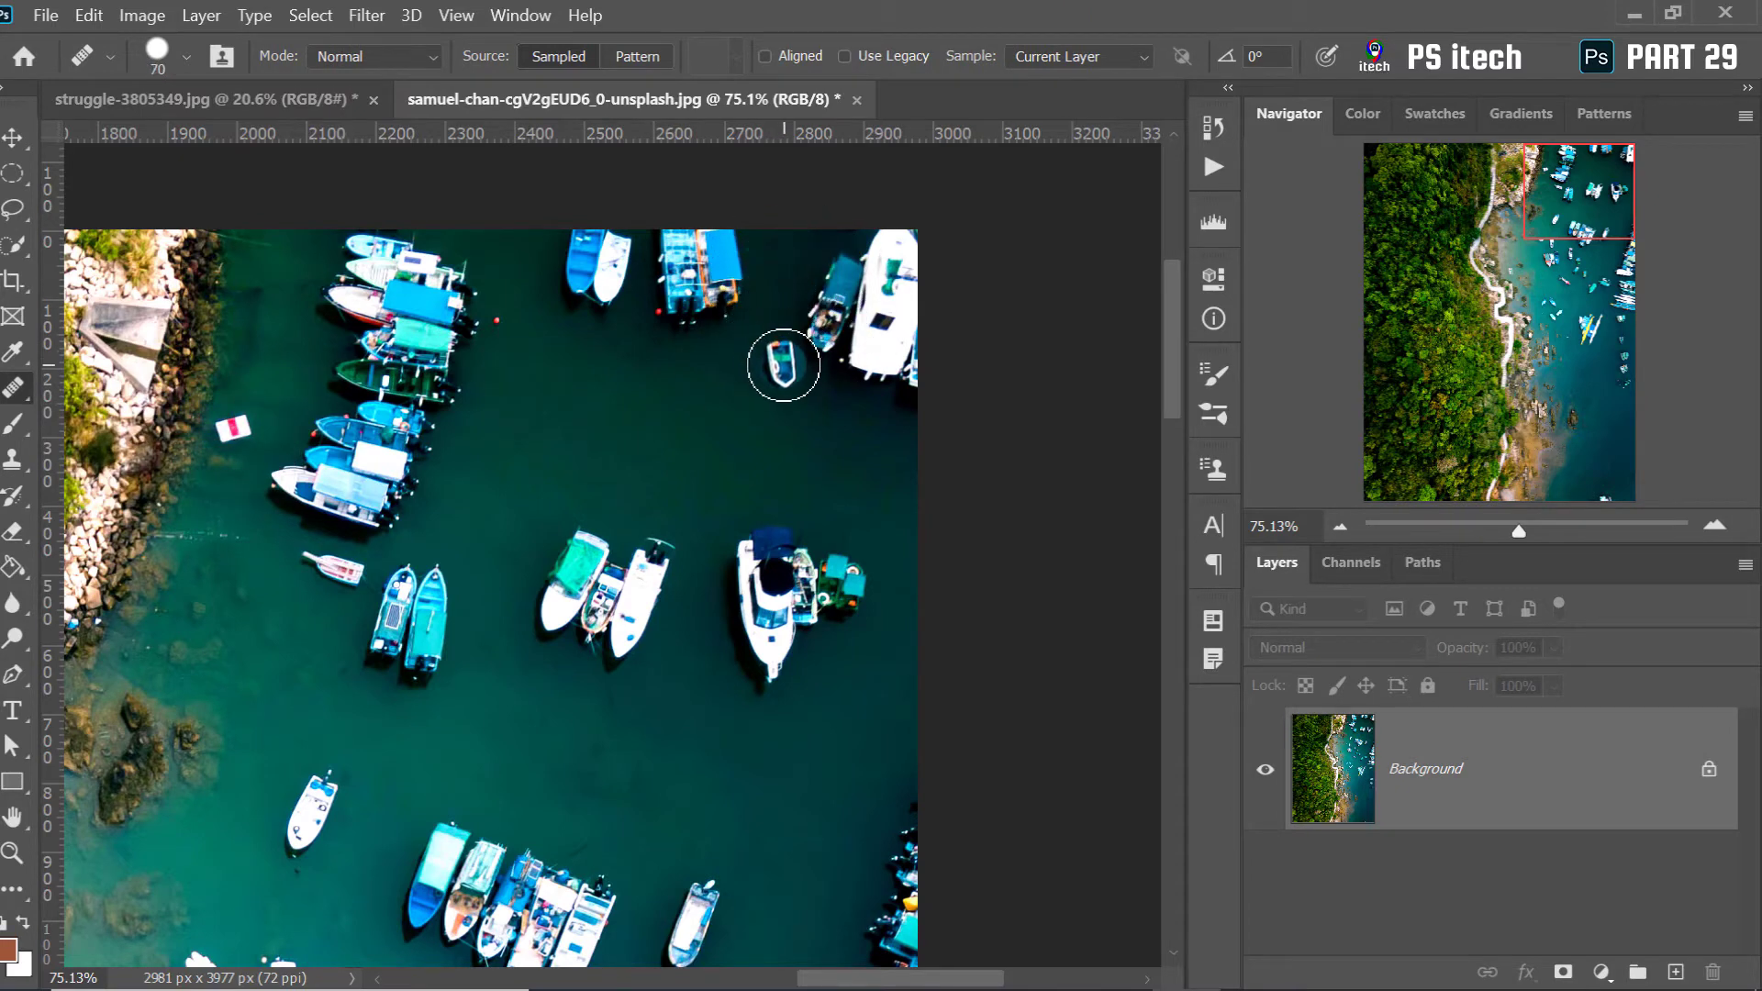
pyautogui.press(']')
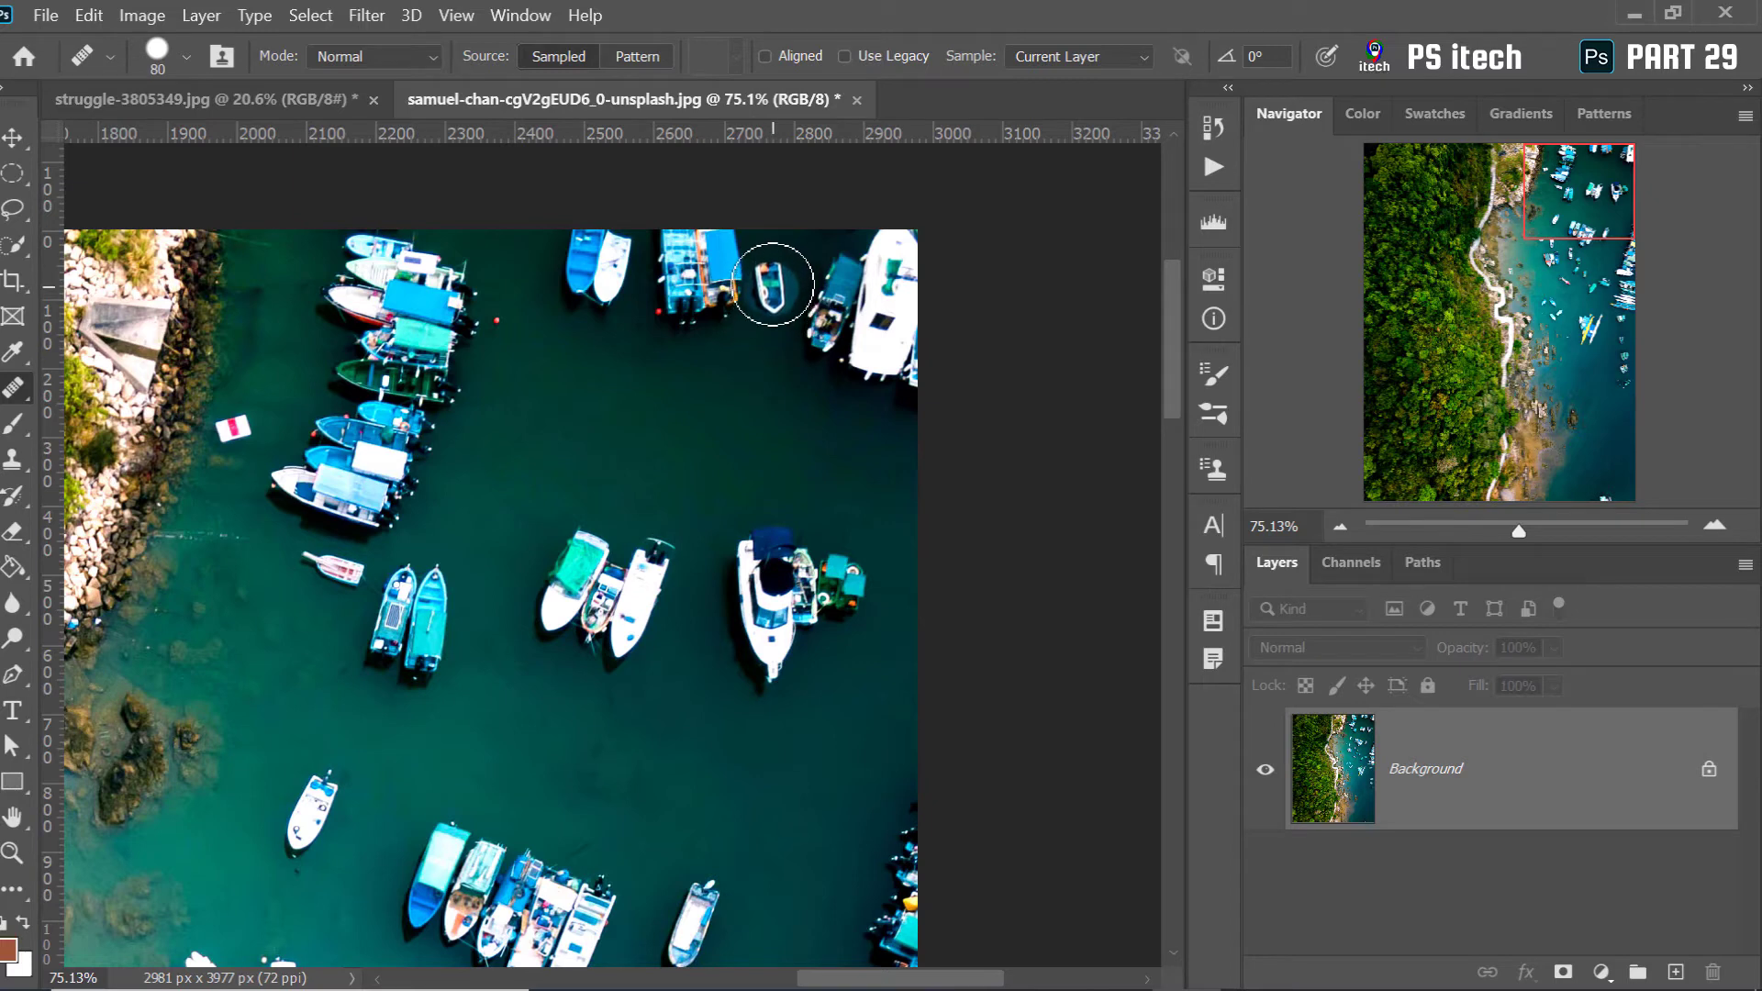
pyautogui.click(773, 284)
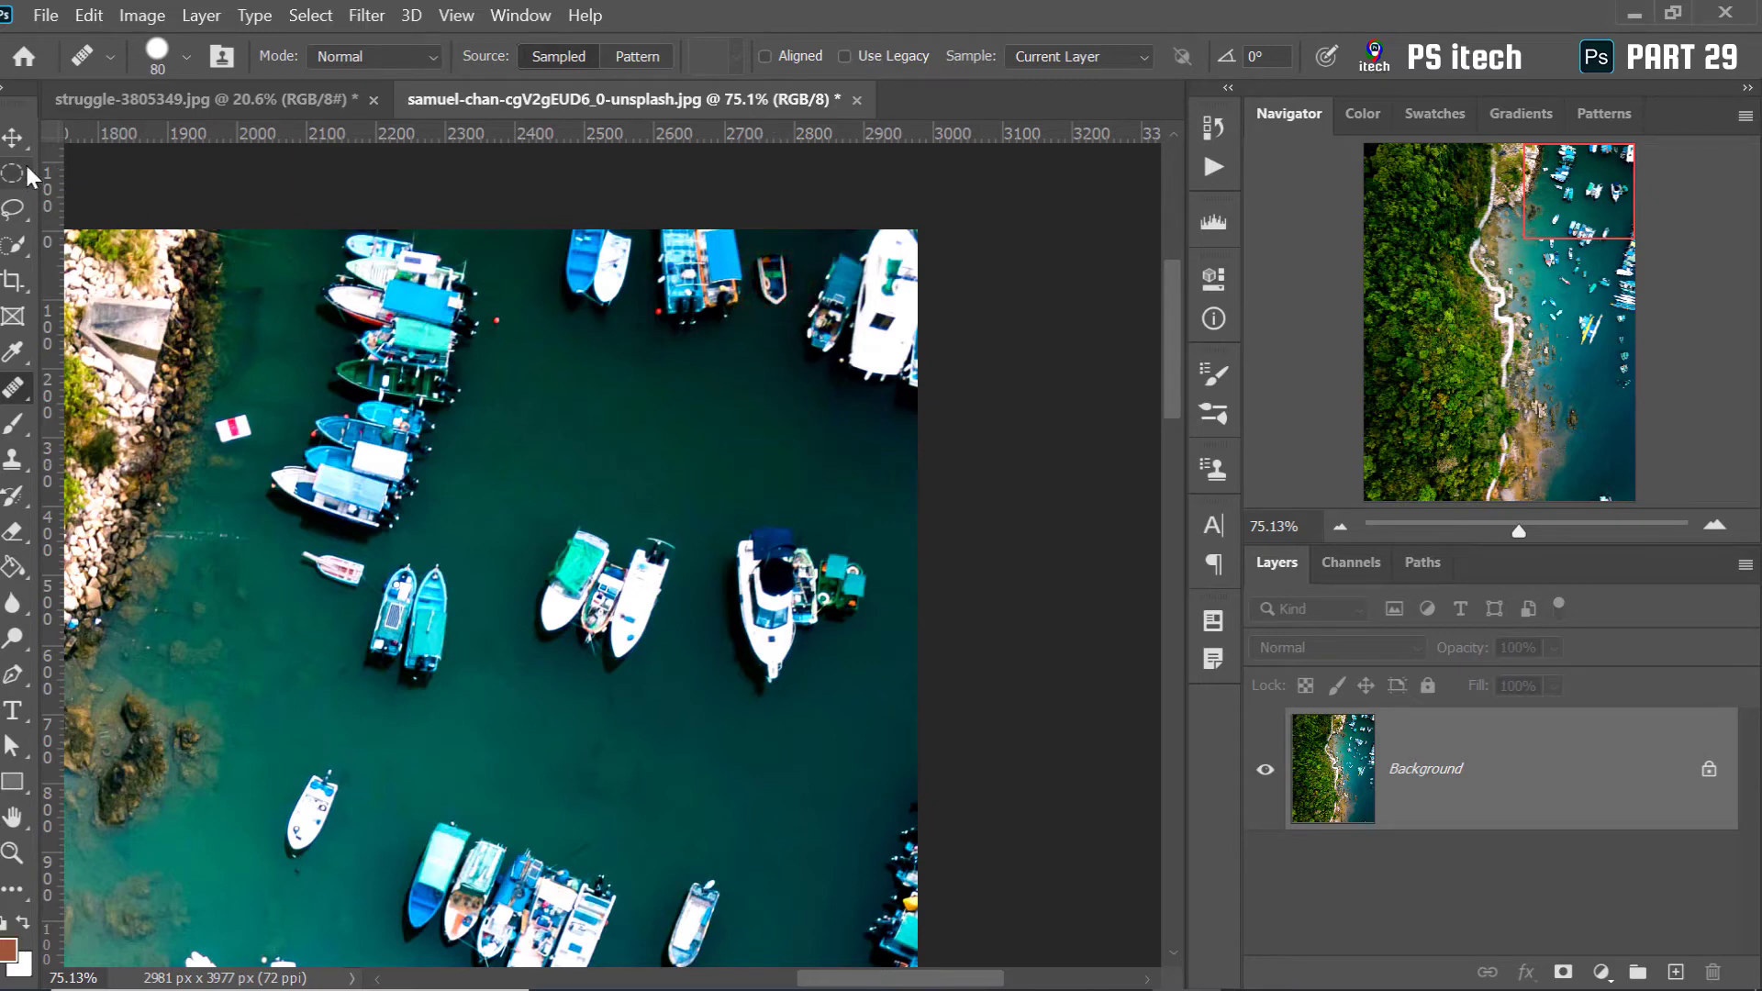
pyautogui.click(13, 138)
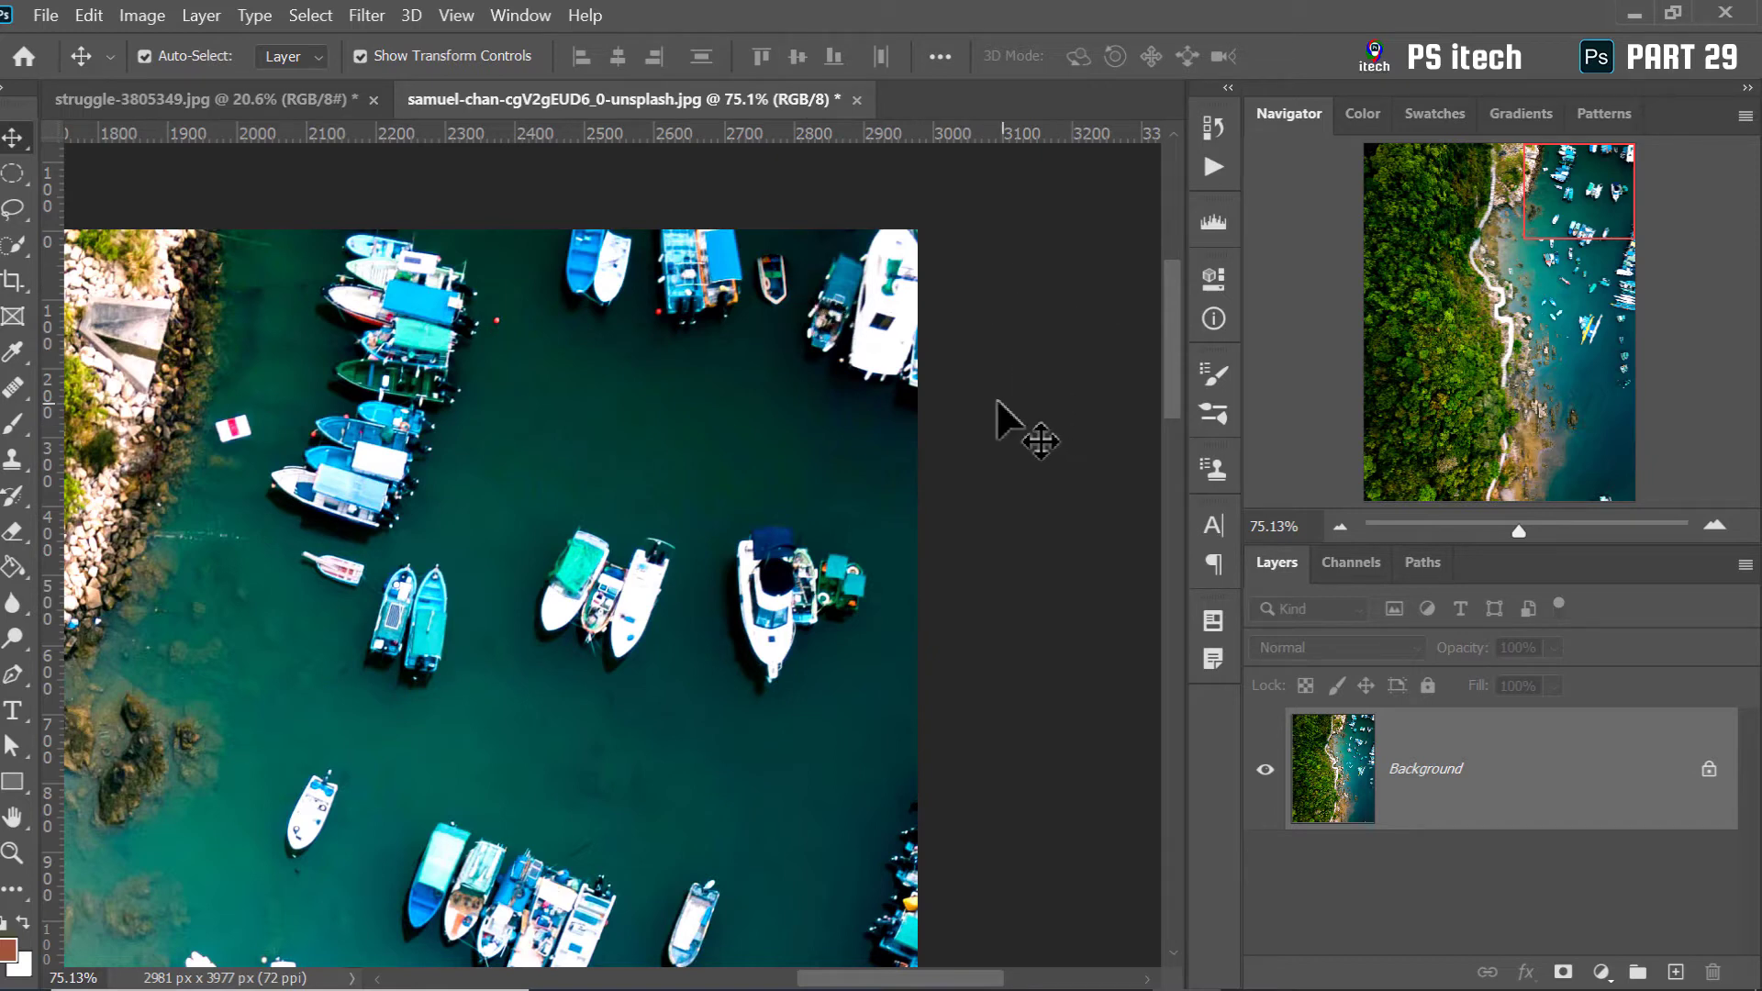
pyautogui.scroll(3, 589, 571)
pyautogui.moveTo(470, 725); pyautogui.dragTo(631, 392)
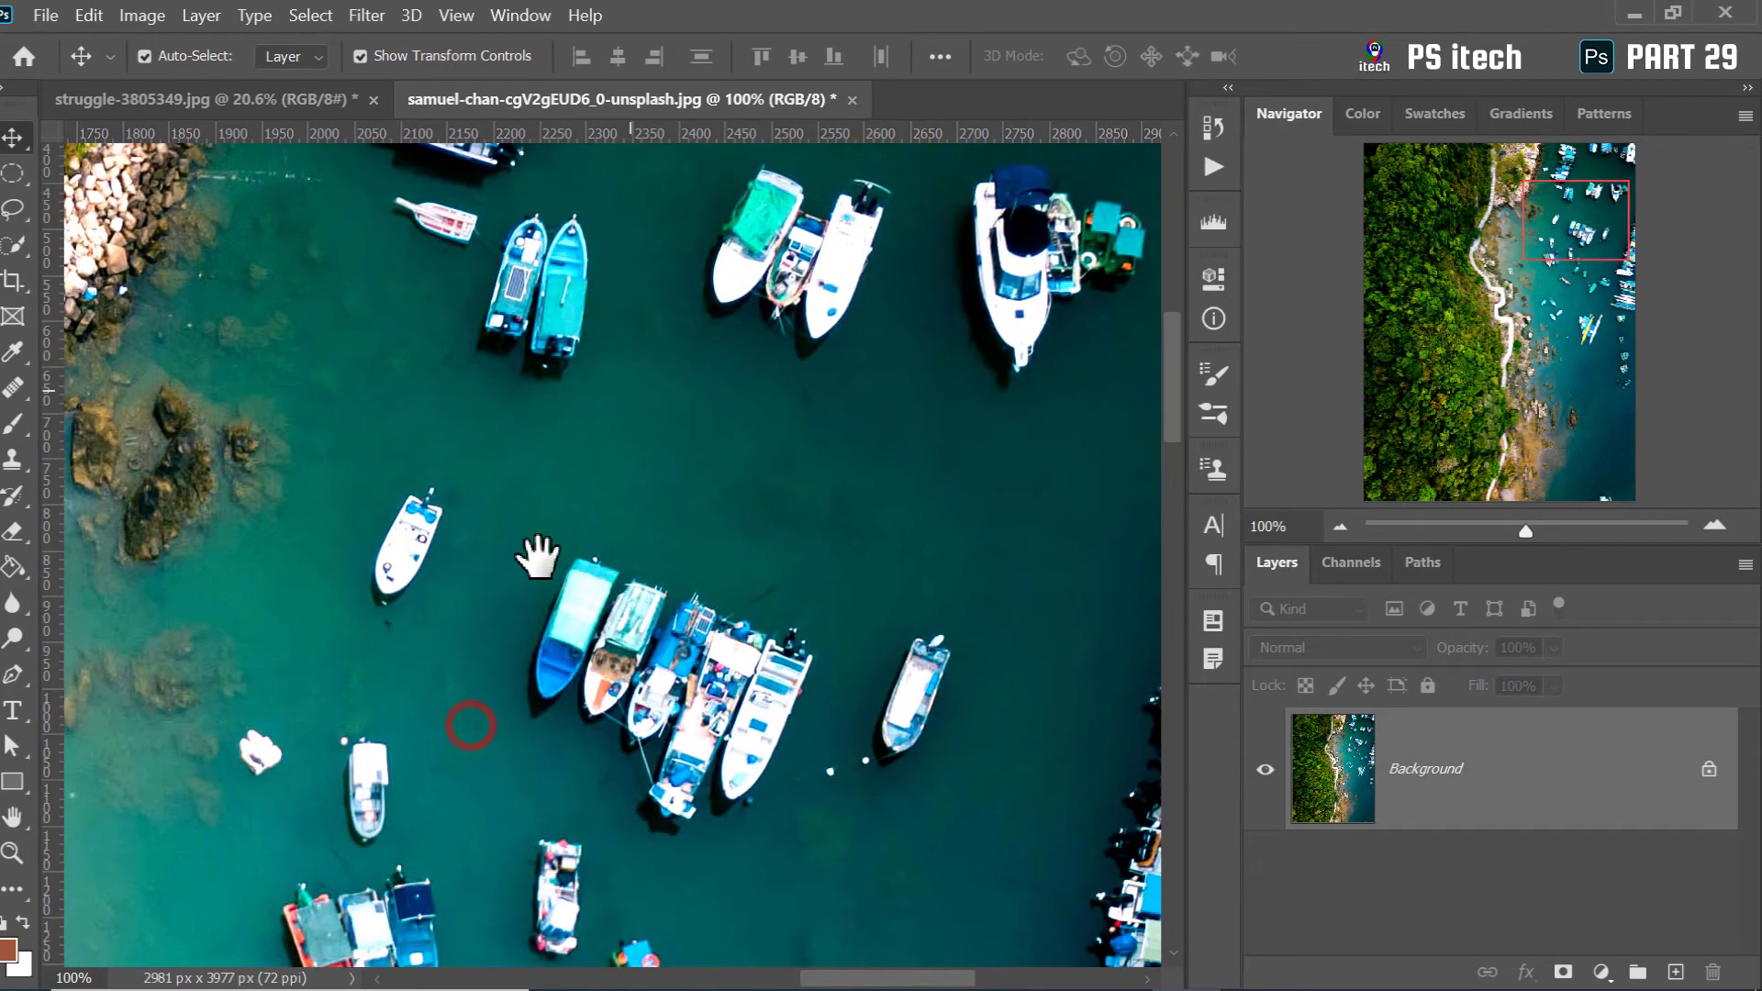
# Activate the Healing Brush Tool for the group of boats in the middle of the harbor photo
pyautogui.moveTo(537, 557); pyautogui.dragTo(532, 505)
pyautogui.moveTo(460, 602); pyautogui.dragTo(348, 372)
pyautogui.moveTo(631, 663); pyautogui.dragTo(771, 605)
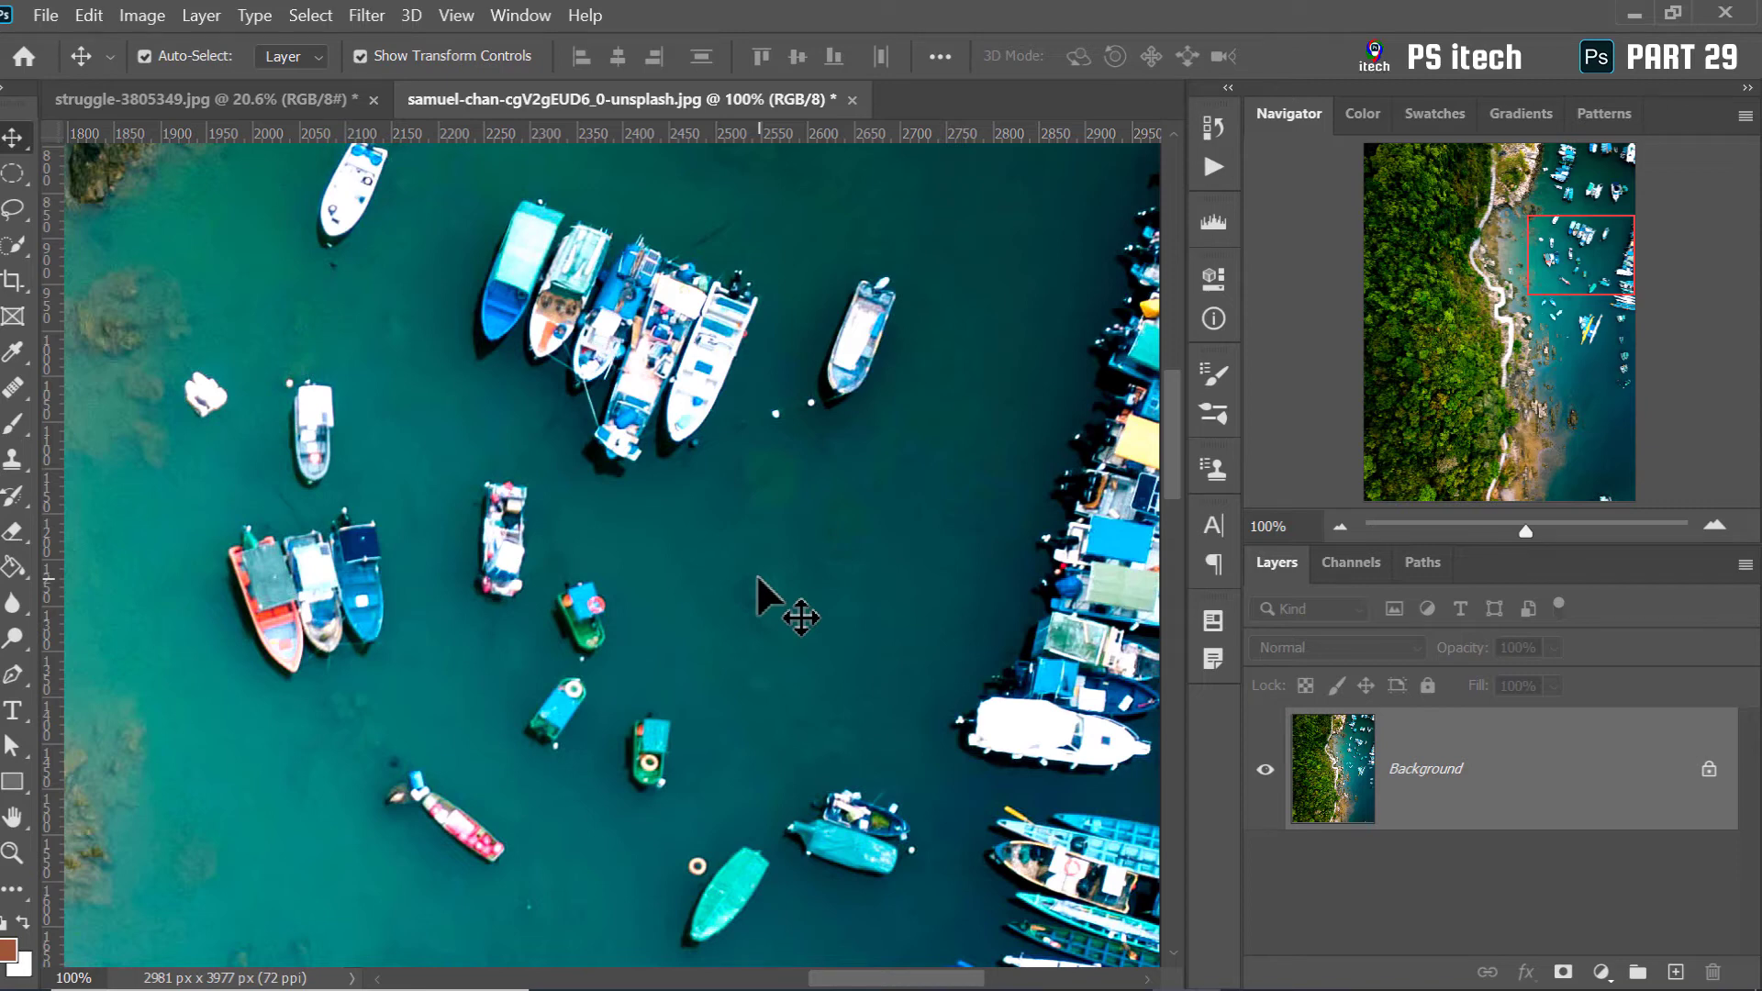
pyautogui.moveTo(494, 536); pyautogui.dragTo(598, 682)
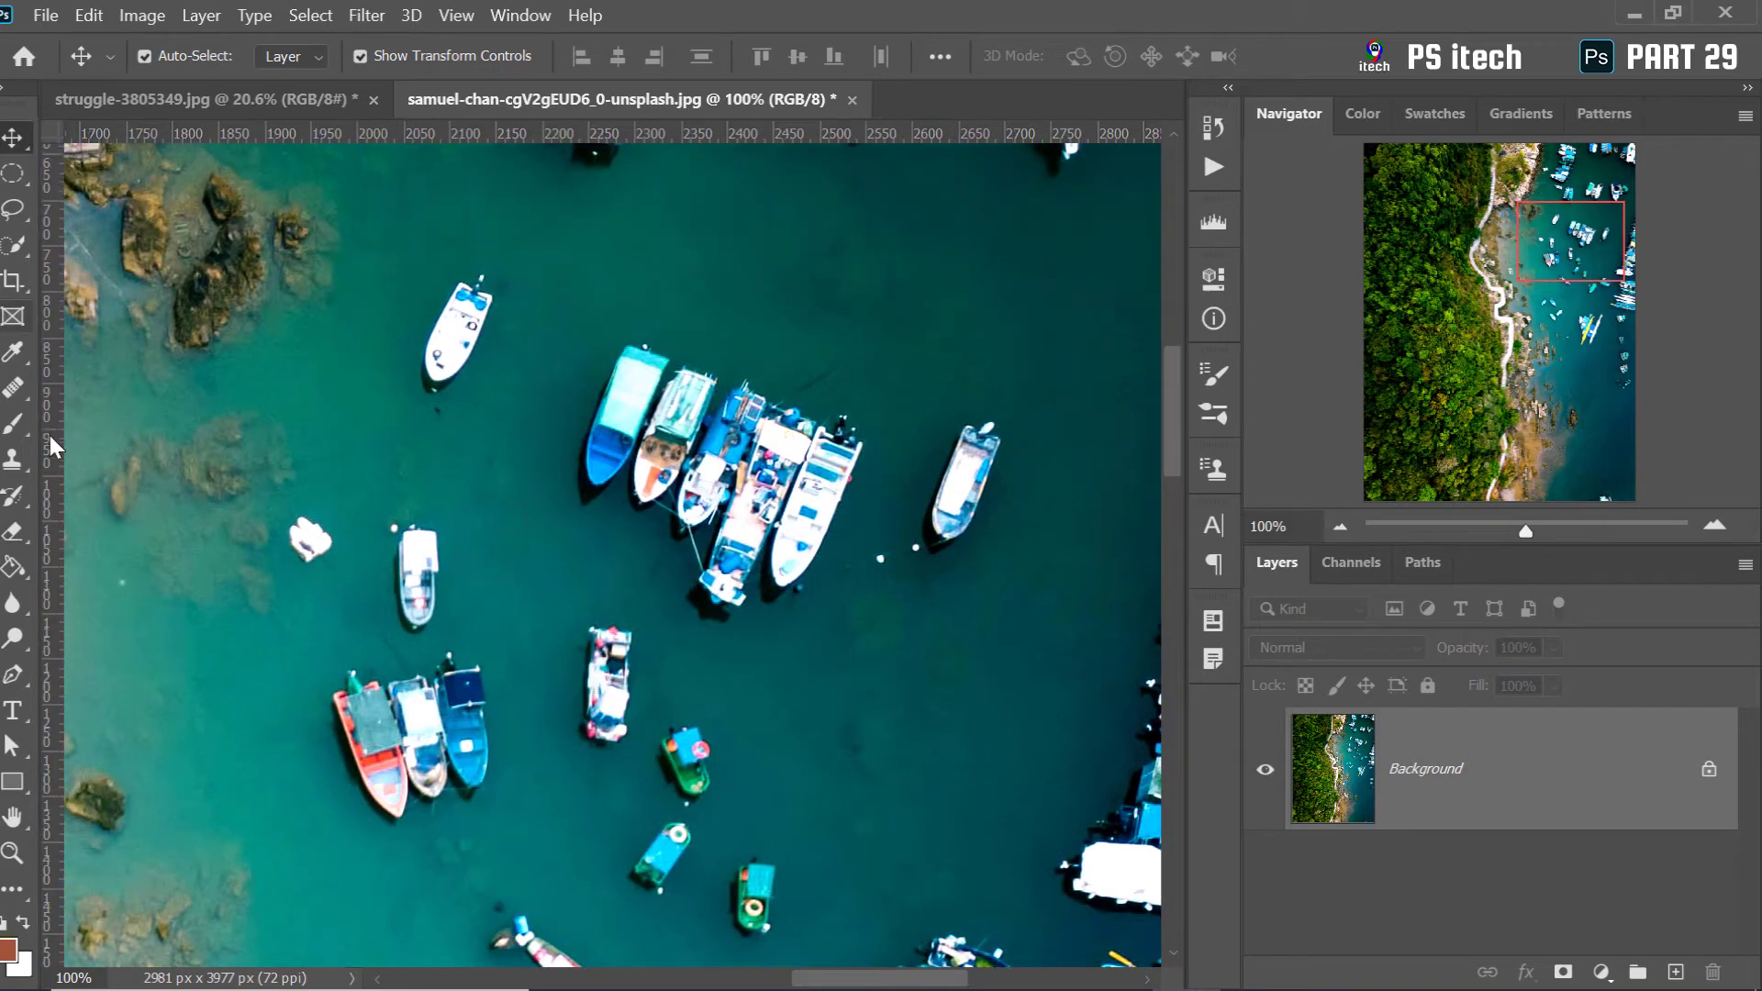
pyautogui.click(13, 387)
pyautogui.click(131, 415)
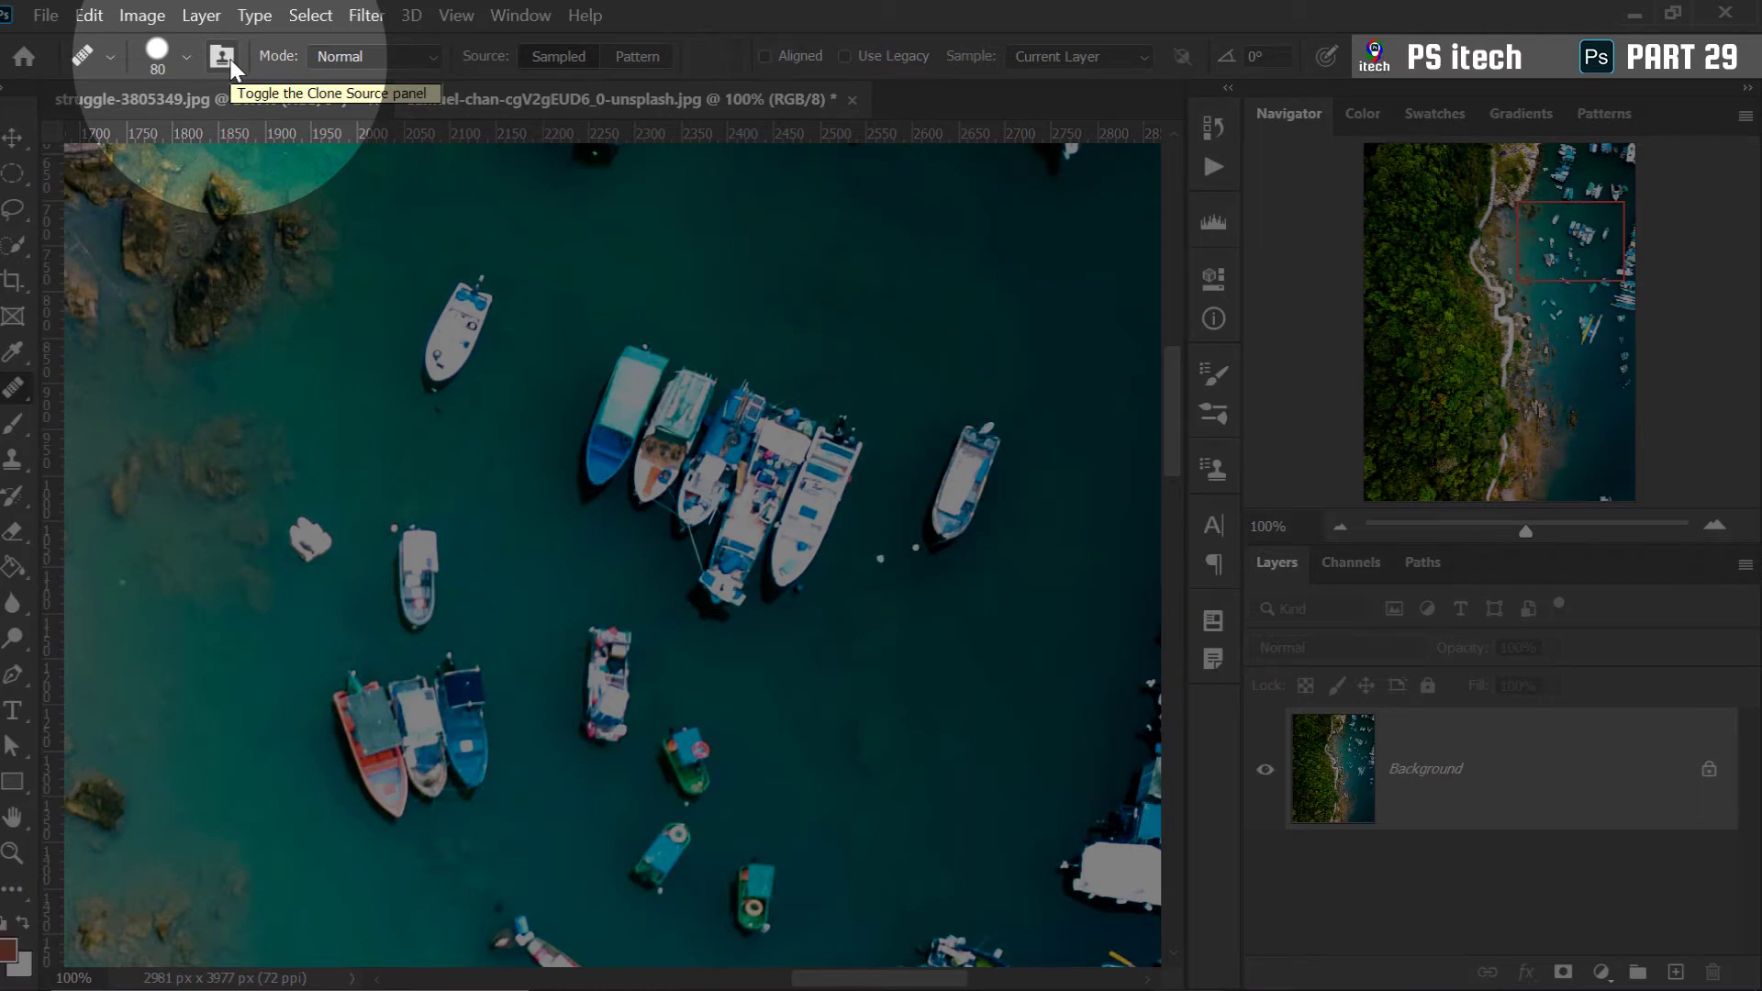
# Look at the Clone Source settings and the list of available panels, and hide Clone Source again
pyautogui.click(223, 58)
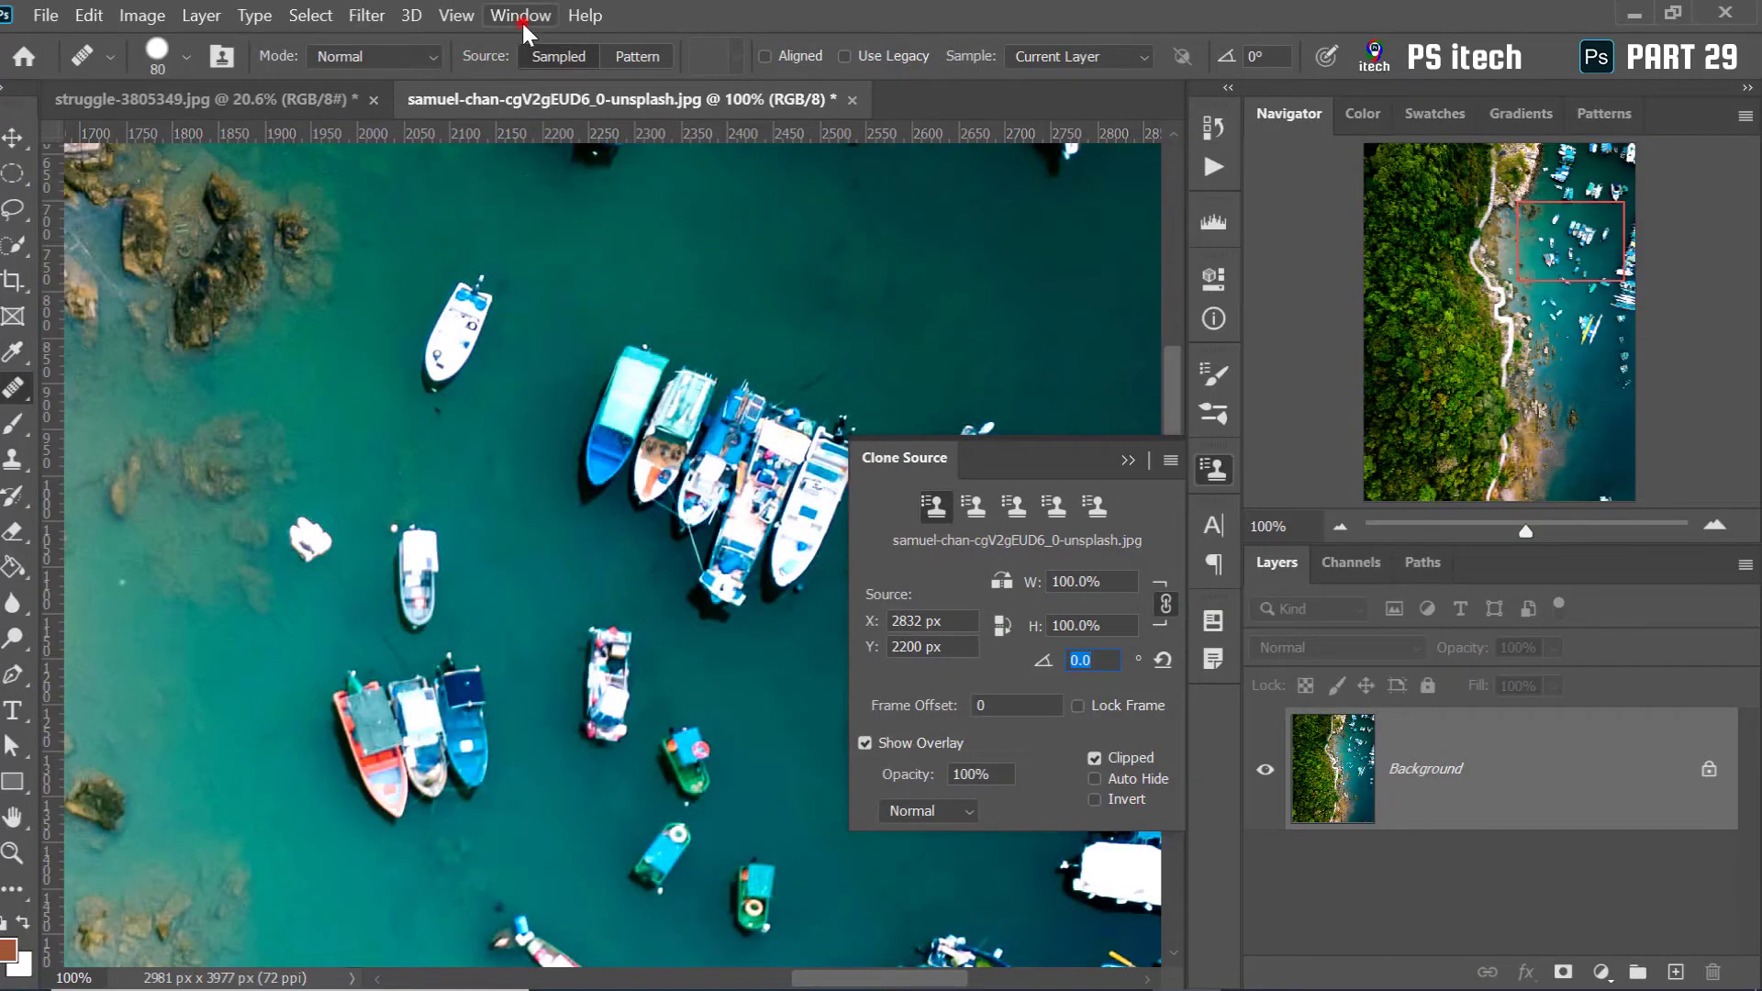
pyautogui.click(522, 20)
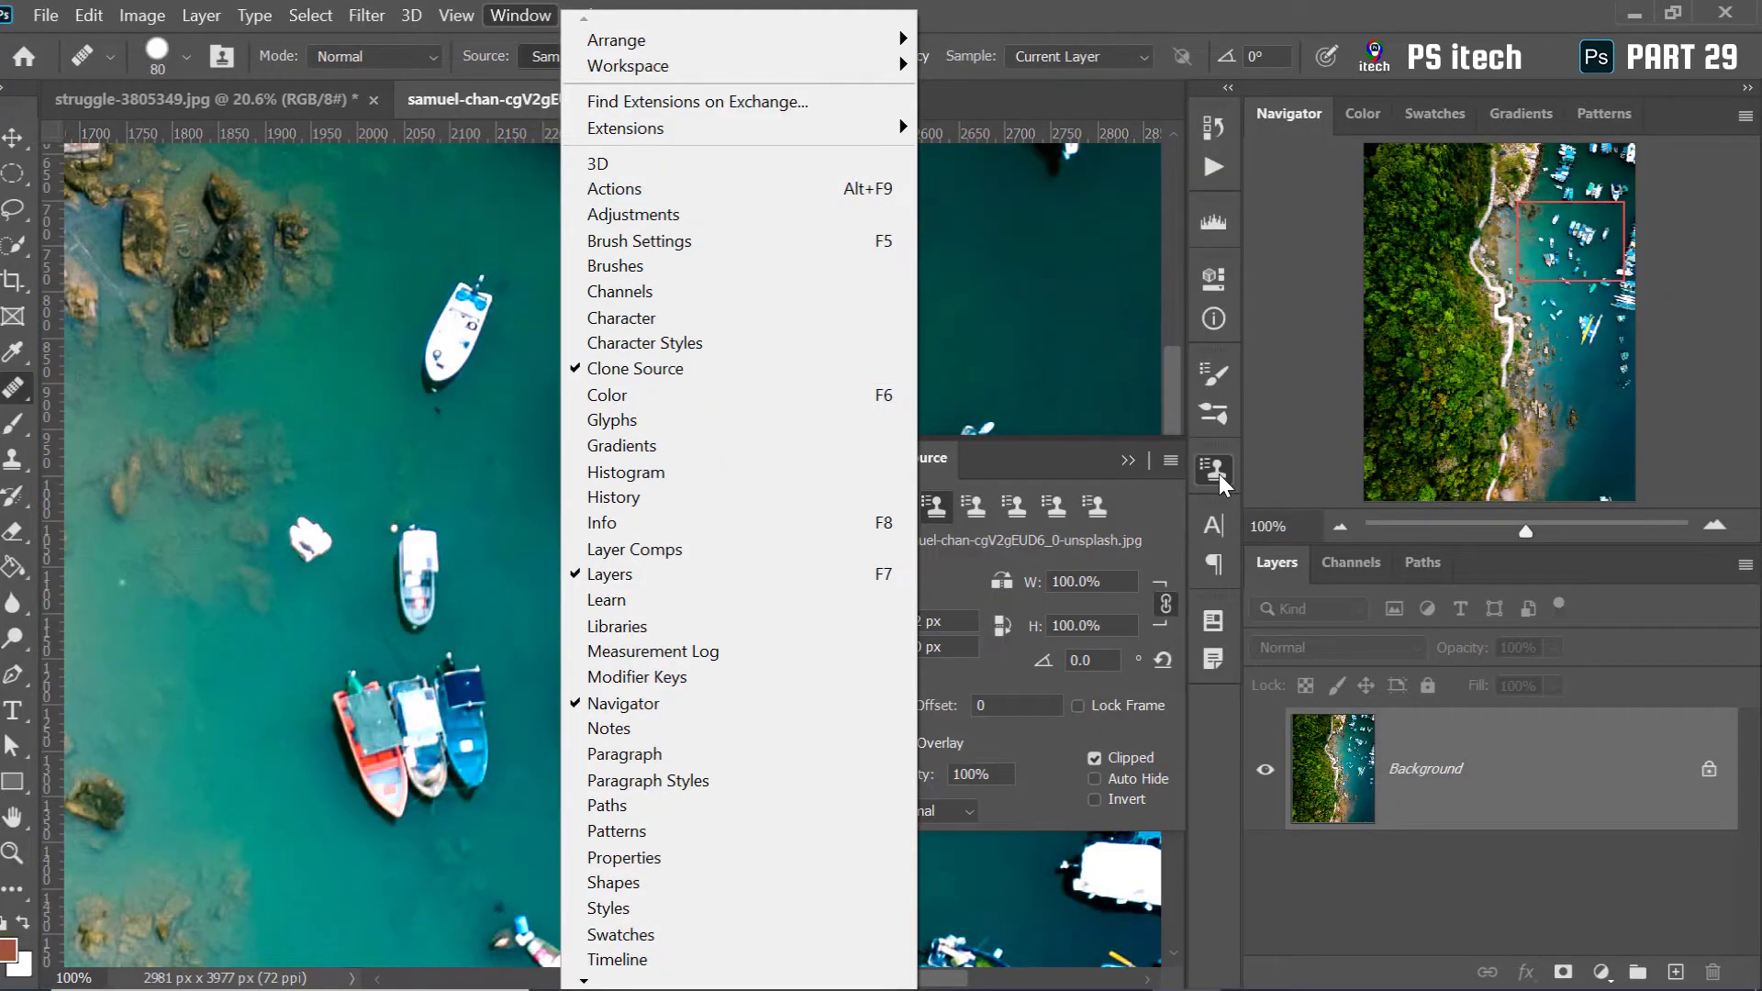
pyautogui.click(1218, 473)
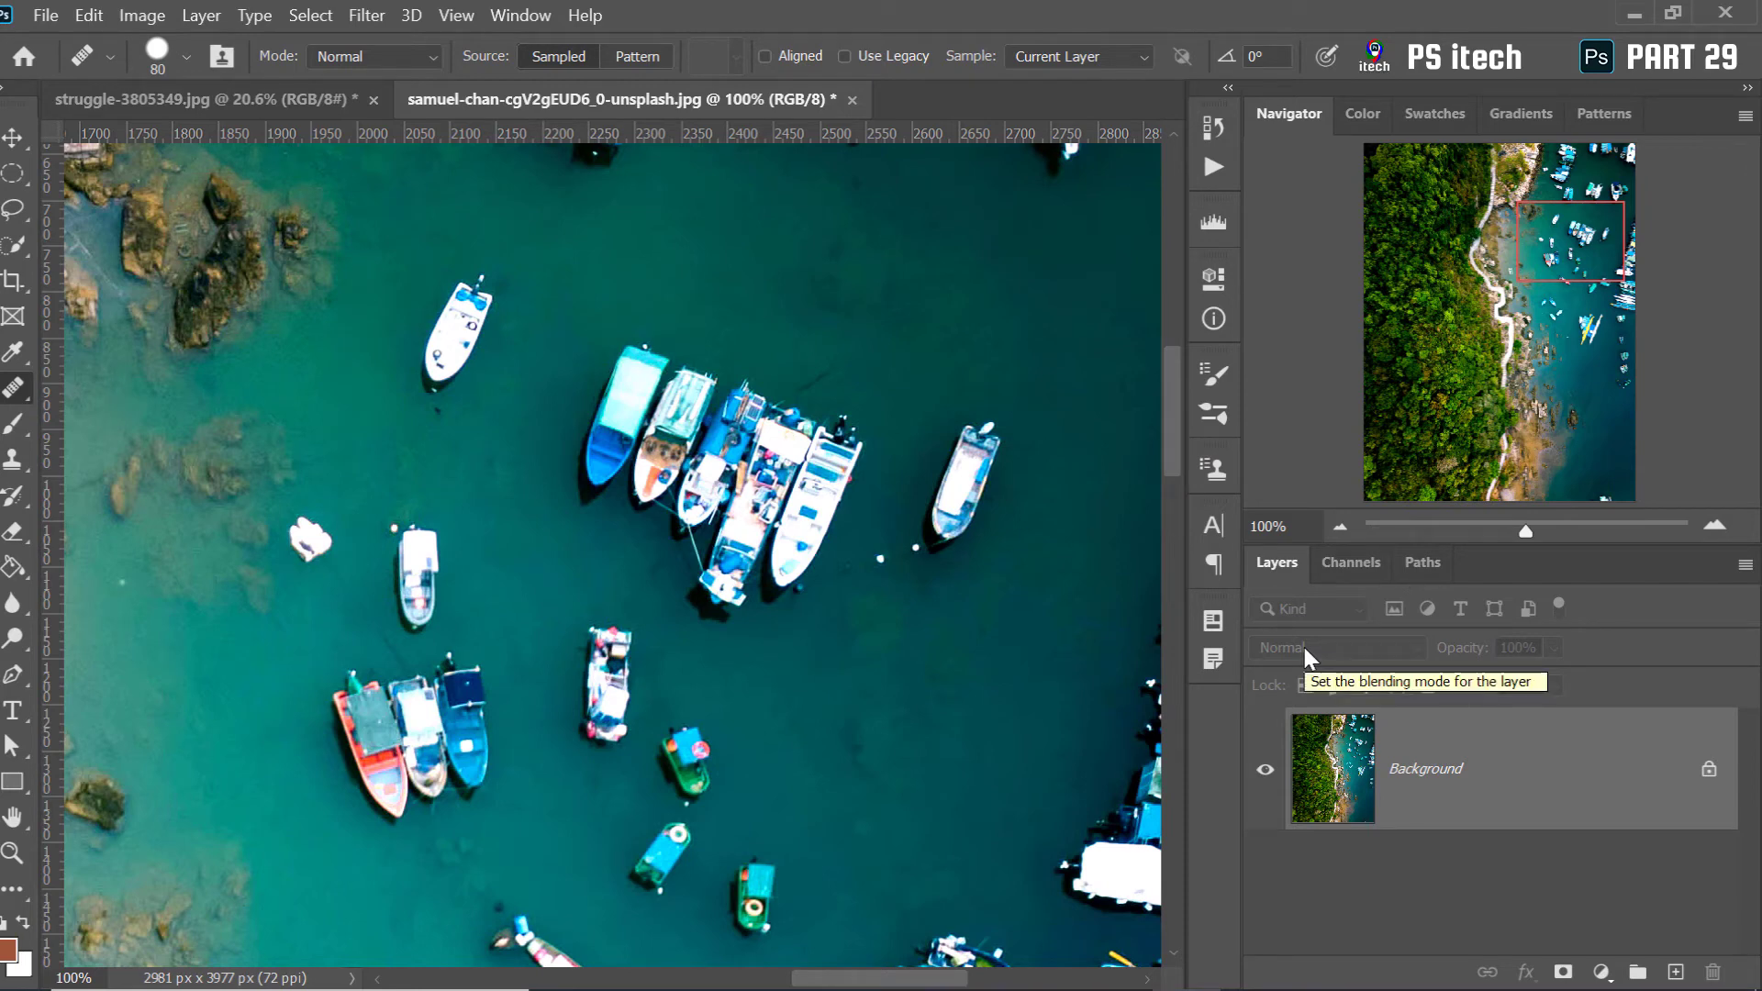
# Sample the lone white boat near the rocks, enlarge the Healing Brush to 150 px and undo the trial copy
pyautogui.keyDown('alt'); pyautogui.click(453, 335); pyautogui.keyUp('alt')
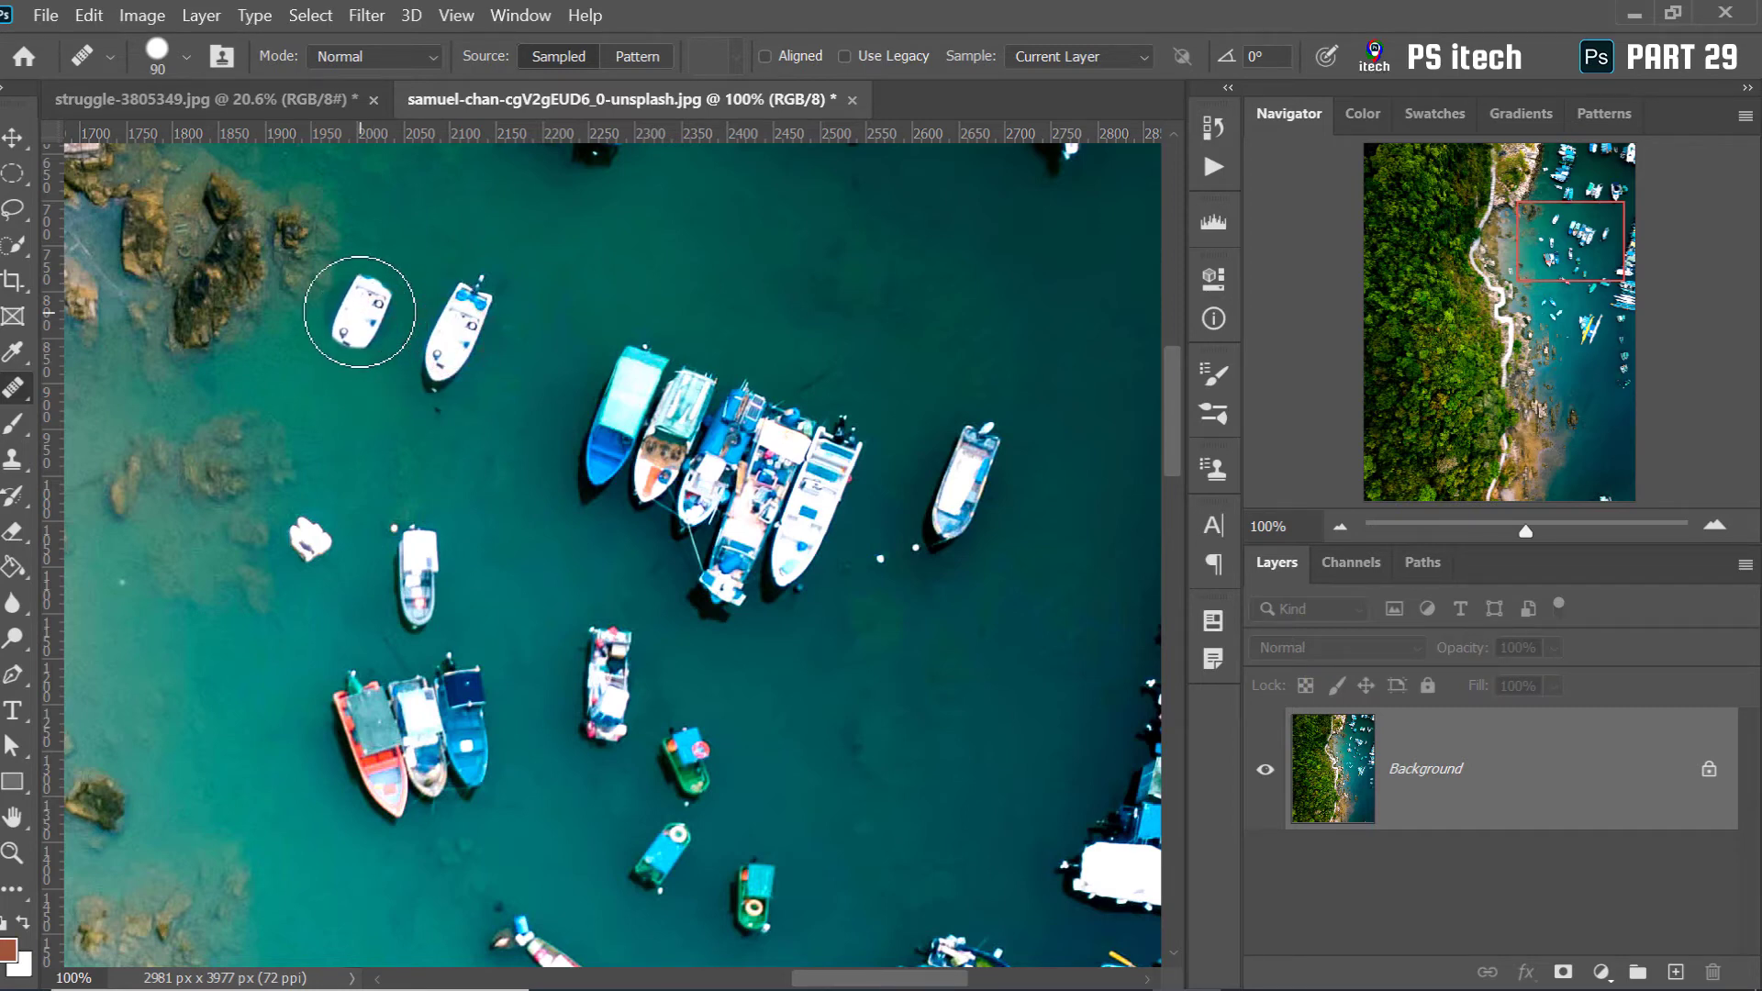
pyautogui.press(']')
pyautogui.press(']')
pyautogui.press(']')
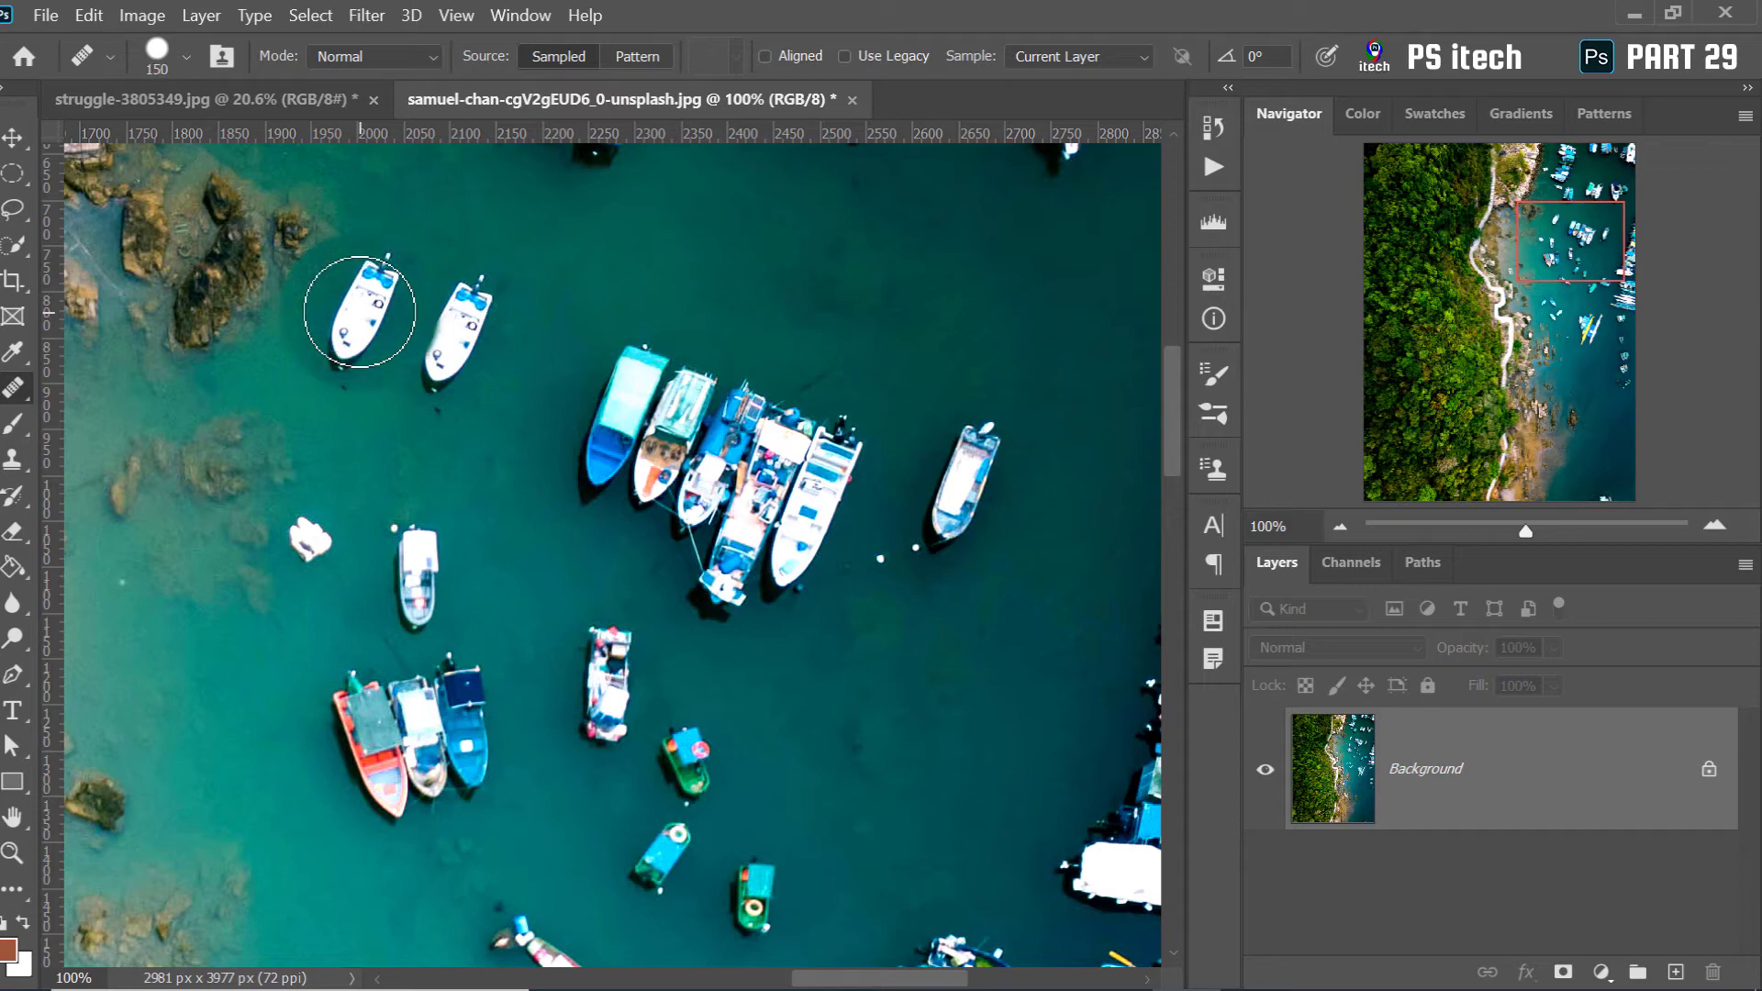
pyautogui.hotkey('ctrl', 'z')
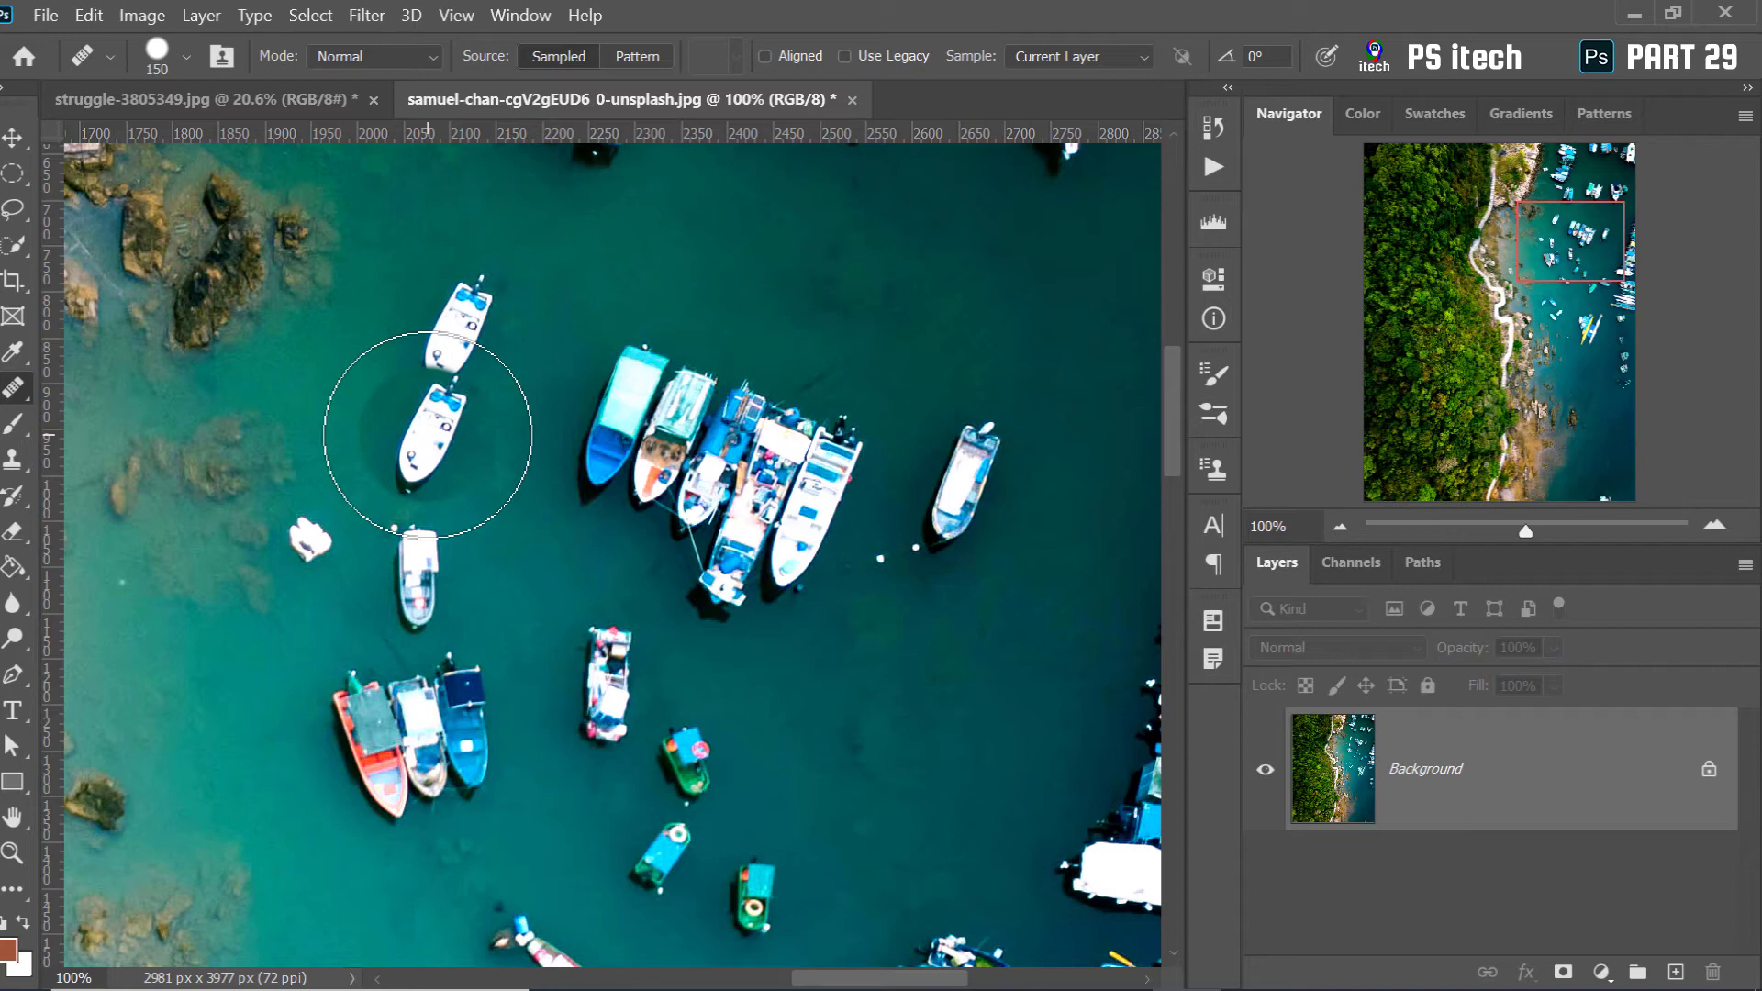
# Rotate the clone source to -180° and paint copies of the white boat beside it, across the open water and near the rocky shore
pyautogui.click(220, 56)
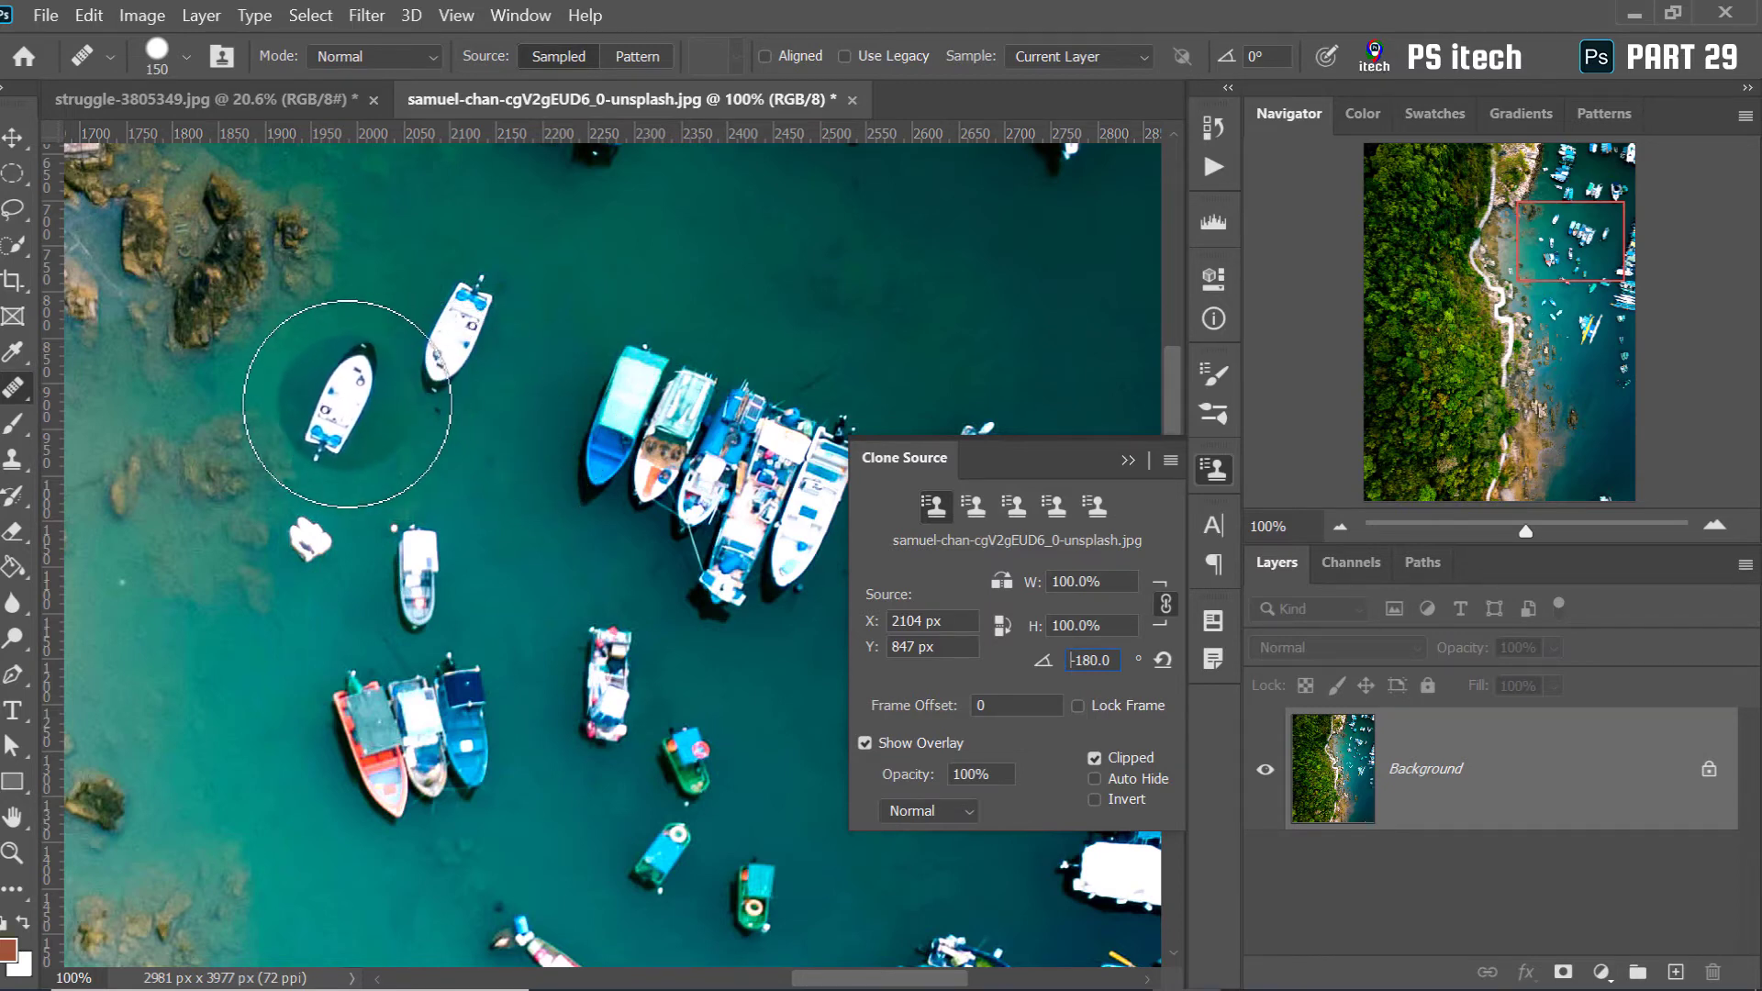
pyautogui.click(347, 403)
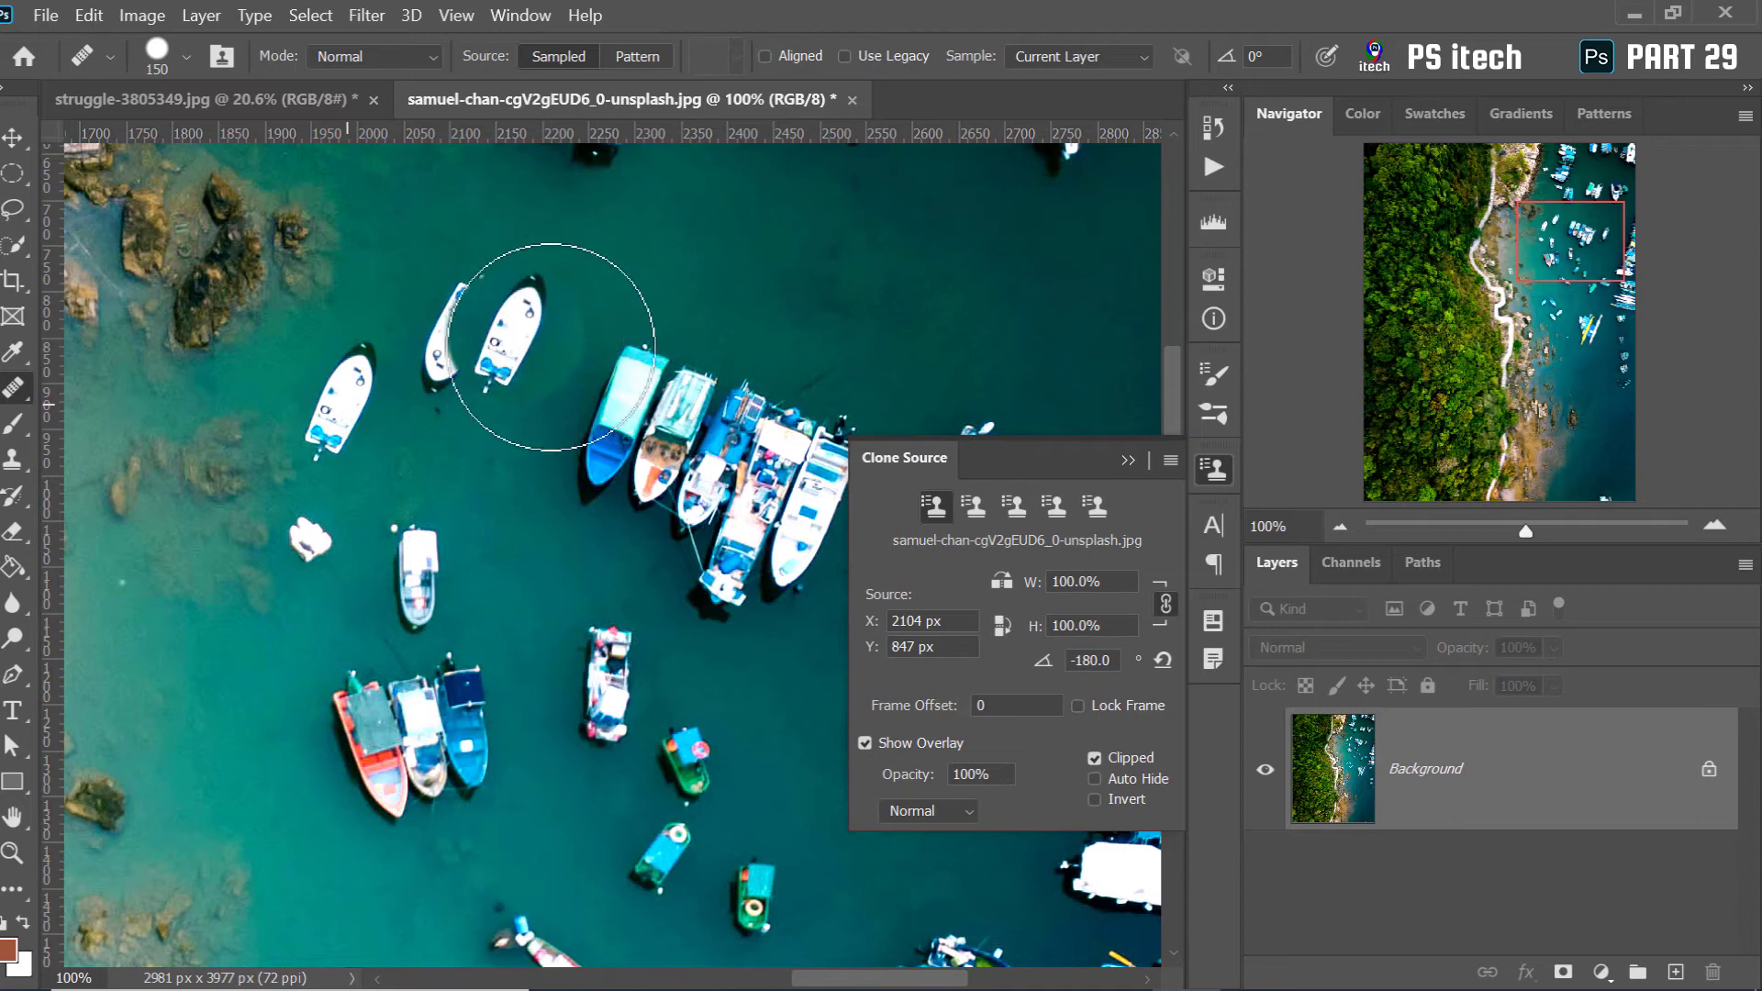
pyautogui.click(1082, 291)
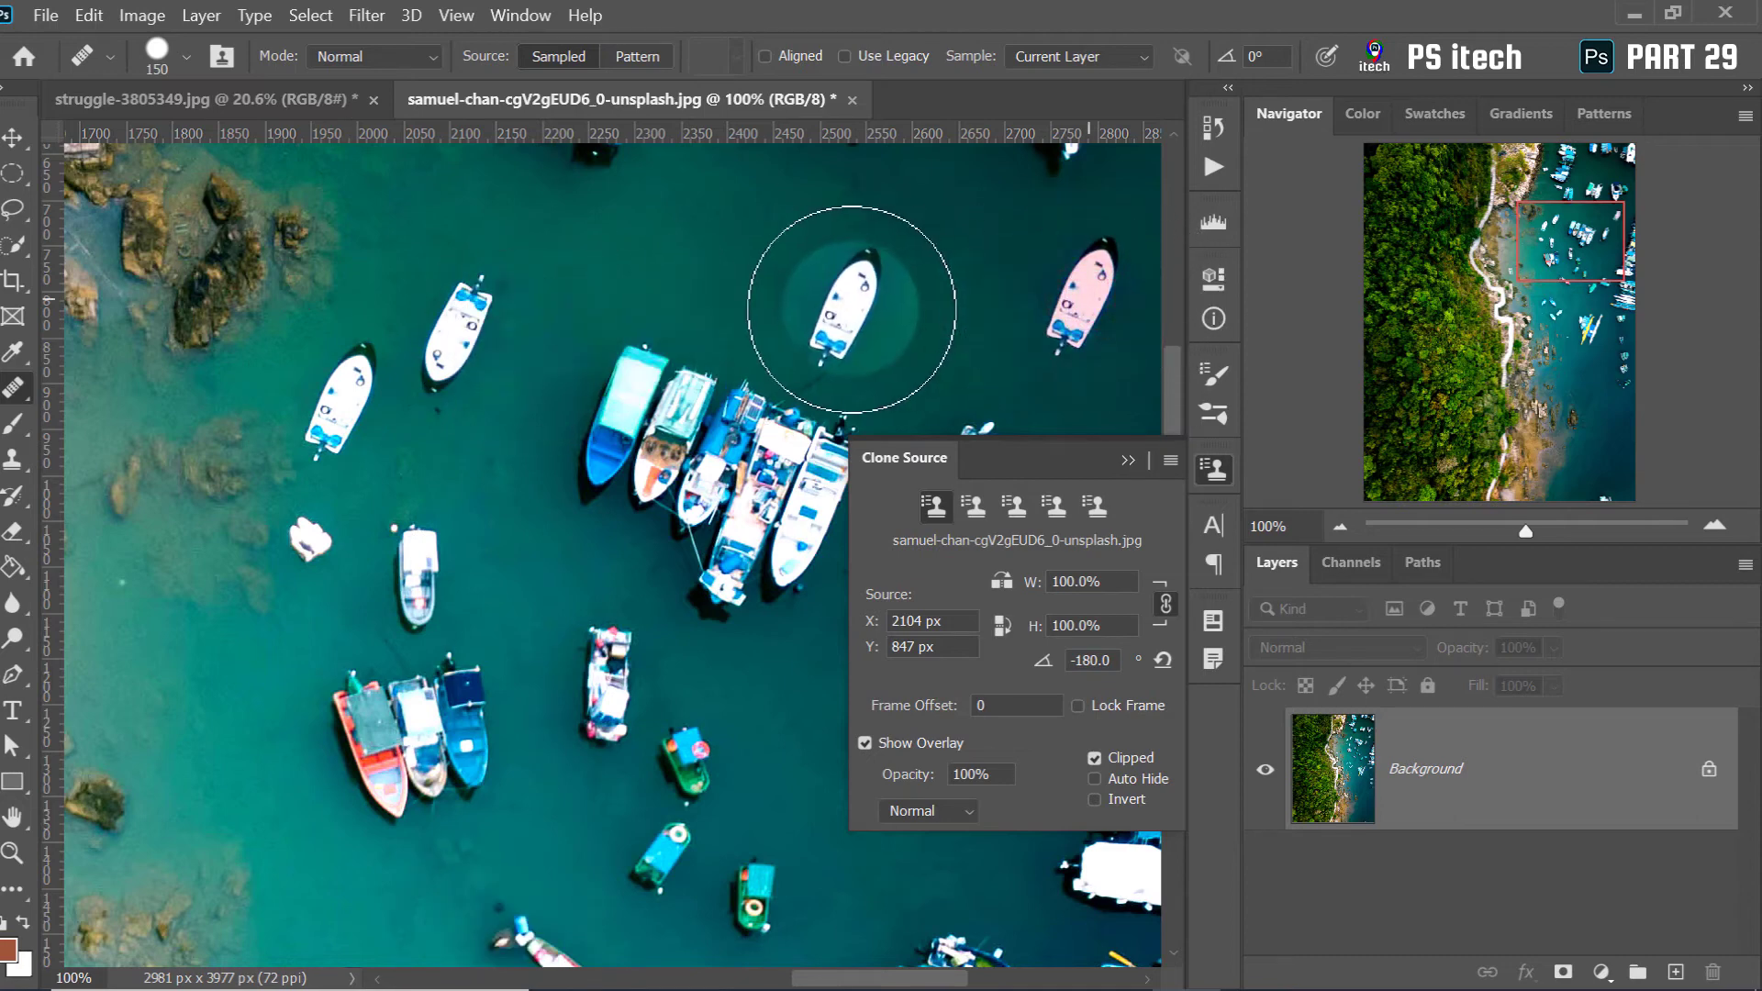
pyautogui.click(156, 674)
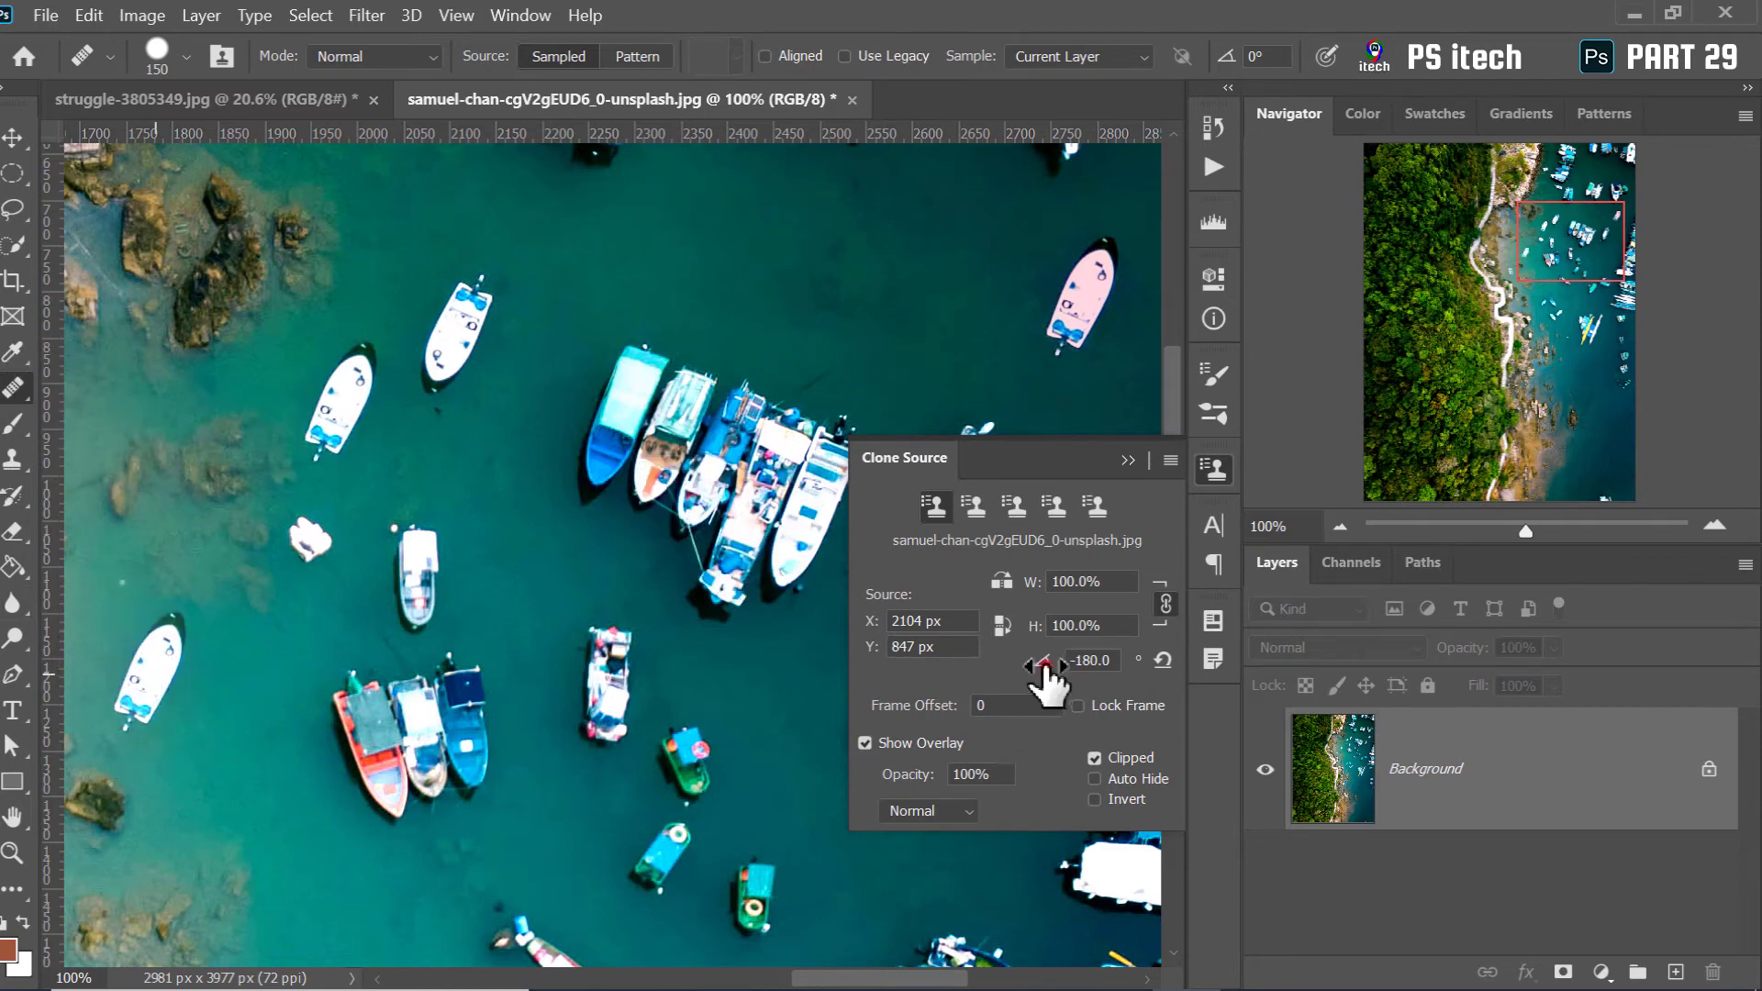
# Set the clone source rotation to 90°, sample the pinkish boat in the open water and paint a rotated copy beside it
pyautogui.moveTo(1045, 665)
pyautogui.mouseDown()
pyautogui.moveTo(408, 677)
pyautogui.moveTo(1761, 657)
pyautogui.mouseUp()
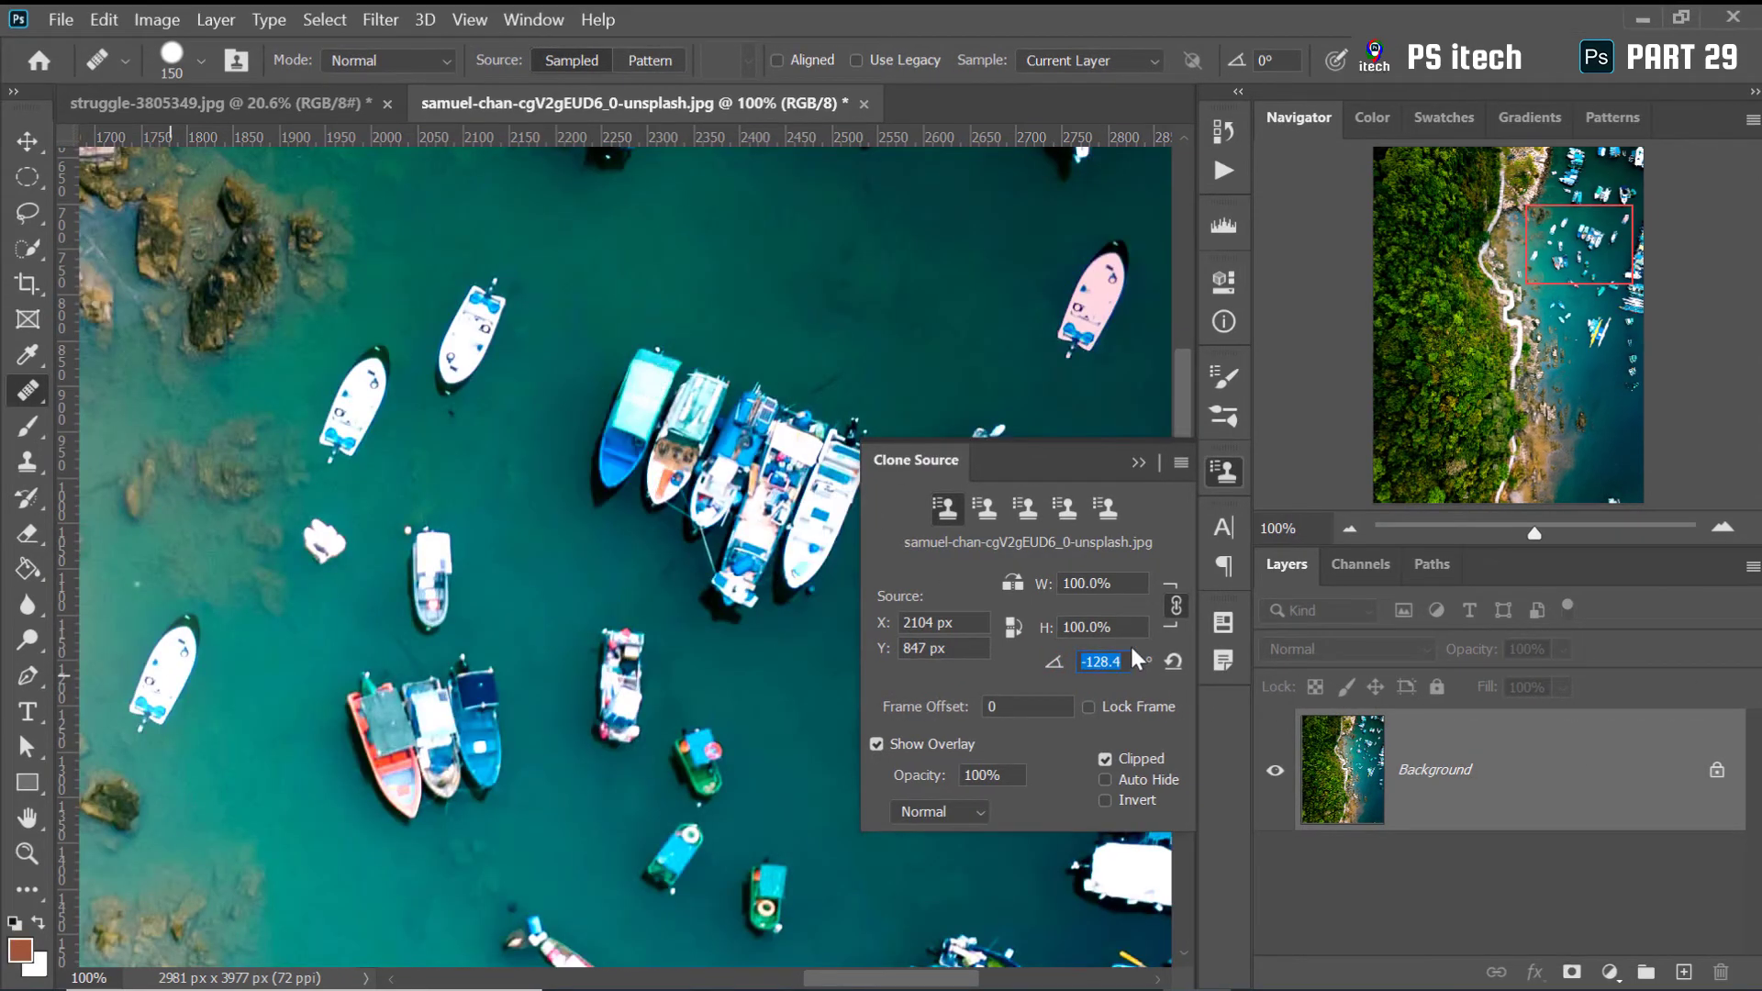
pyautogui.press('Return')
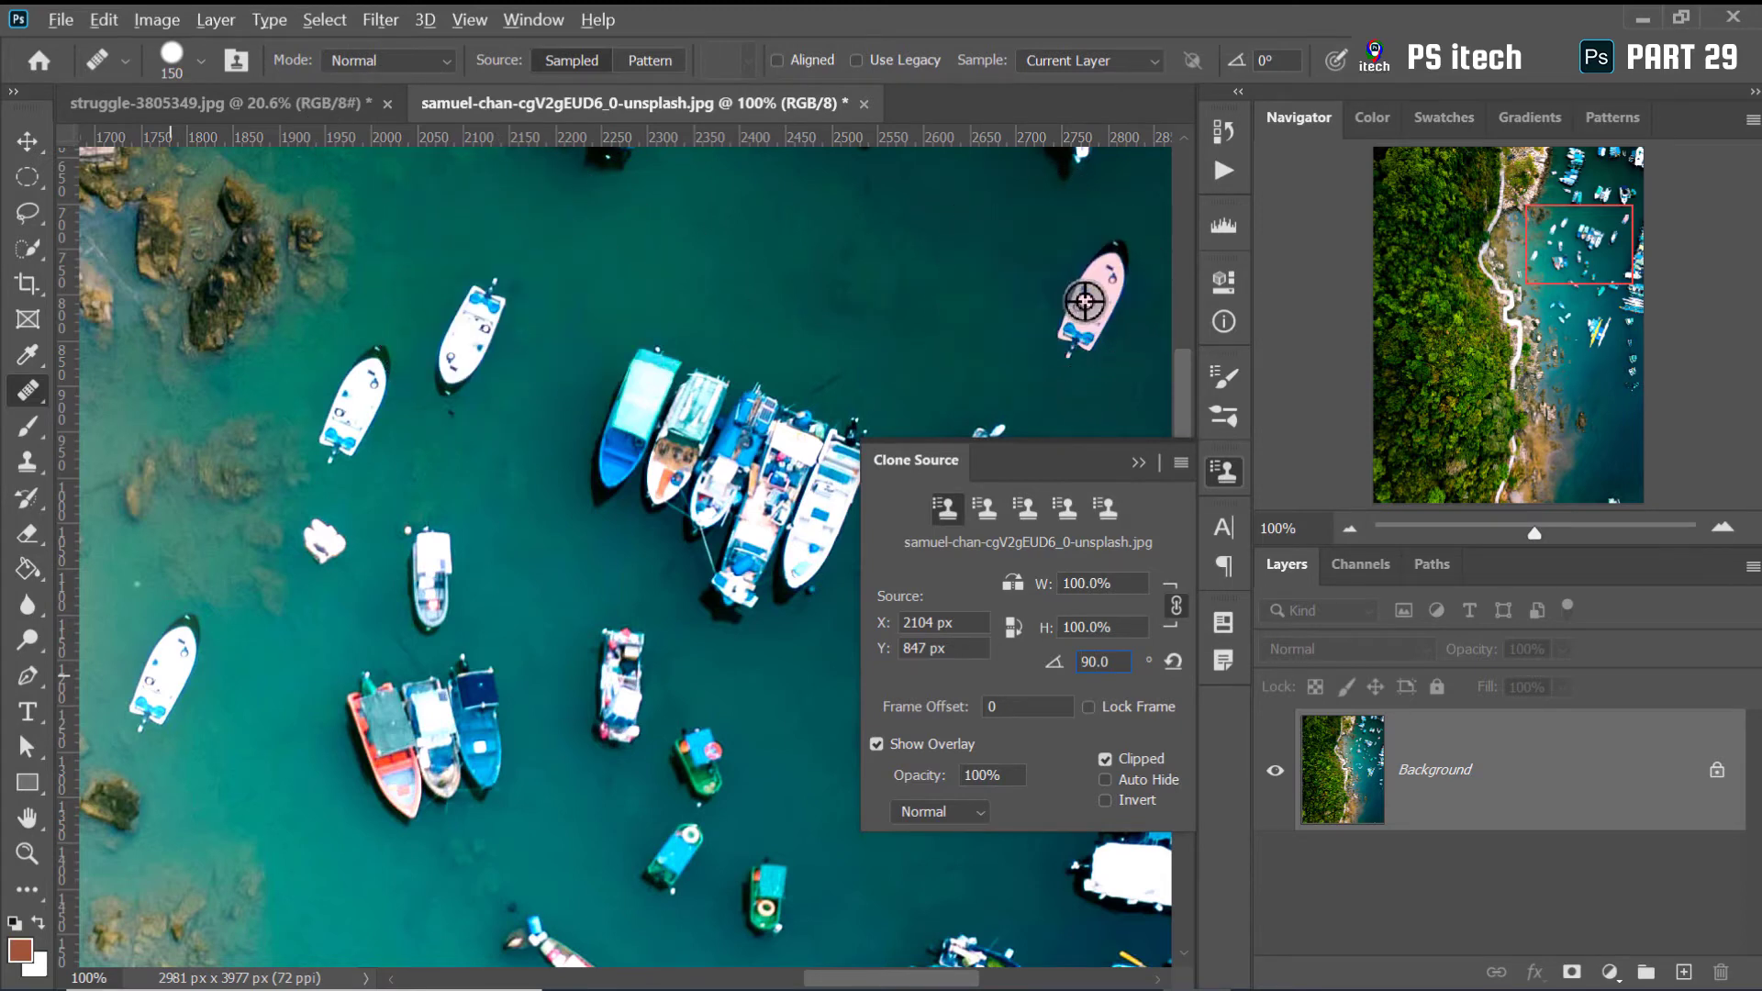
pyautogui.keyDown('alt'); pyautogui.click(1094, 300); pyautogui.keyUp('alt')
pyautogui.click(862, 267)
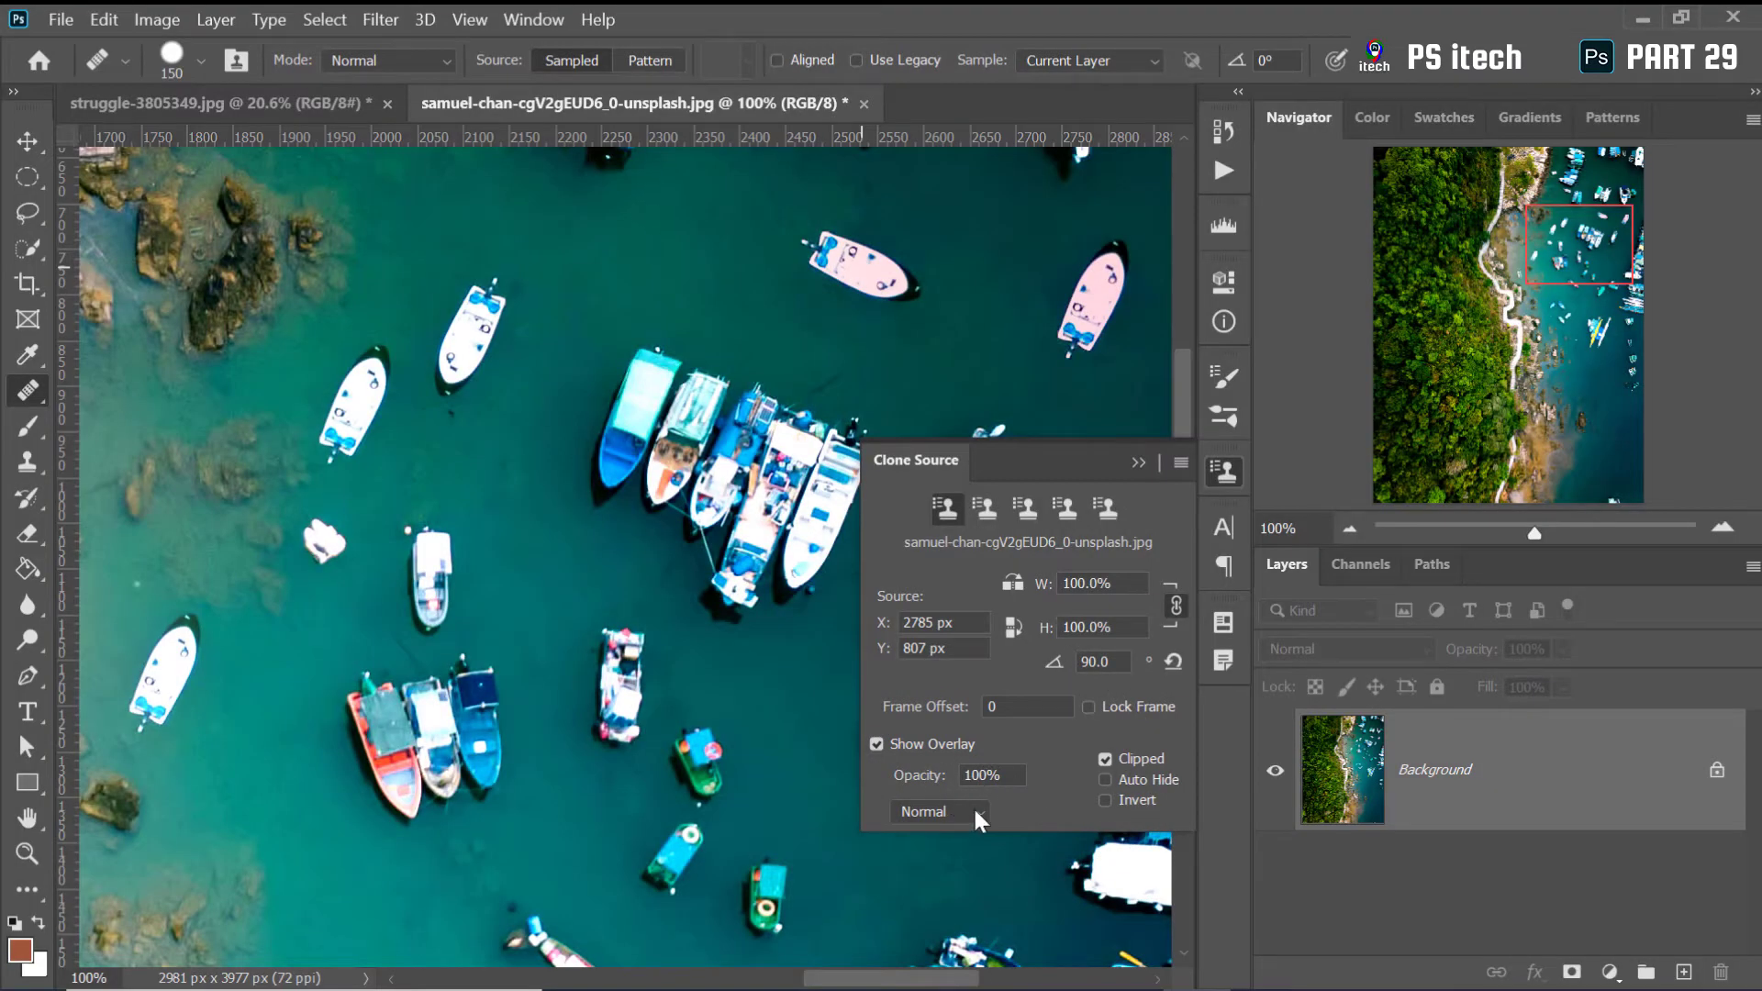
# Change the Healing Brush blending mode to Replace
pyautogui.click(976, 810)
pyautogui.click(975, 810)
pyautogui.click(412, 62)
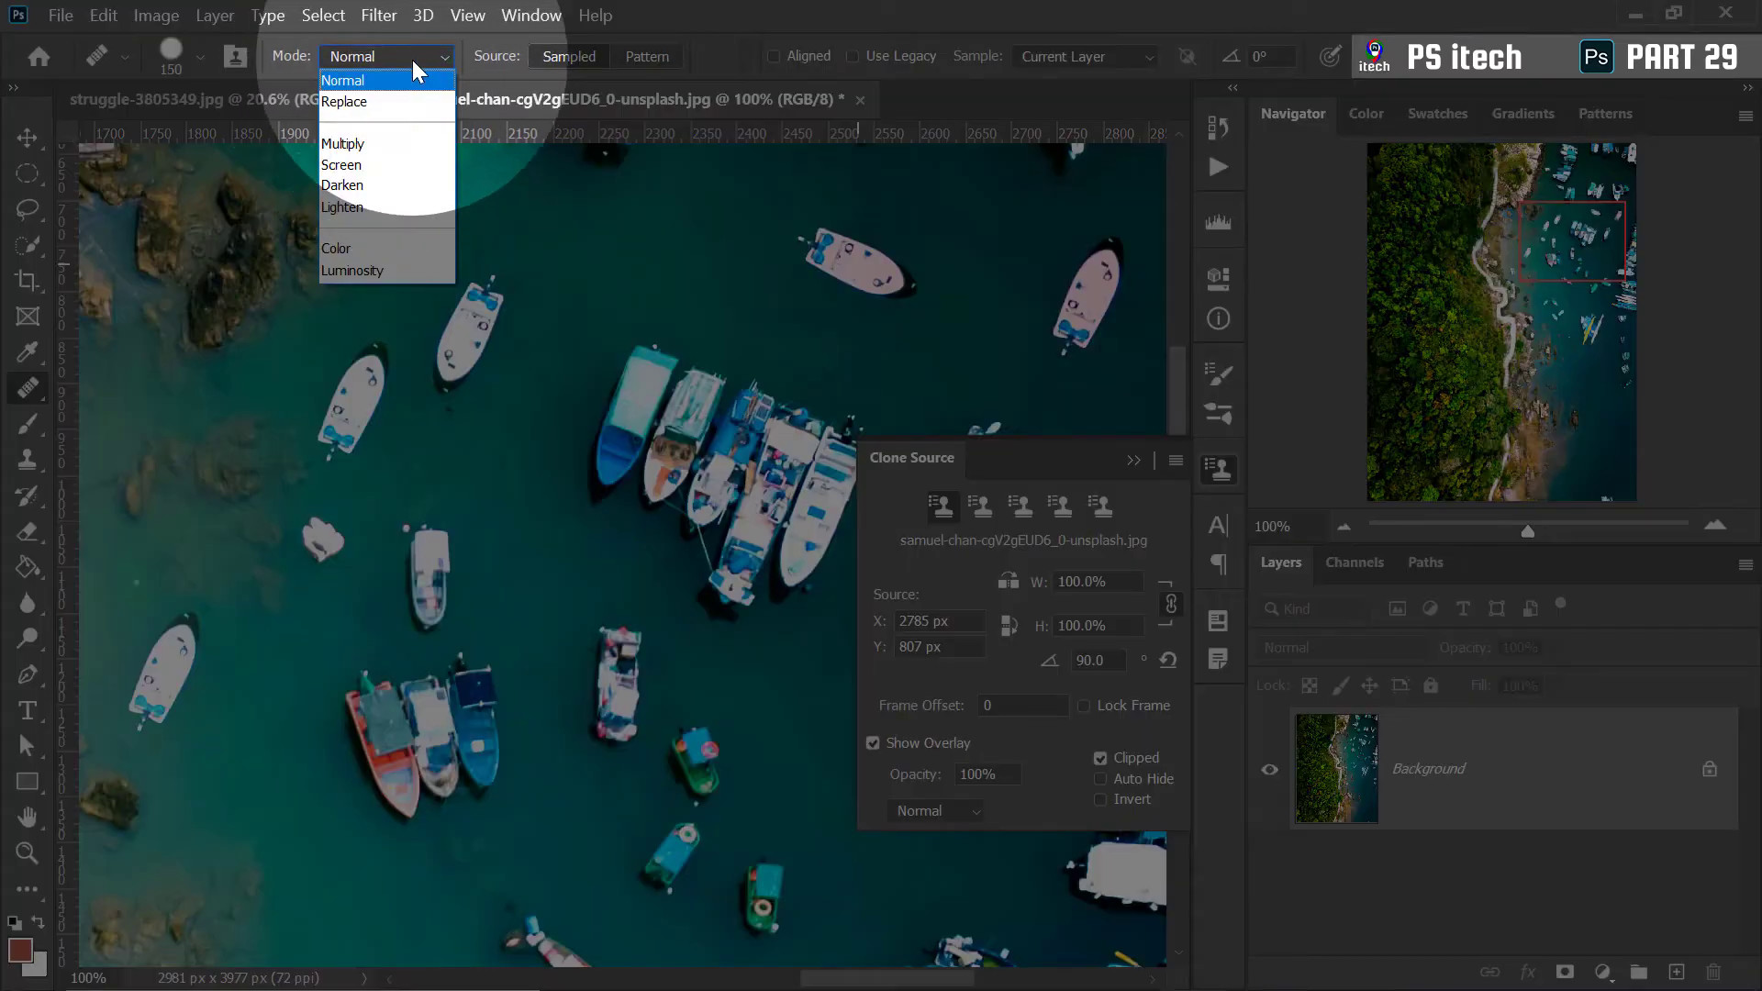
pyautogui.click(412, 62)
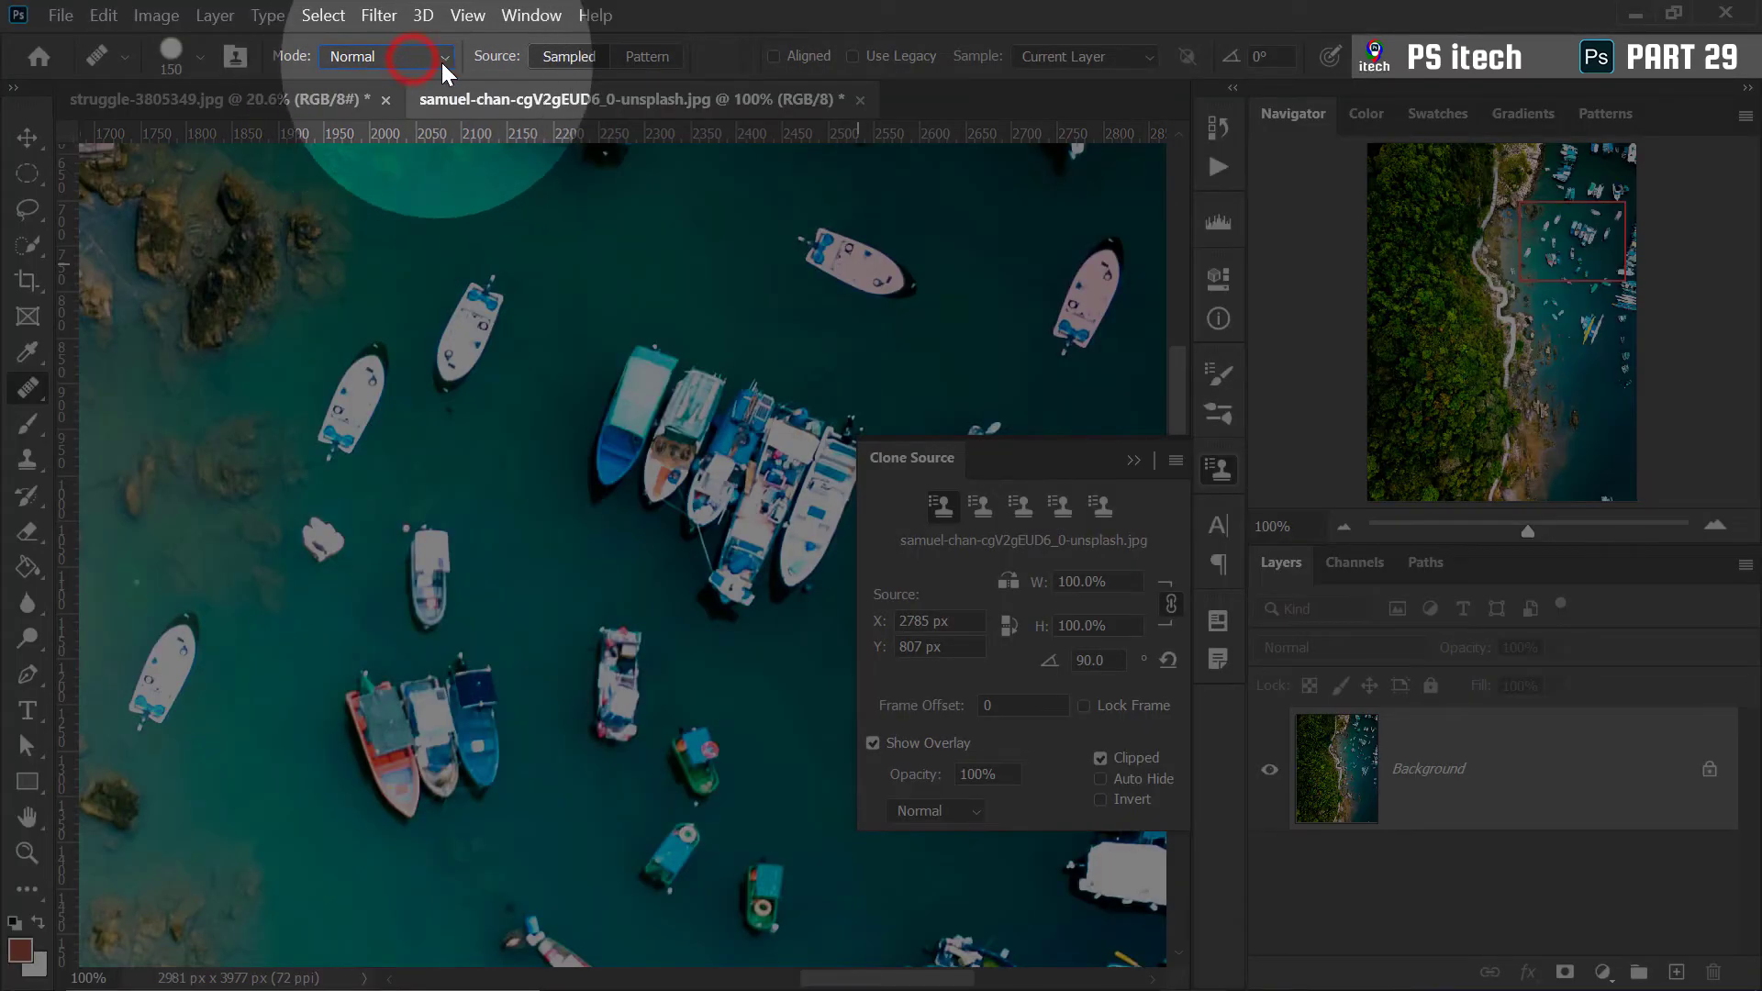
pyautogui.click(444, 65)
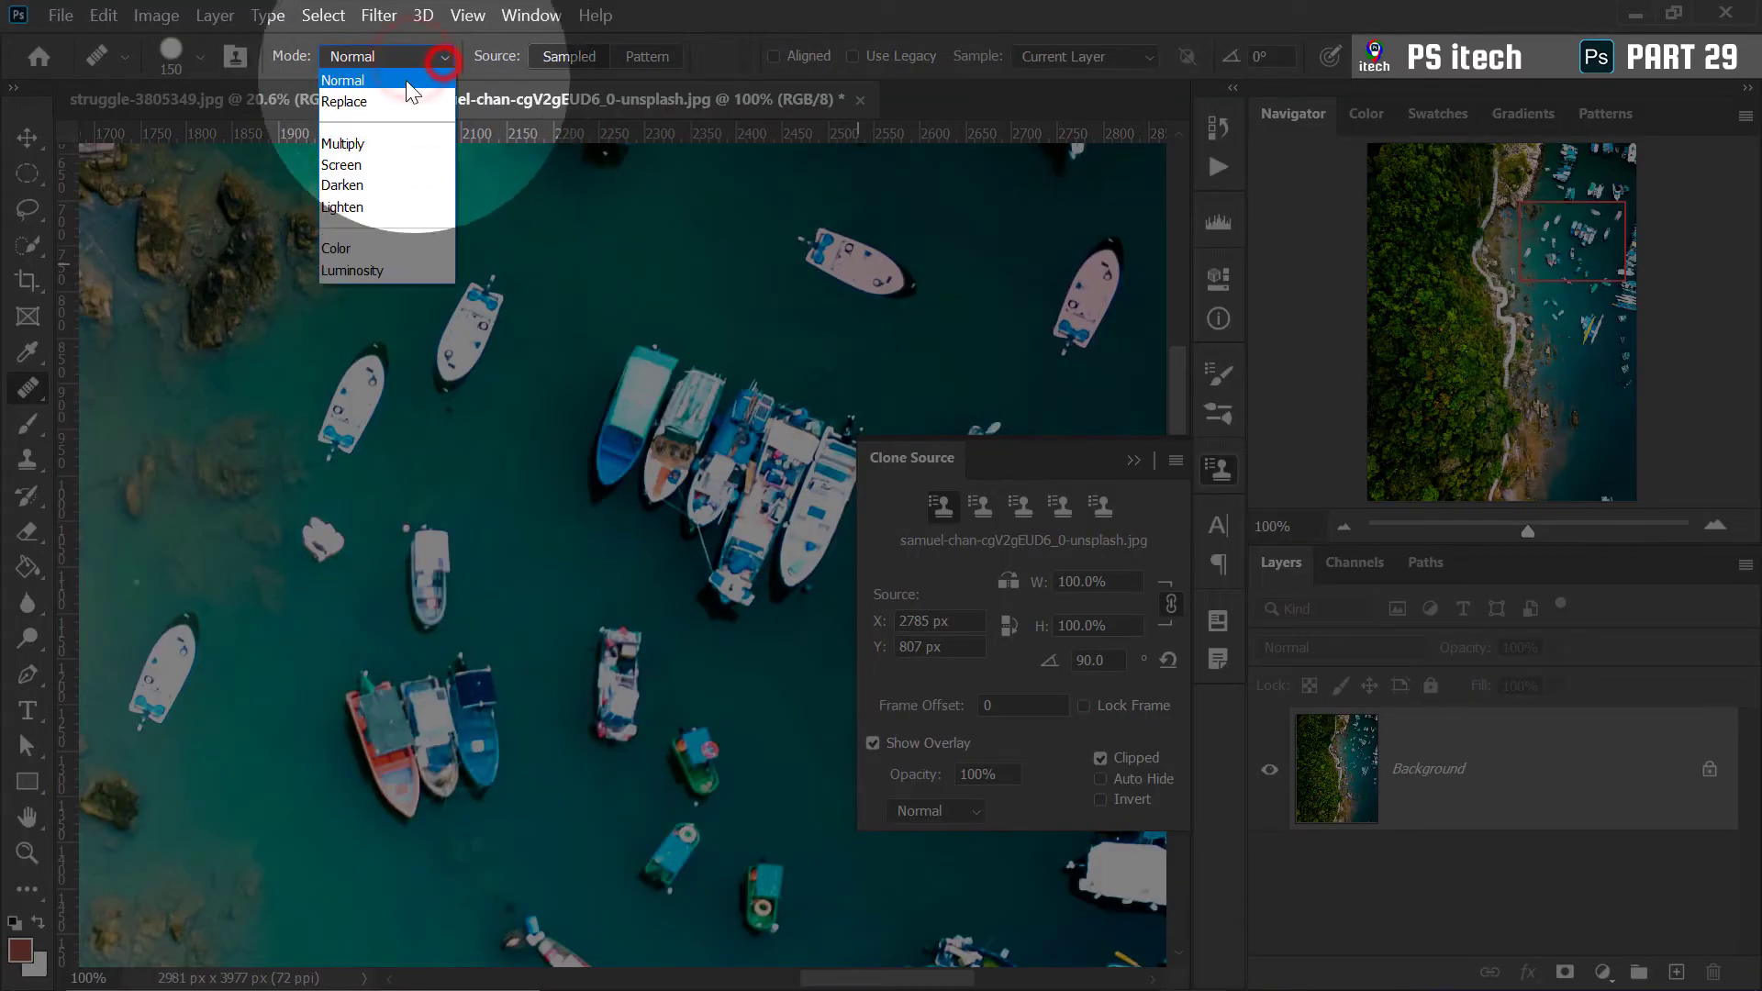
pyautogui.click(352, 85)
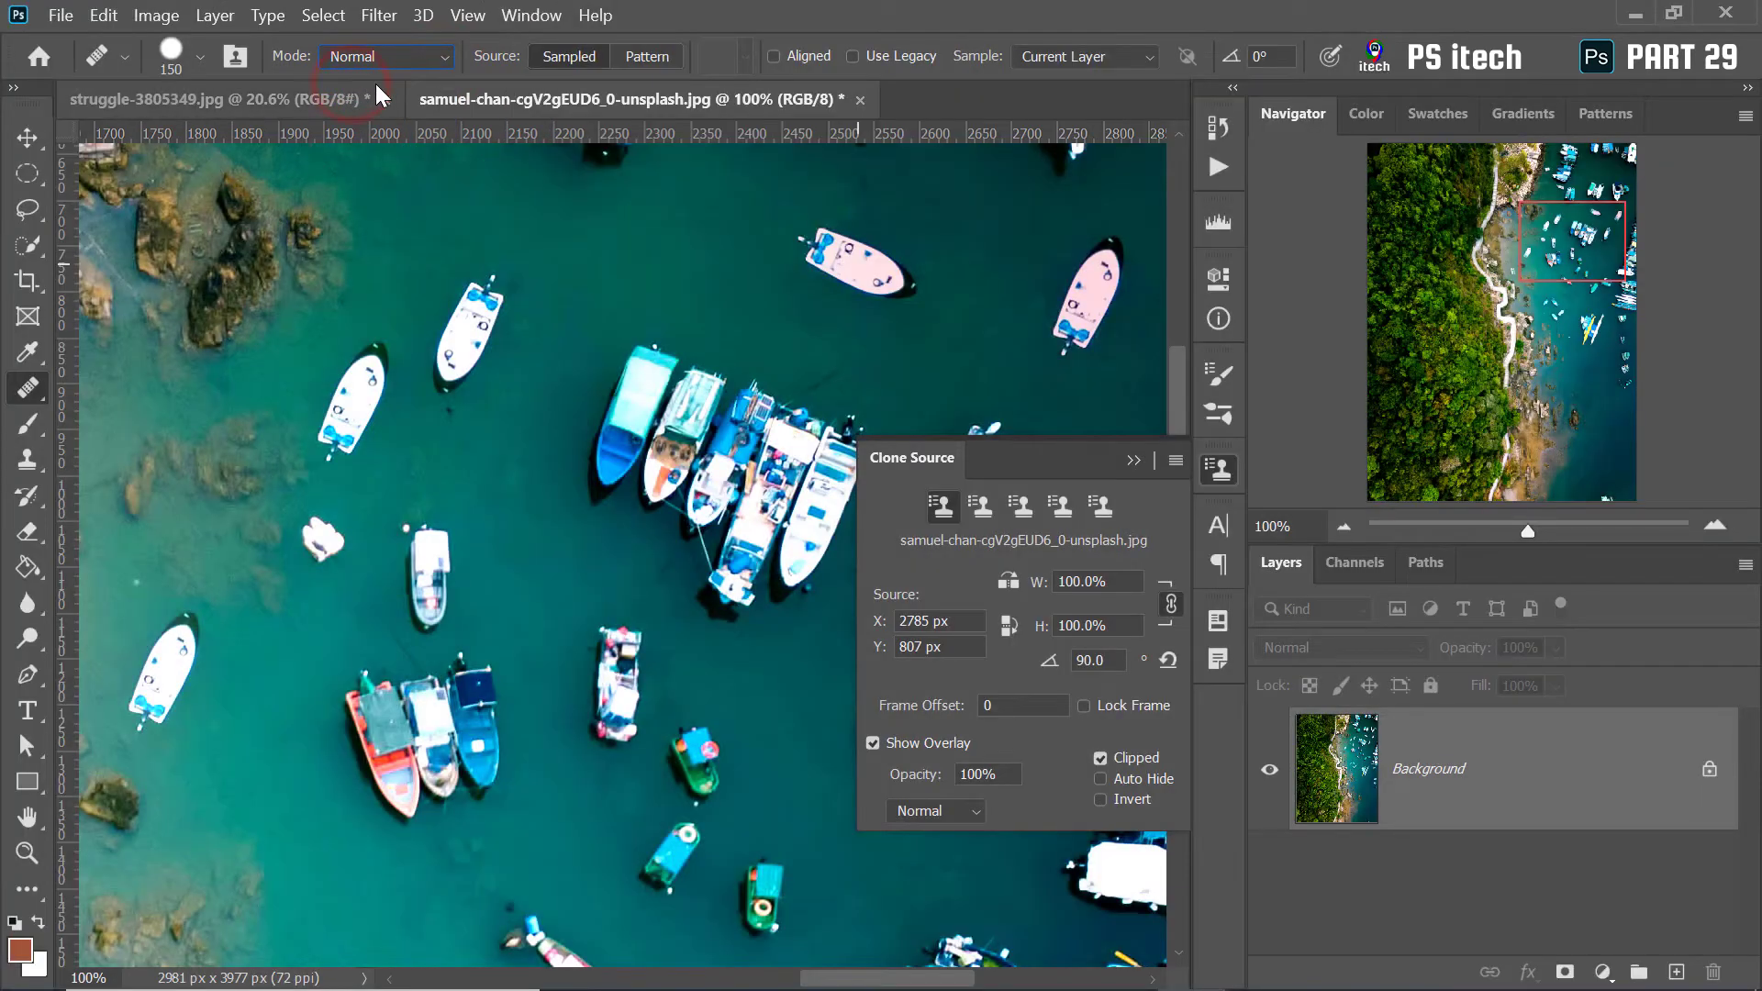
pyautogui.click(376, 103)
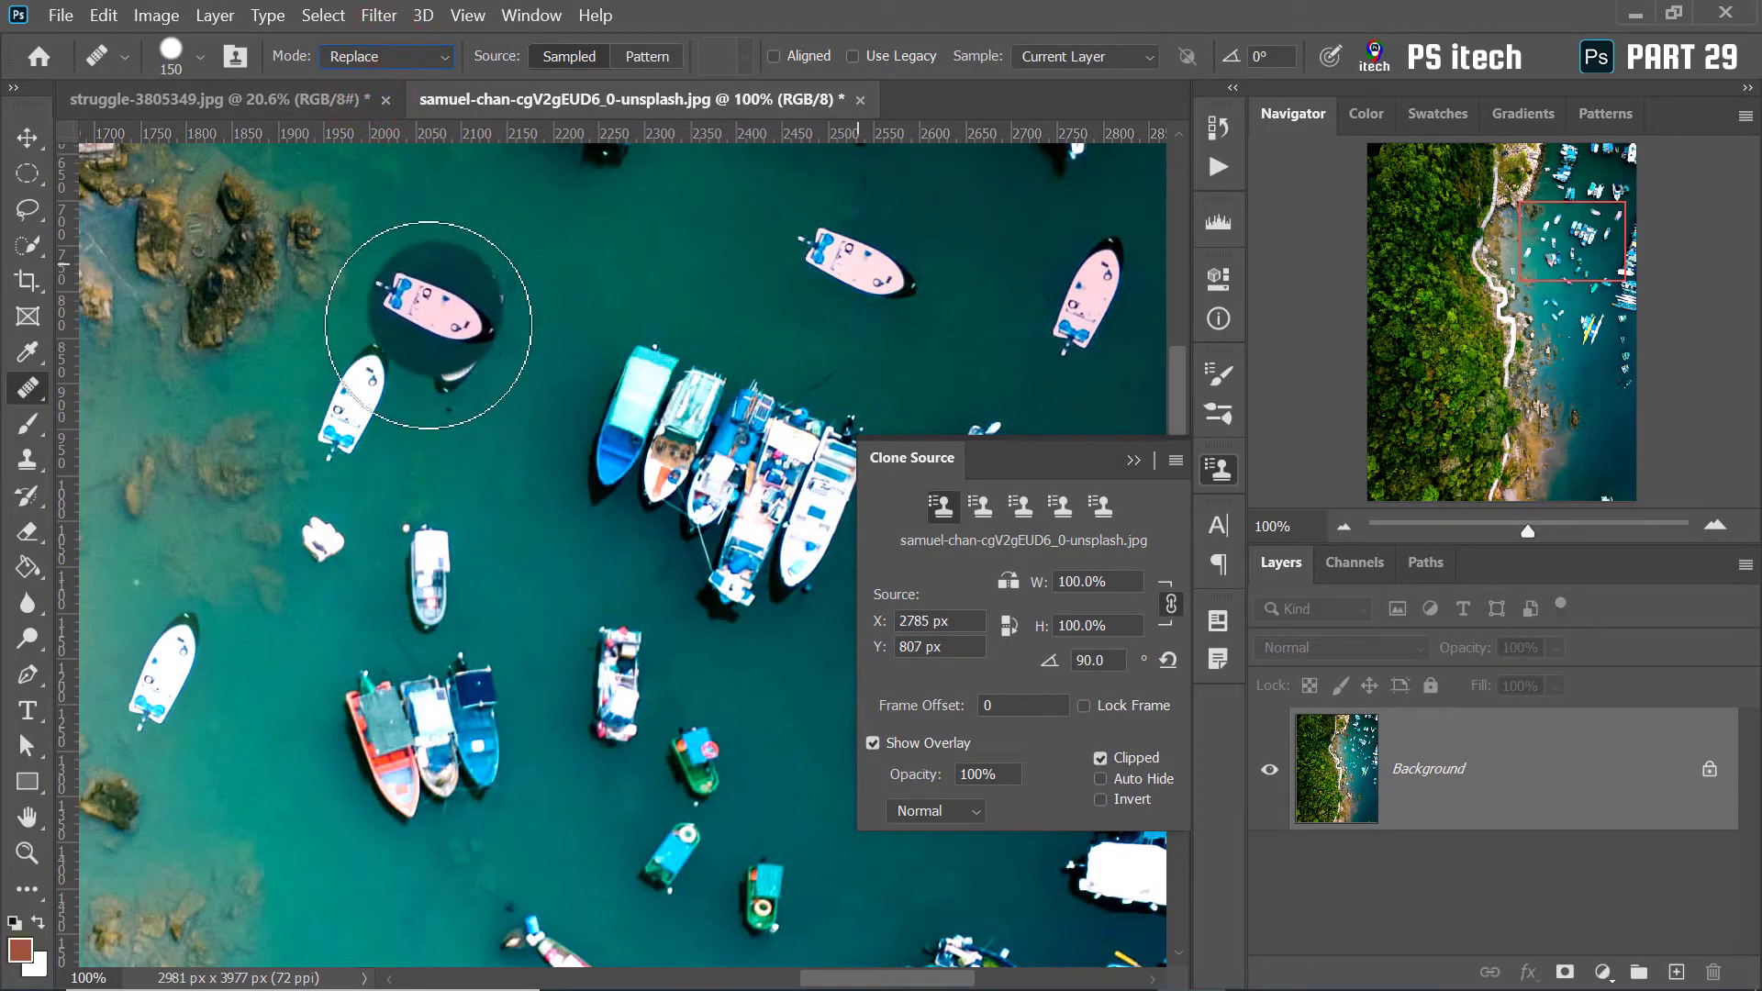
# Sample the rotated pinkish boat and paint a Replace-mode copy in the shallow water by the rocky shore, undoing the extra trial copies
pyautogui.keyDown('alt'); pyautogui.click(849, 263); pyautogui.keyUp('alt')
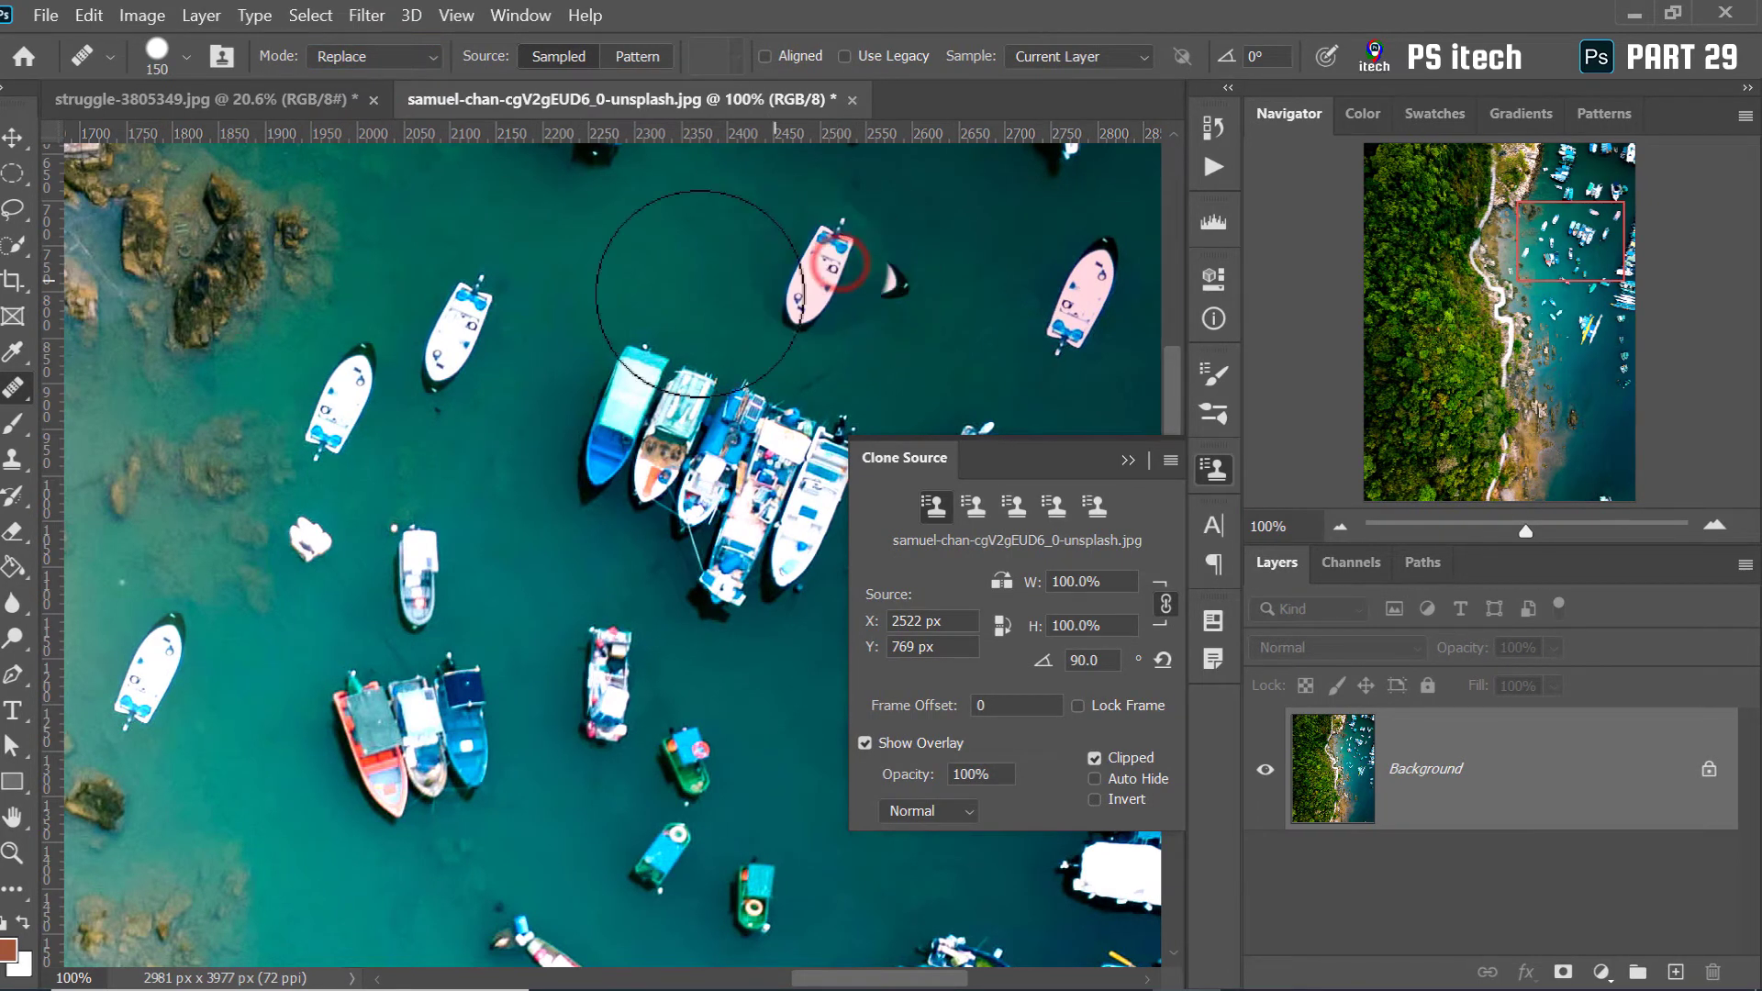
pyautogui.moveTo(237, 470); pyautogui.dragTo(560, 383)
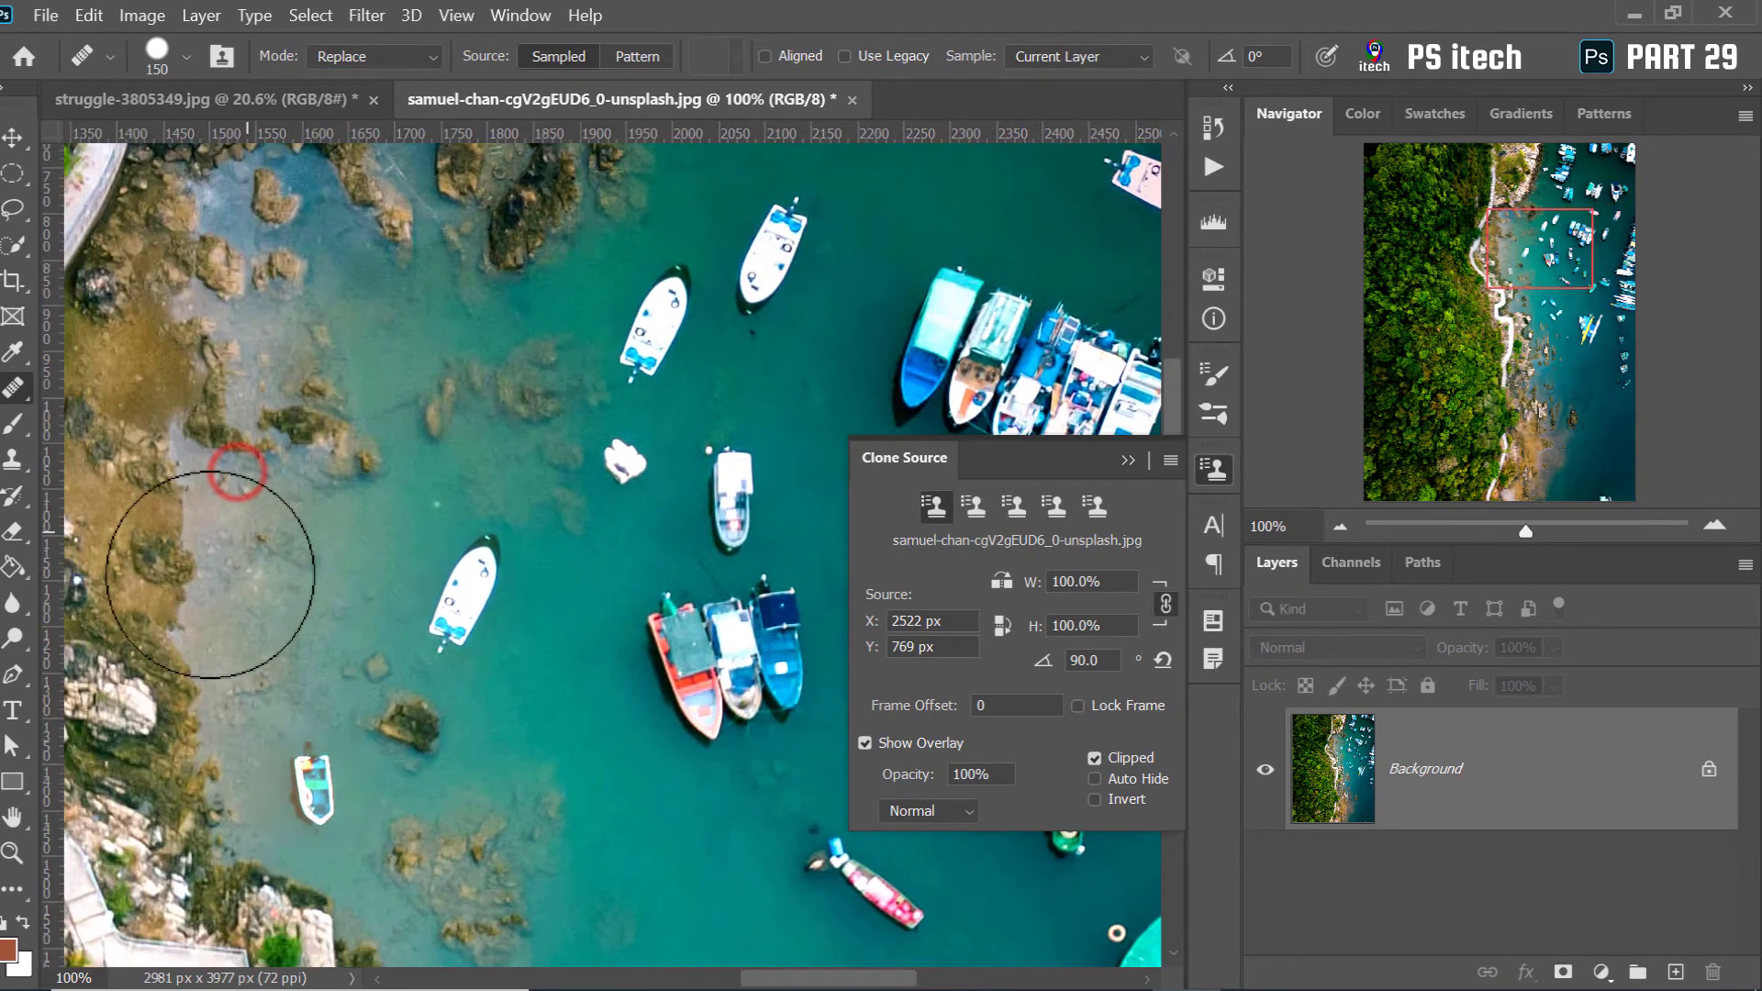
pyautogui.click(342, 574)
pyautogui.hotkey('ctrl', 'z')
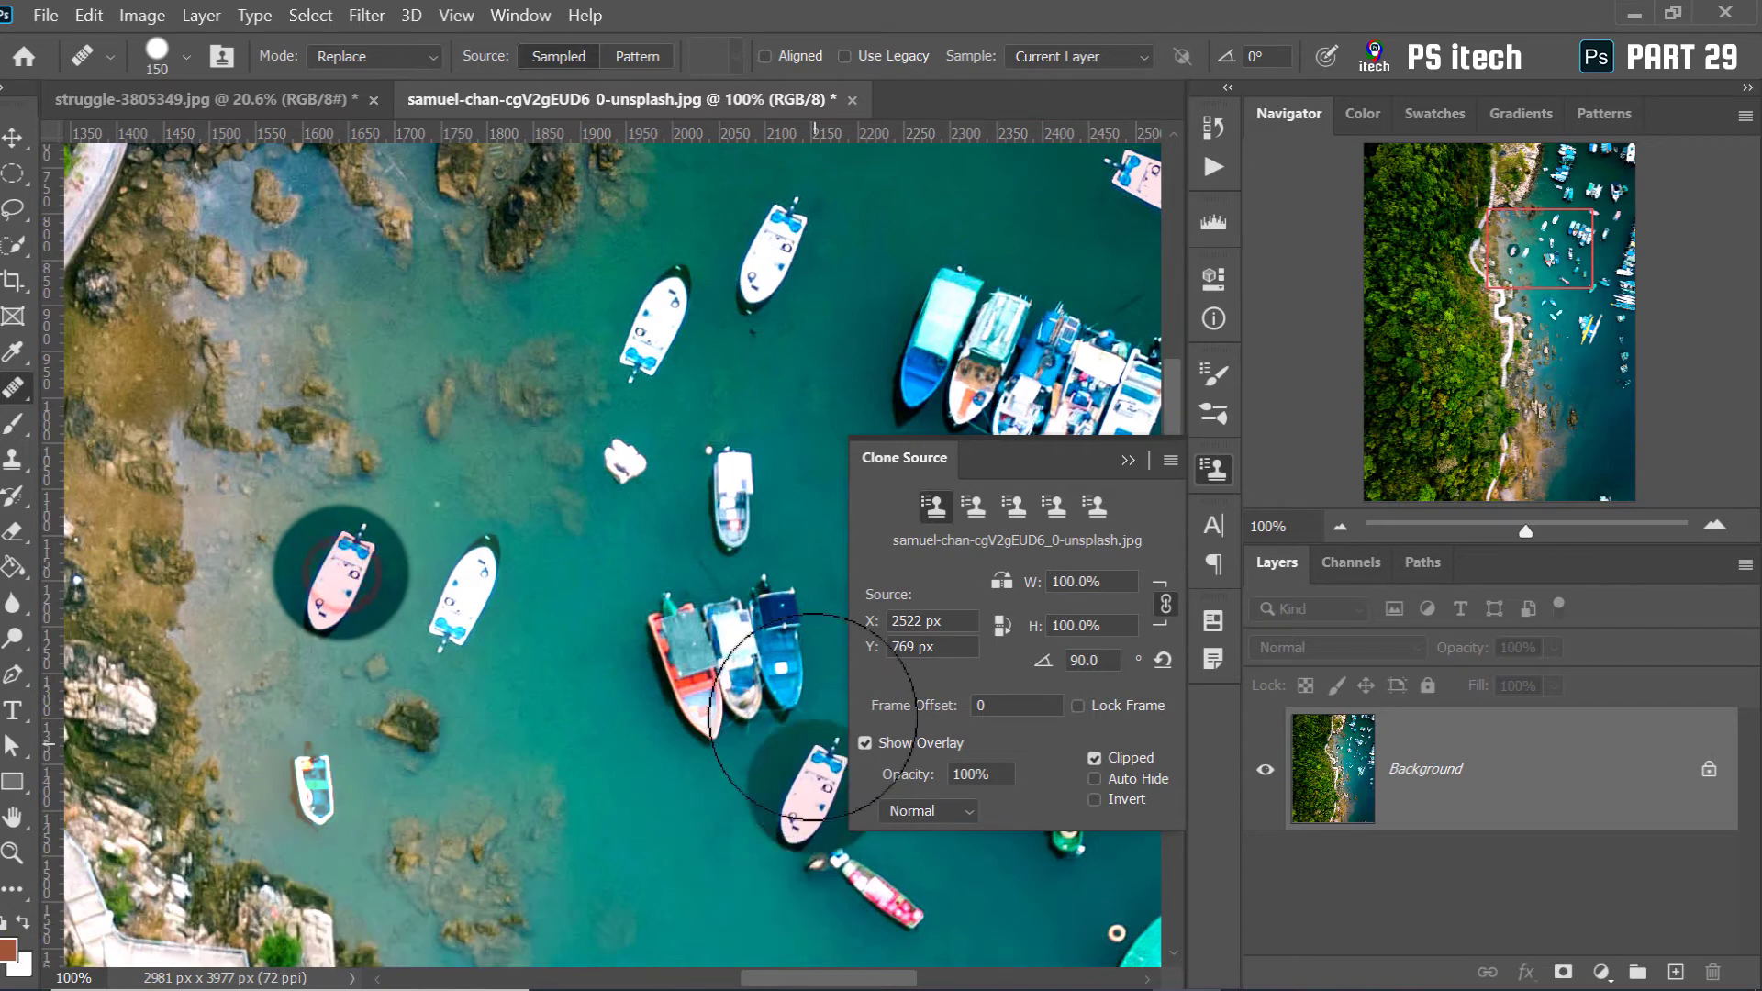
pyautogui.click(459, 196)
pyautogui.hotkey('ctrl', 'z')
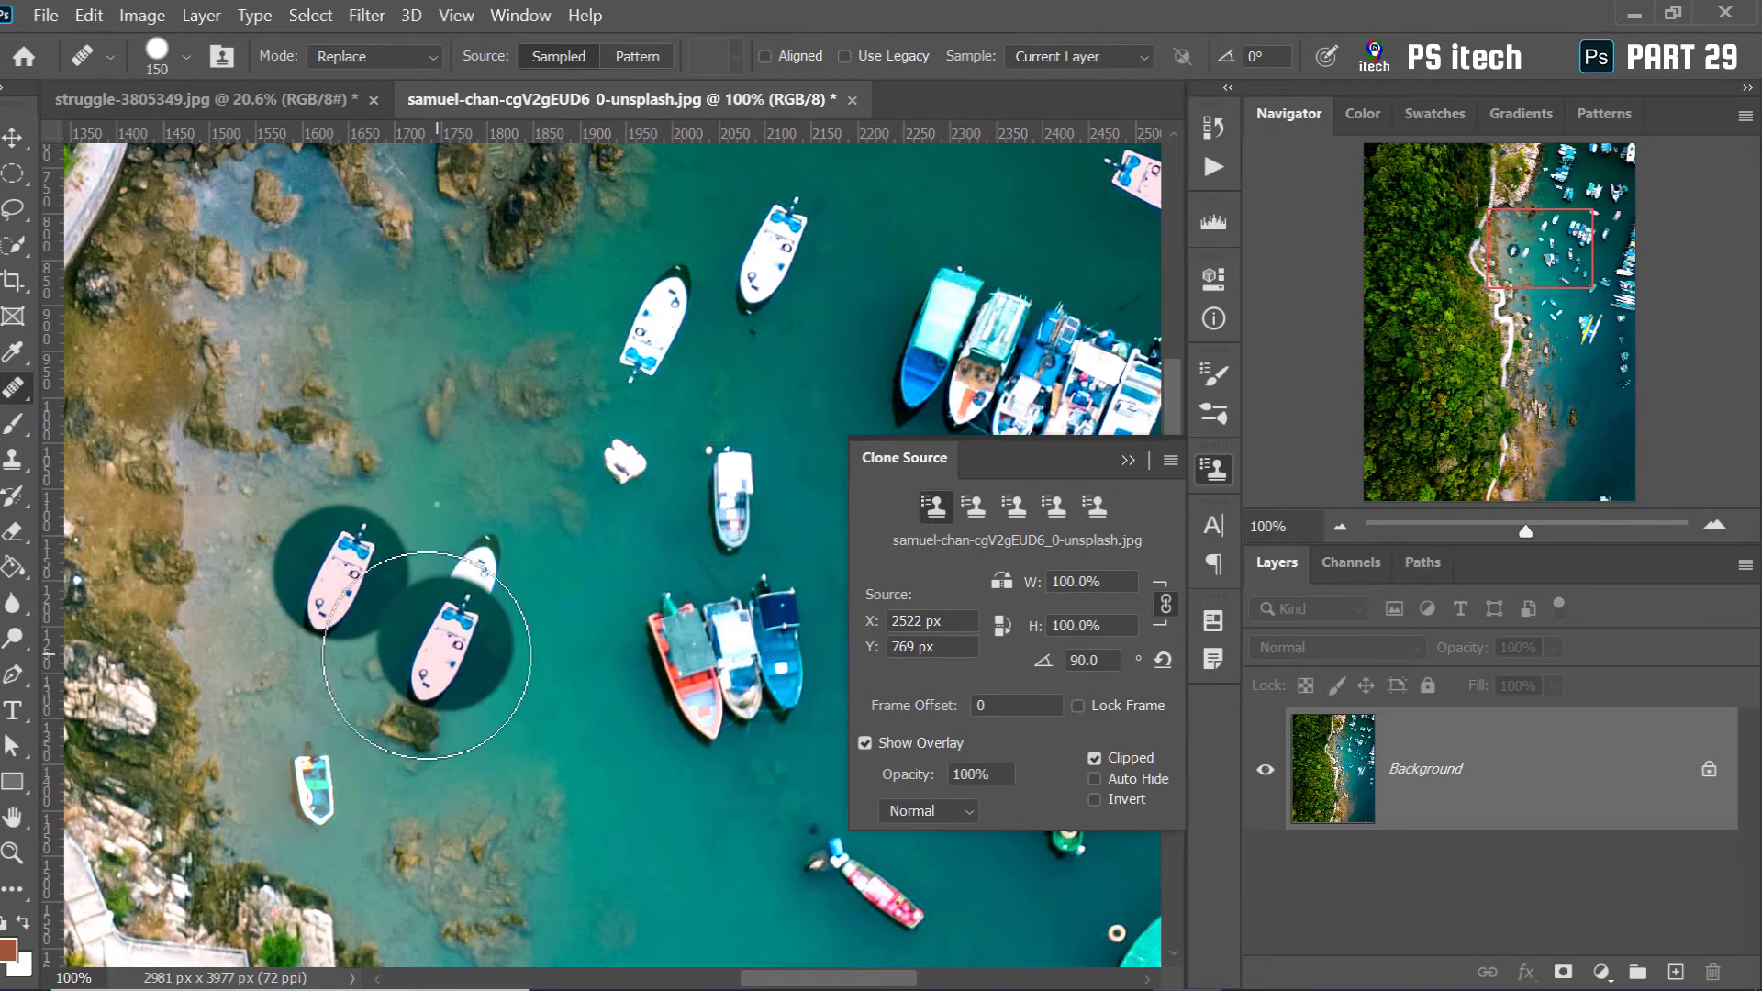
pyautogui.click(643, 686)
# Set the clone source rotation to 0° and paint the pinkish boat beside the long yellow and white boats and near the shore
pyautogui.moveTo(649, 562)
pyautogui.mouseDown()
pyautogui.moveTo(401, 358)
pyautogui.moveTo(564, 321)
pyautogui.mouseUp()
pyautogui.moveTo(362, 386); pyautogui.dragTo(261, 835)
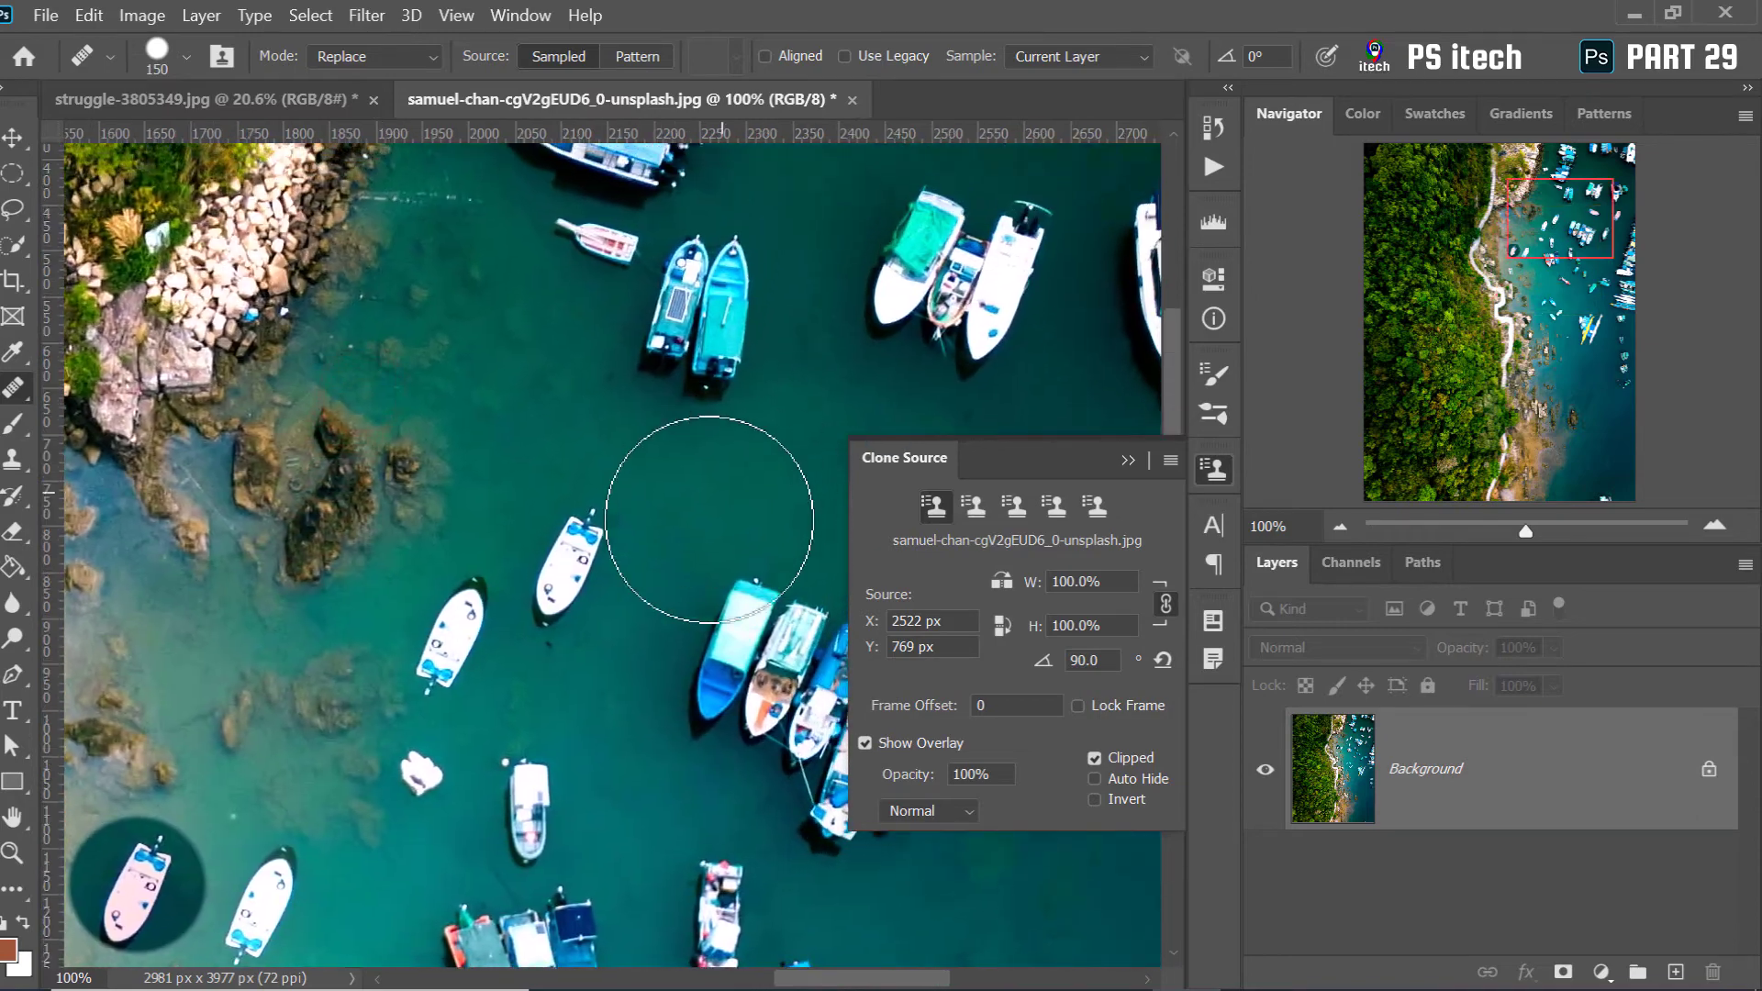
pyautogui.moveTo(496, 718); pyautogui.dragTo(592, 332)
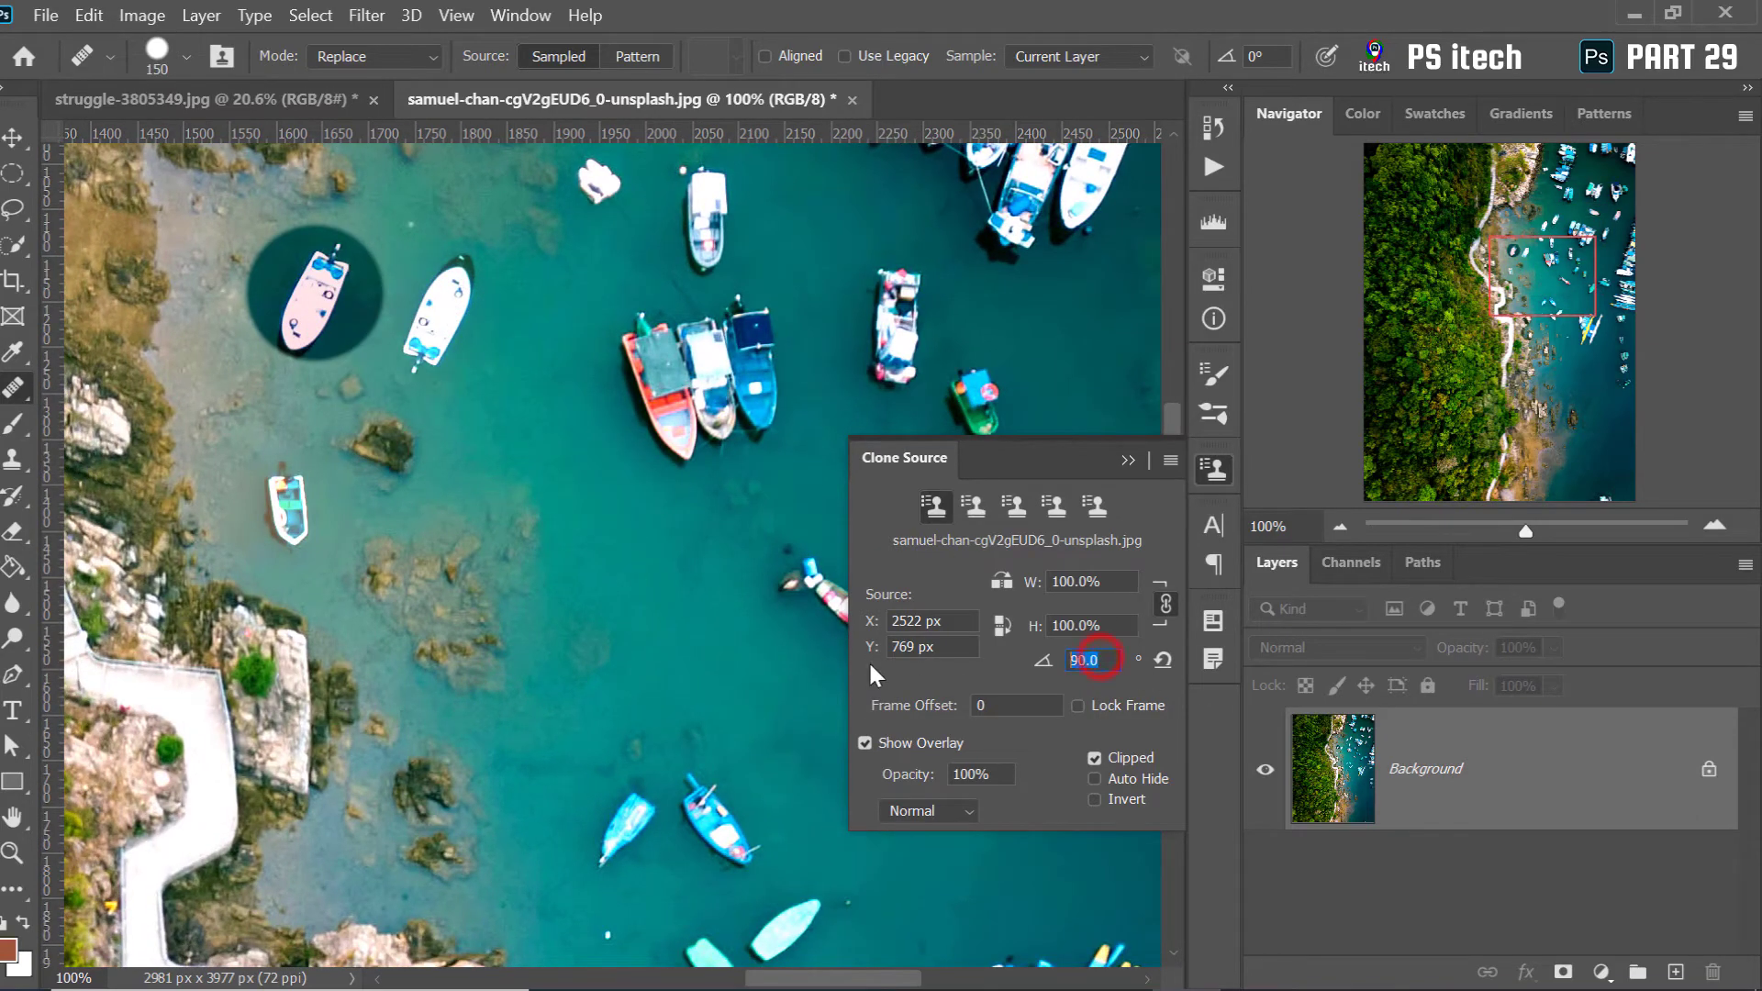
pyautogui.write('0')
pyautogui.press('Return')
pyautogui.moveTo(665, 566); pyautogui.dragTo(243, 184)
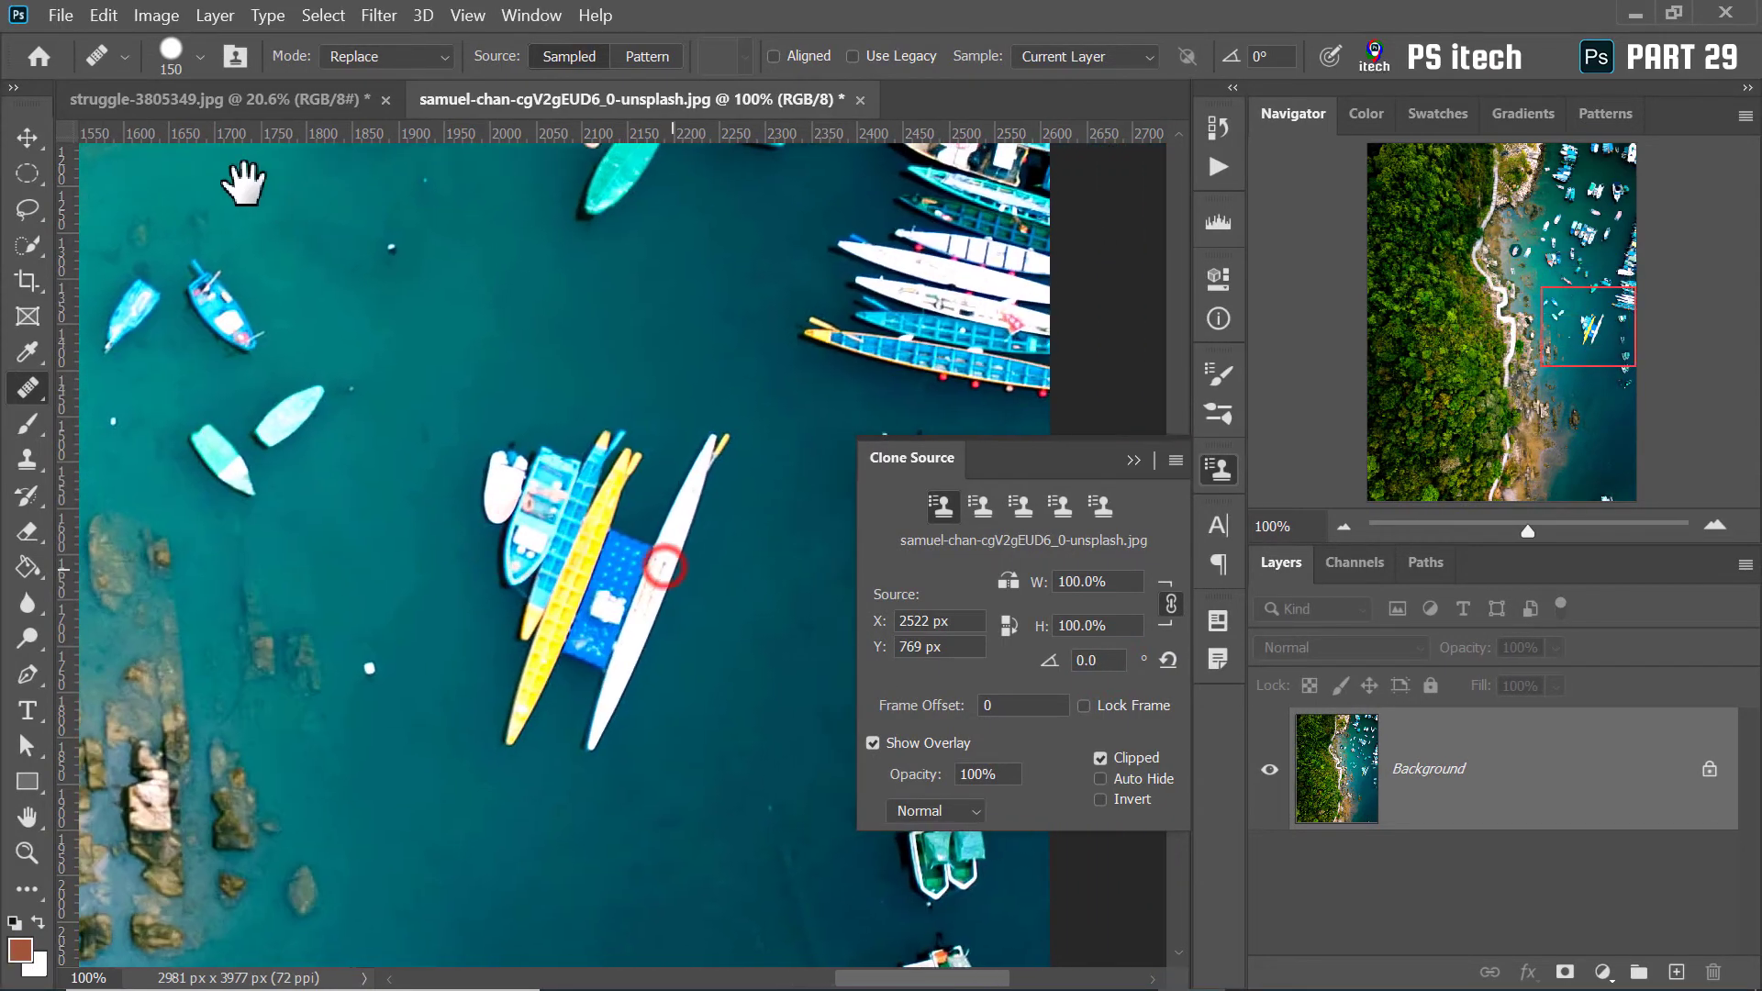
pyautogui.keyDown('alt'); pyautogui.click(564, 520); pyautogui.keyUp('alt')
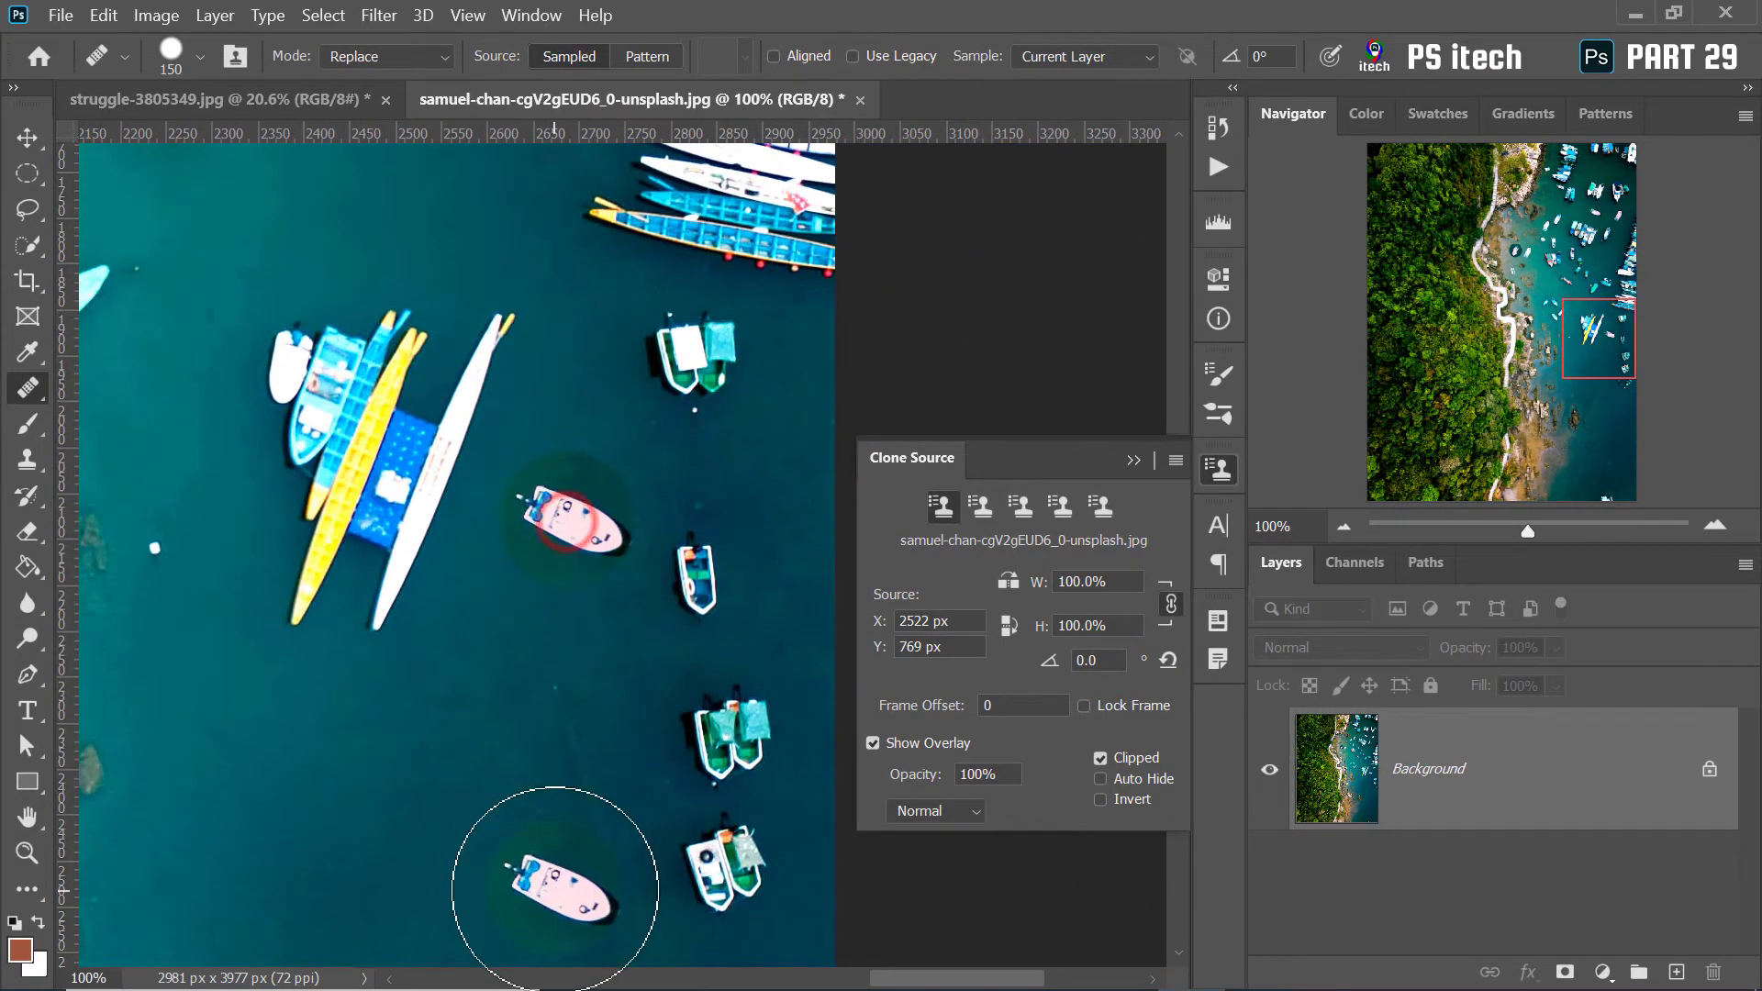
pyautogui.moveTo(381, 460); pyautogui.dragTo(692, 752)
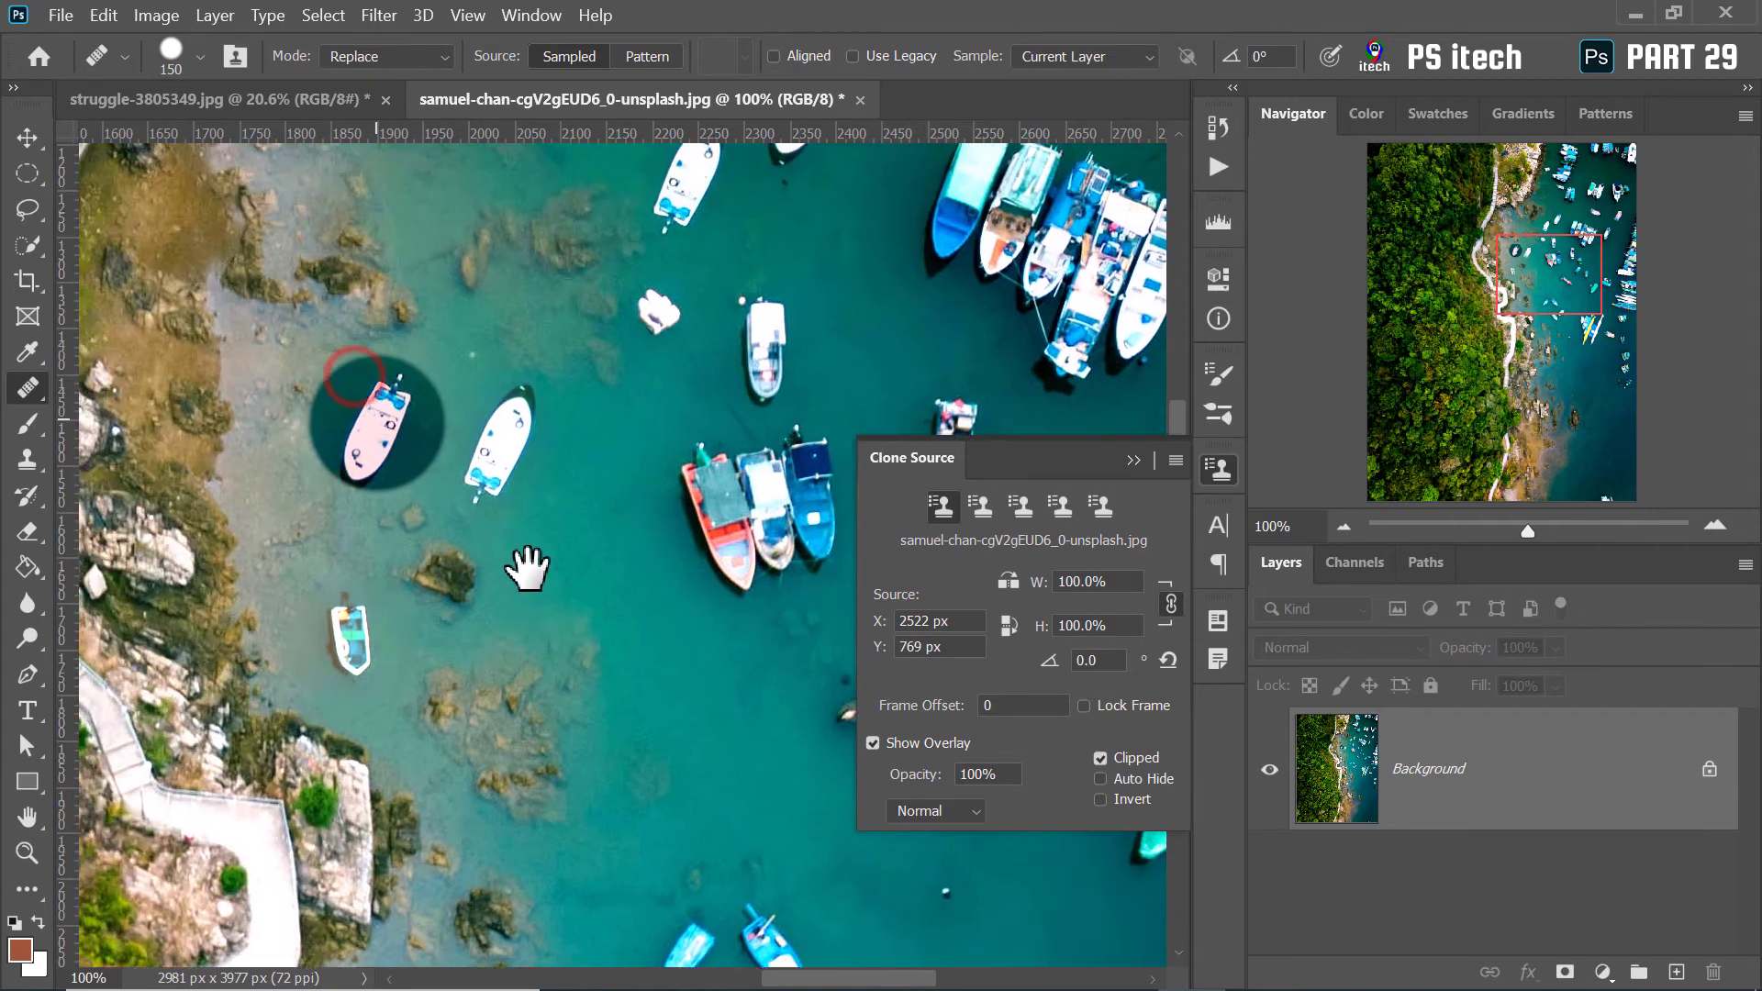
pyautogui.click(570, 610)
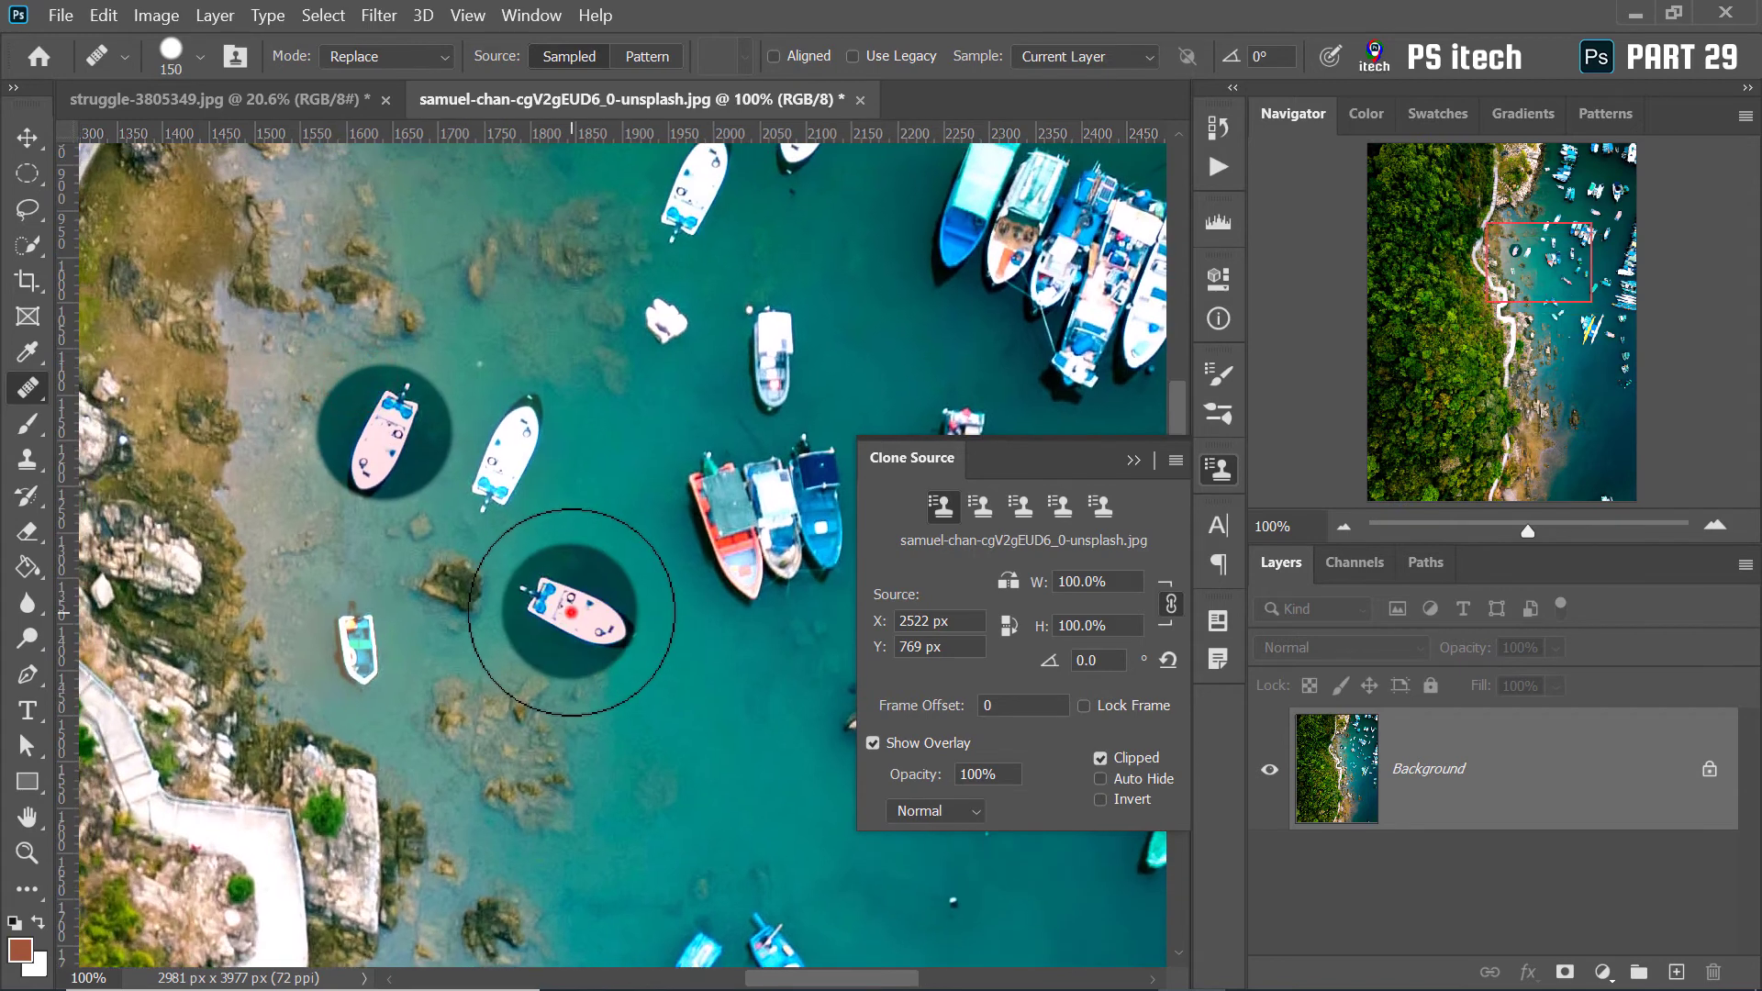
# Set the Healing Brush blending mode back to Normal and review the other available modes
pyautogui.click(436, 58)
pyautogui.click(393, 77)
pyautogui.click(414, 57)
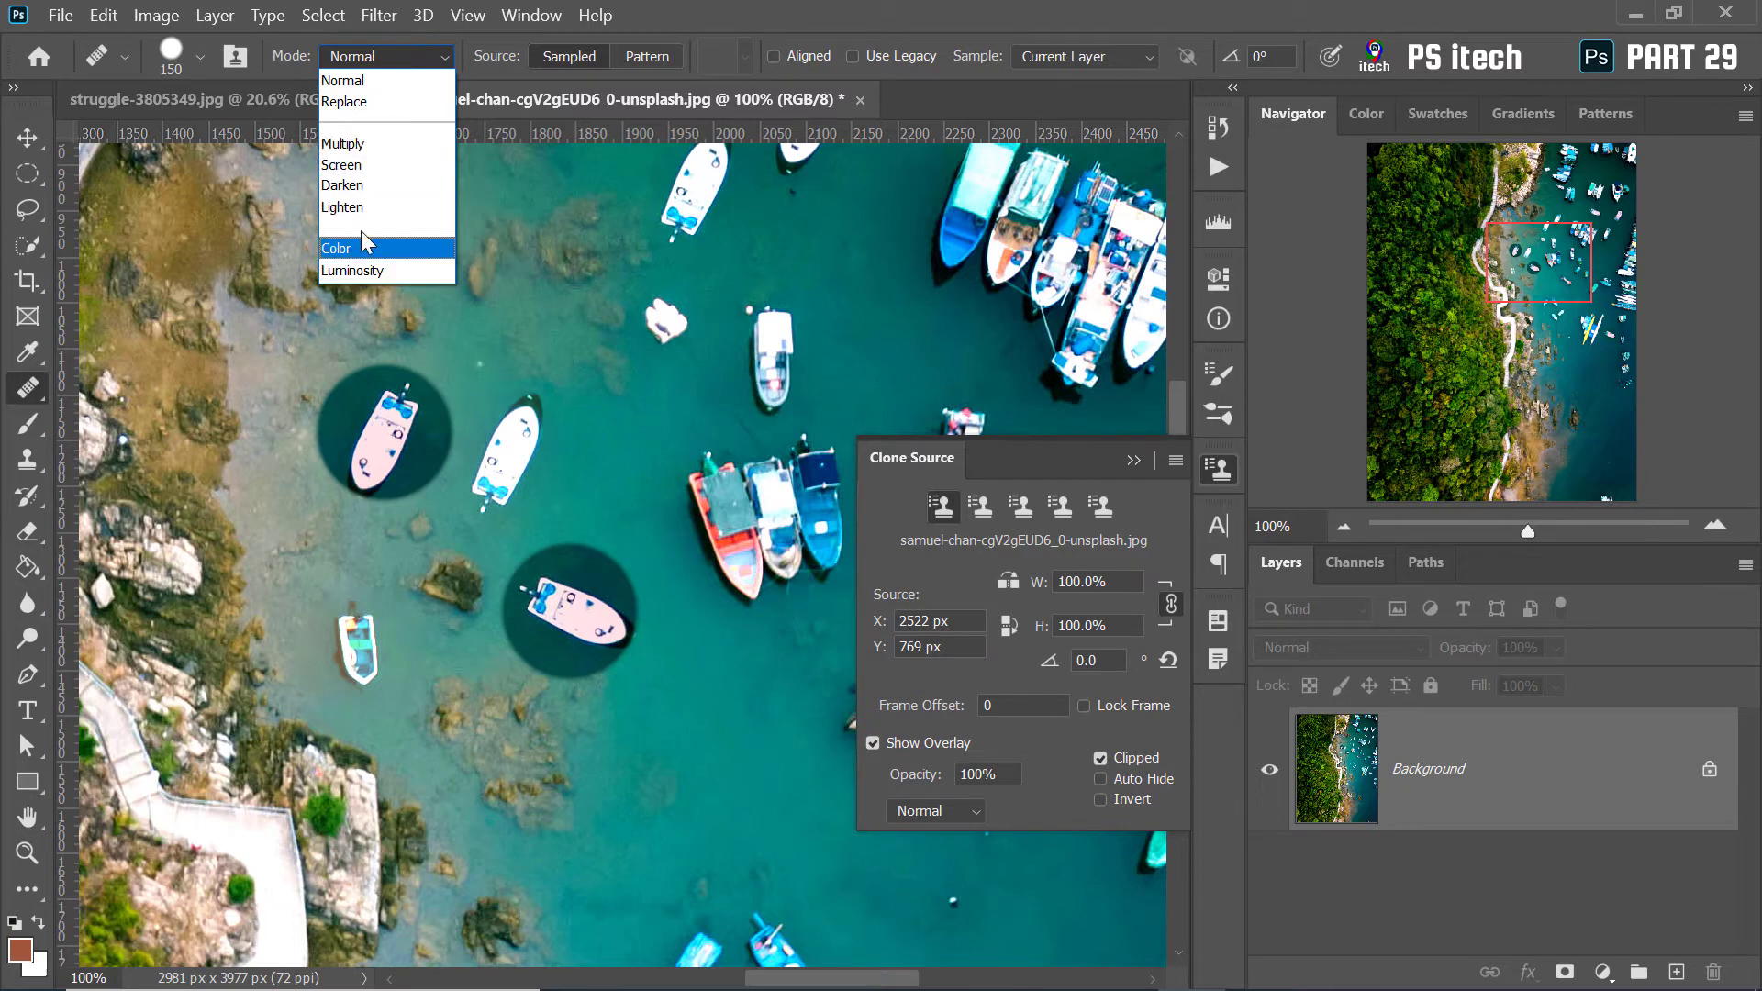
pyautogui.click(634, 8)
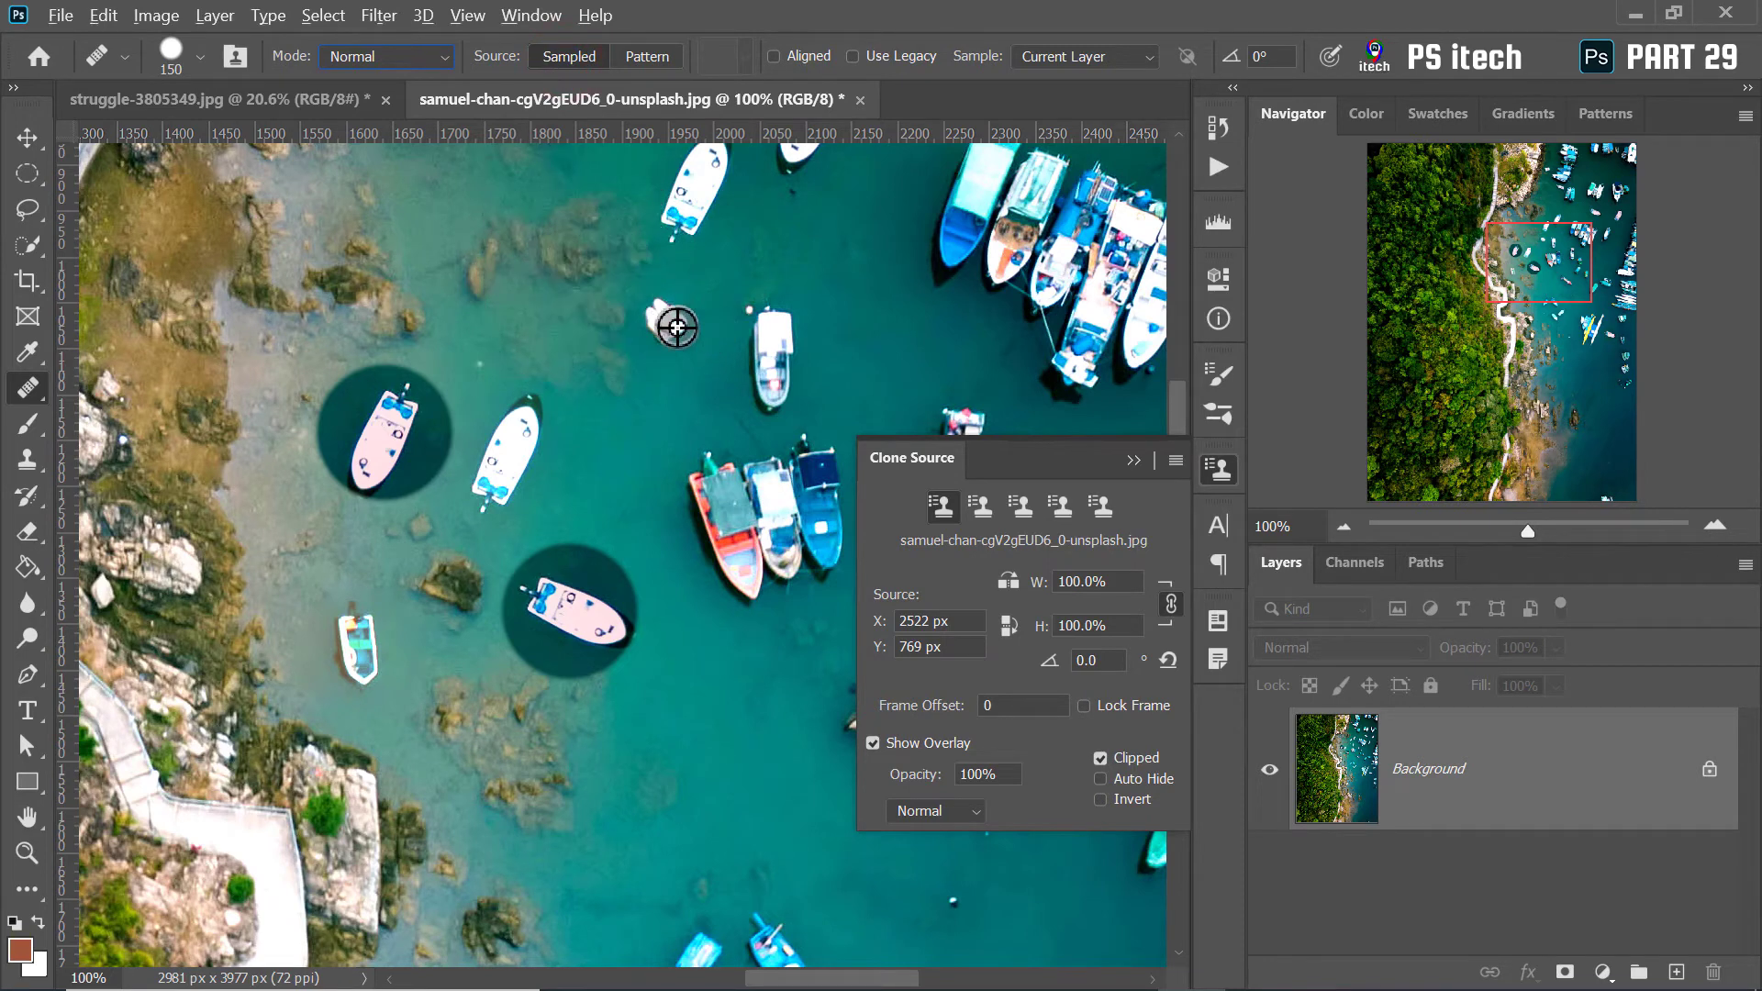
# Sample the small white object floating between the boats and switch the Healing Brush source to Pattern
pyautogui.keyDown('alt'); pyautogui.click(647, 321); pyautogui.keyUp('alt')
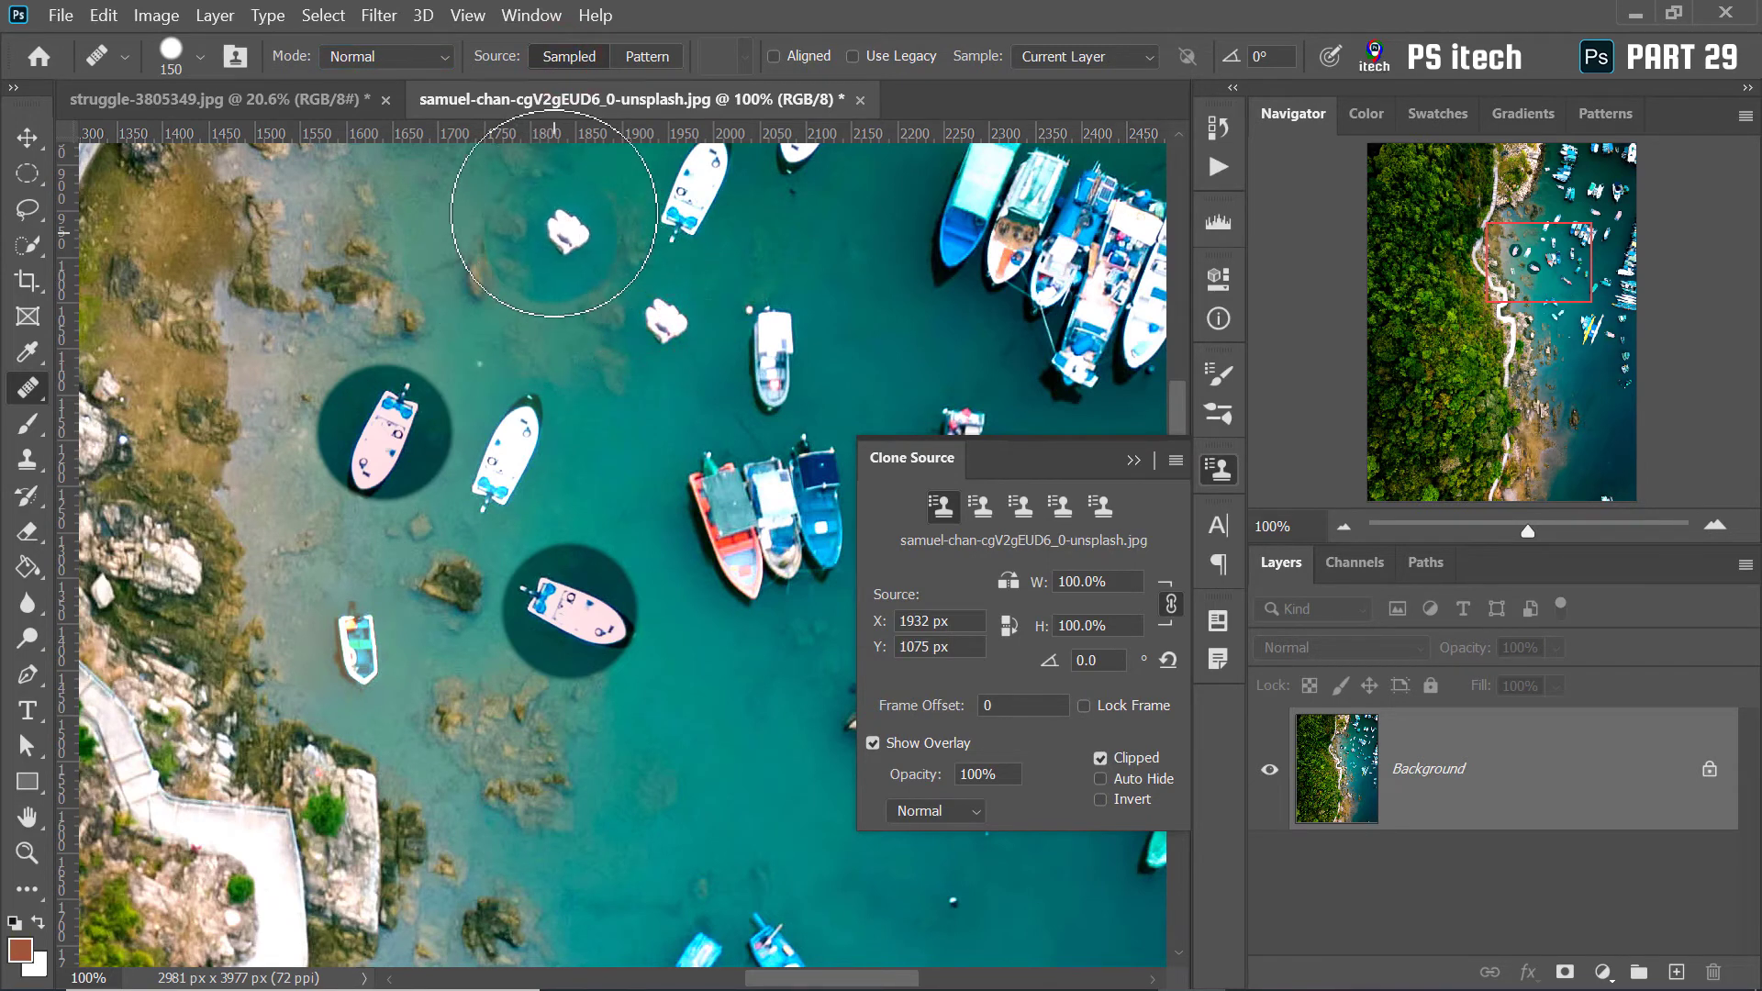
pyautogui.click(635, 62)
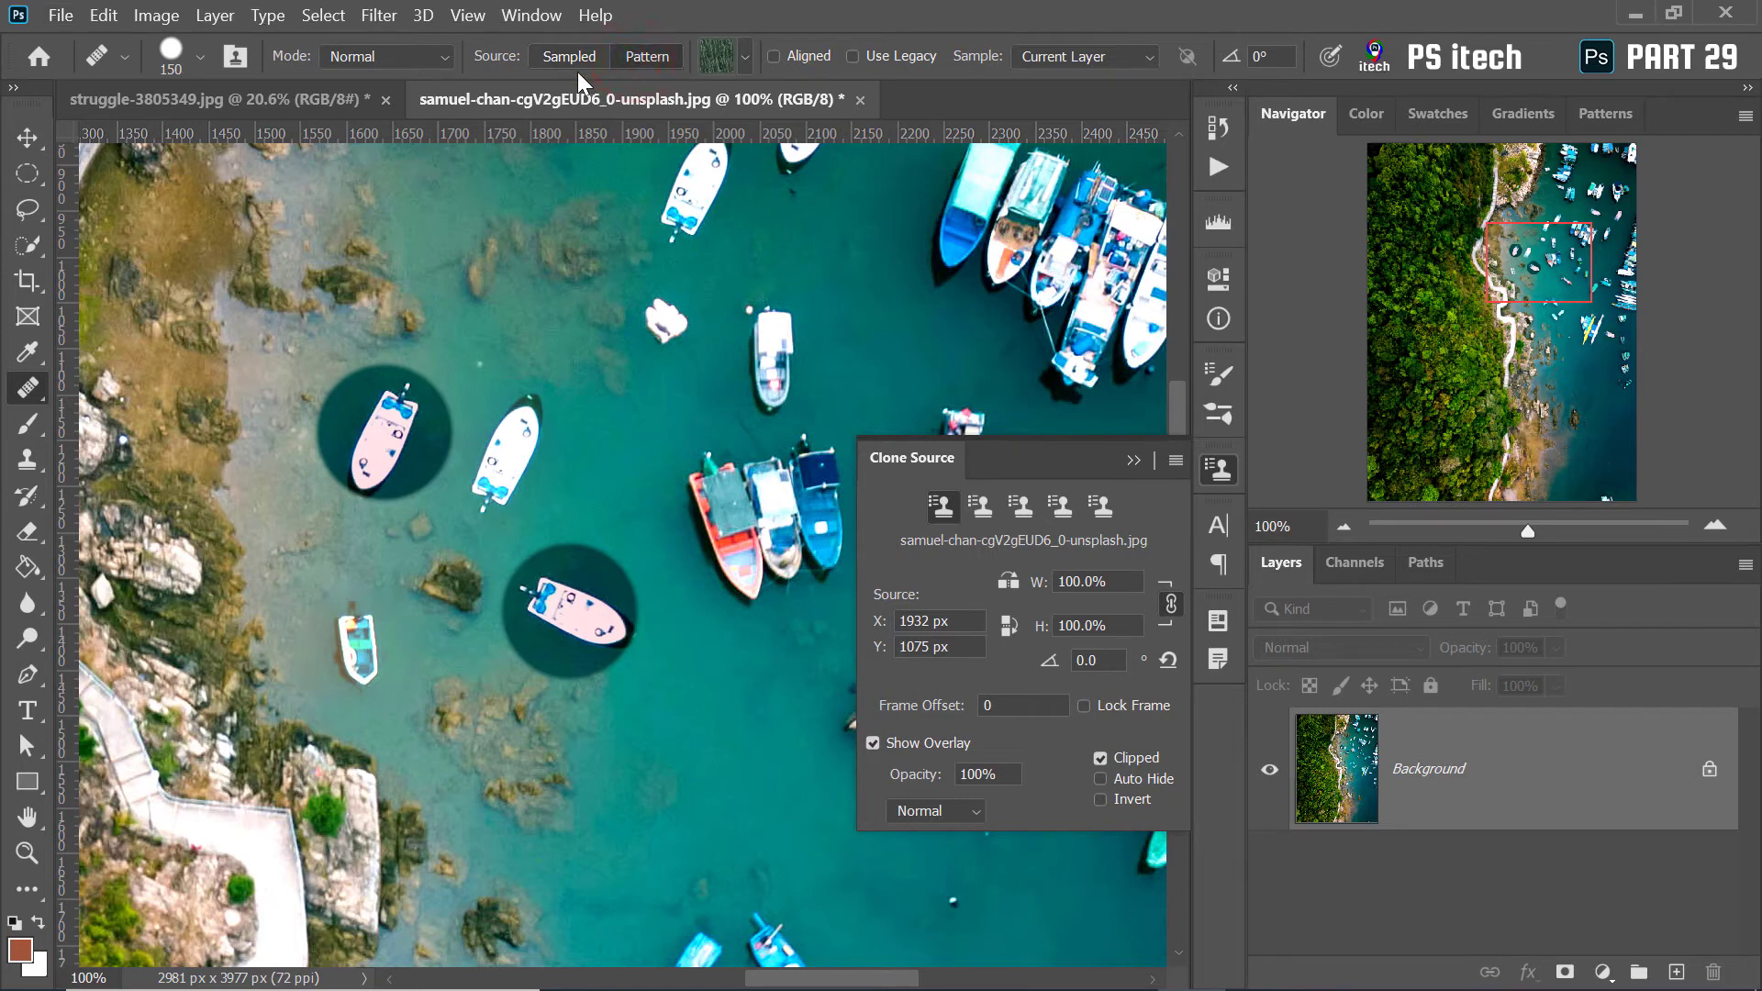
# Choose the last dark green tree texture in the Trees group as the Healing Brush pattern
pyautogui.click(747, 58)
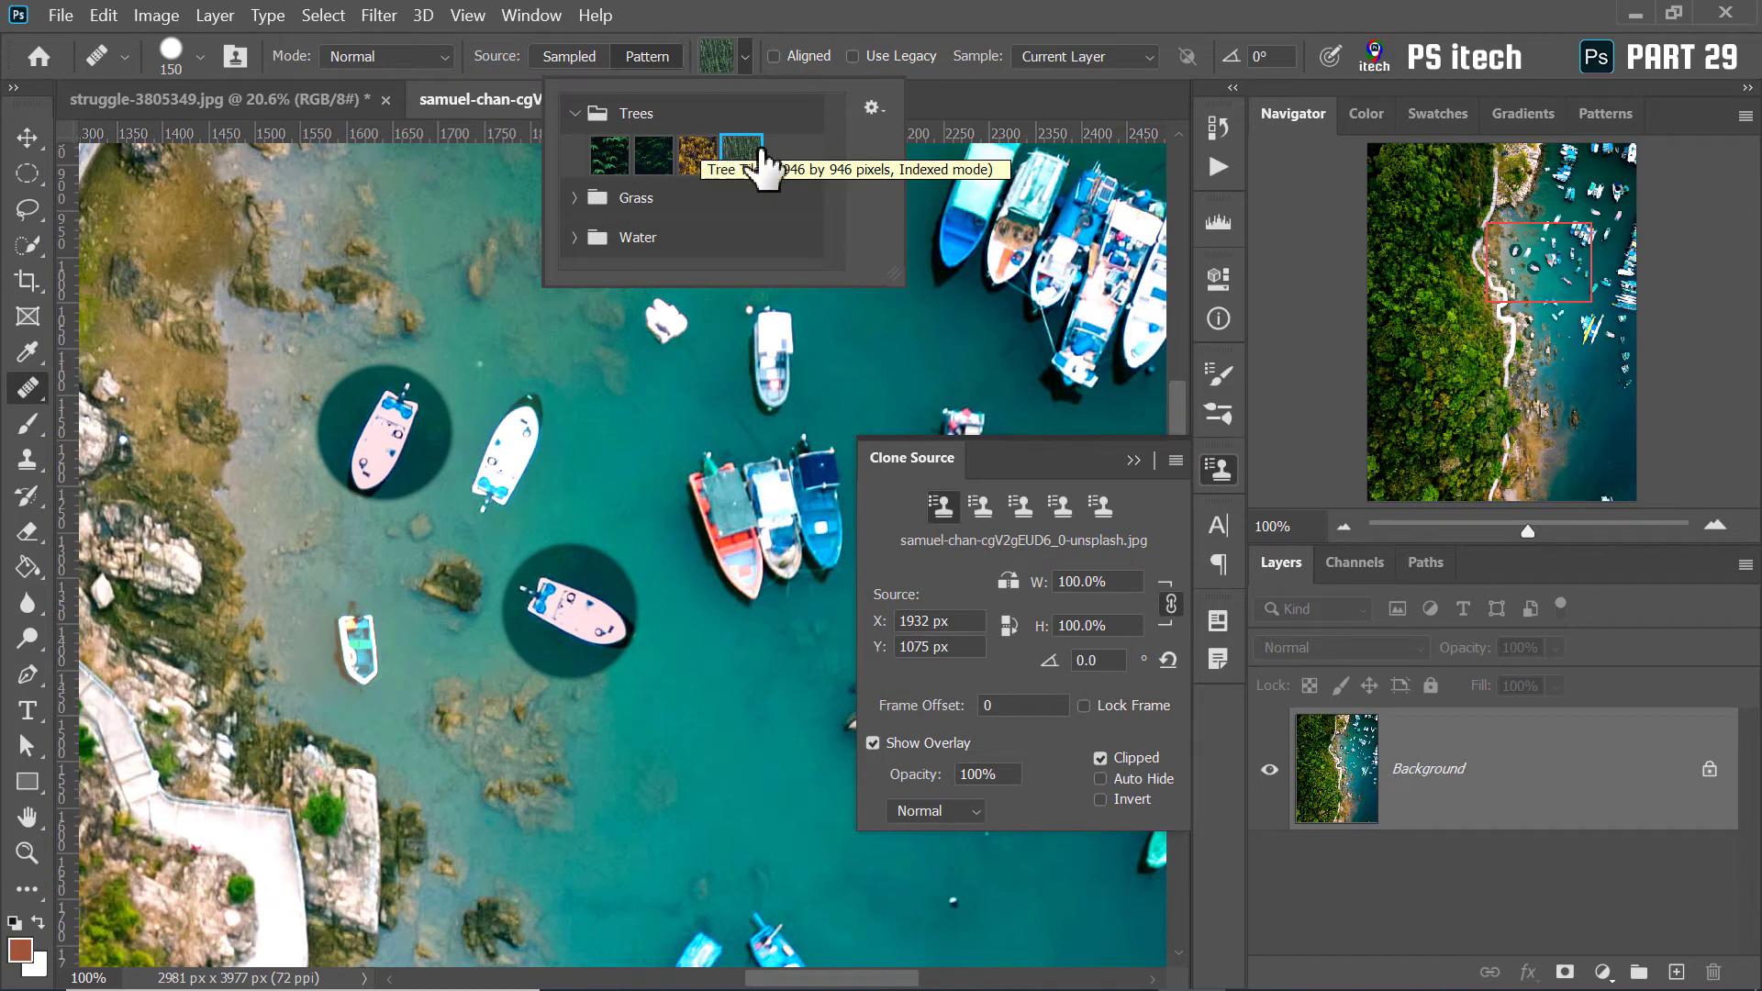
pyautogui.click(737, 149)
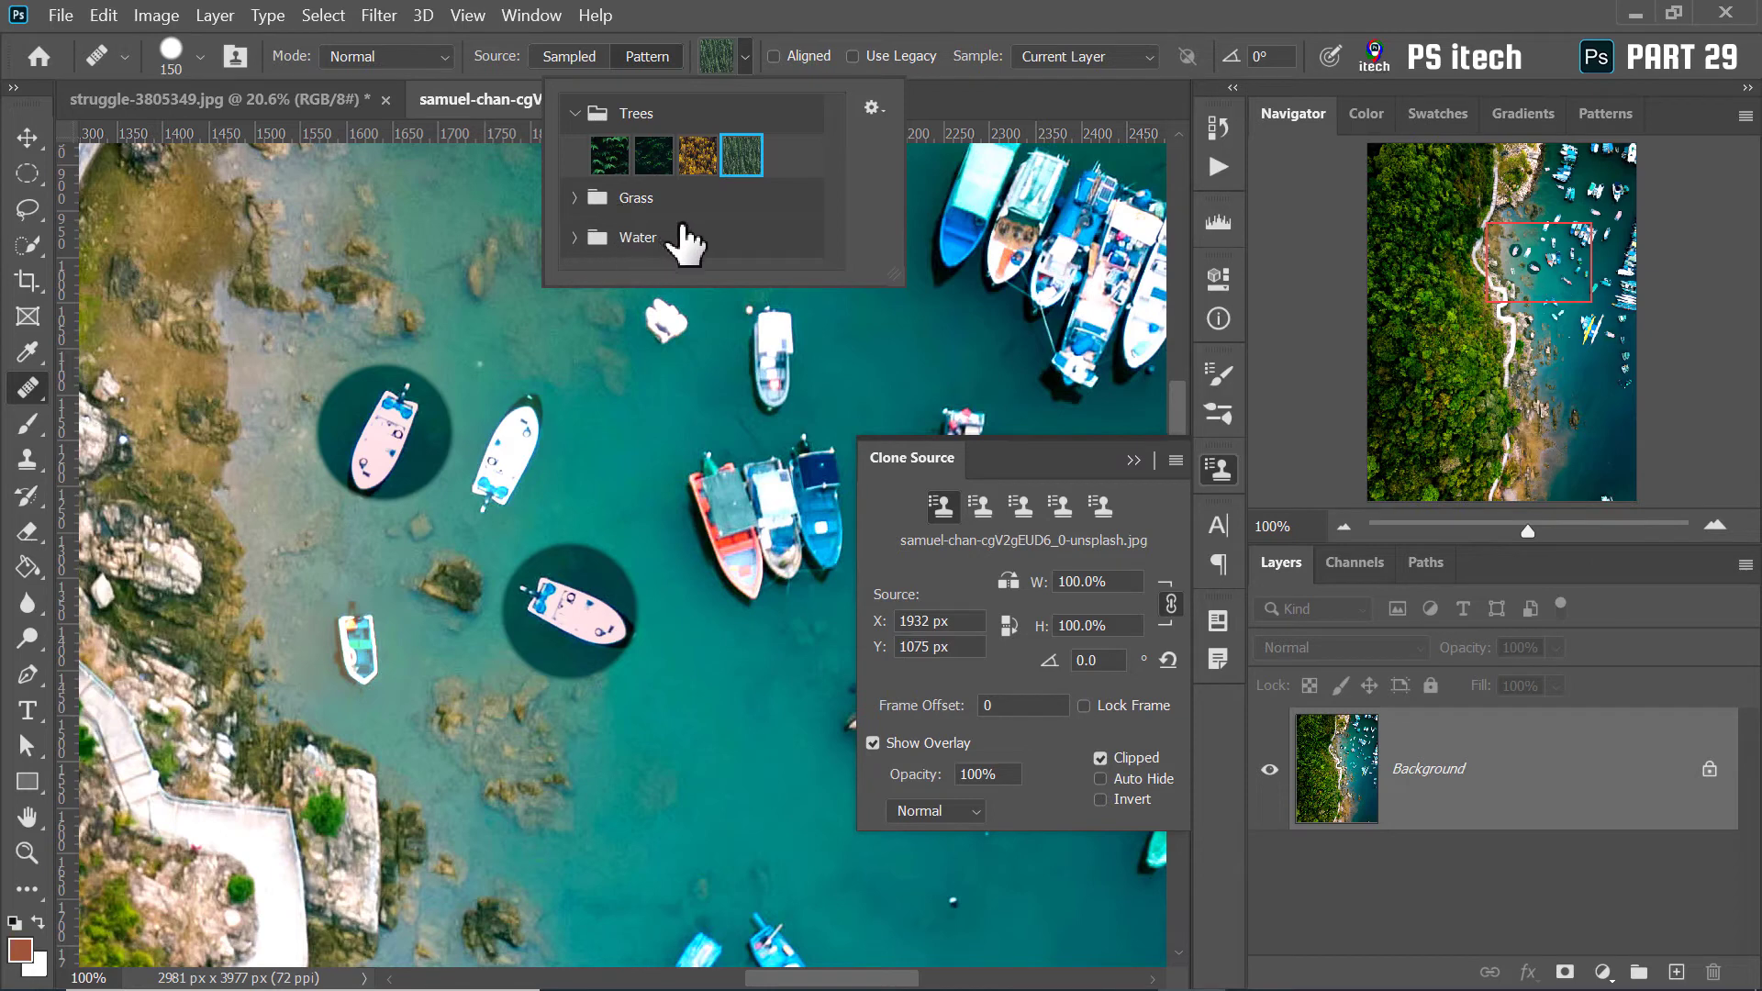
pyautogui.click(740, 176)
pyautogui.click(1217, 8)
# Enlarge the Healing Brush to 1300 px for painting the forest
pyautogui.scroll(-3, 487, 487)
pyautogui.scroll(-2, 484, 484)
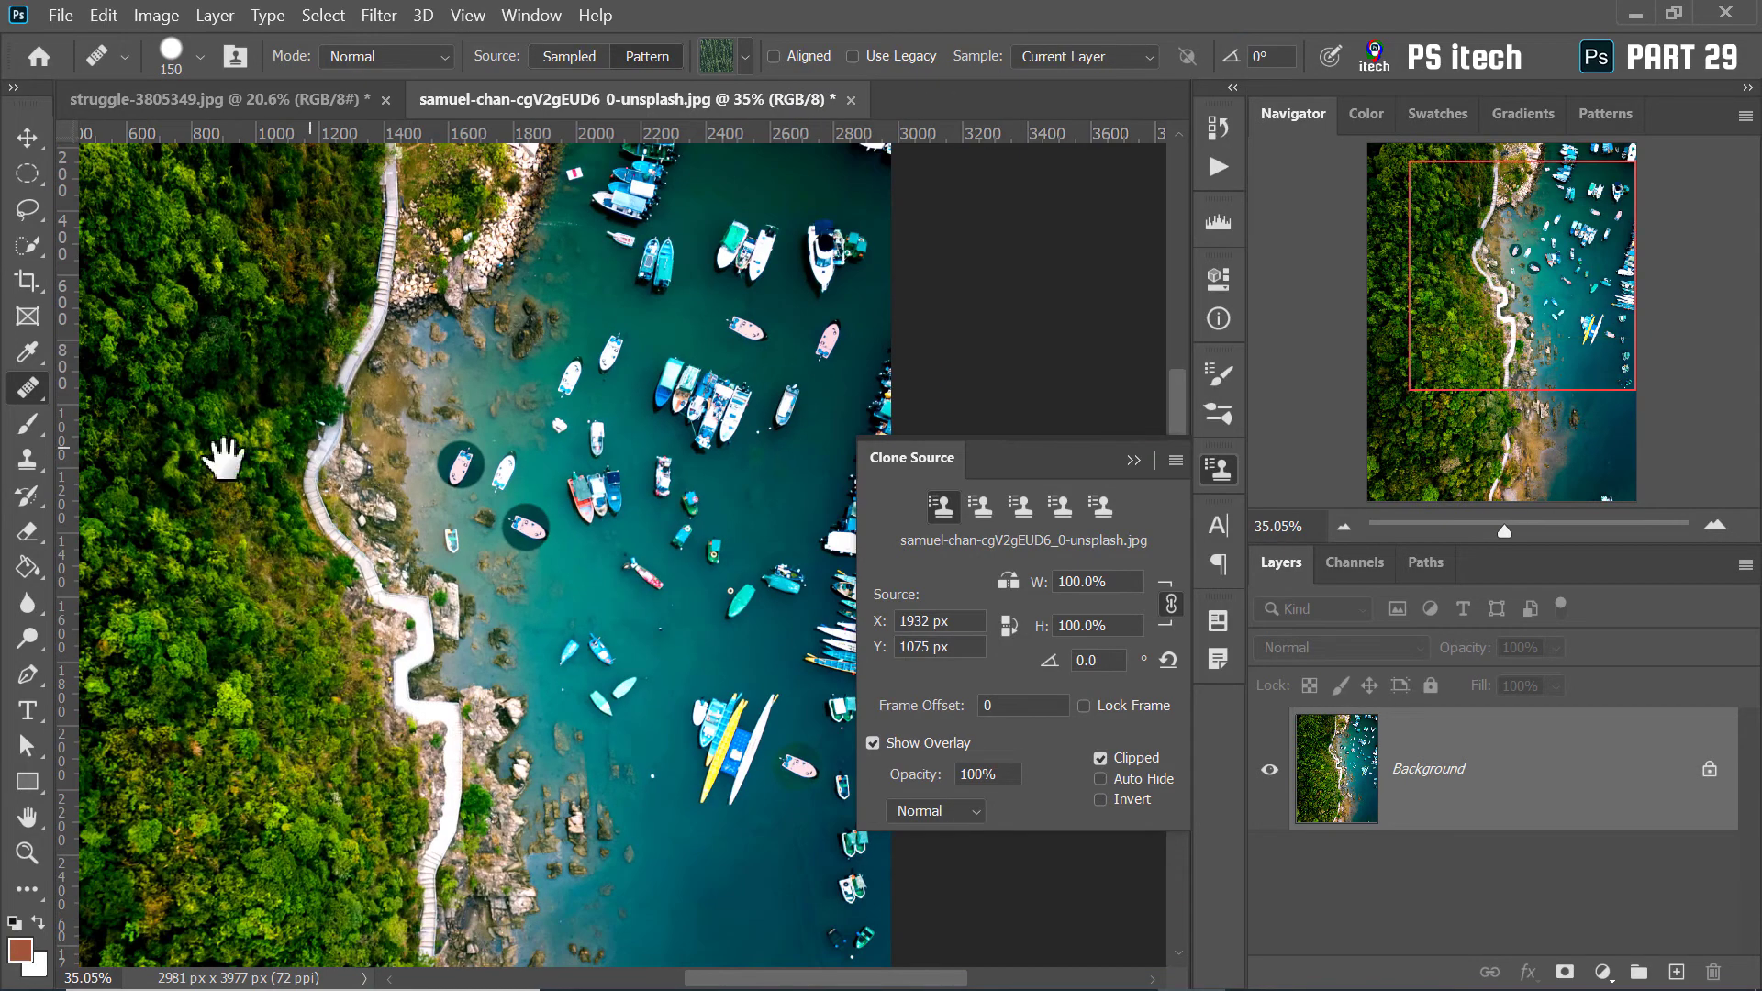
pyautogui.moveTo(220, 461); pyautogui.dragTo(499, 382)
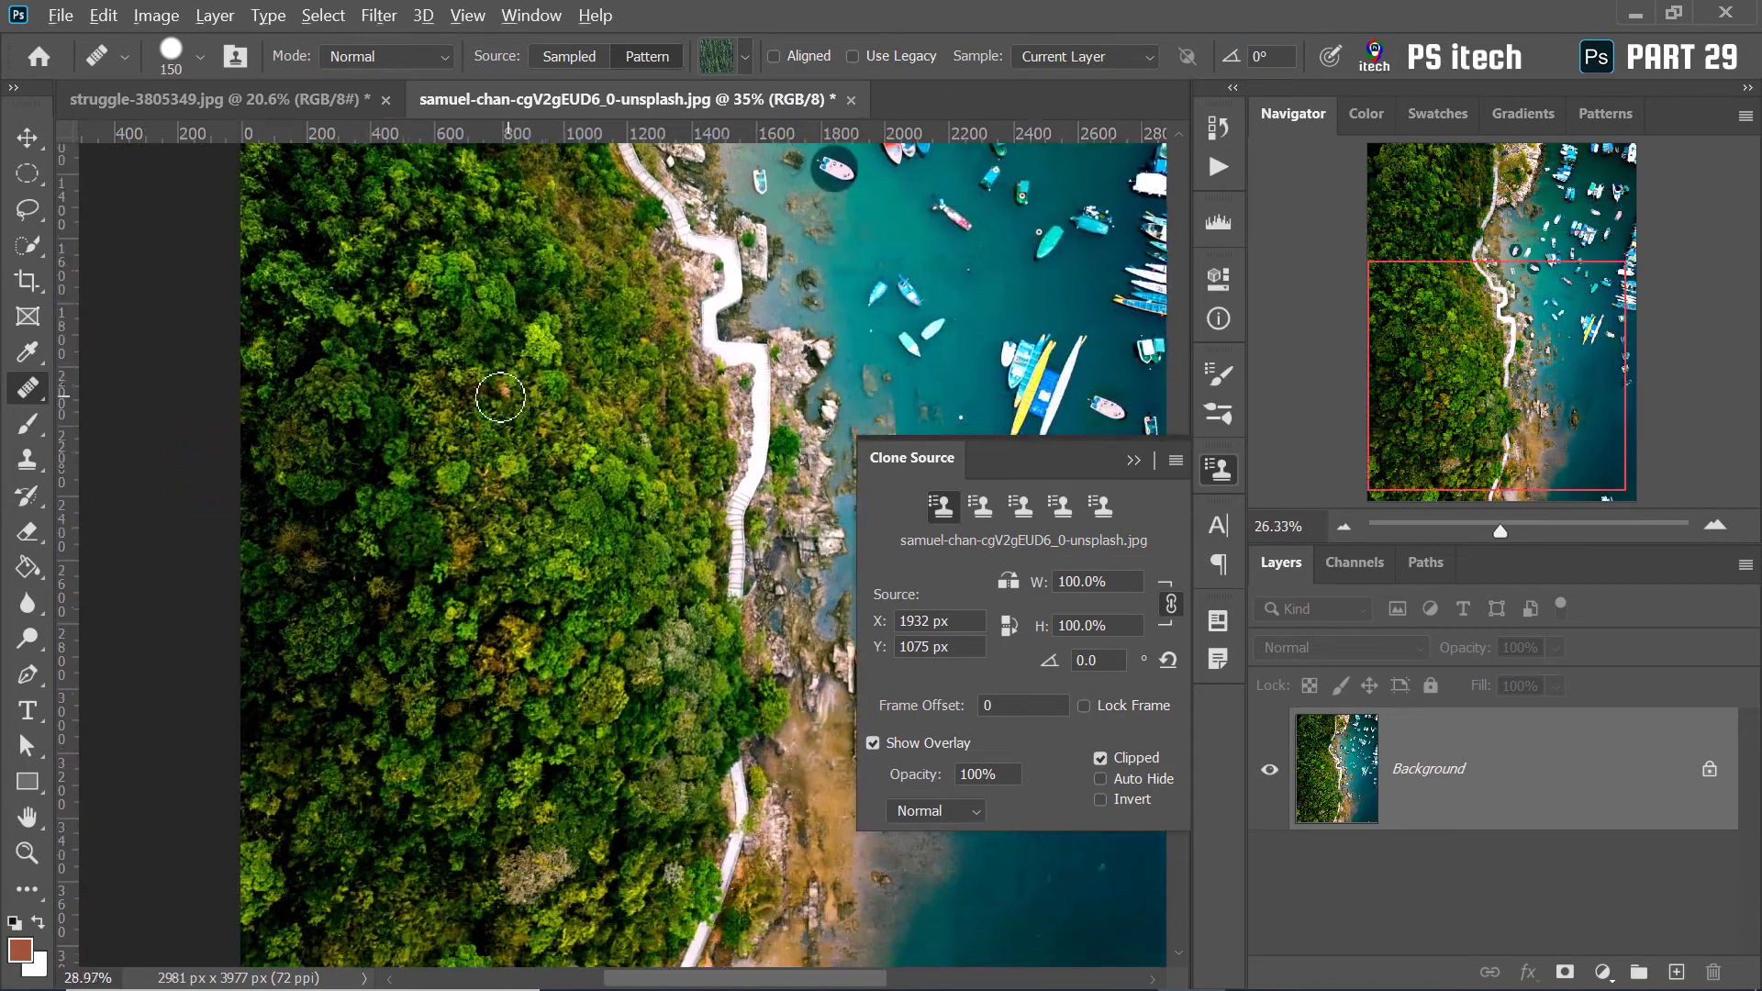
pyautogui.scroll(-2, 436, 431)
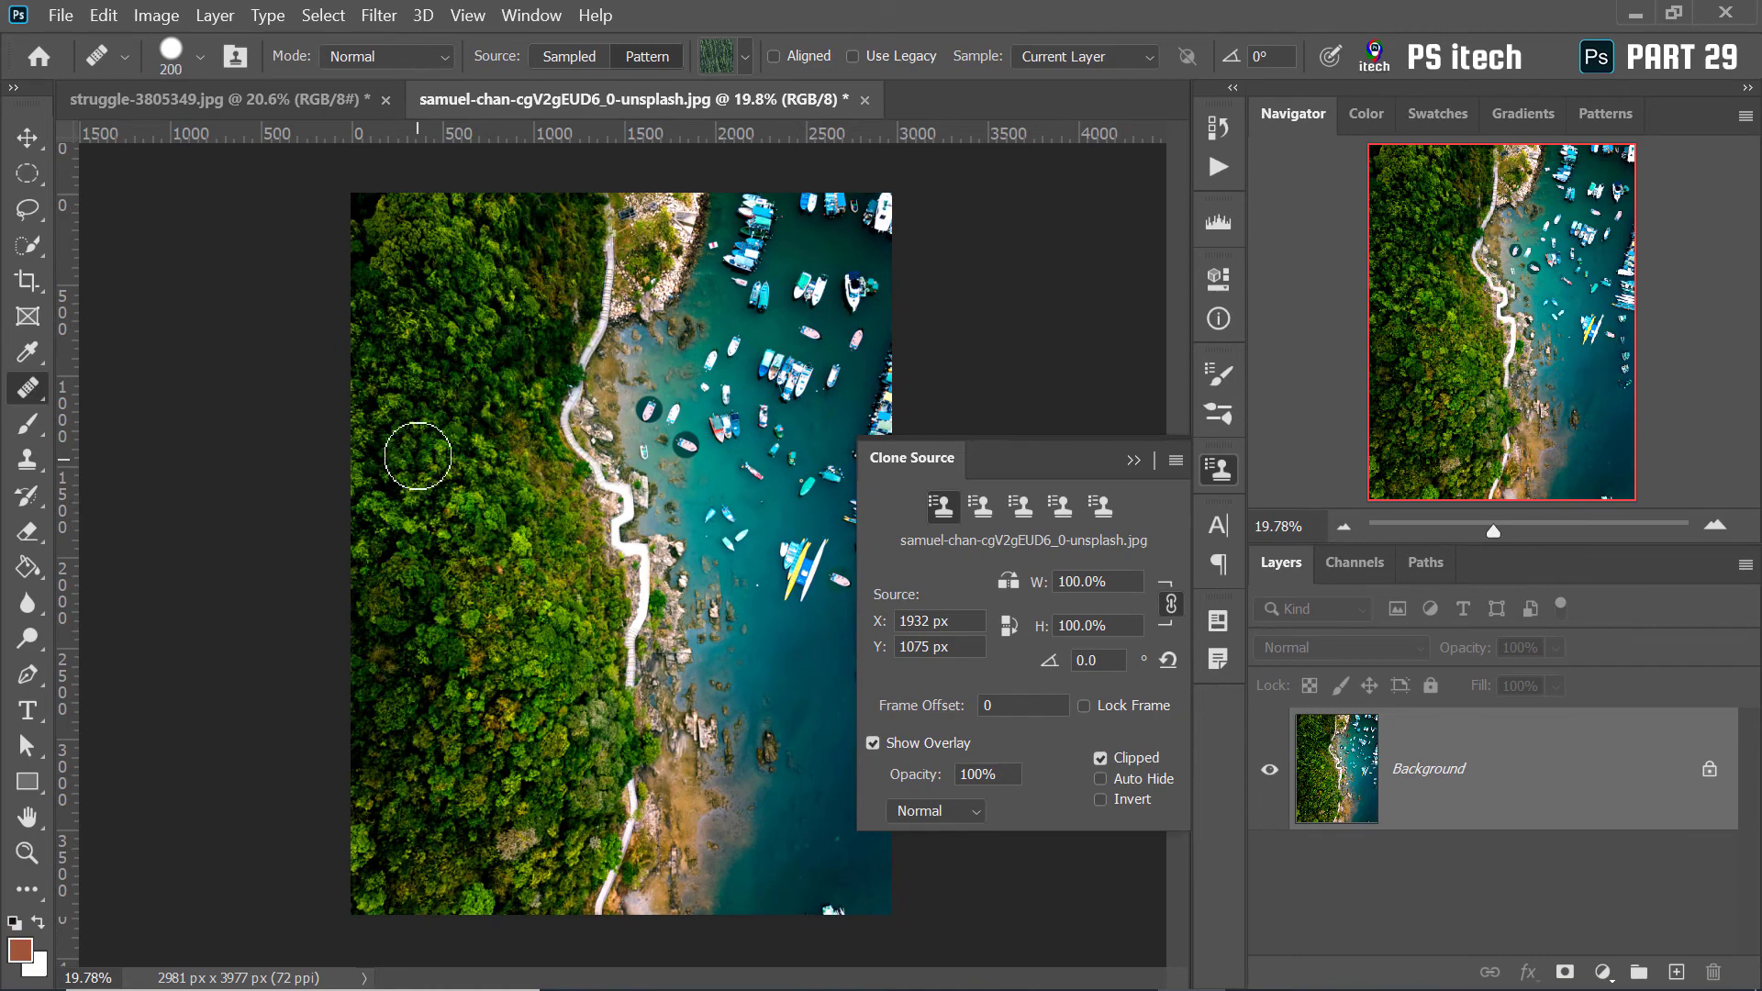
pyautogui.press(']')
pyautogui.press(']')
pyautogui.press(']')
pyautogui.press(']')
pyautogui.press(']')
pyautogui.press(']')
pyautogui.press(']')
pyautogui.press(']')
pyautogui.press(']')
pyautogui.press(']')
pyautogui.press(']')
pyautogui.press(']')
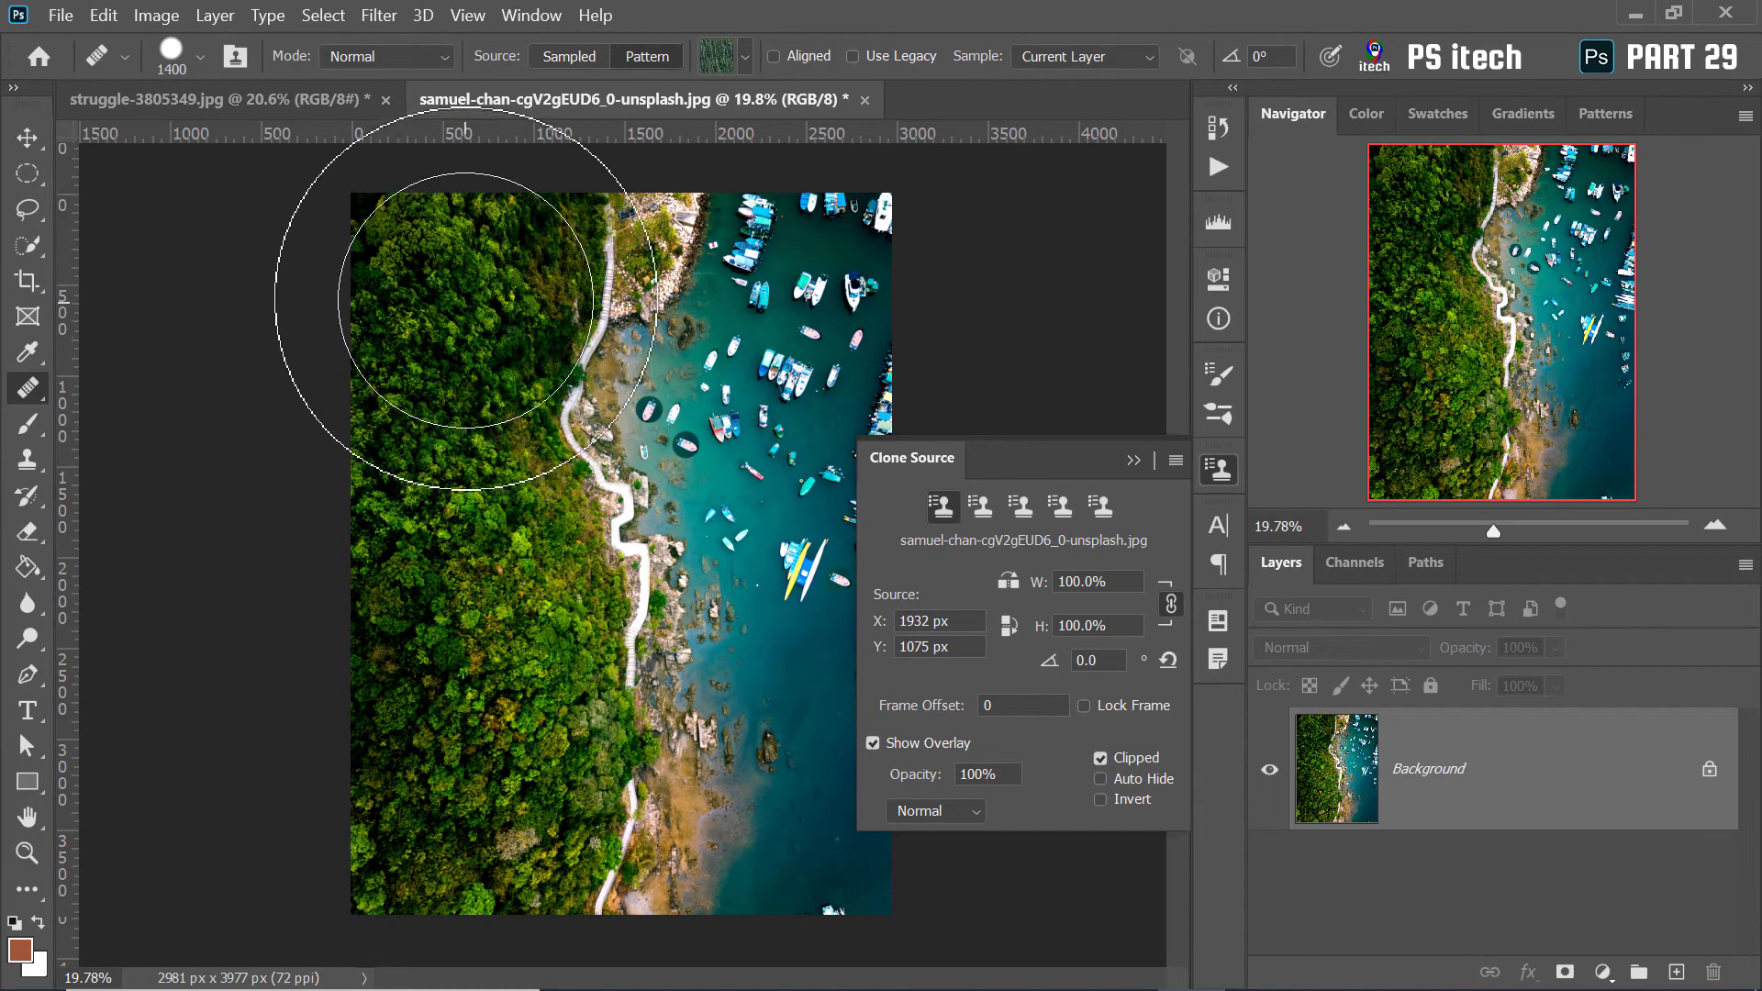
pyautogui.press('[')
# Paint the tree pattern over the whole forest area west of the coastal path
pyautogui.moveTo(440, 236)
pyautogui.mouseDown()
pyautogui.moveTo(413, 353)
pyautogui.moveTo(431, 505)
pyautogui.moveTo(421, 846)
pyautogui.moveTo(500, 732)
pyautogui.moveTo(464, 865)
pyautogui.moveTo(468, 848)
pyautogui.mouseUp()
pyautogui.moveTo(413, 286); pyautogui.dragTo(356, 495)
pyautogui.click(472, 244)
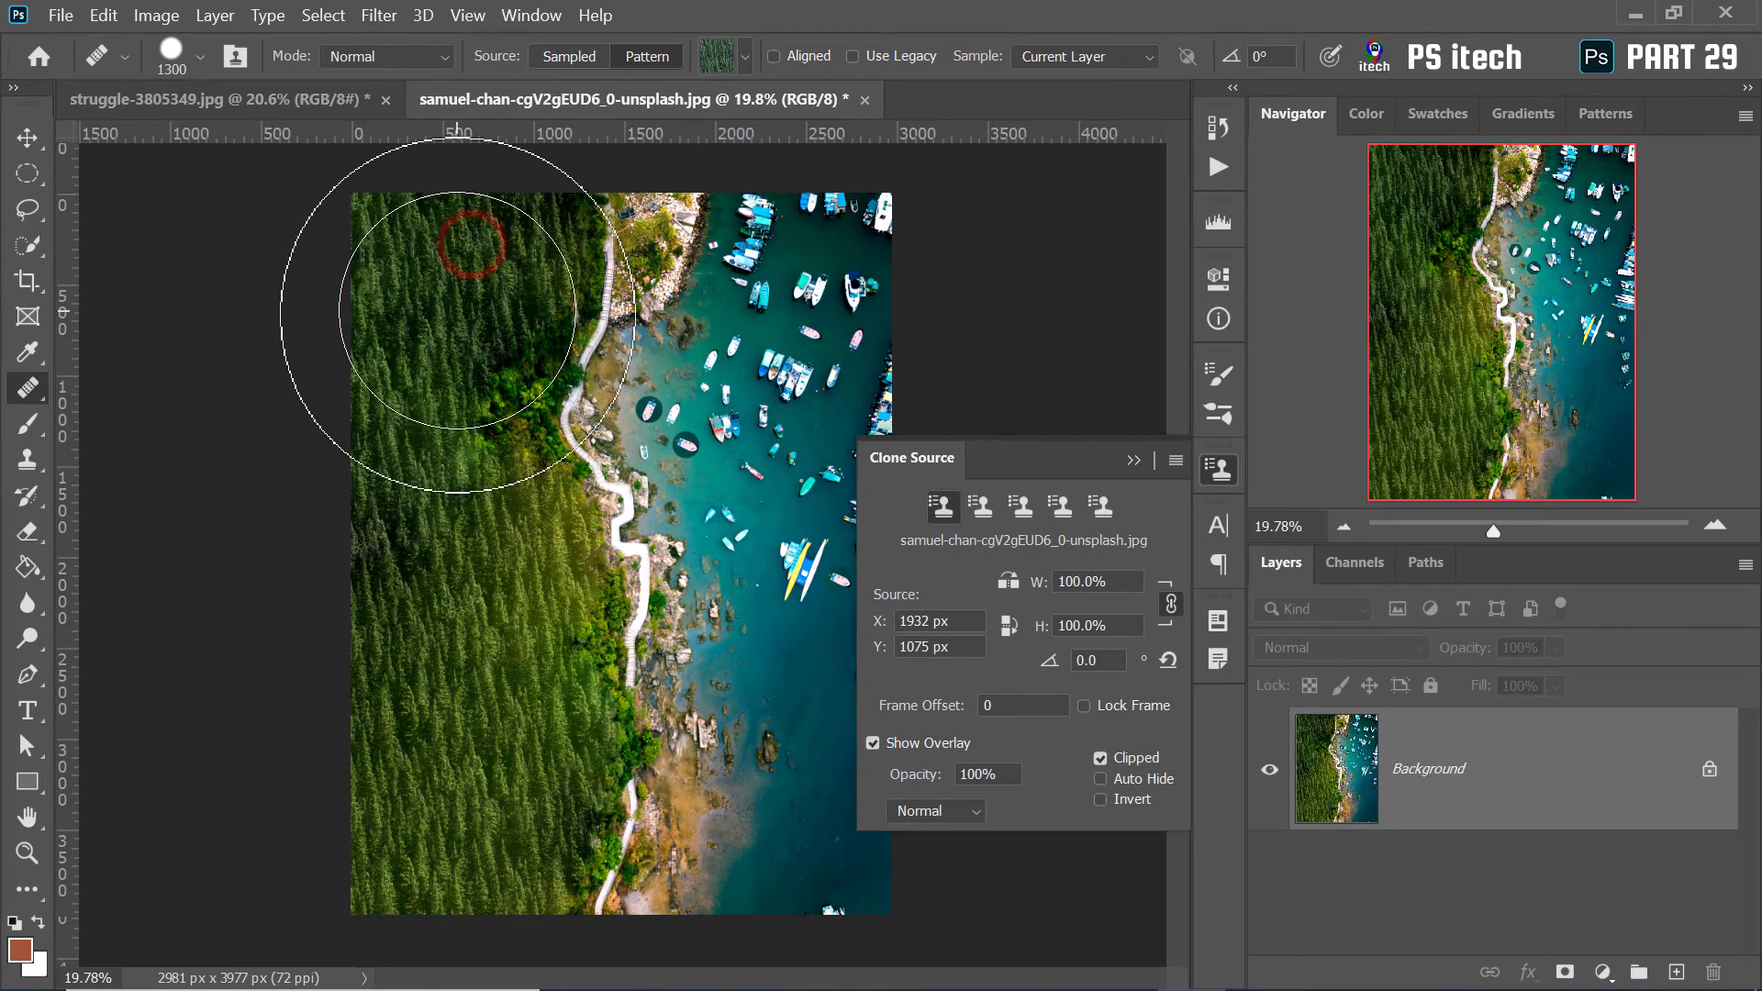
pyautogui.click(454, 323)
pyautogui.click(430, 401)
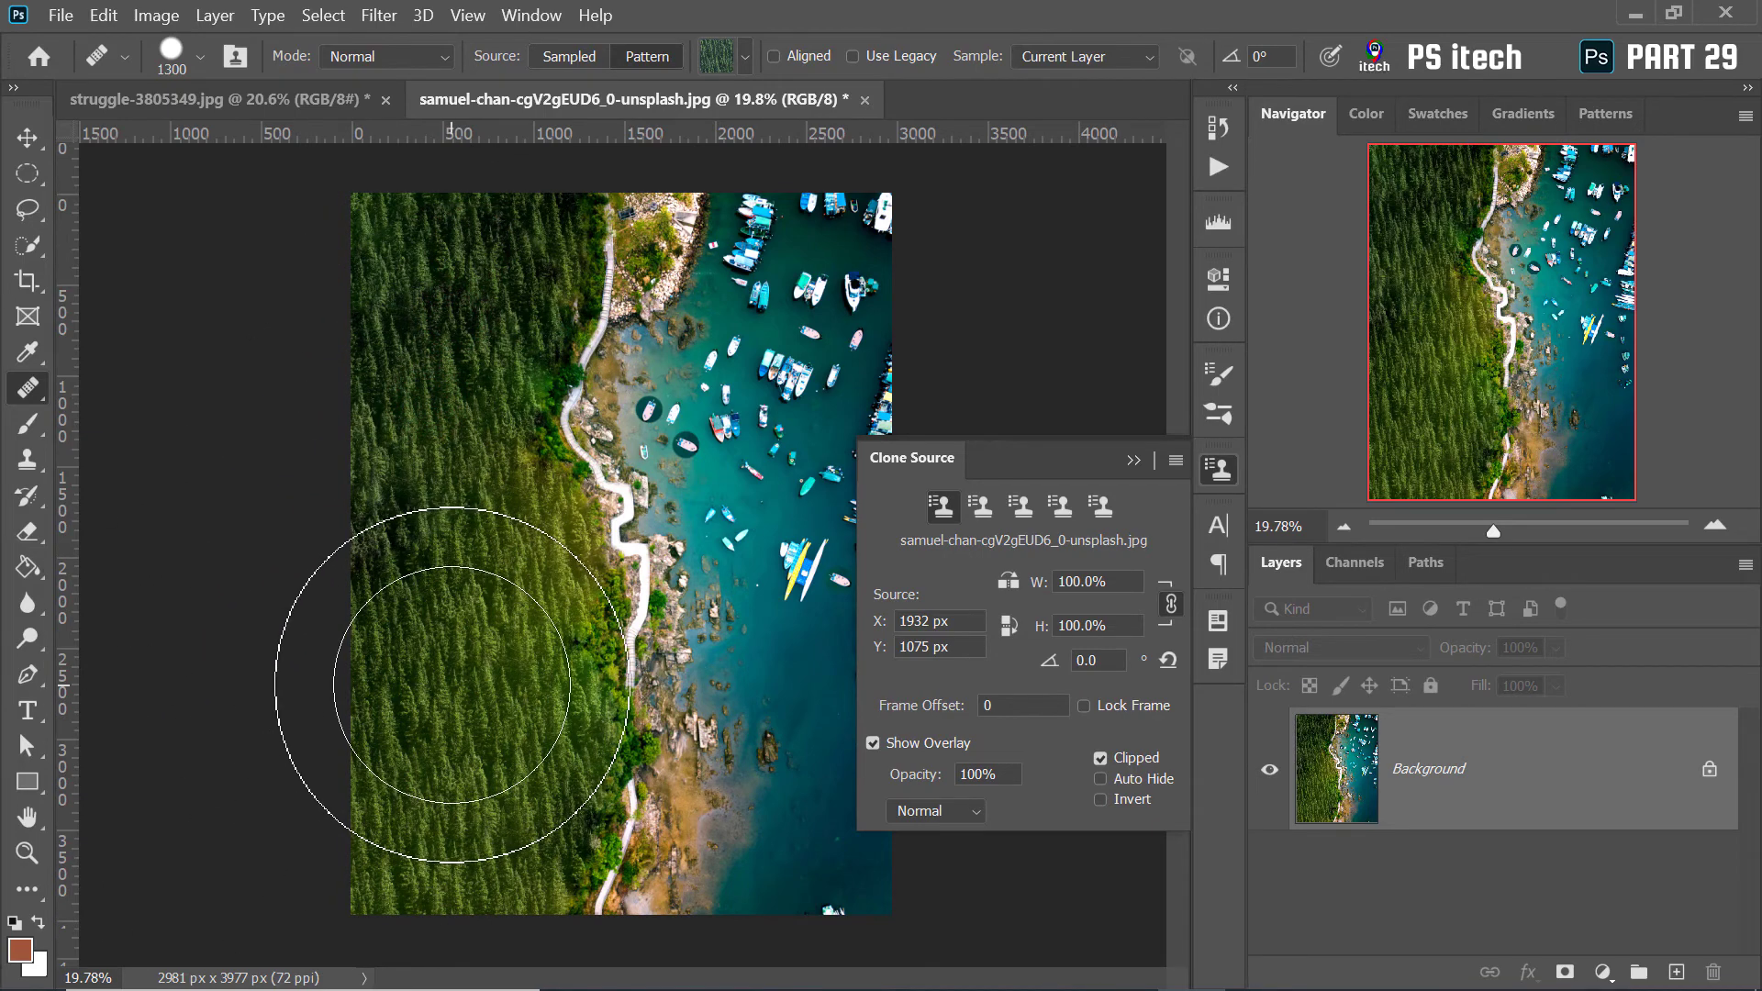
# Try one dab of the tree pattern on the dark open water beside the rocks, then undo it
pyautogui.scroll(5, 456, 686)
pyautogui.moveTo(593, 712)
pyautogui.mouseDown()
pyautogui.moveTo(380, 562)
pyautogui.moveTo(442, 560)
pyautogui.mouseUp()
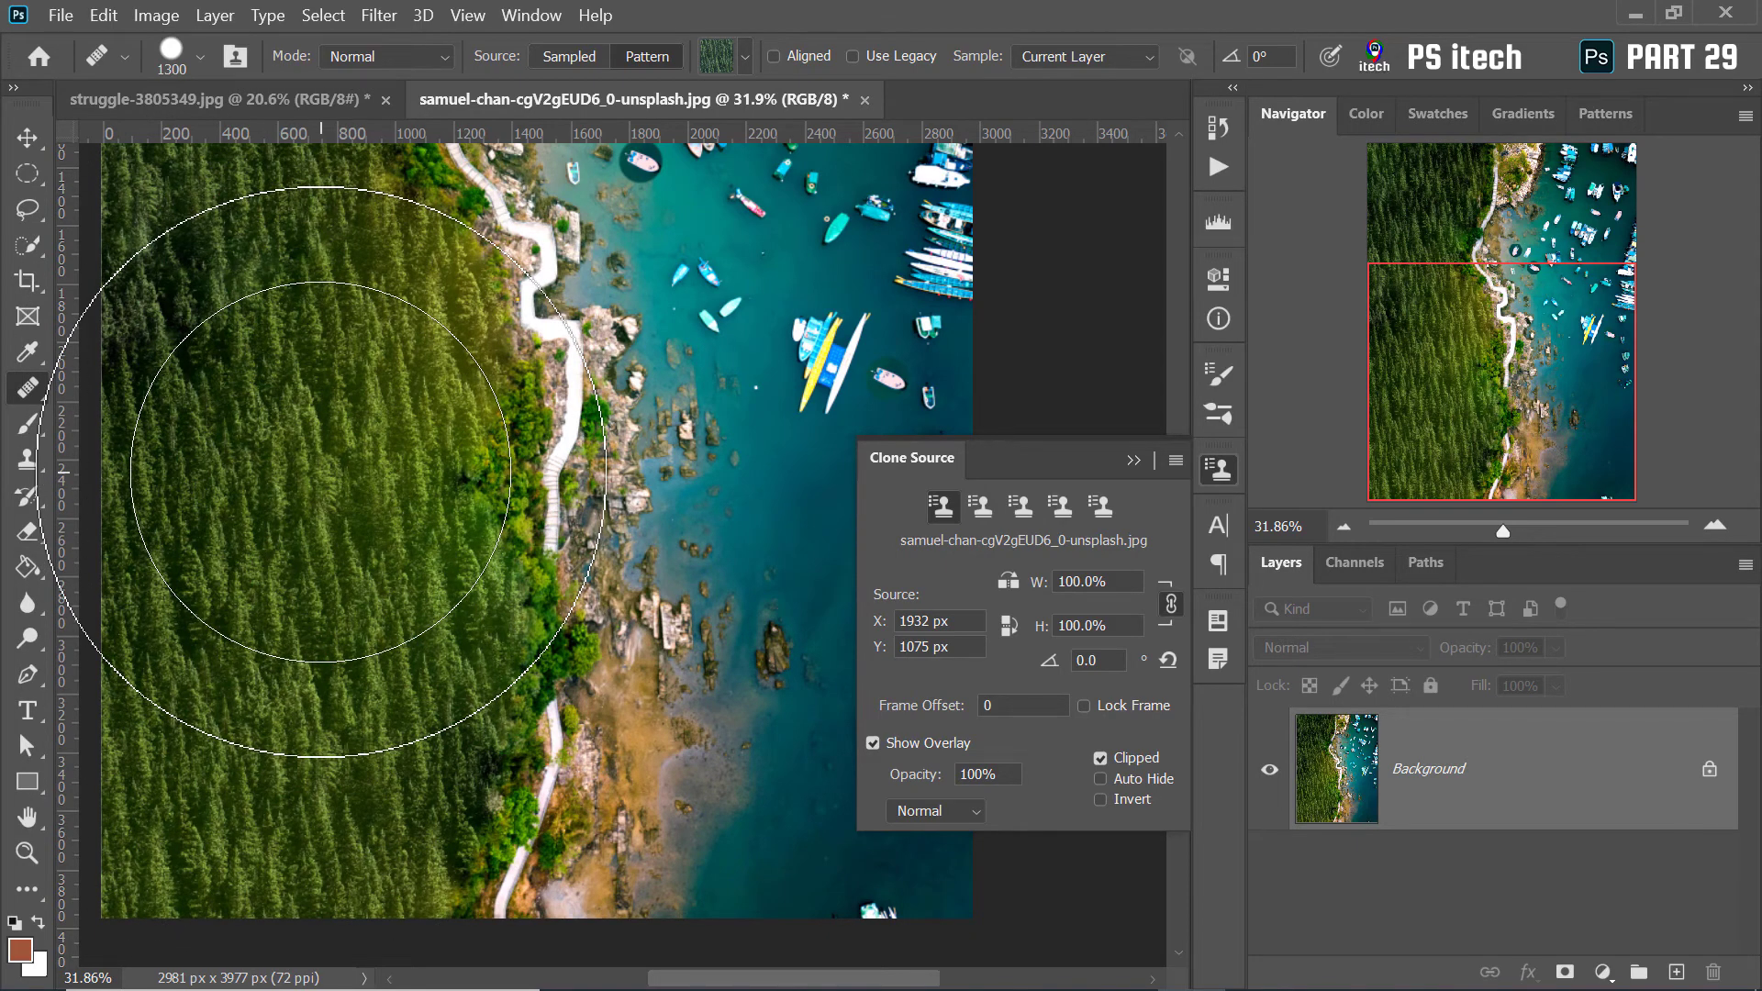
pyautogui.moveTo(630, 492); pyautogui.dragTo(373, 432)
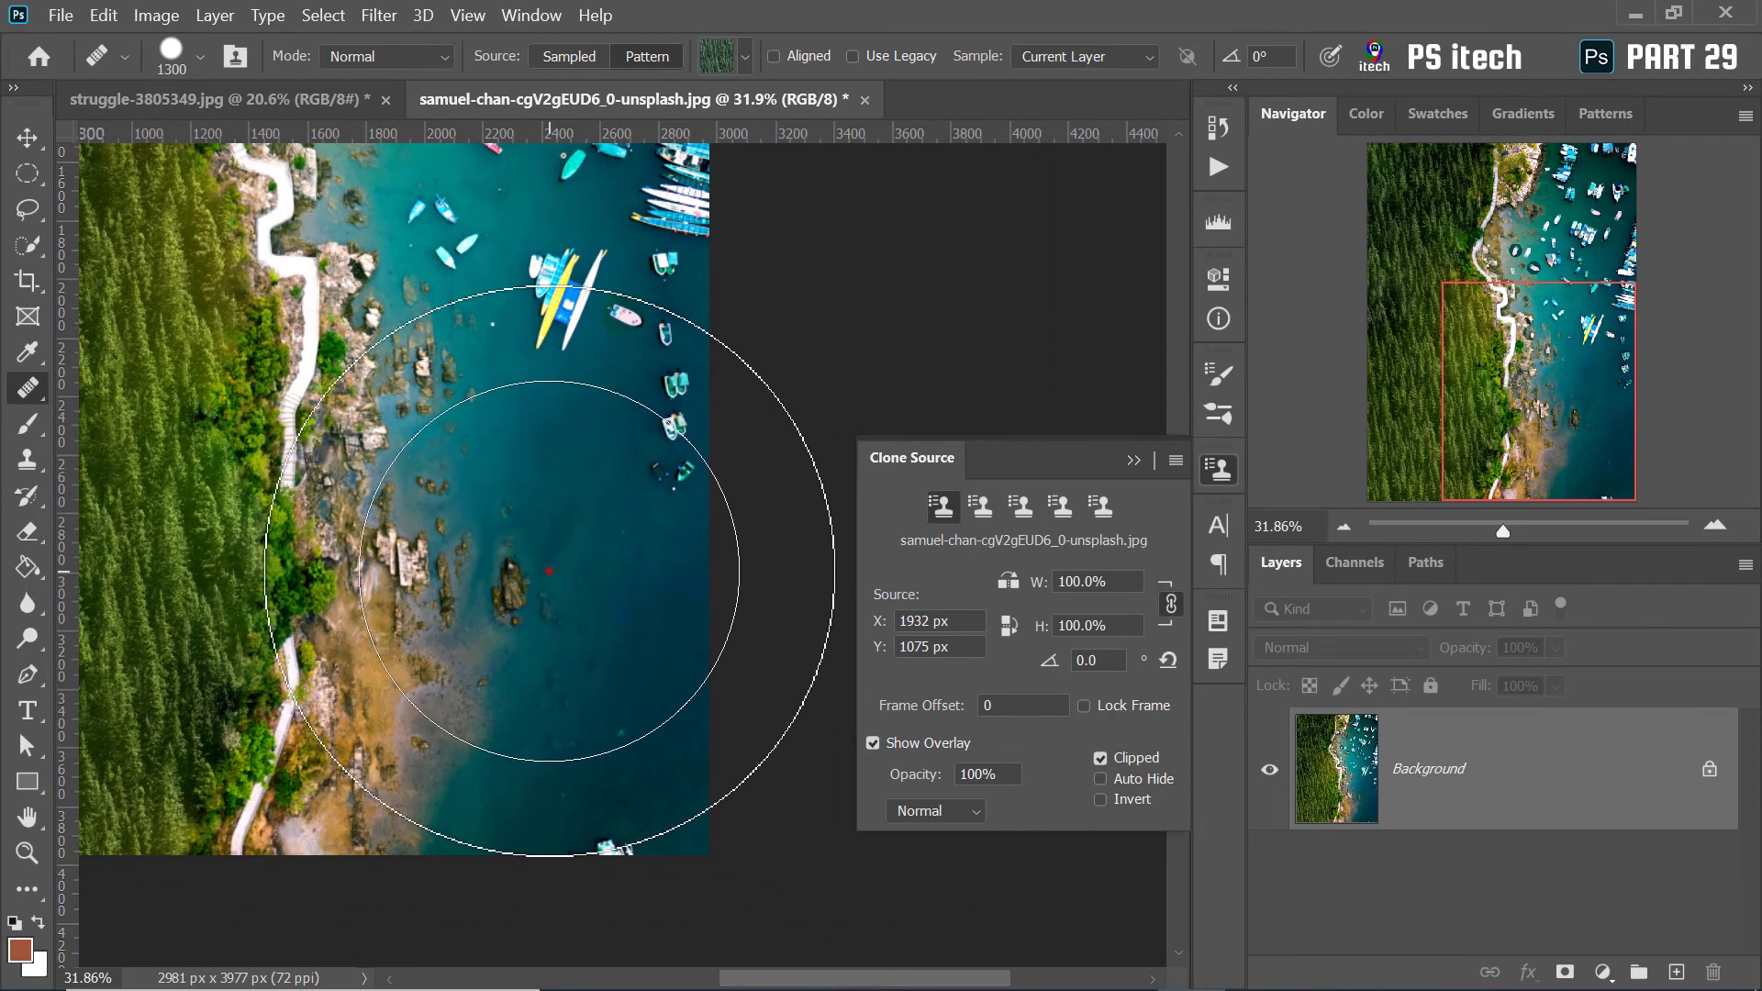
pyautogui.click(549, 571)
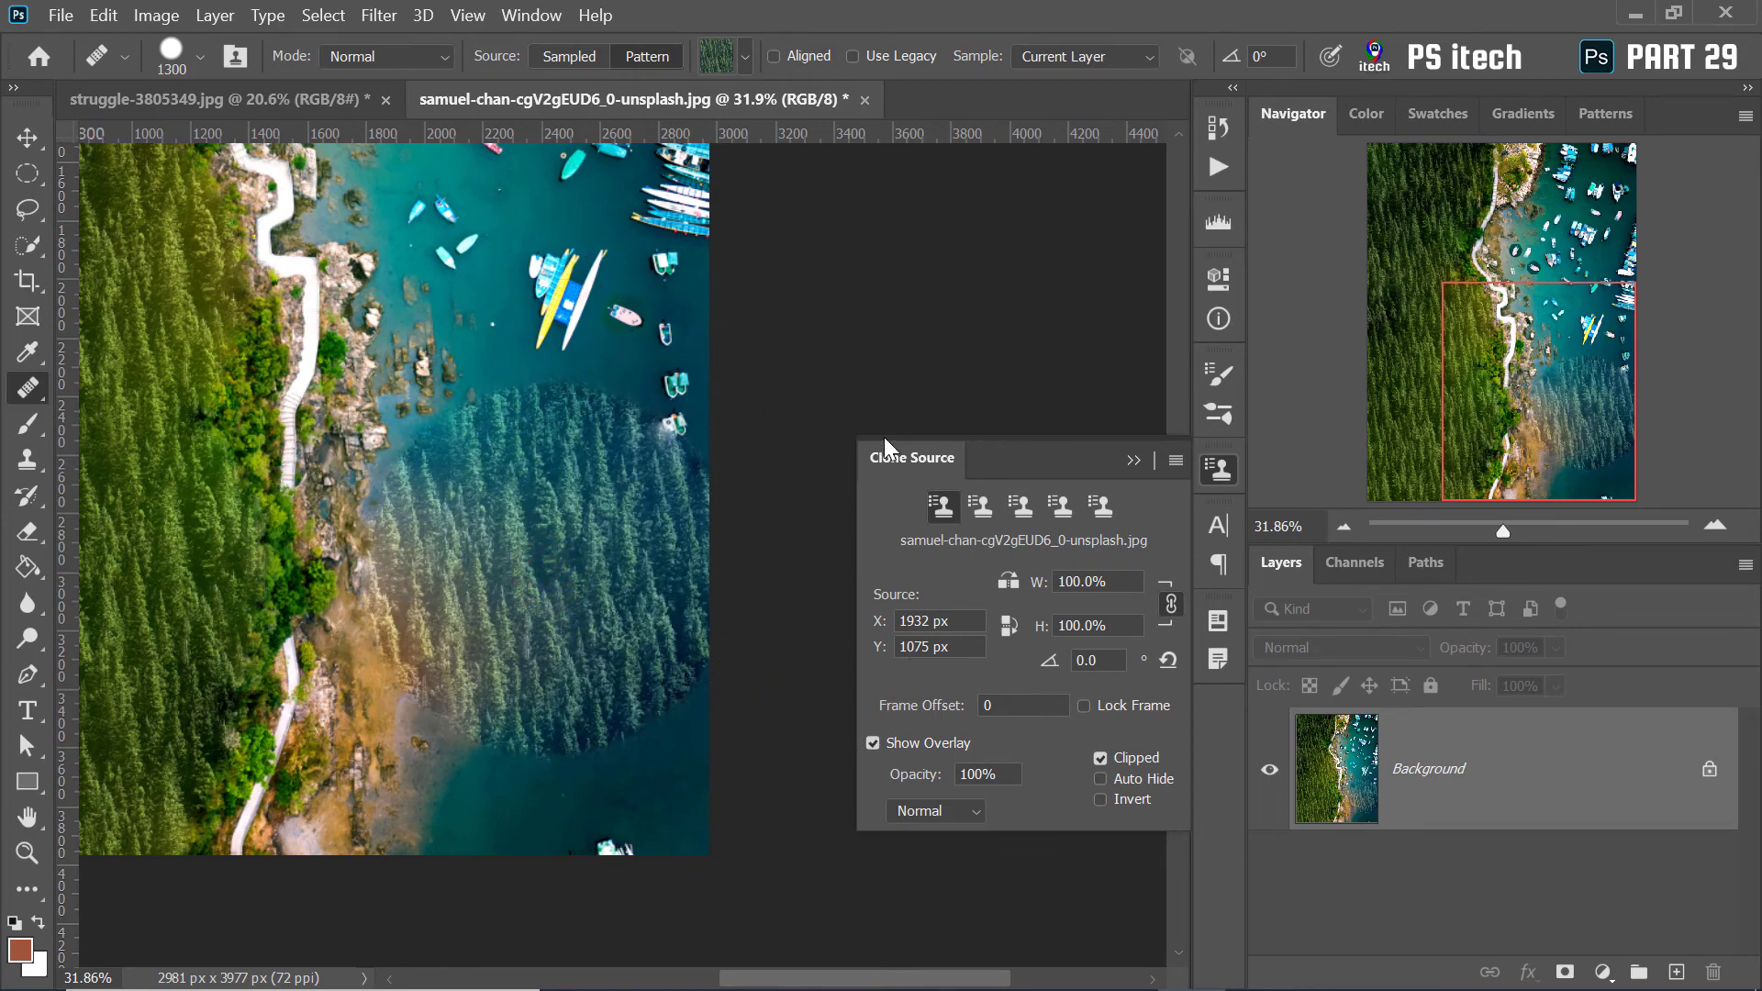
pyautogui.hotkey('ctrl', 'z')
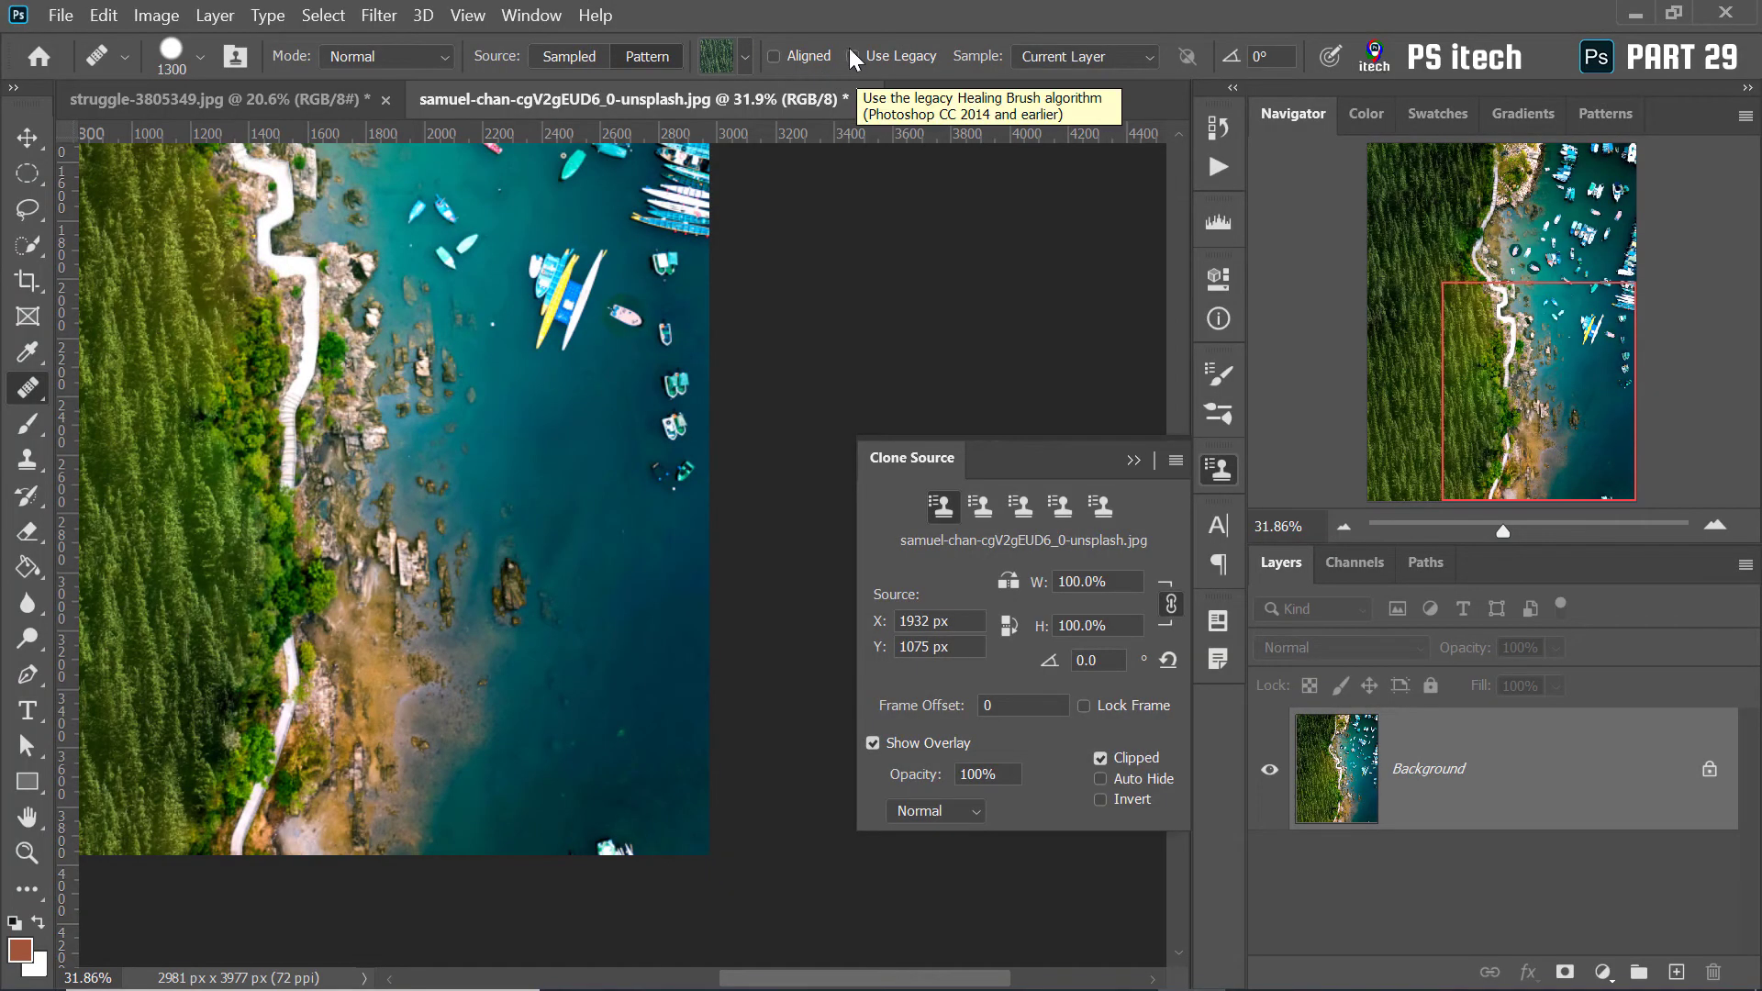
# Turn on Use Legacy and switch the Healing Brush source back to Sampled
pyautogui.click(853, 56)
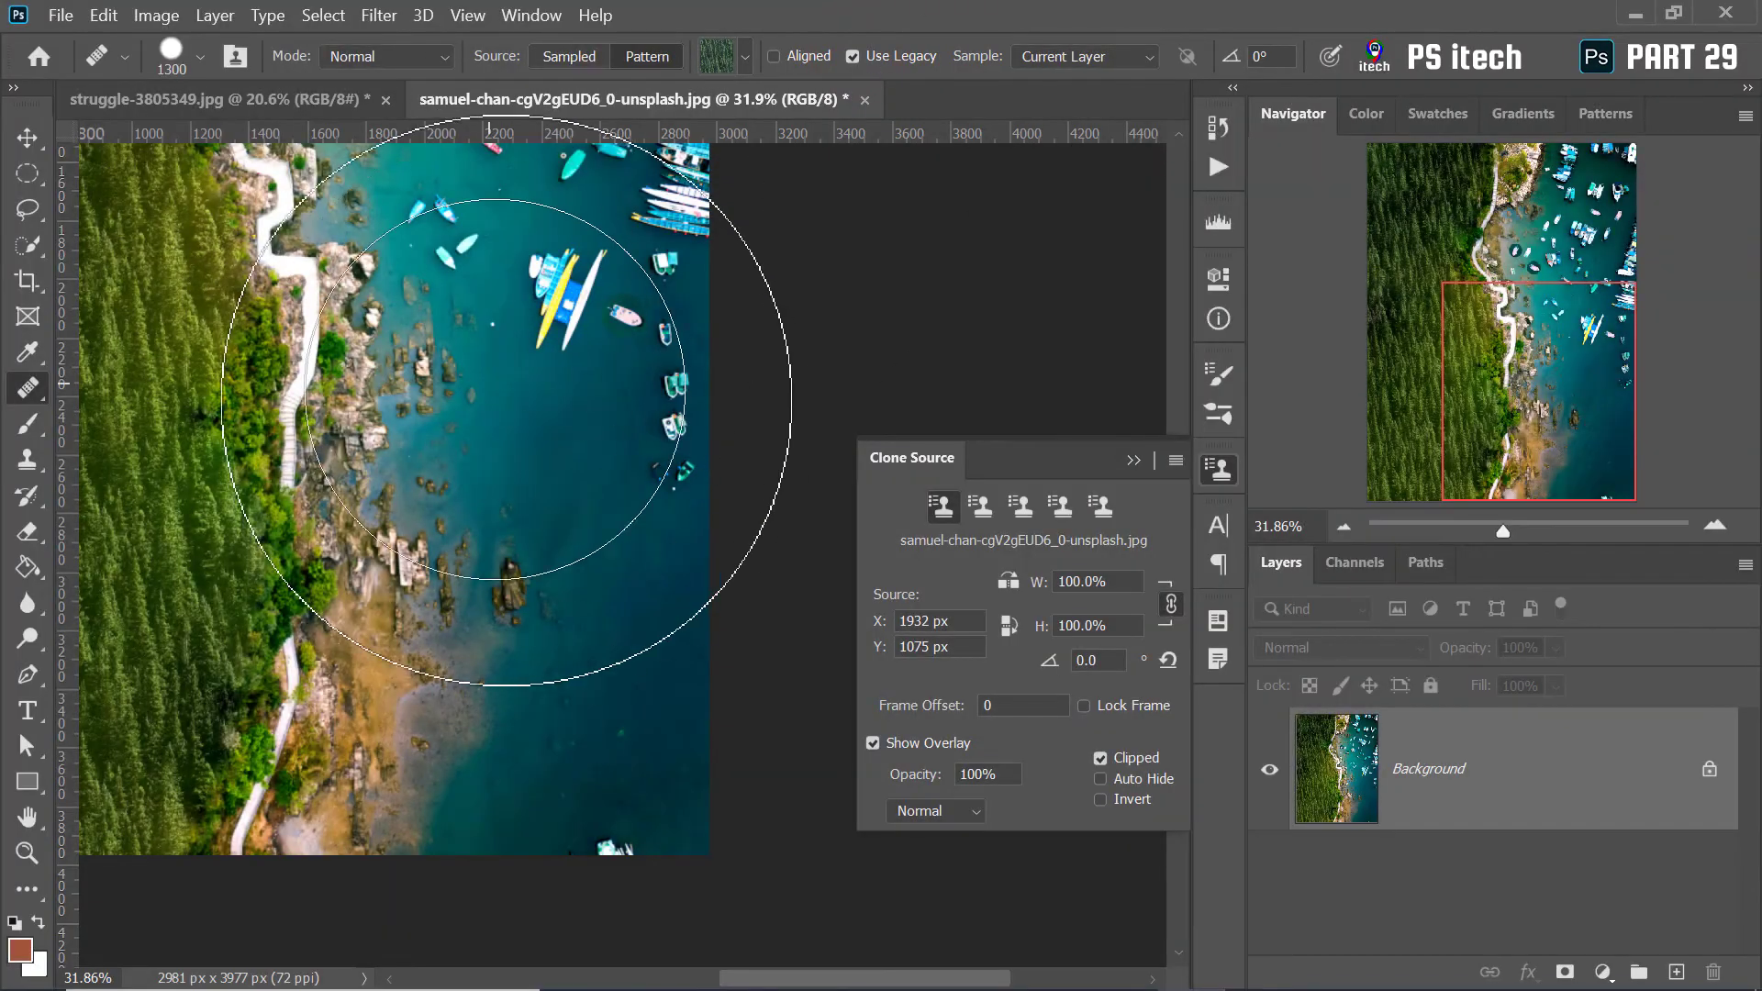
pyautogui.scroll(10, 513, 435)
pyautogui.moveTo(523, 342)
pyautogui.mouseDown()
pyautogui.moveTo(420, 680)
pyautogui.moveTo(527, 496)
pyautogui.mouseUp()
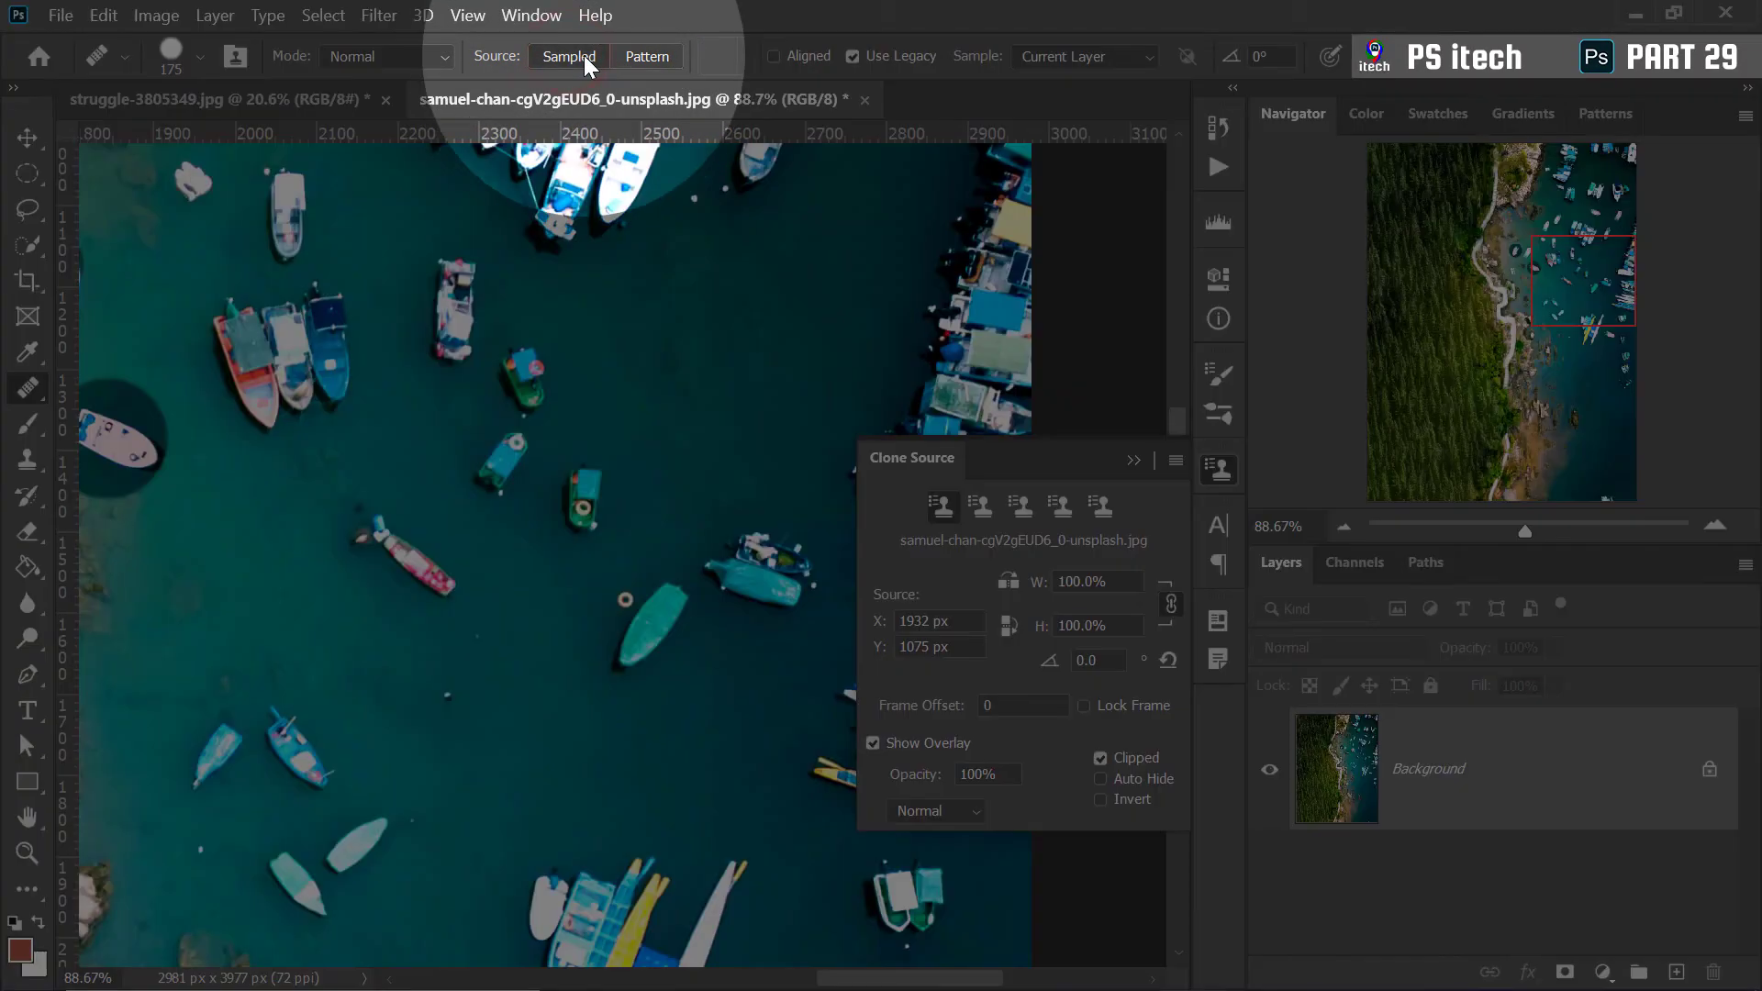
pyautogui.click(564, 57)
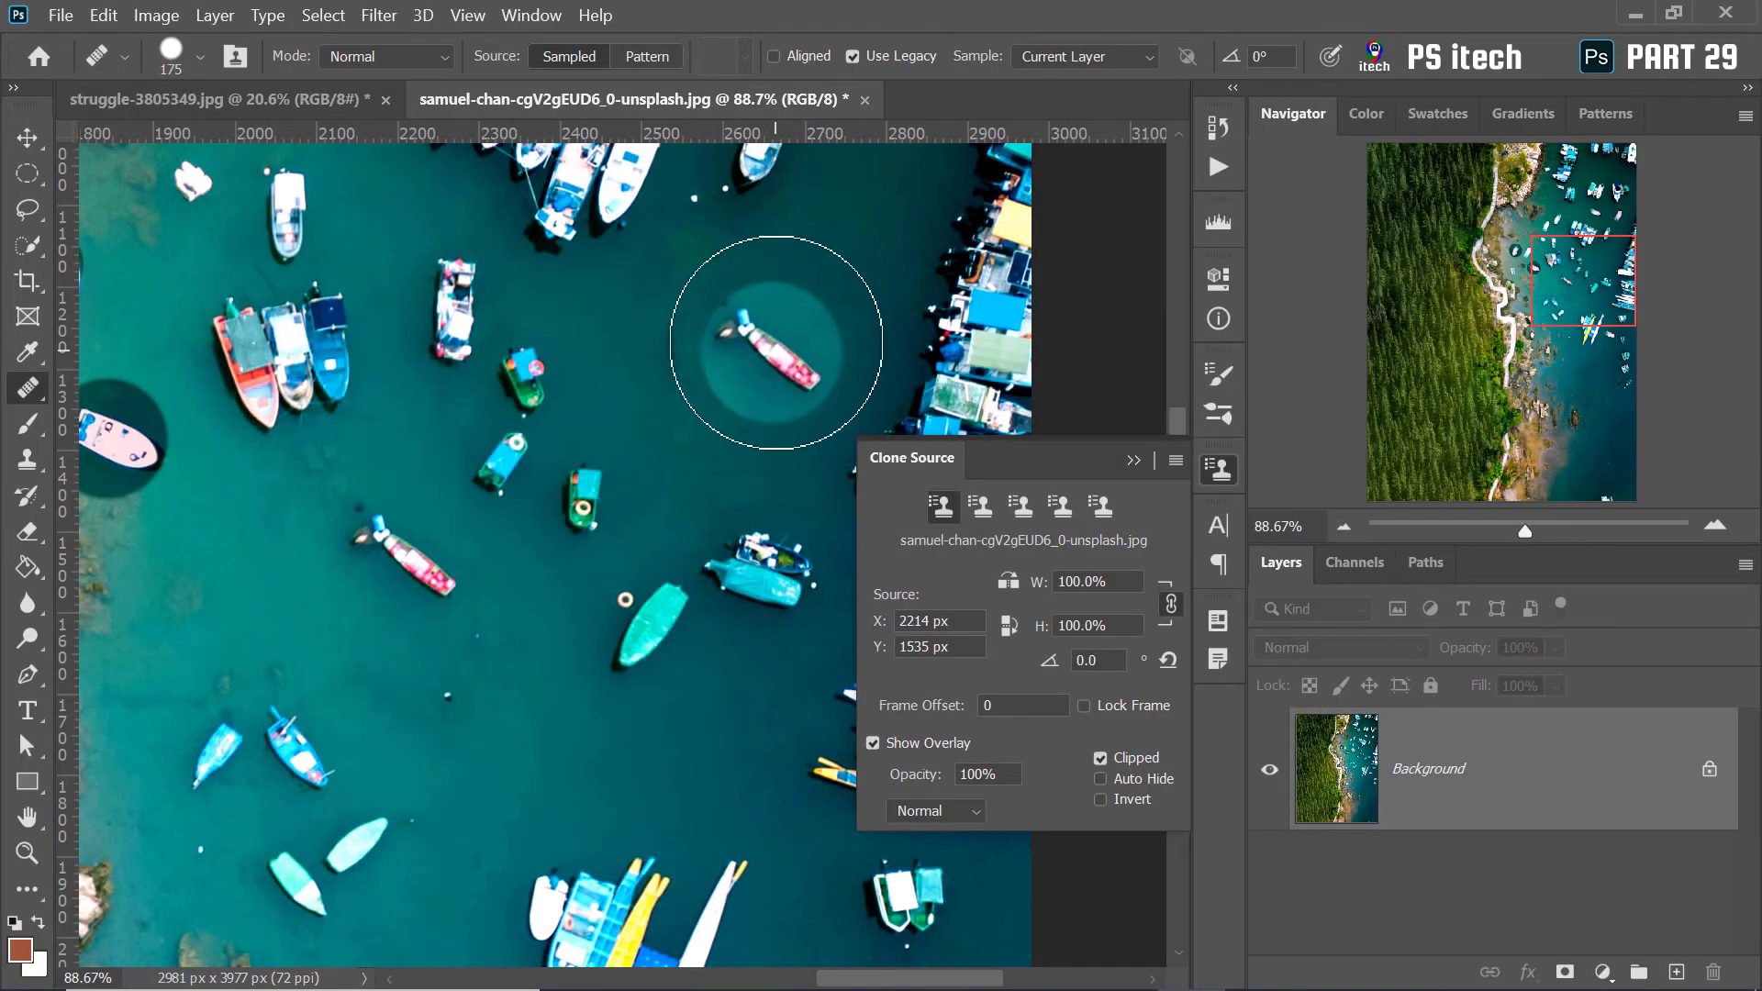
# With a 175 px brush, paint copies of the slim red and white boat in open water, including one just beside the original
pyautogui.click(796, 306)
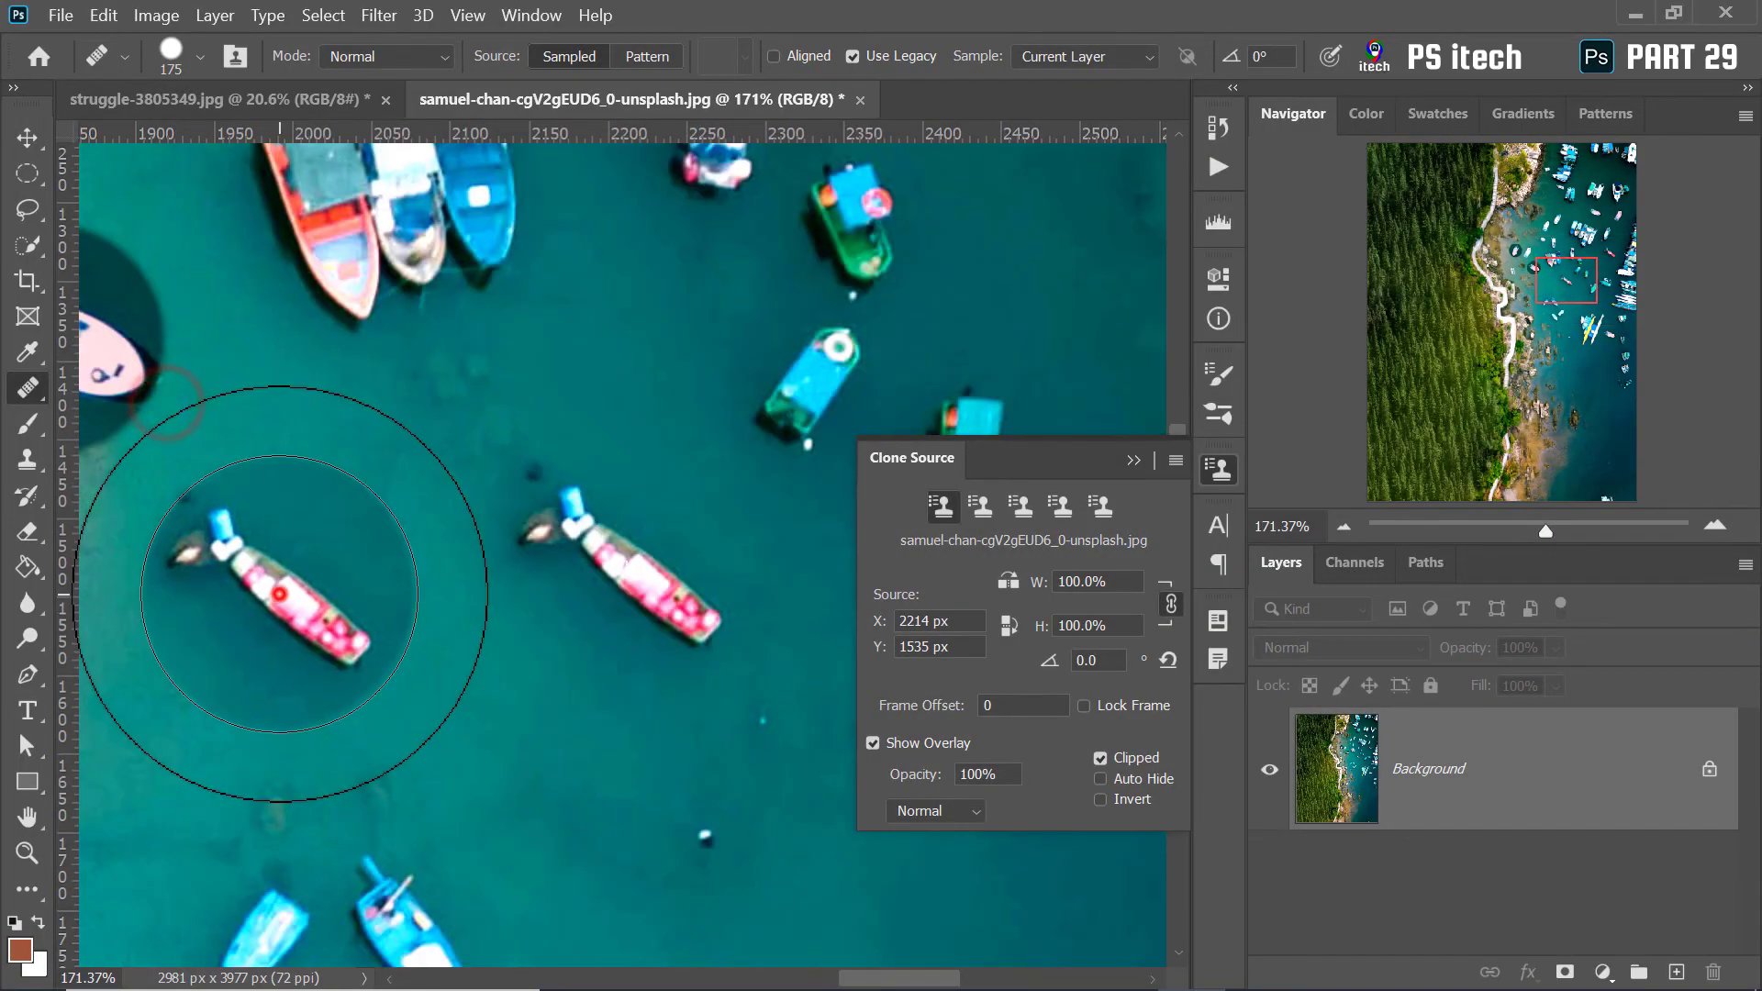
pyautogui.click(280, 595)
pyautogui.moveTo(360, 696); pyautogui.dragTo(651, 544)
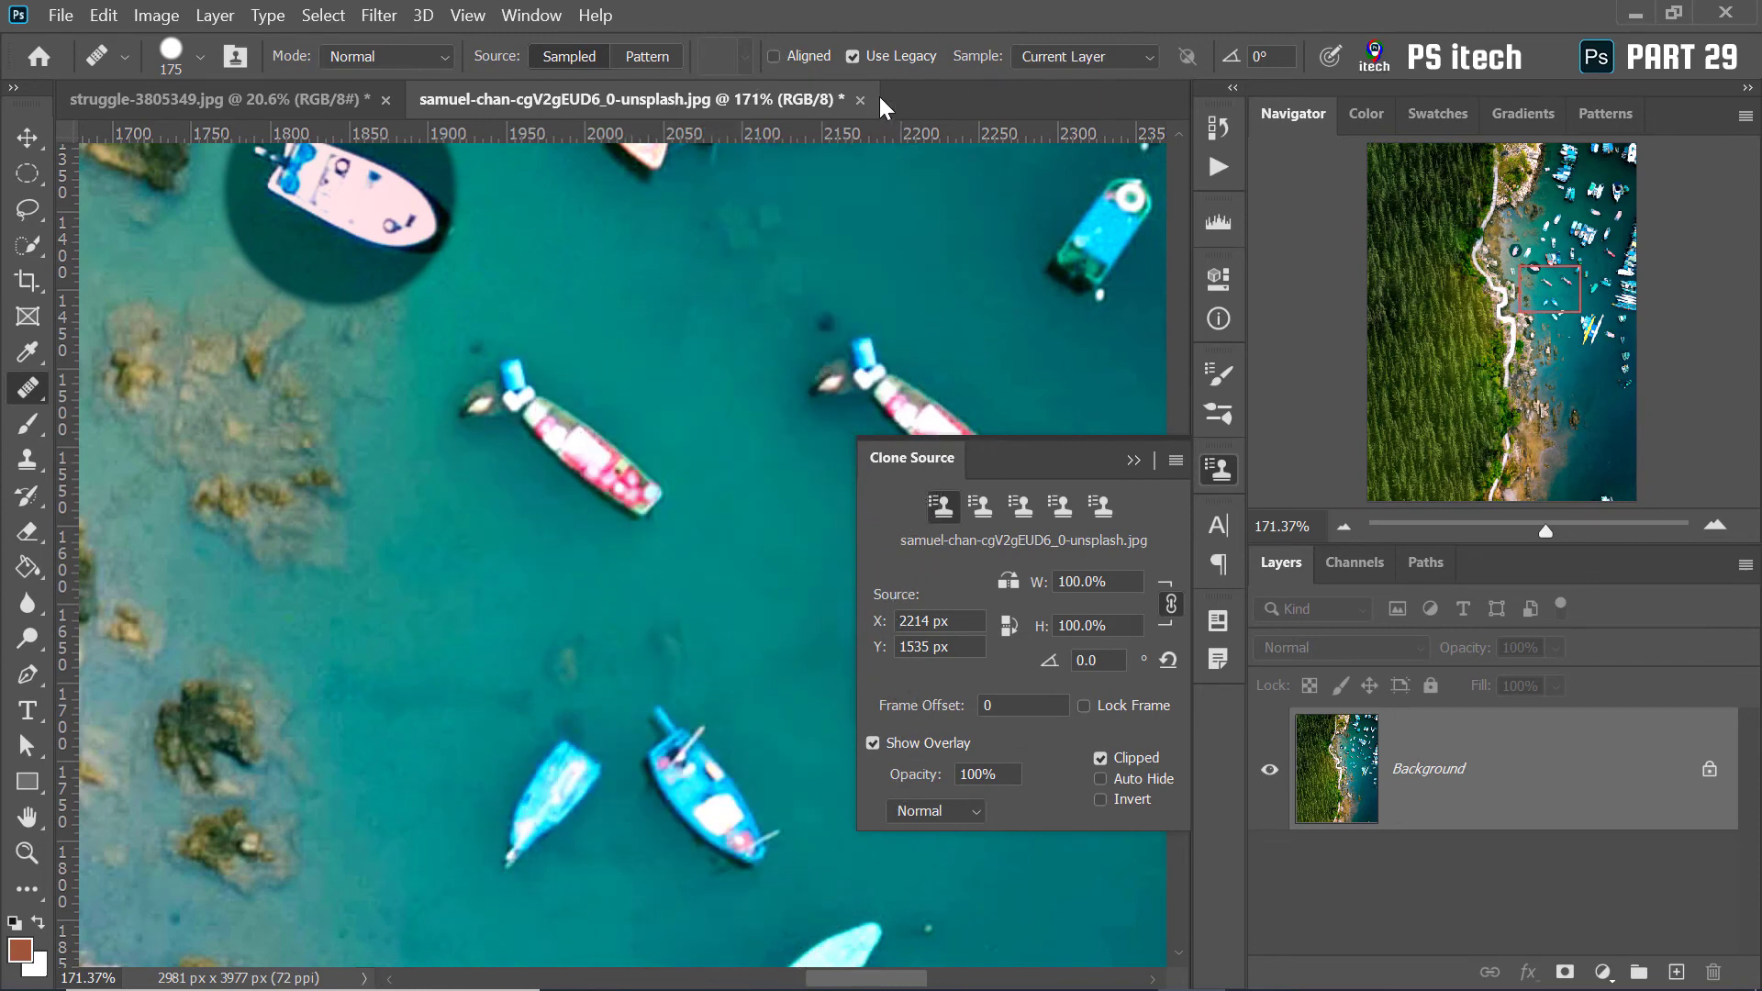
# Turn off Use Legacy and set the Healing Brush Diffusion to 1
pyautogui.click(853, 57)
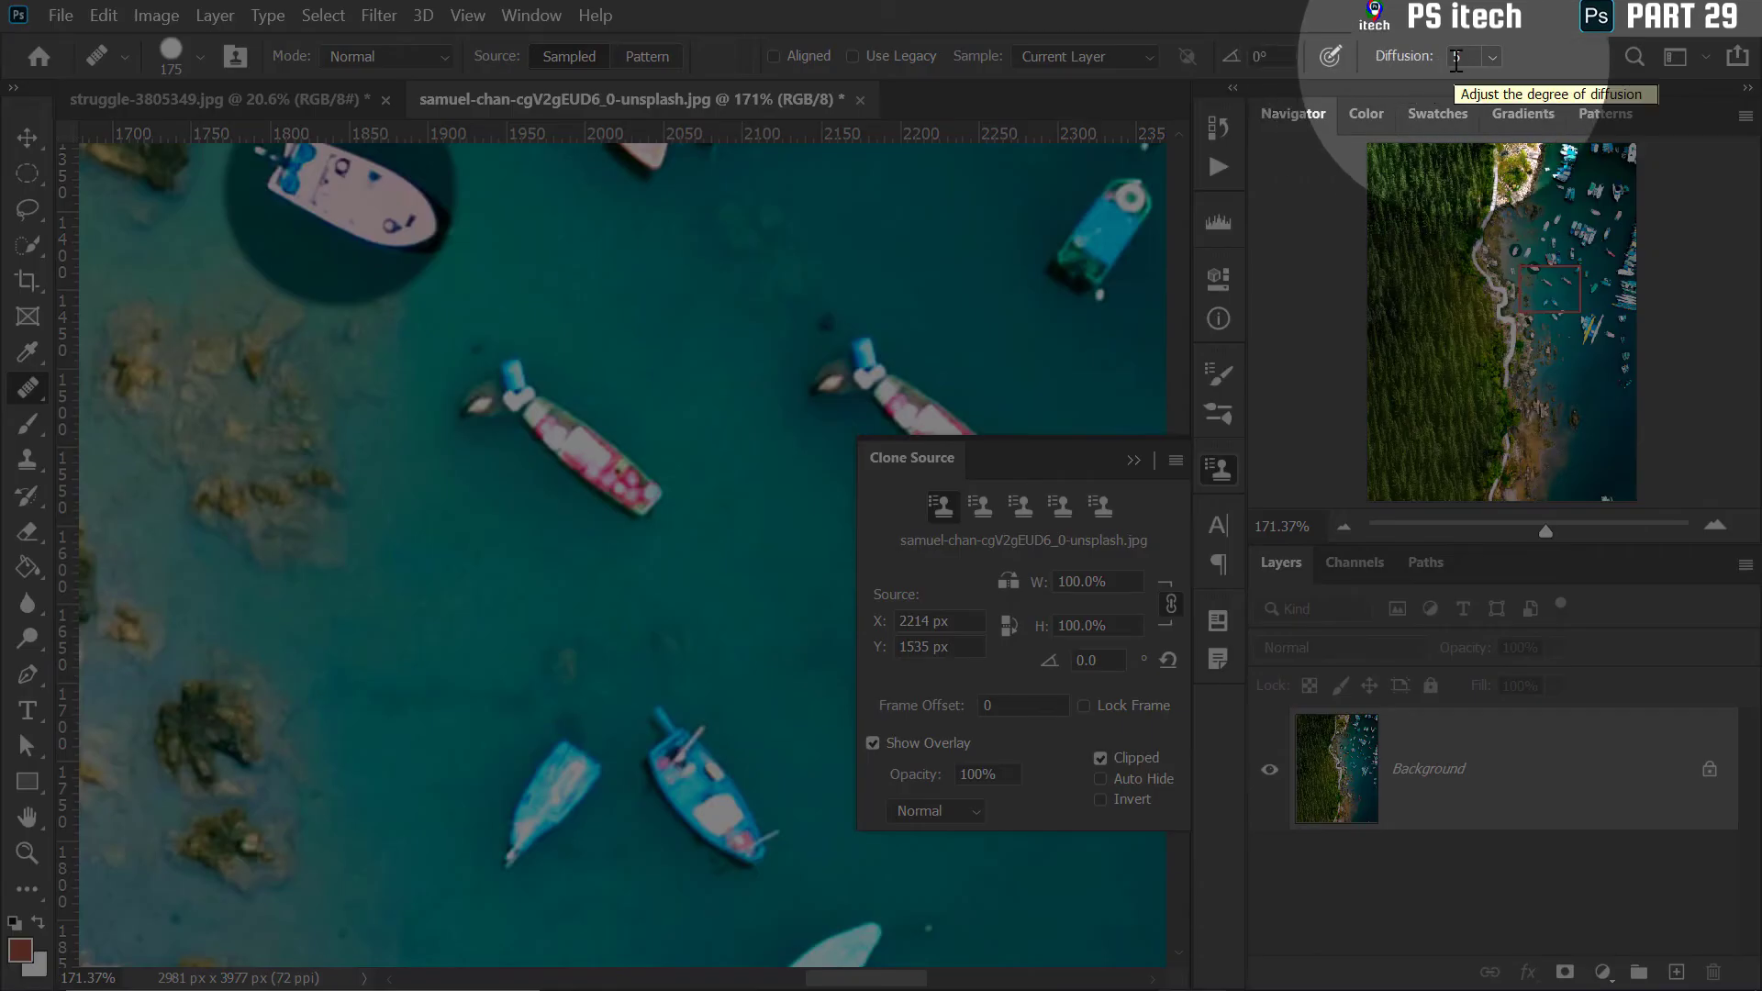
pyautogui.click(1492, 56)
pyautogui.moveTo(1528, 85); pyautogui.dragTo(1406, 90)
# Sample the copied red and white boat and paint it in the shallow water beside the submerged rocks
pyautogui.keyDown('alt'); pyautogui.click(579, 439); pyautogui.keyUp('alt')
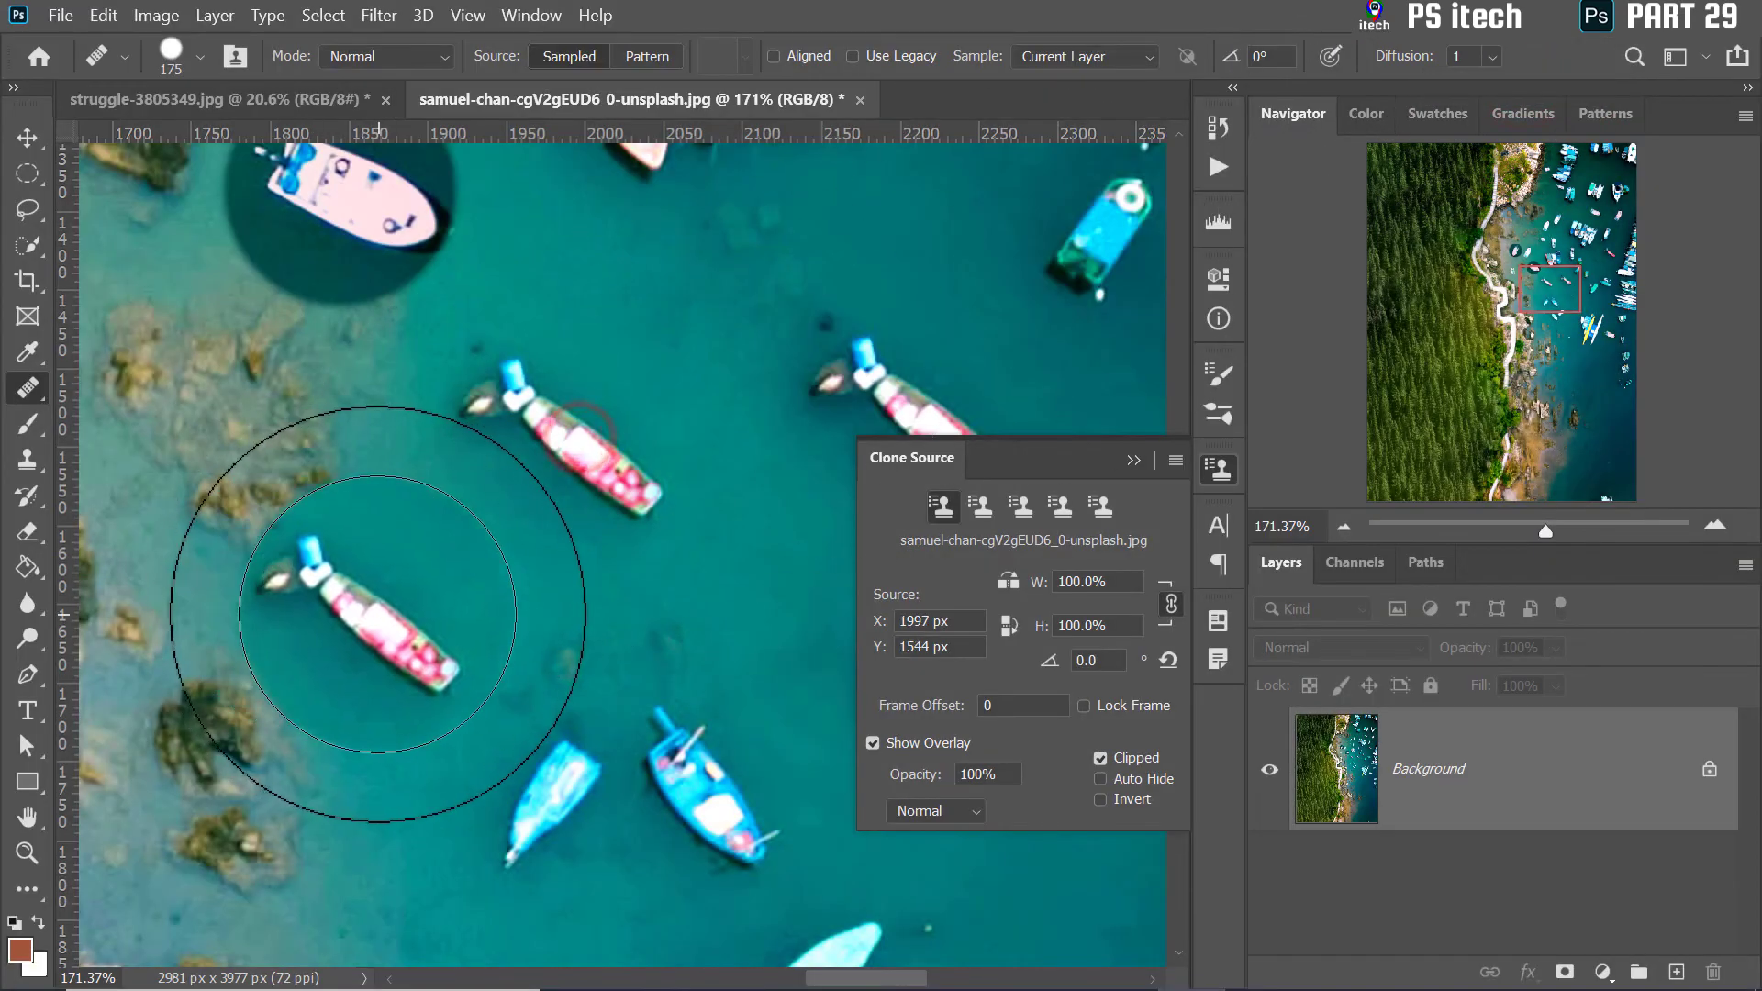
pyautogui.click(362, 608)
pyautogui.moveTo(450, 791); pyautogui.dragTo(644, 724)
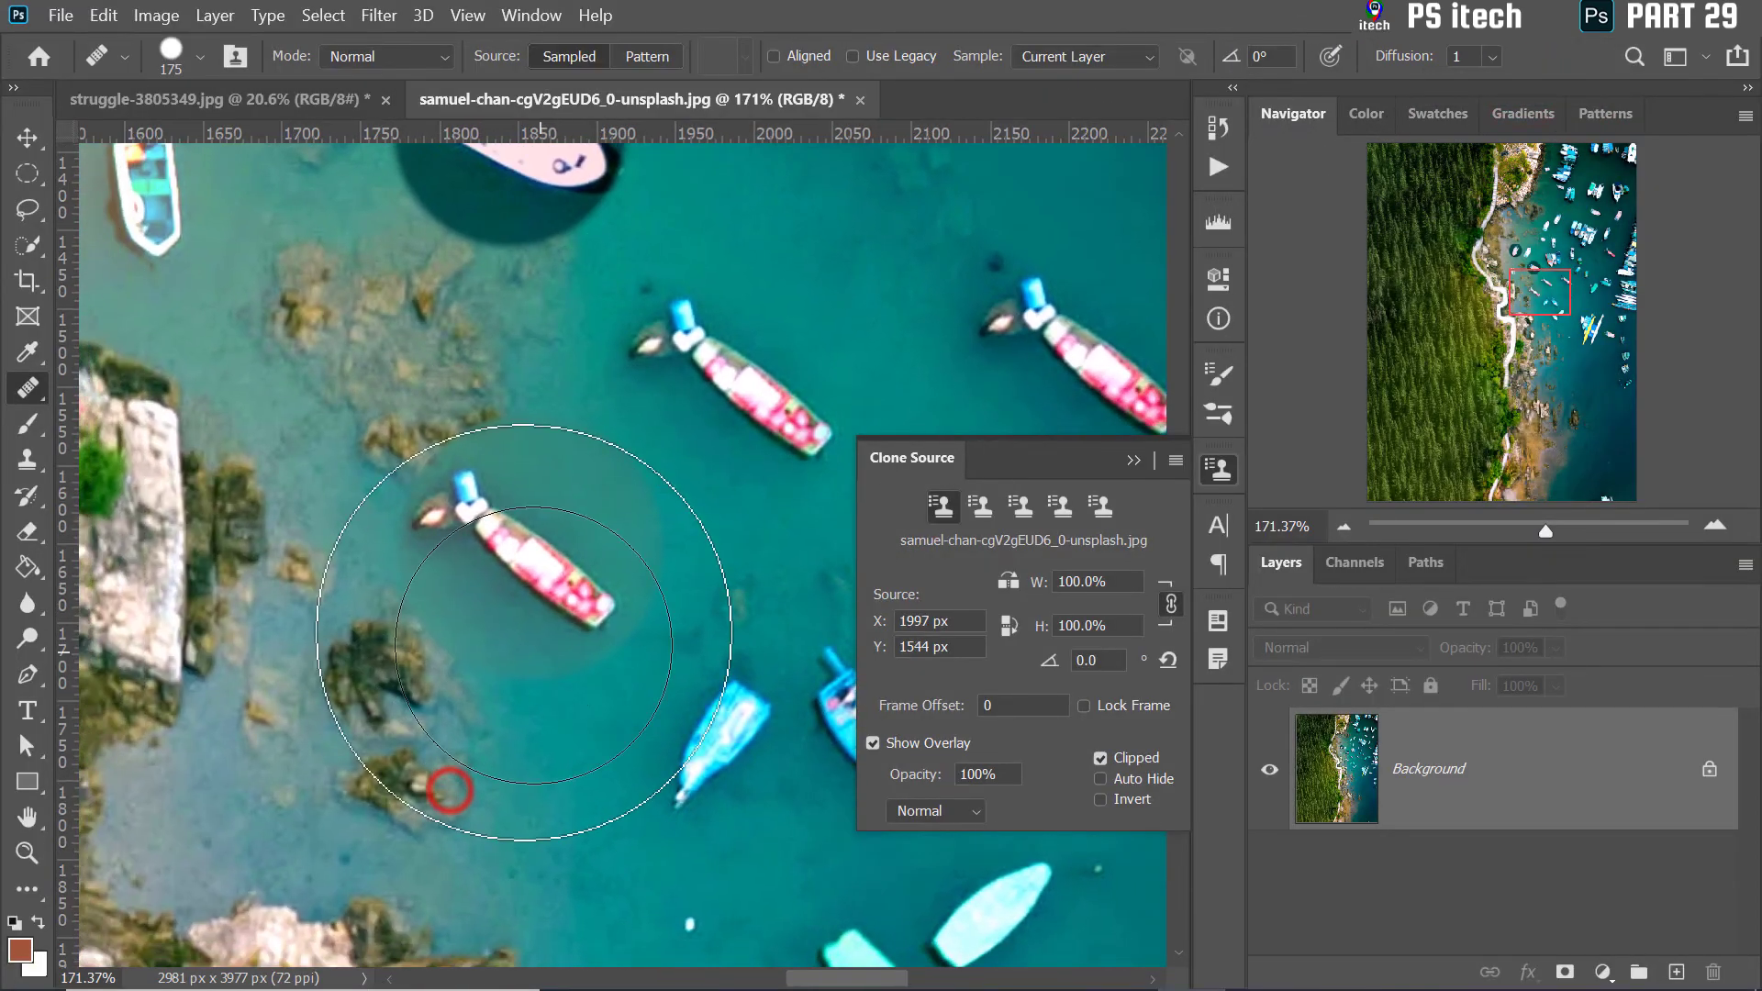
# Set the Healing Brush Diffusion to 6 and paint another red and white boat between the rocky shore and the turquoise boats
pyautogui.click(20, 146)
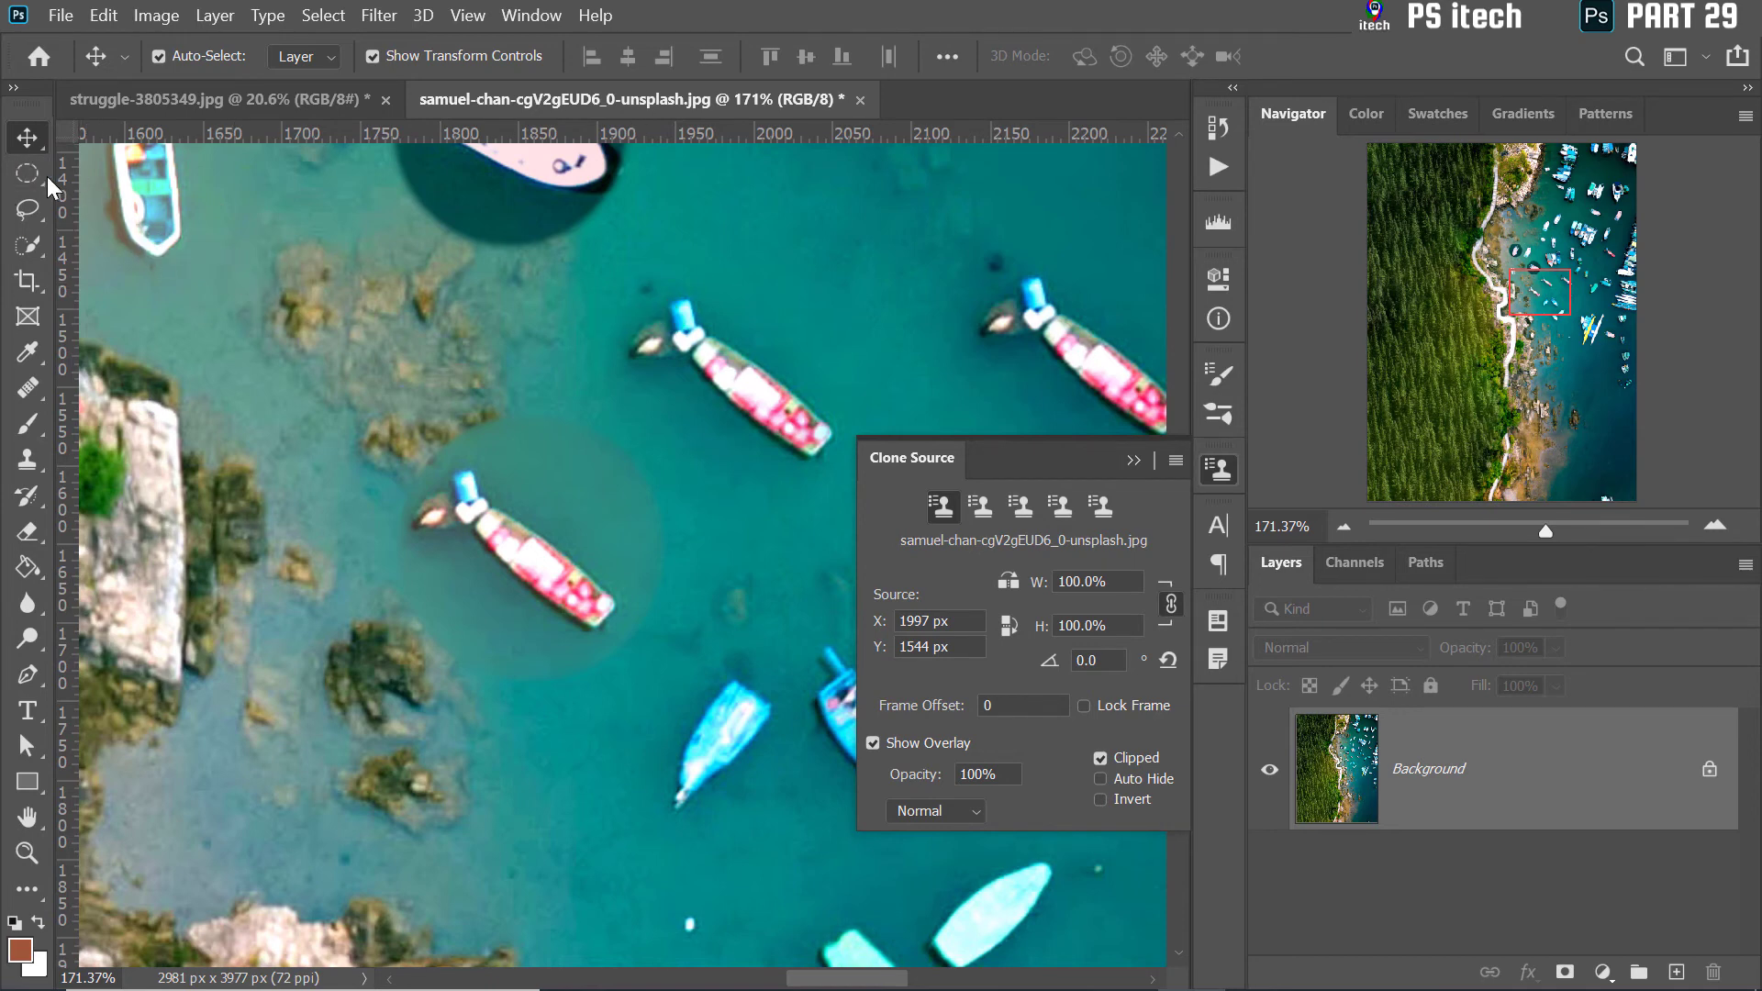
pyautogui.click(28, 388)
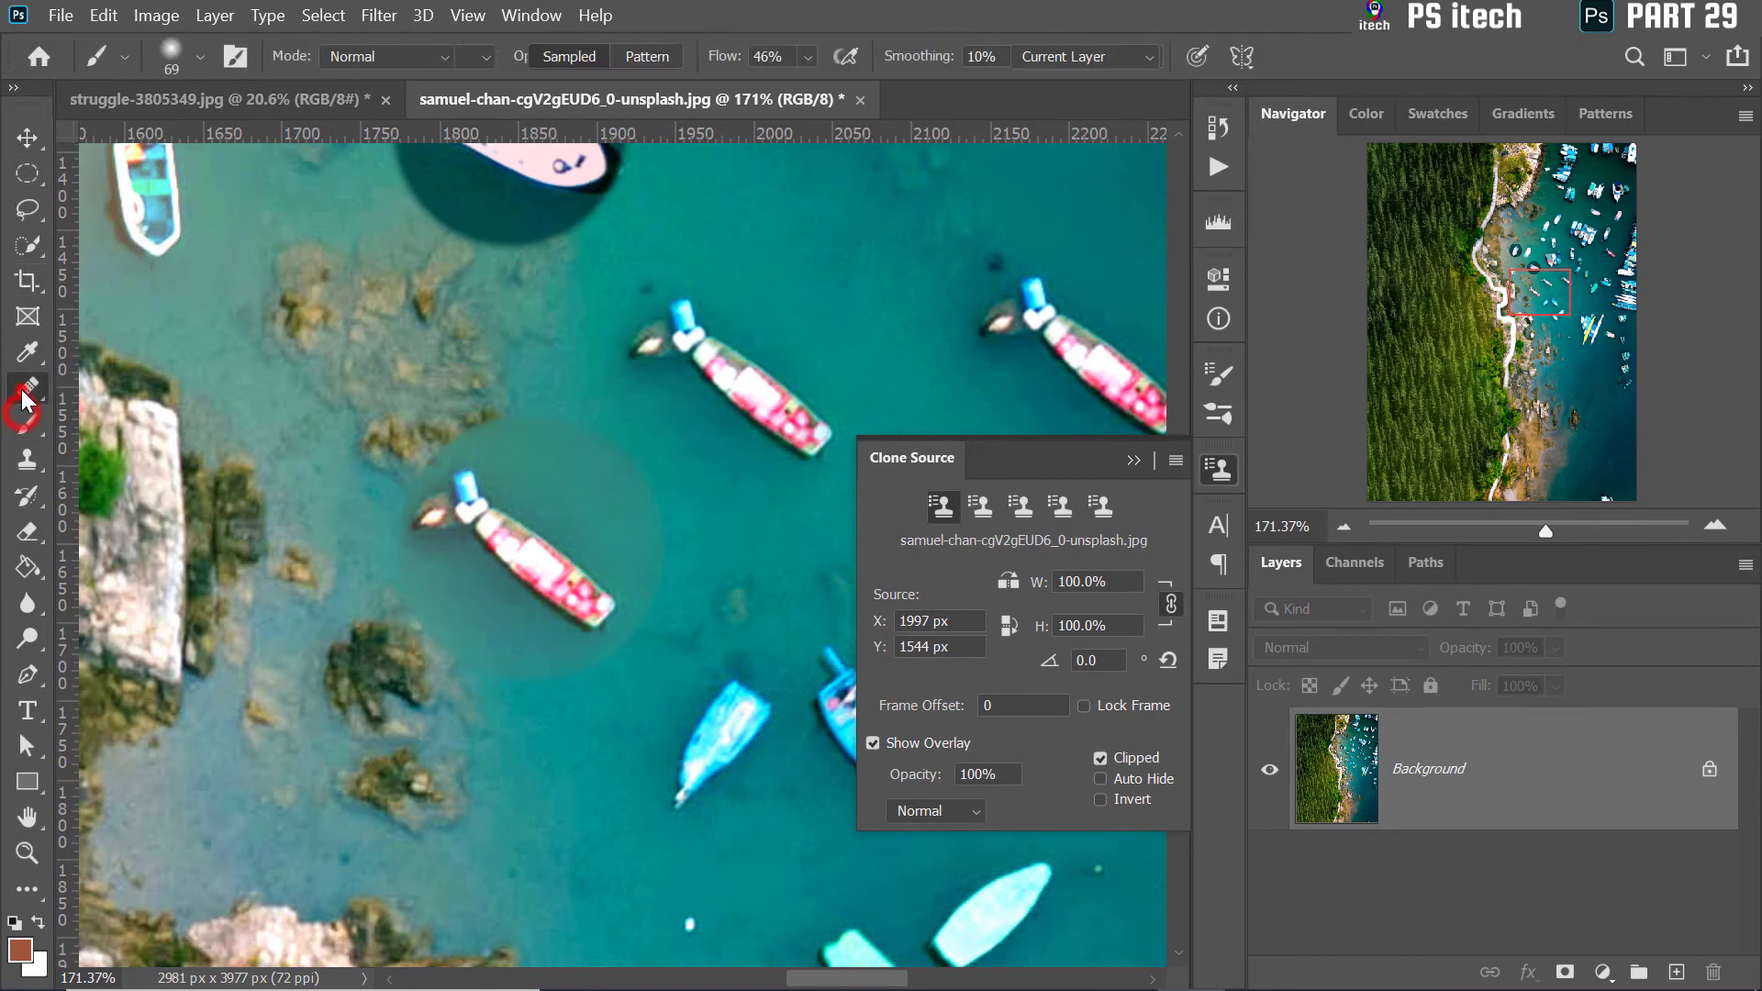
pyautogui.click(1492, 57)
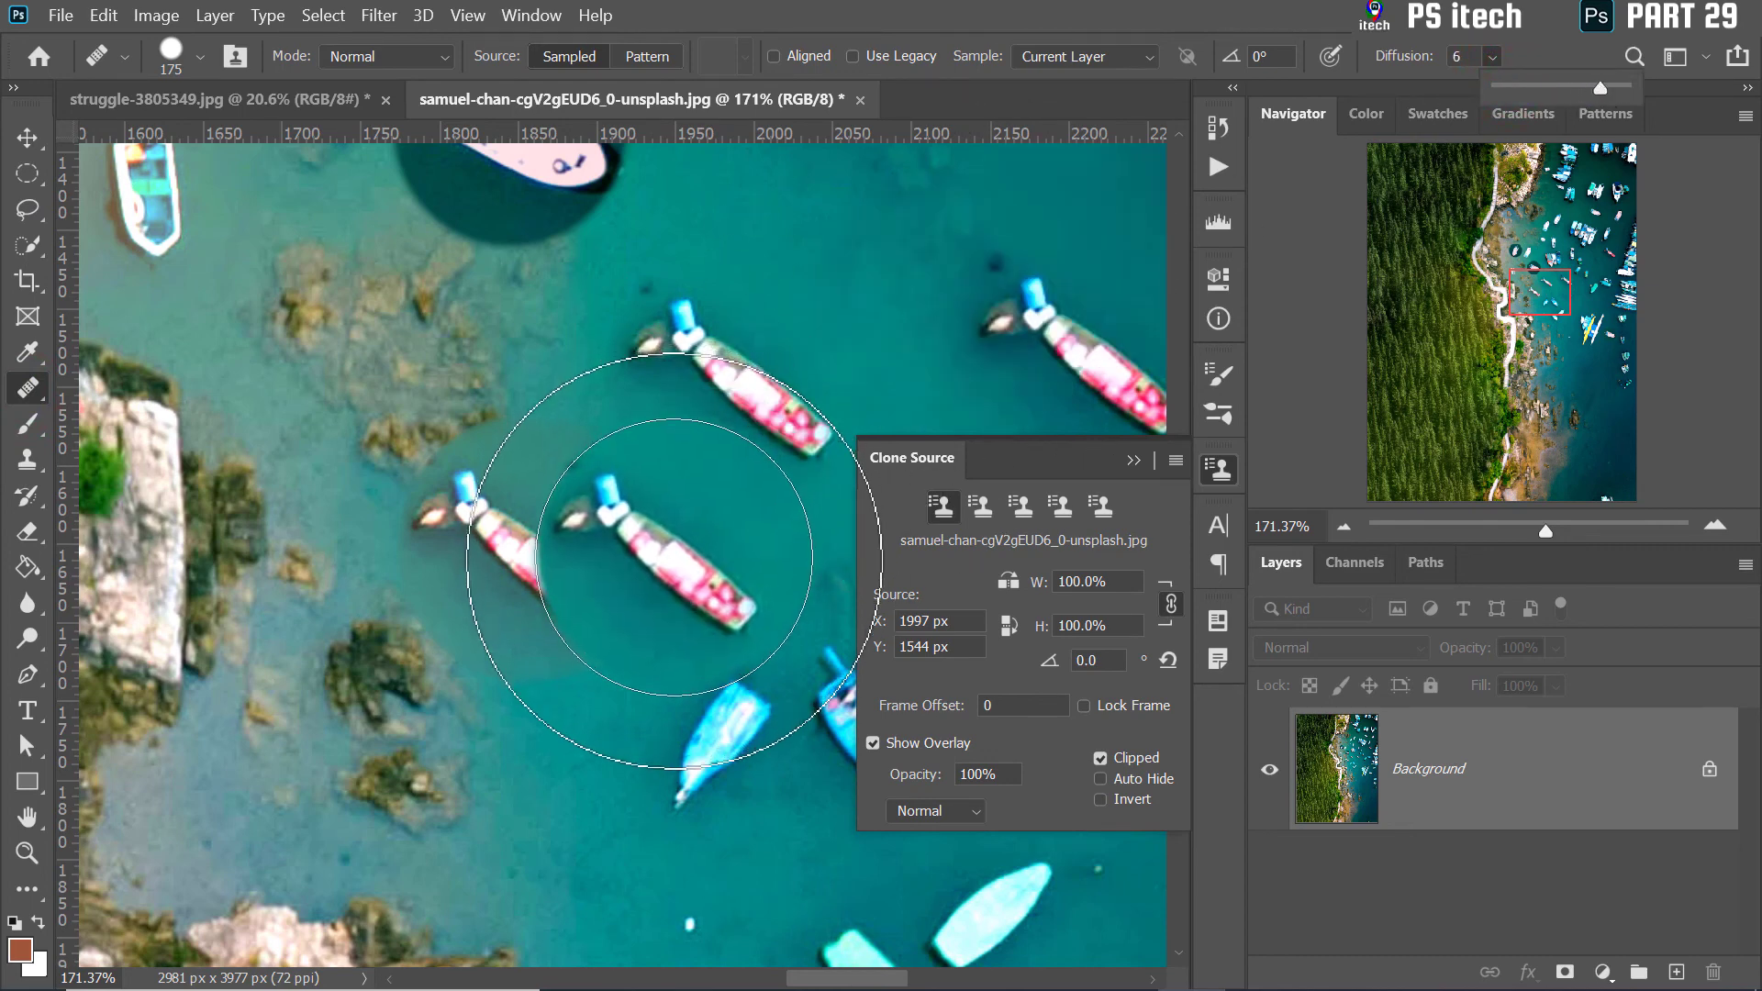
pyautogui.moveTo(638, 835); pyautogui.dragTo(679, 639)
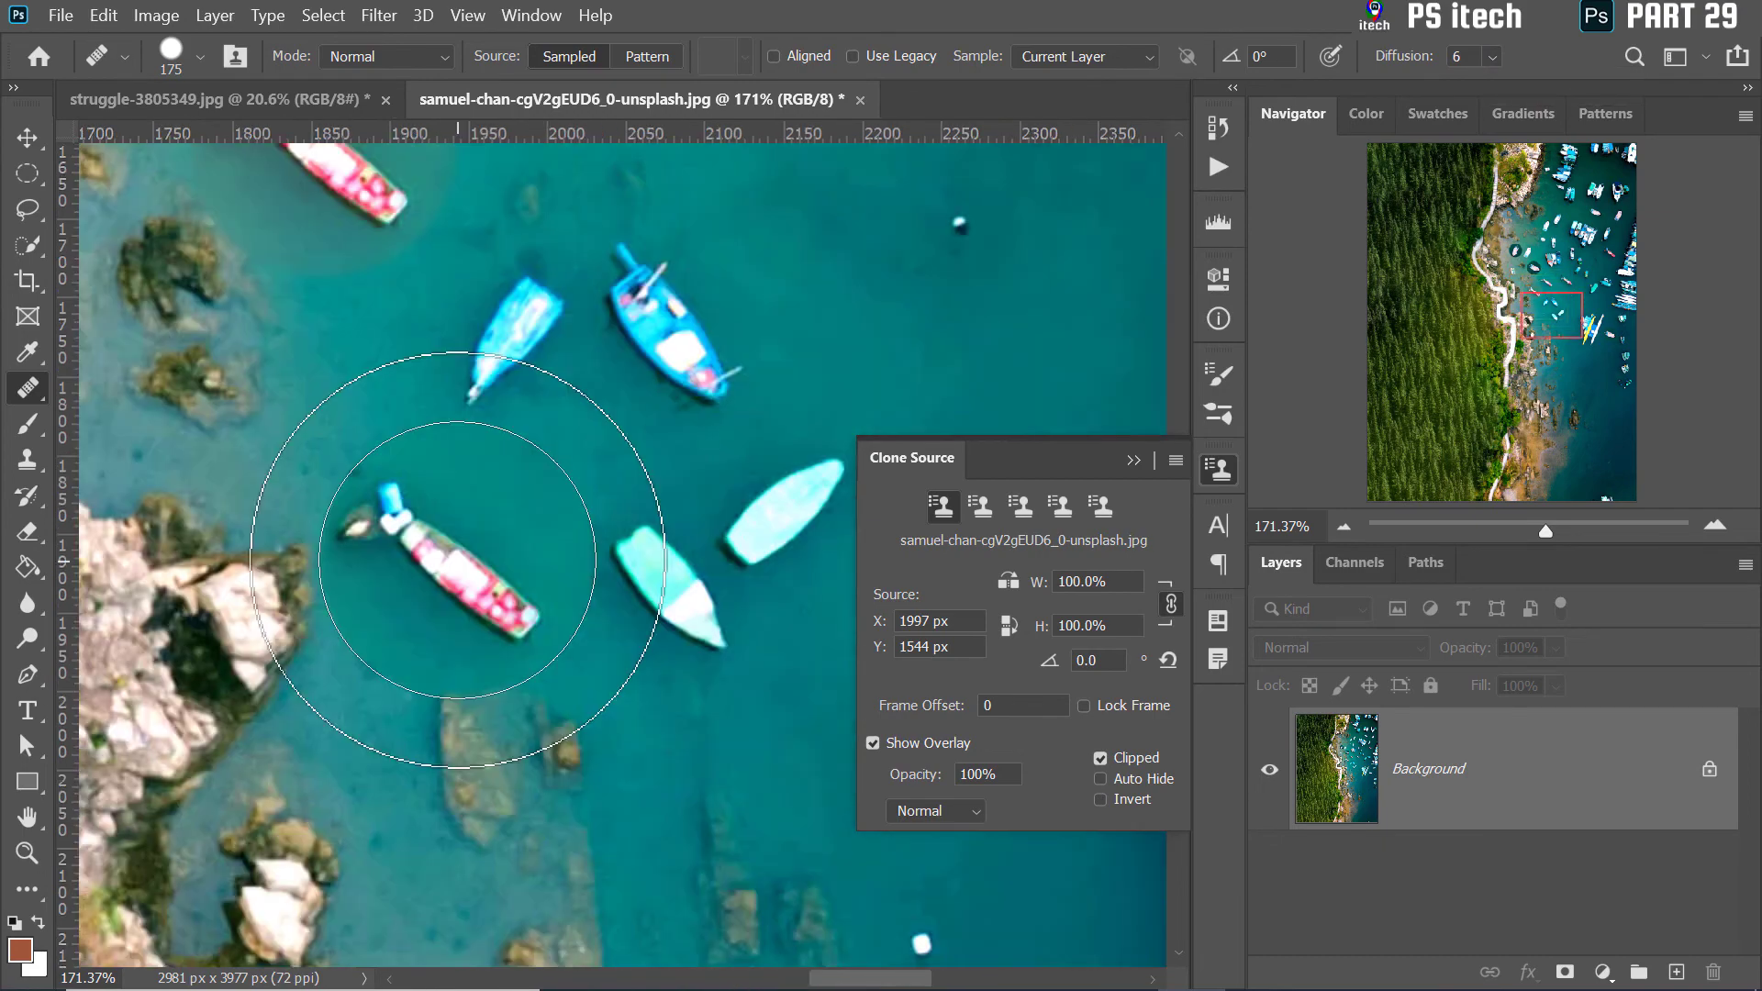
pyautogui.moveTo(342, 478); pyautogui.dragTo(464, 558)
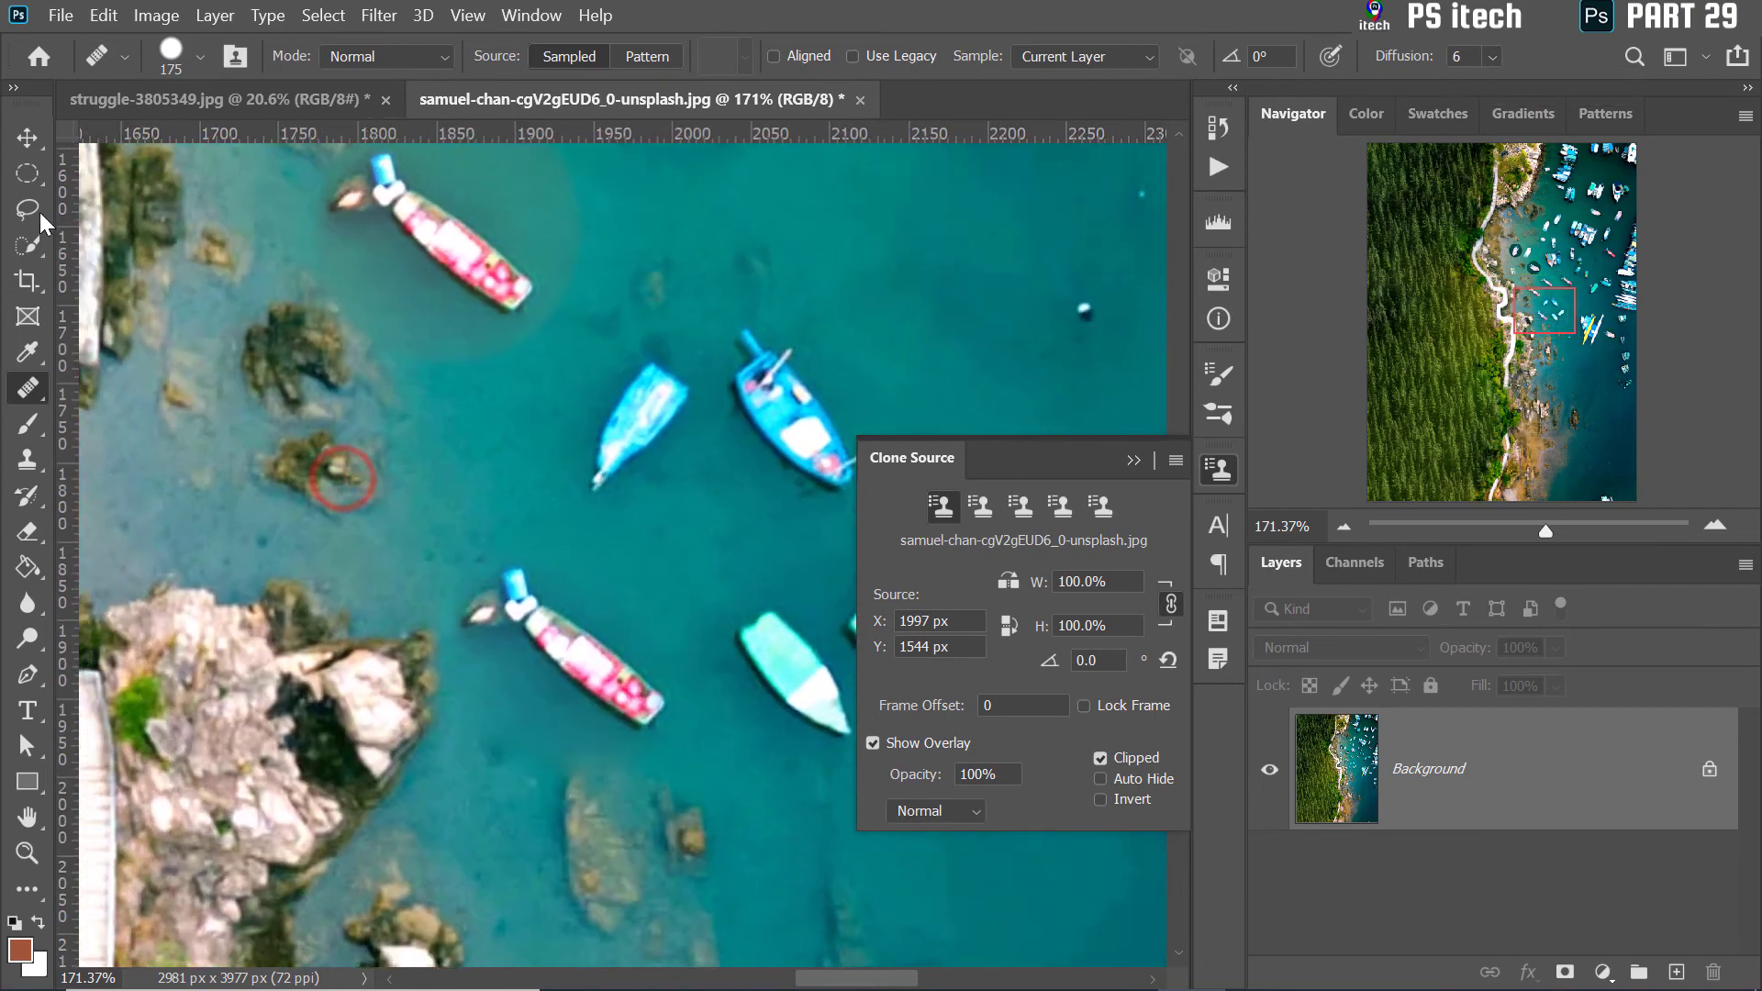
# Compare how the edges of the Diffusion 1 and Diffusion 6 boat copies blend into the water
pyautogui.click(28, 139)
pyautogui.moveTo(456, 352); pyautogui.dragTo(466, 418)
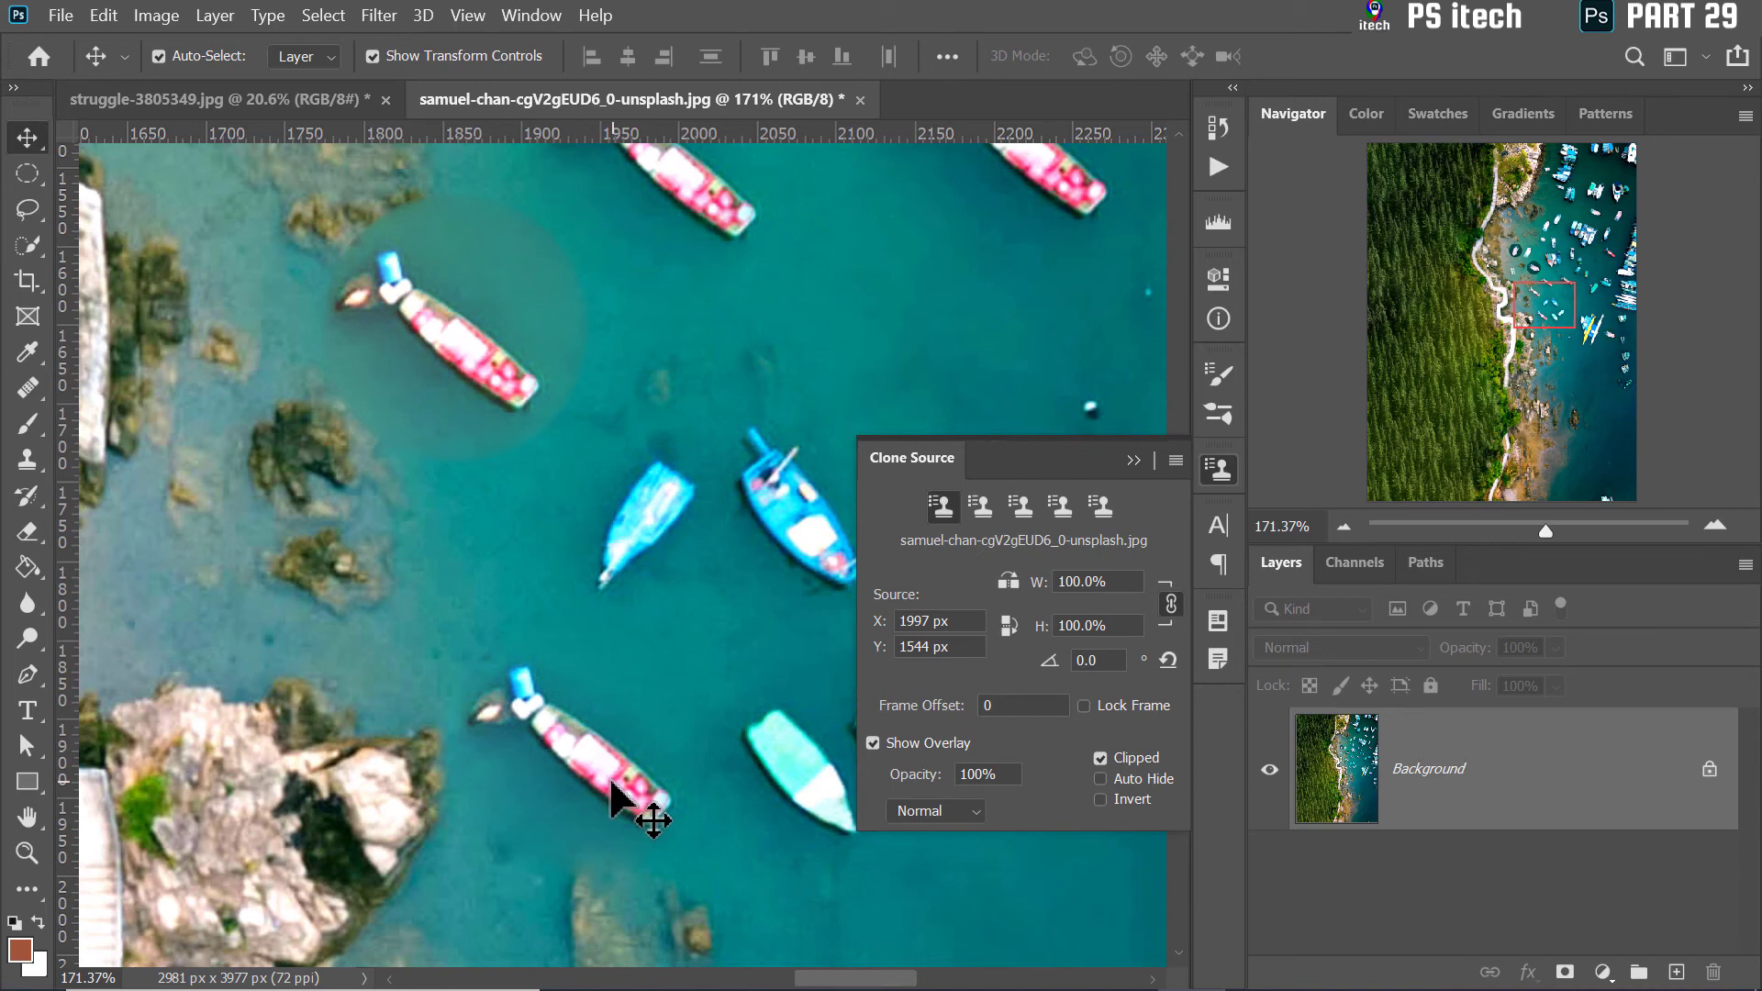
pyautogui.press('space')
pyautogui.moveTo(502, 392); pyautogui.dragTo(566, 523)
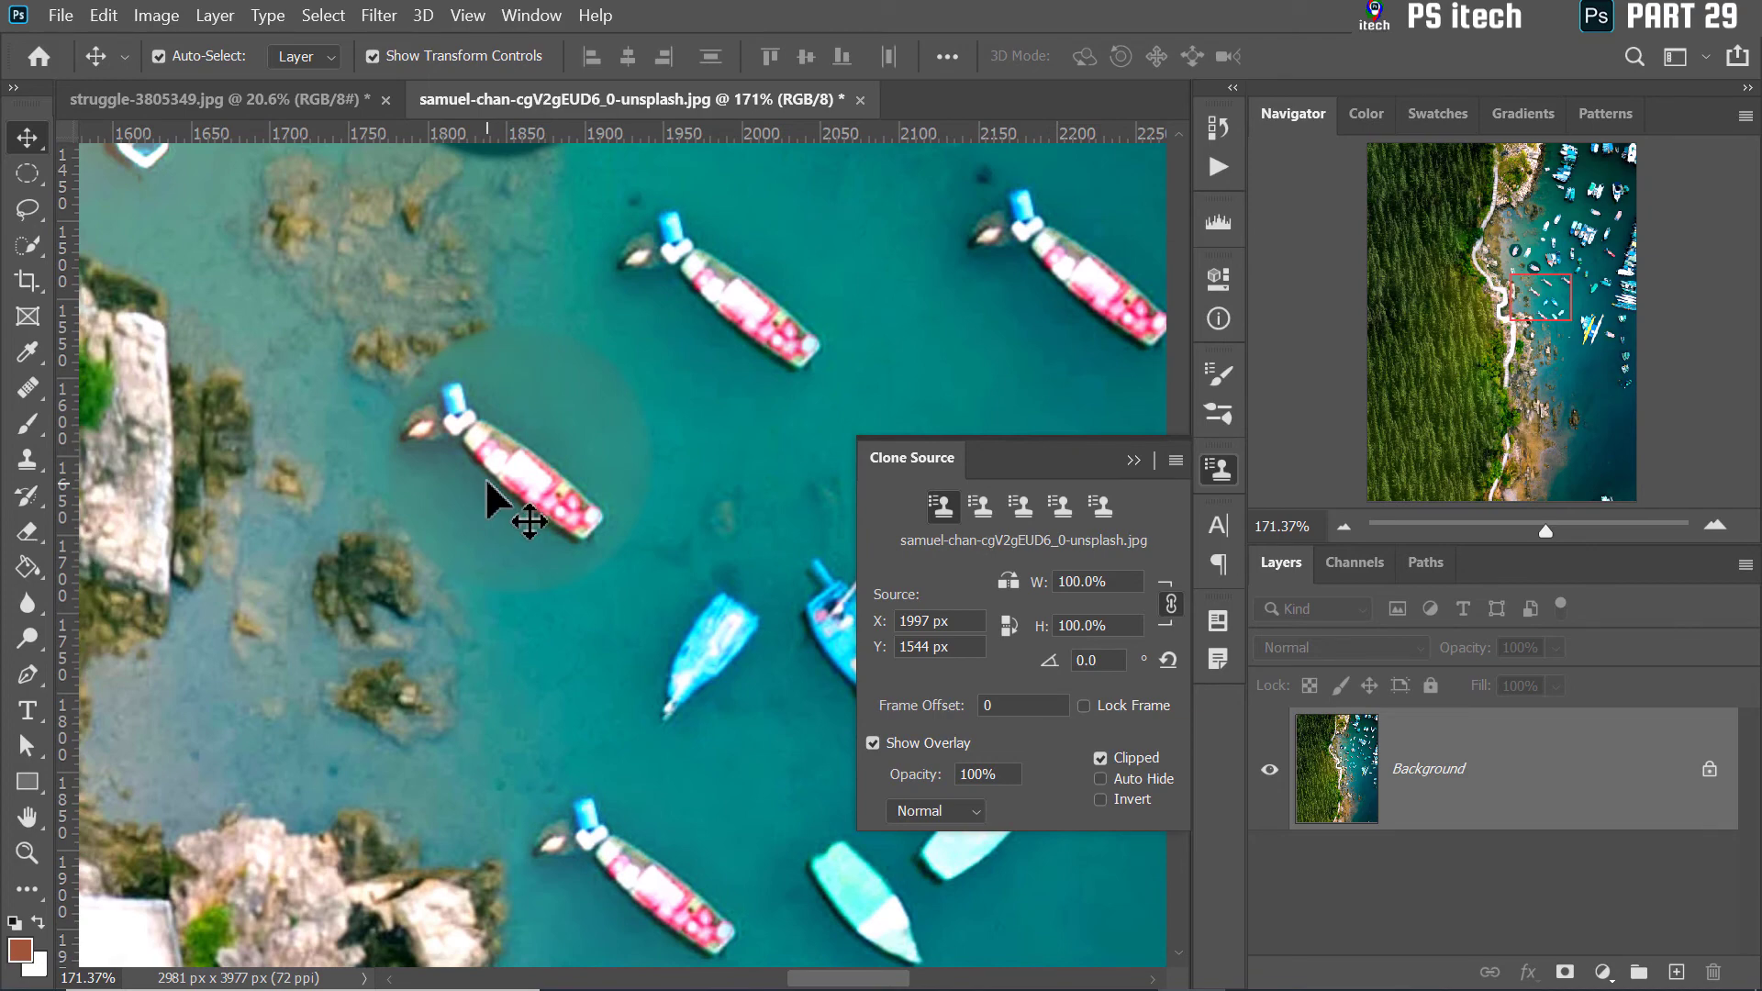
pyautogui.press('j')
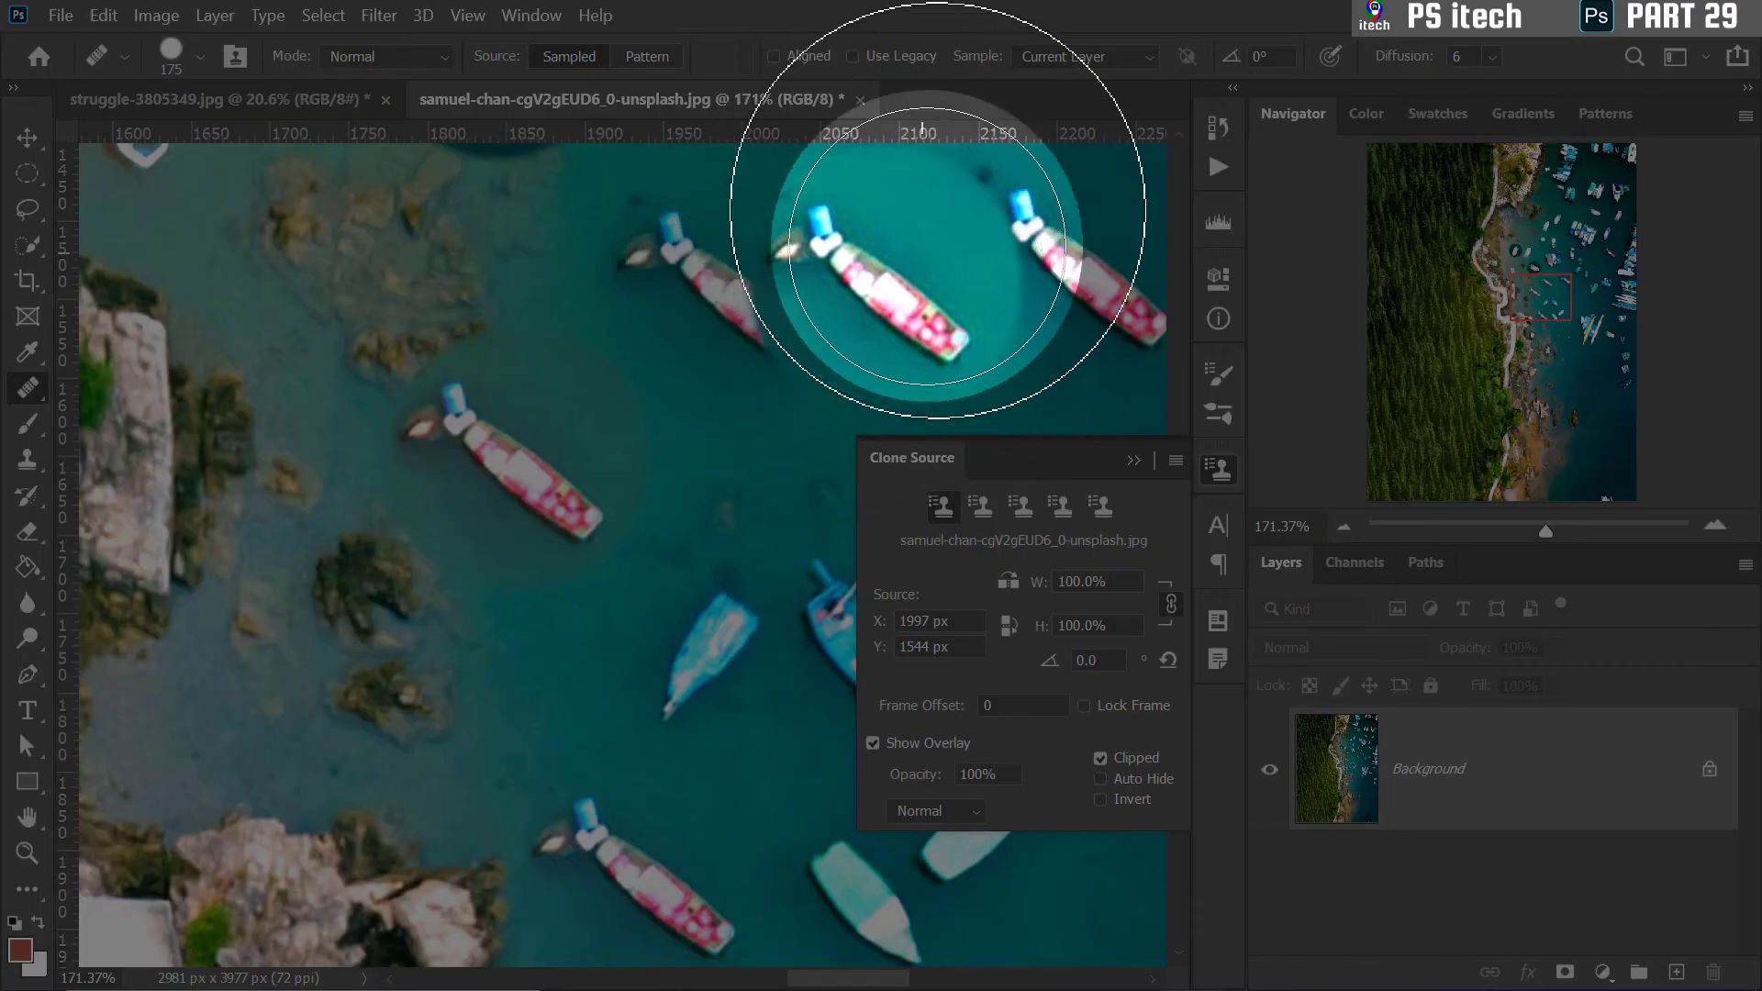
# Review the Healing Brush Sample options, keep Current Layer, and add an empty layer above the Background as the active layer
pyautogui.click(1074, 57)
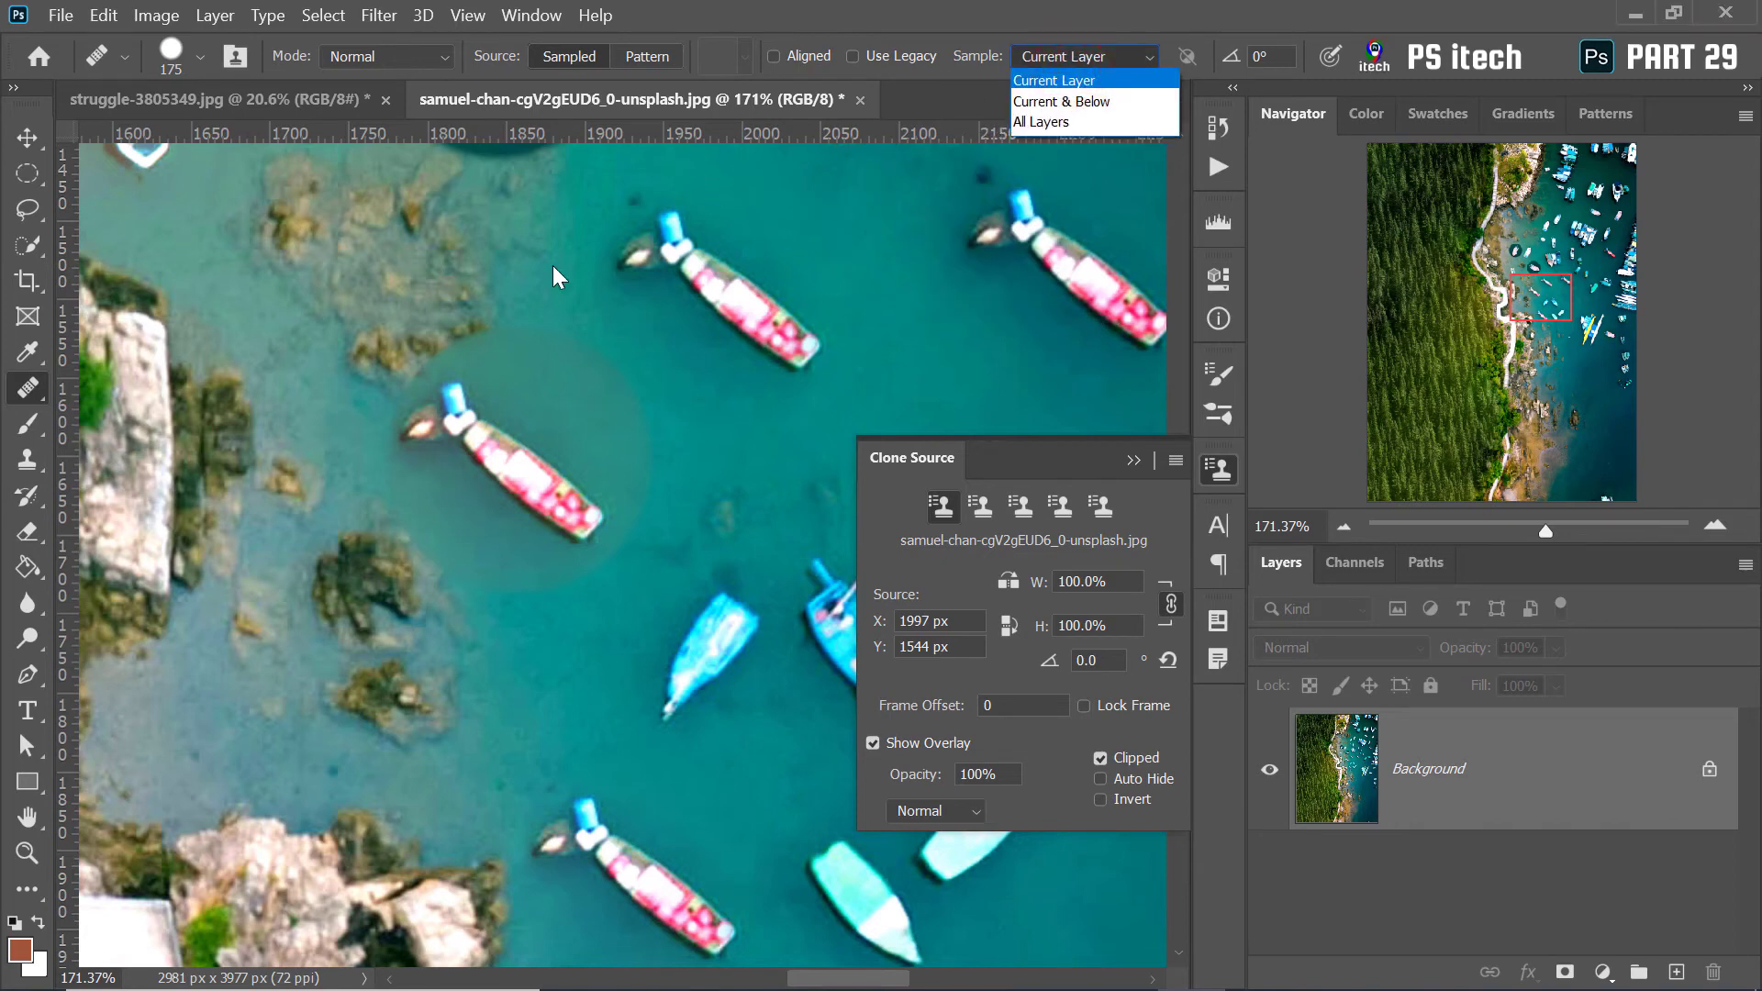
pyautogui.click(30, 138)
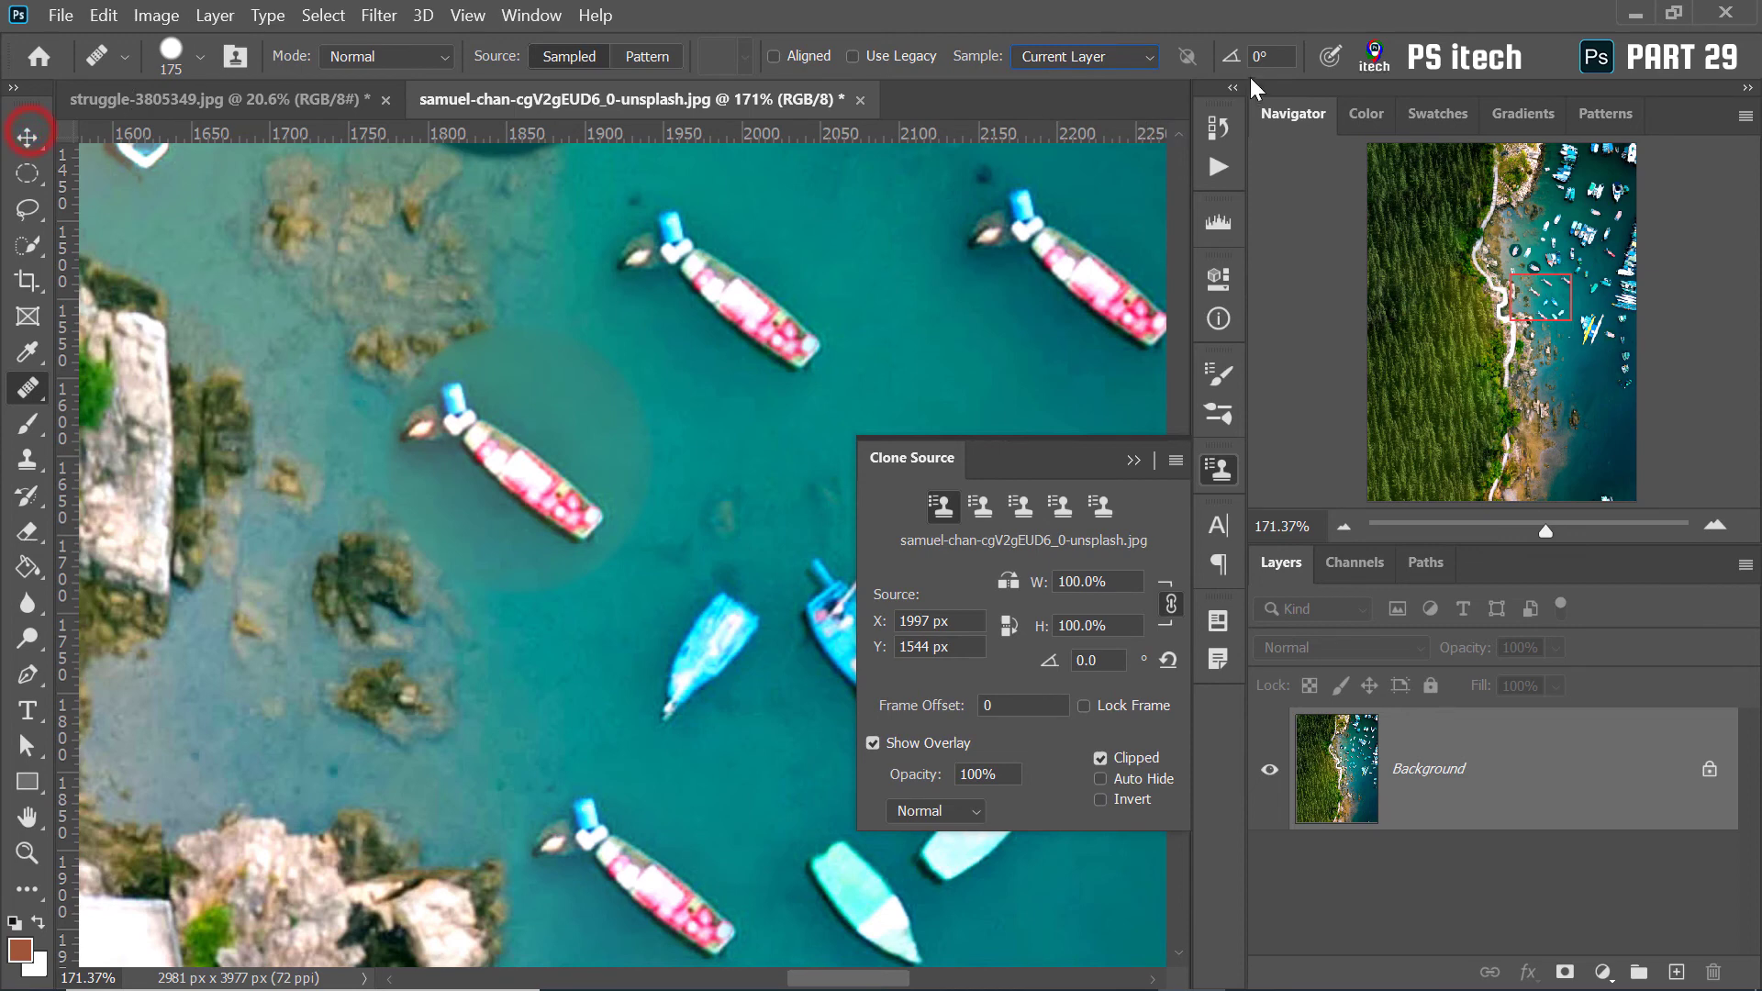
pyautogui.click(1586, 793)
pyautogui.click(1676, 972)
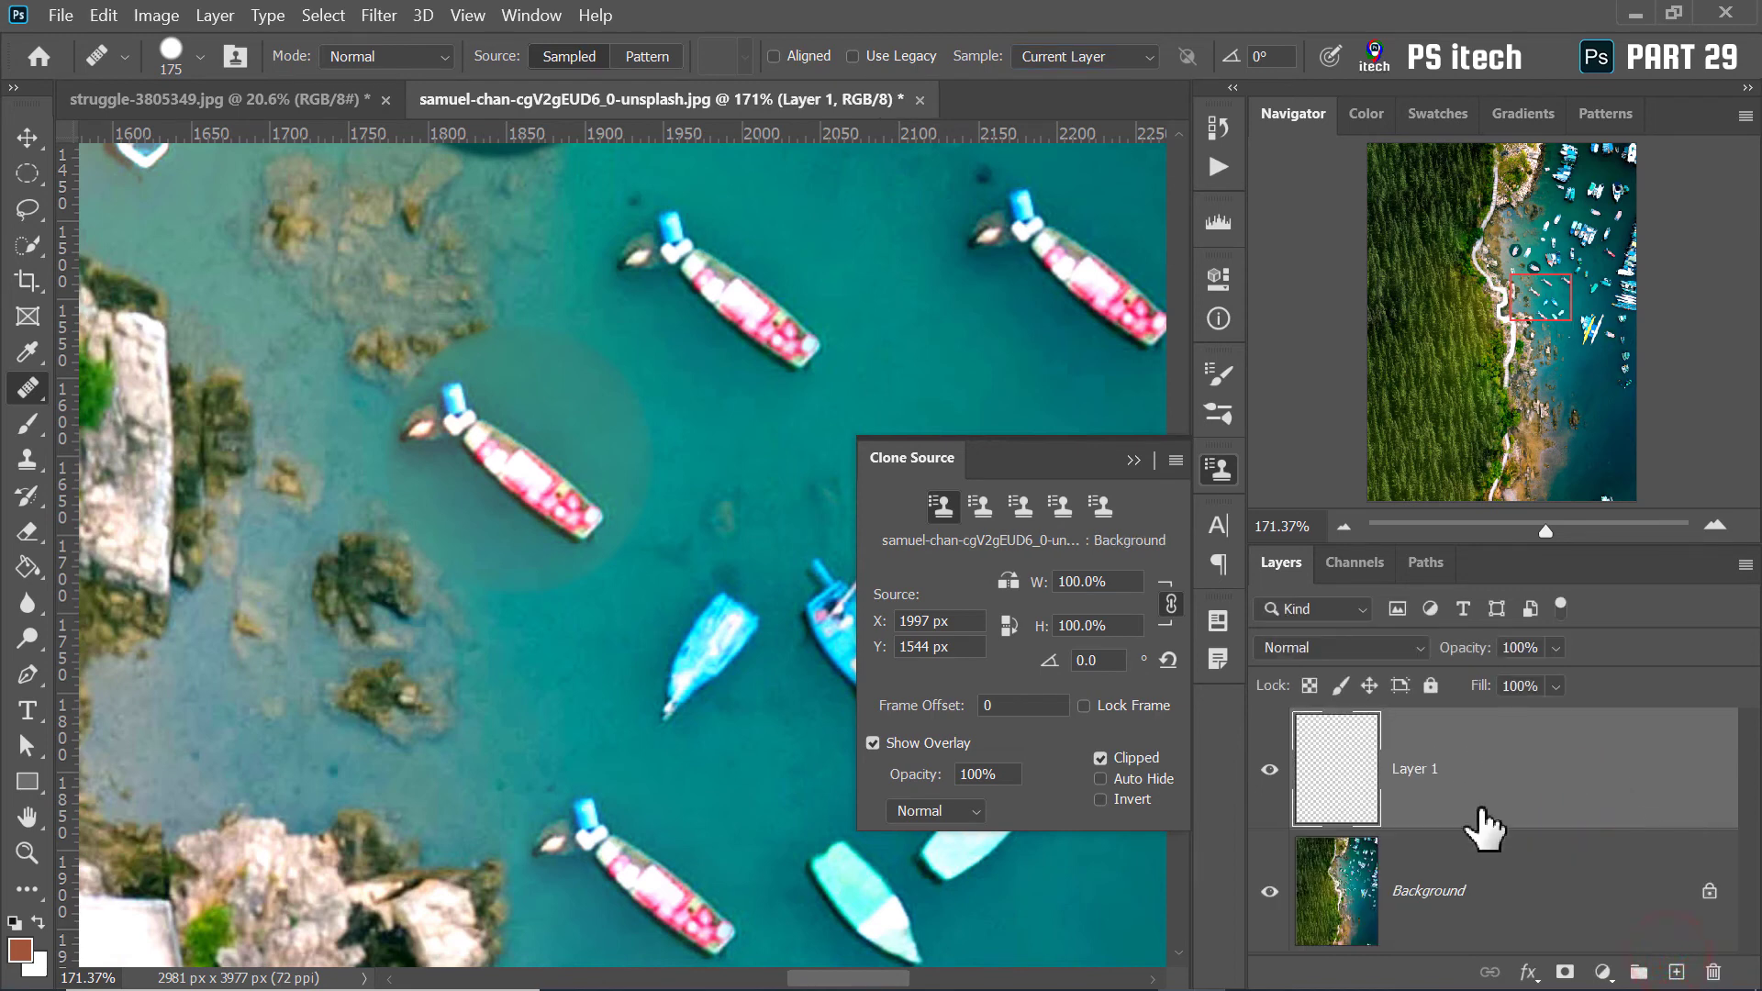
pyautogui.click(1459, 890)
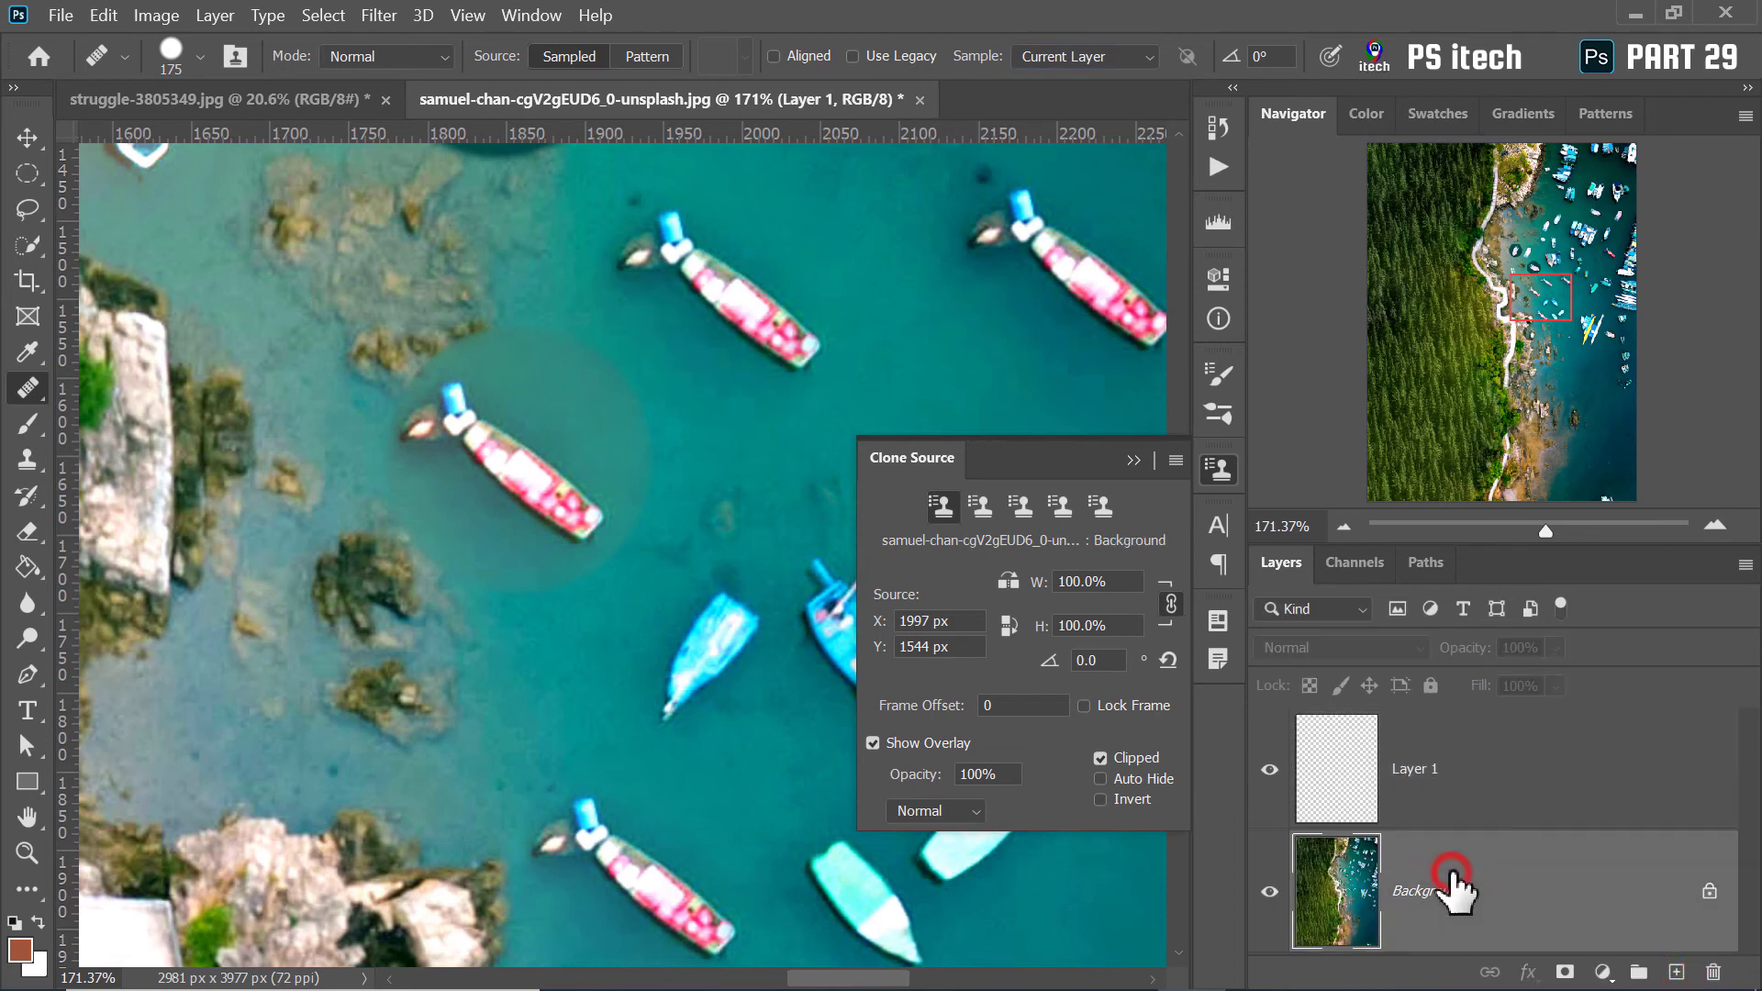
pyautogui.click(1520, 791)
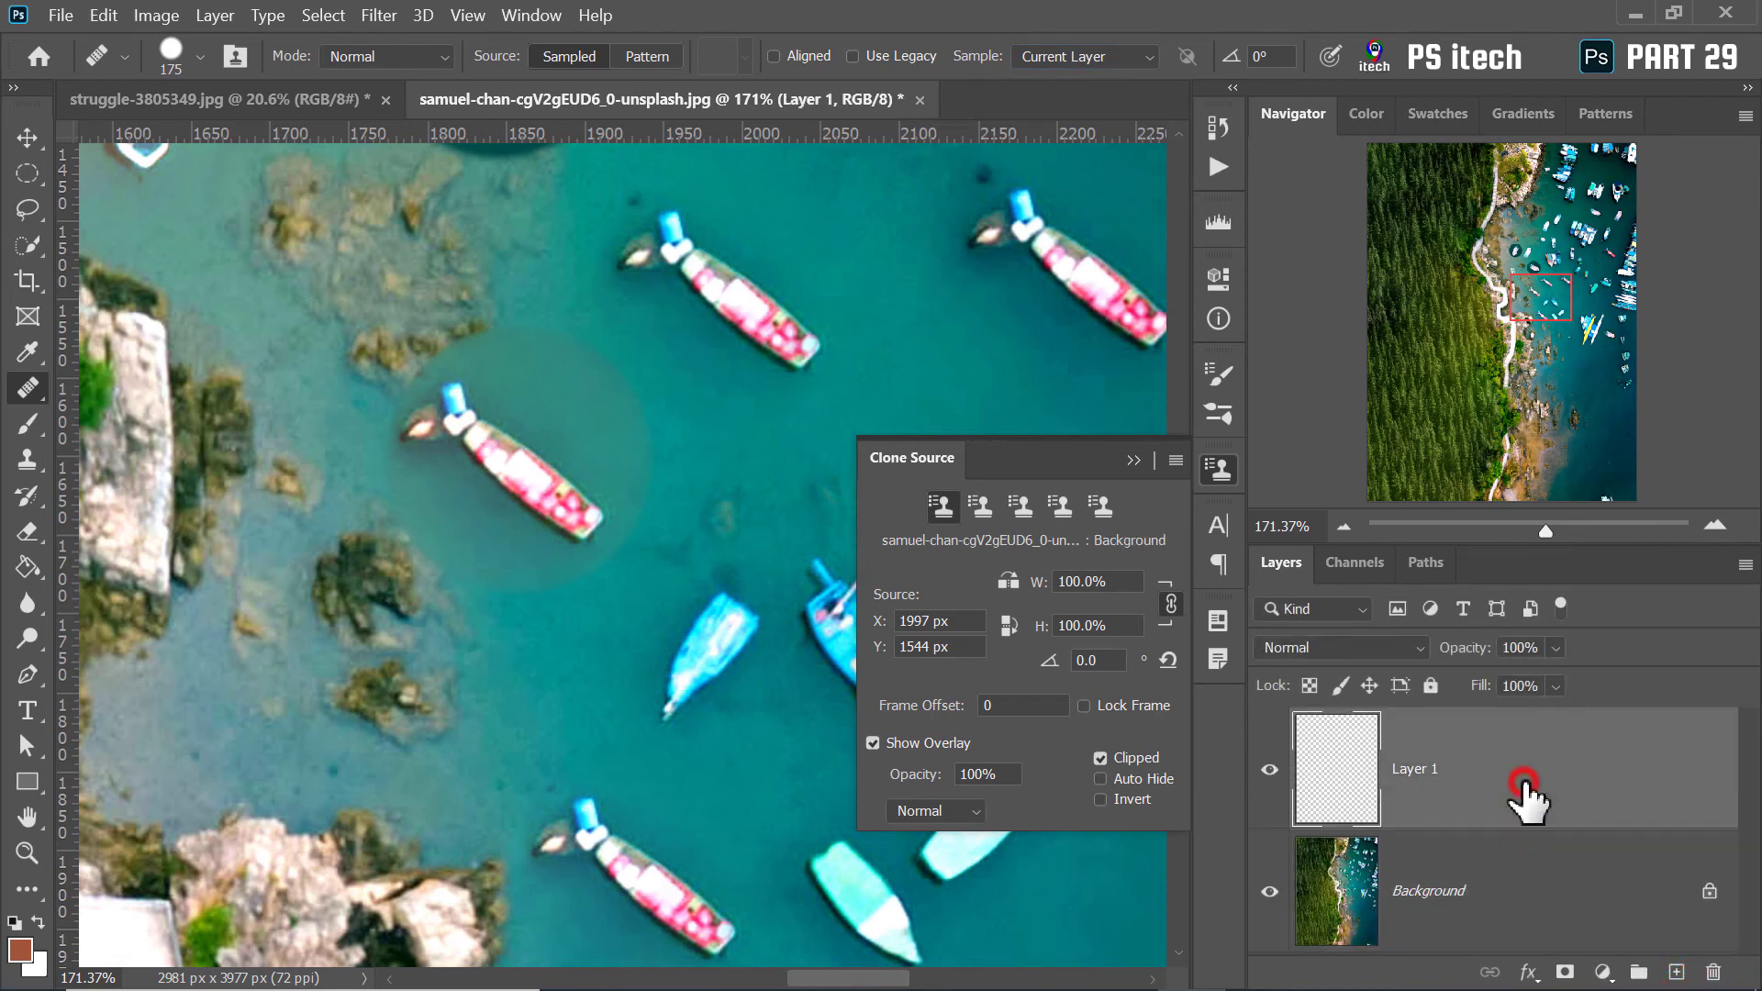
# Try to paint the sampled boat onto the empty Layer 1 with Current Layer sampling, and set a fresh source near the submerged rocks
pyautogui.click(324, 357)
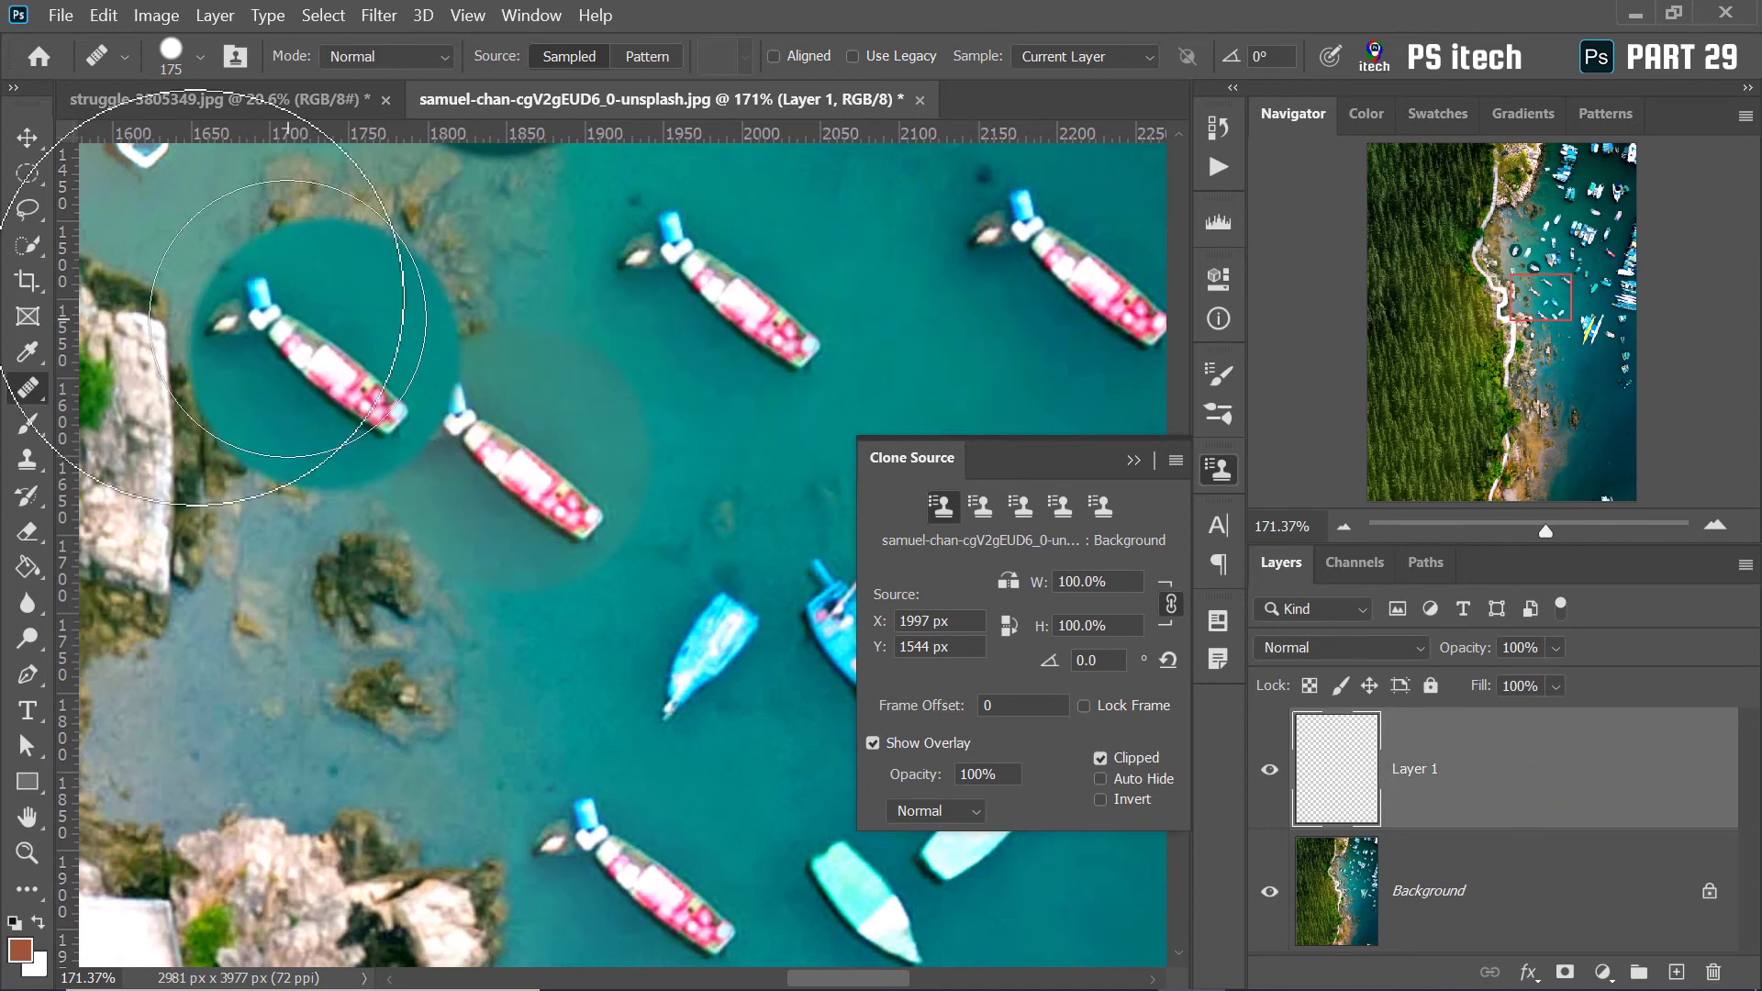
pyautogui.rightClick(20, 394)
pyautogui.click(218, 413)
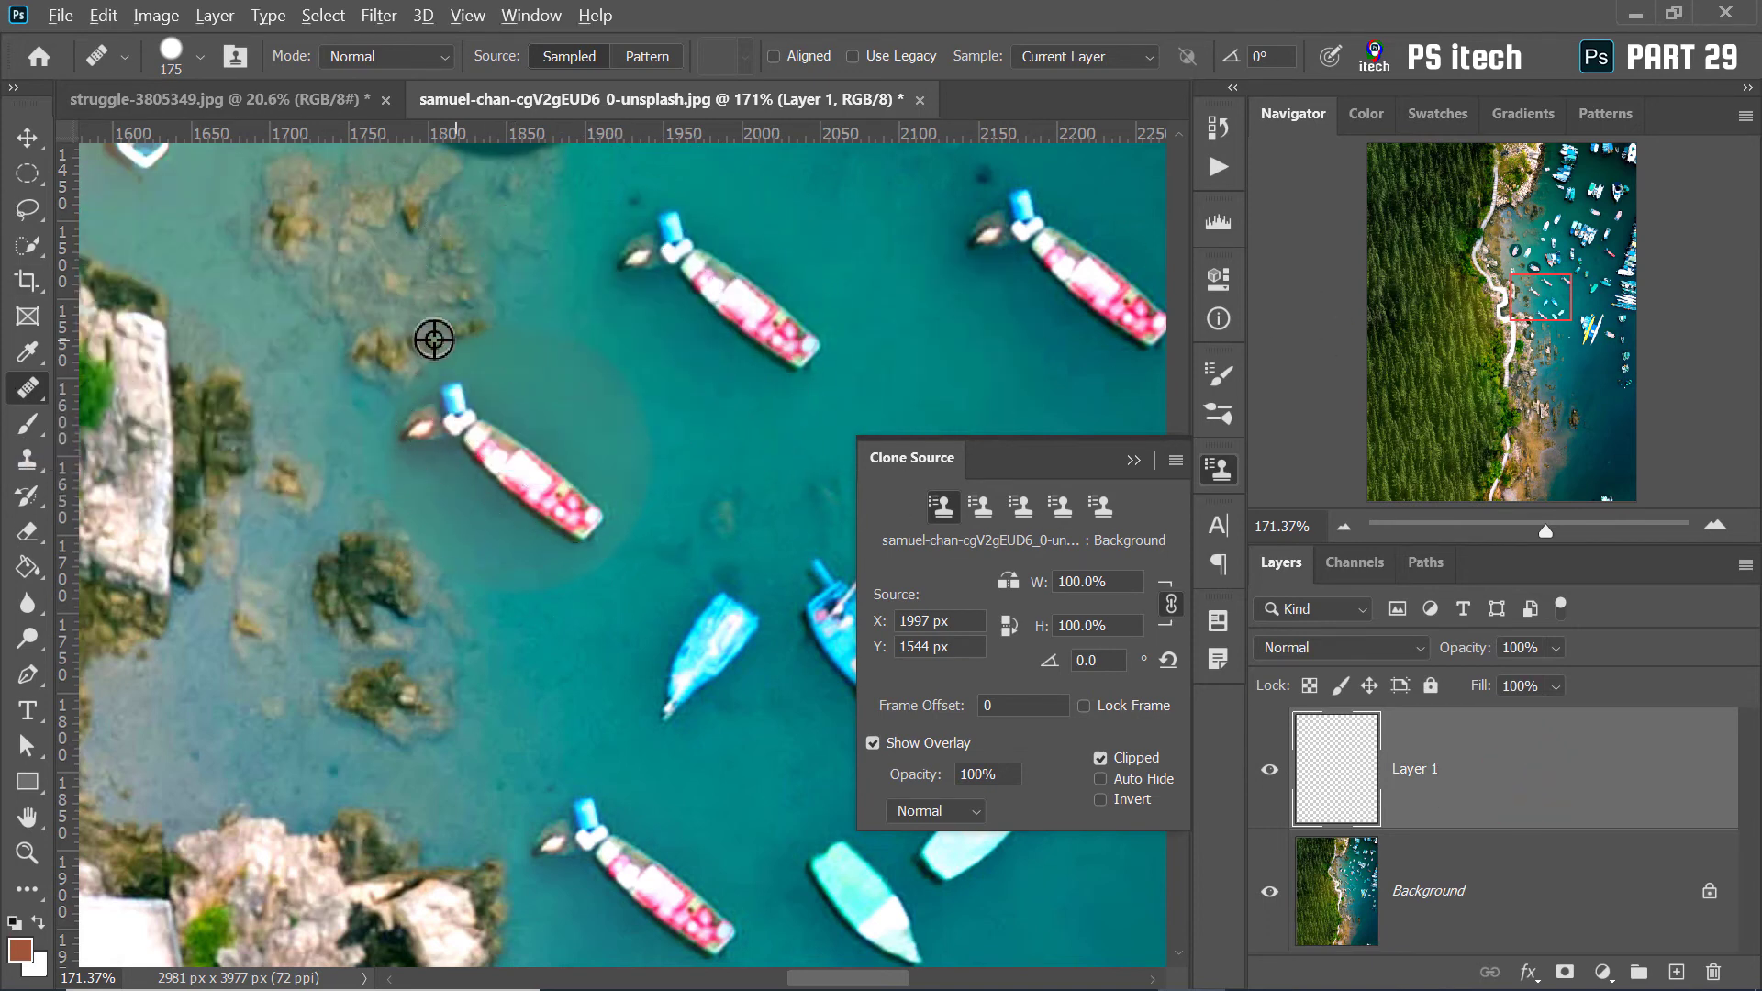
pyautogui.keyDown('alt'); pyautogui.click(432, 337); pyautogui.keyUp('alt')
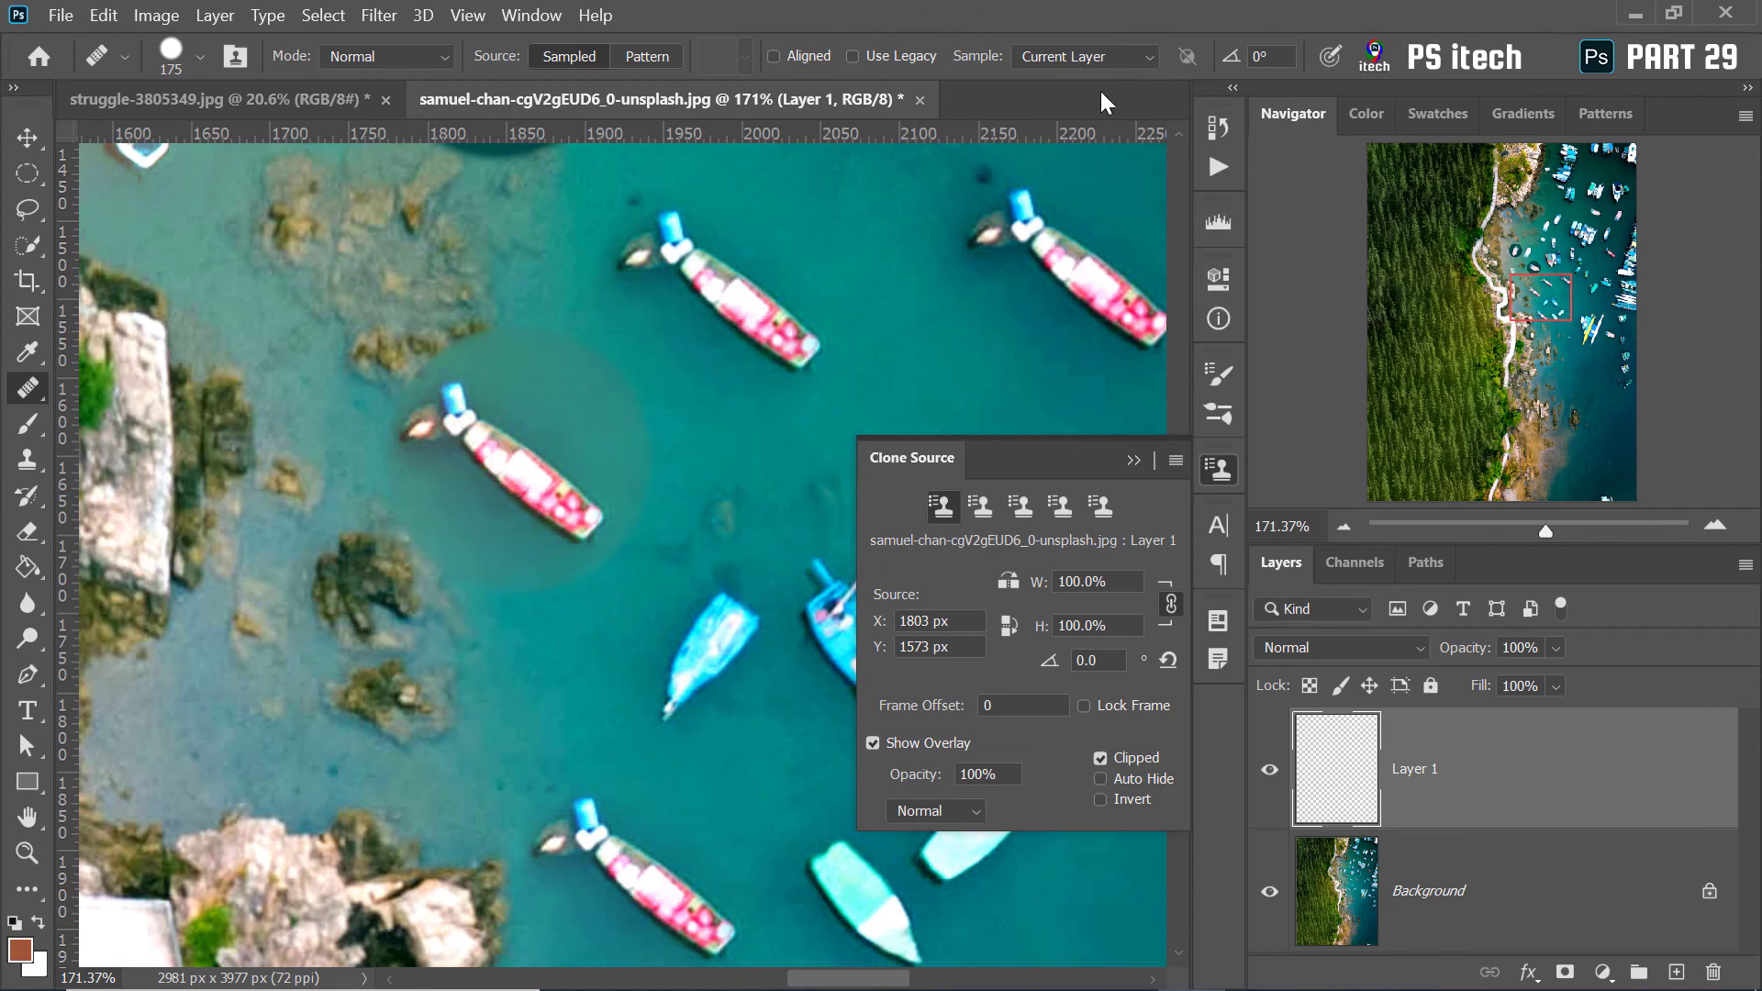
# Sample the red and white boat with Sample set to All Layers, and paint it on Layer 1 in open water beside the twin blue boats
pyautogui.click(1113, 57)
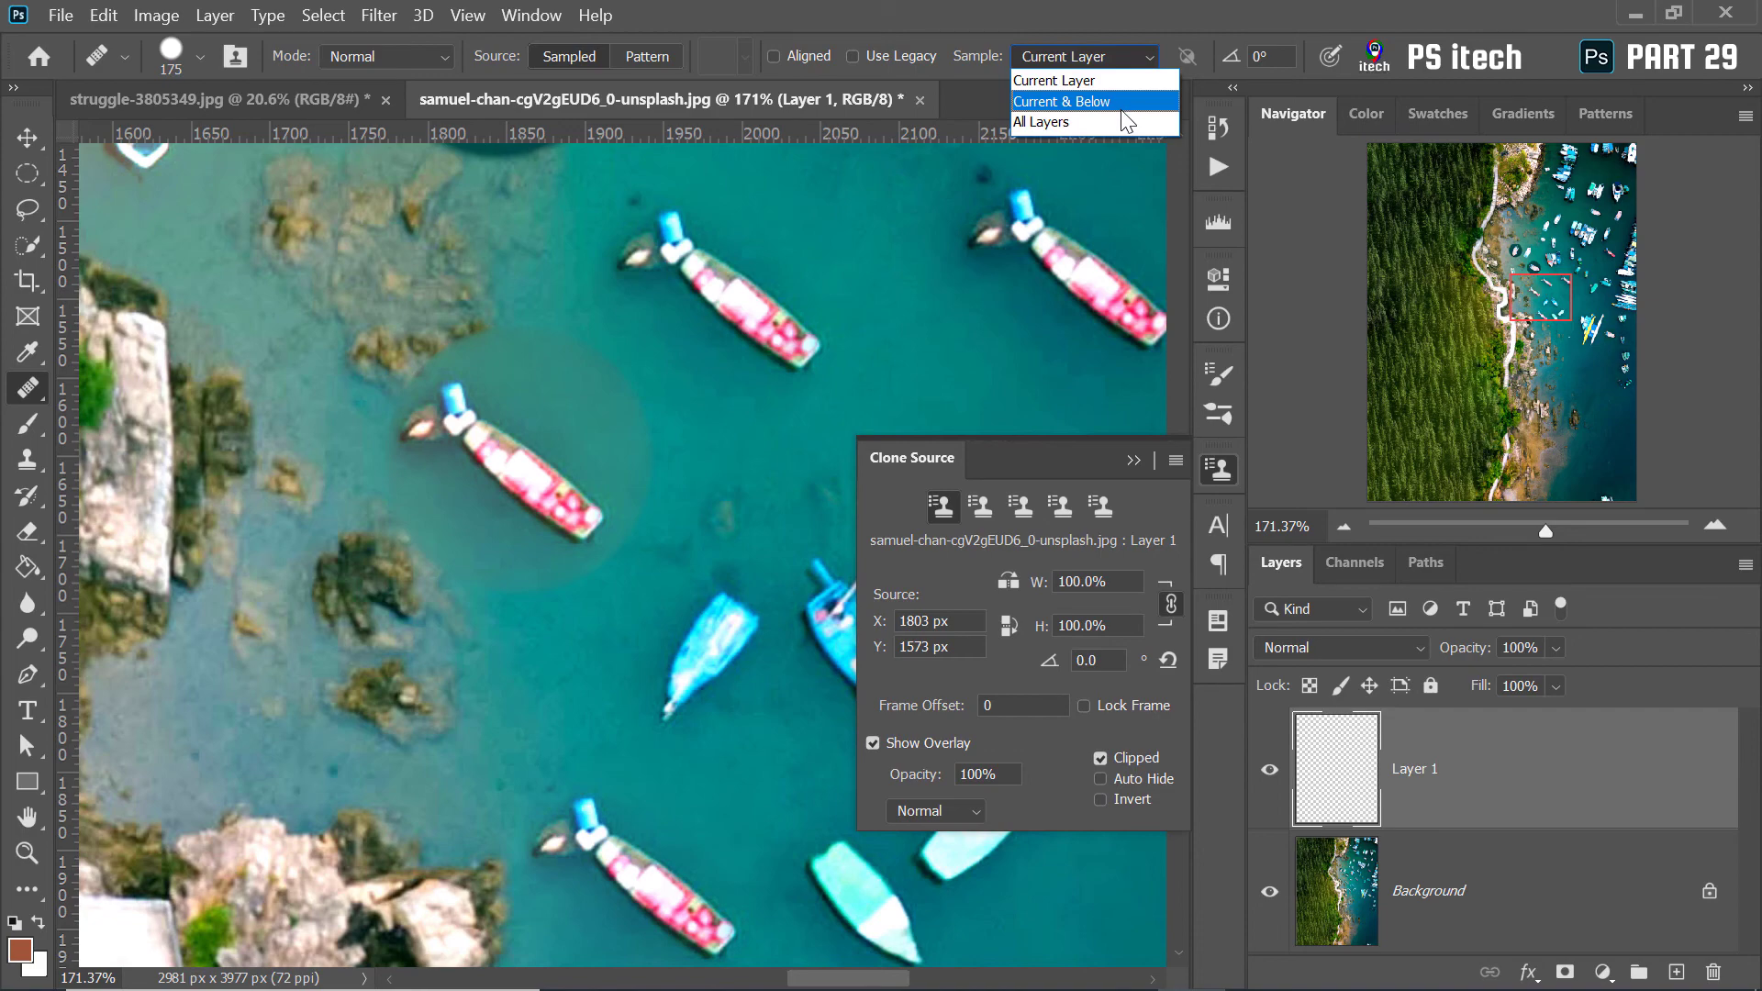
pyautogui.click(1049, 122)
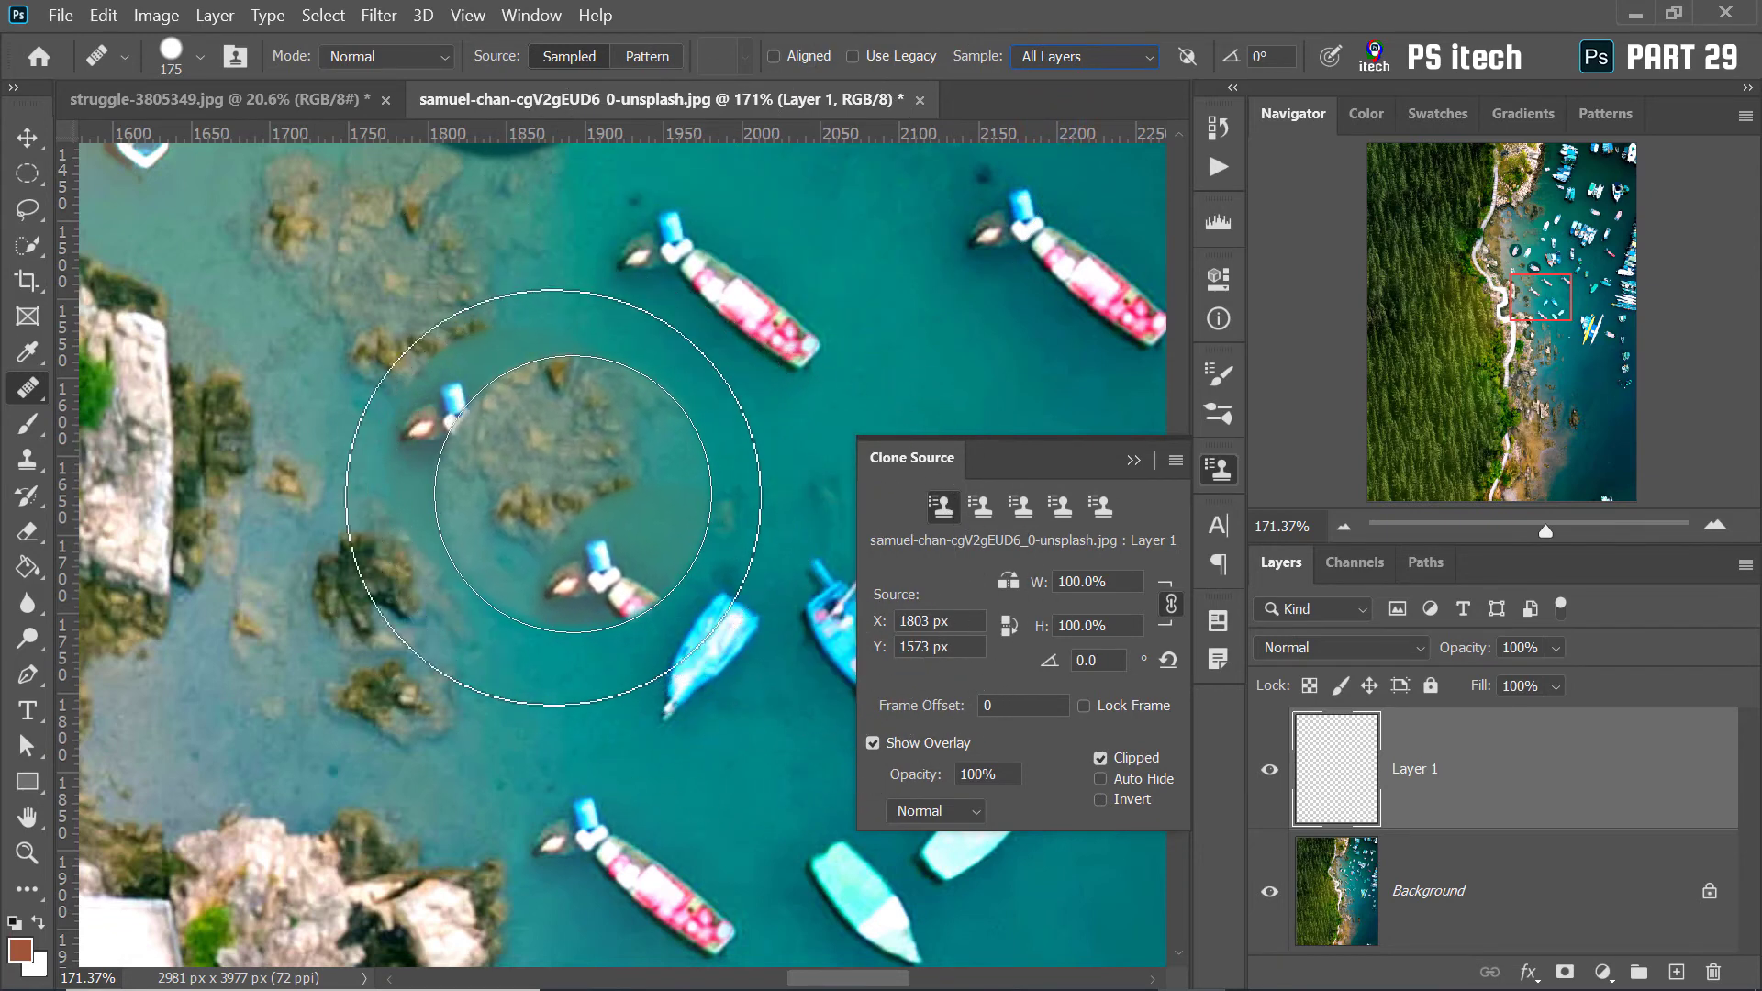
pyautogui.keyDown('alt'); pyautogui.click(702, 289); pyautogui.keyUp('alt')
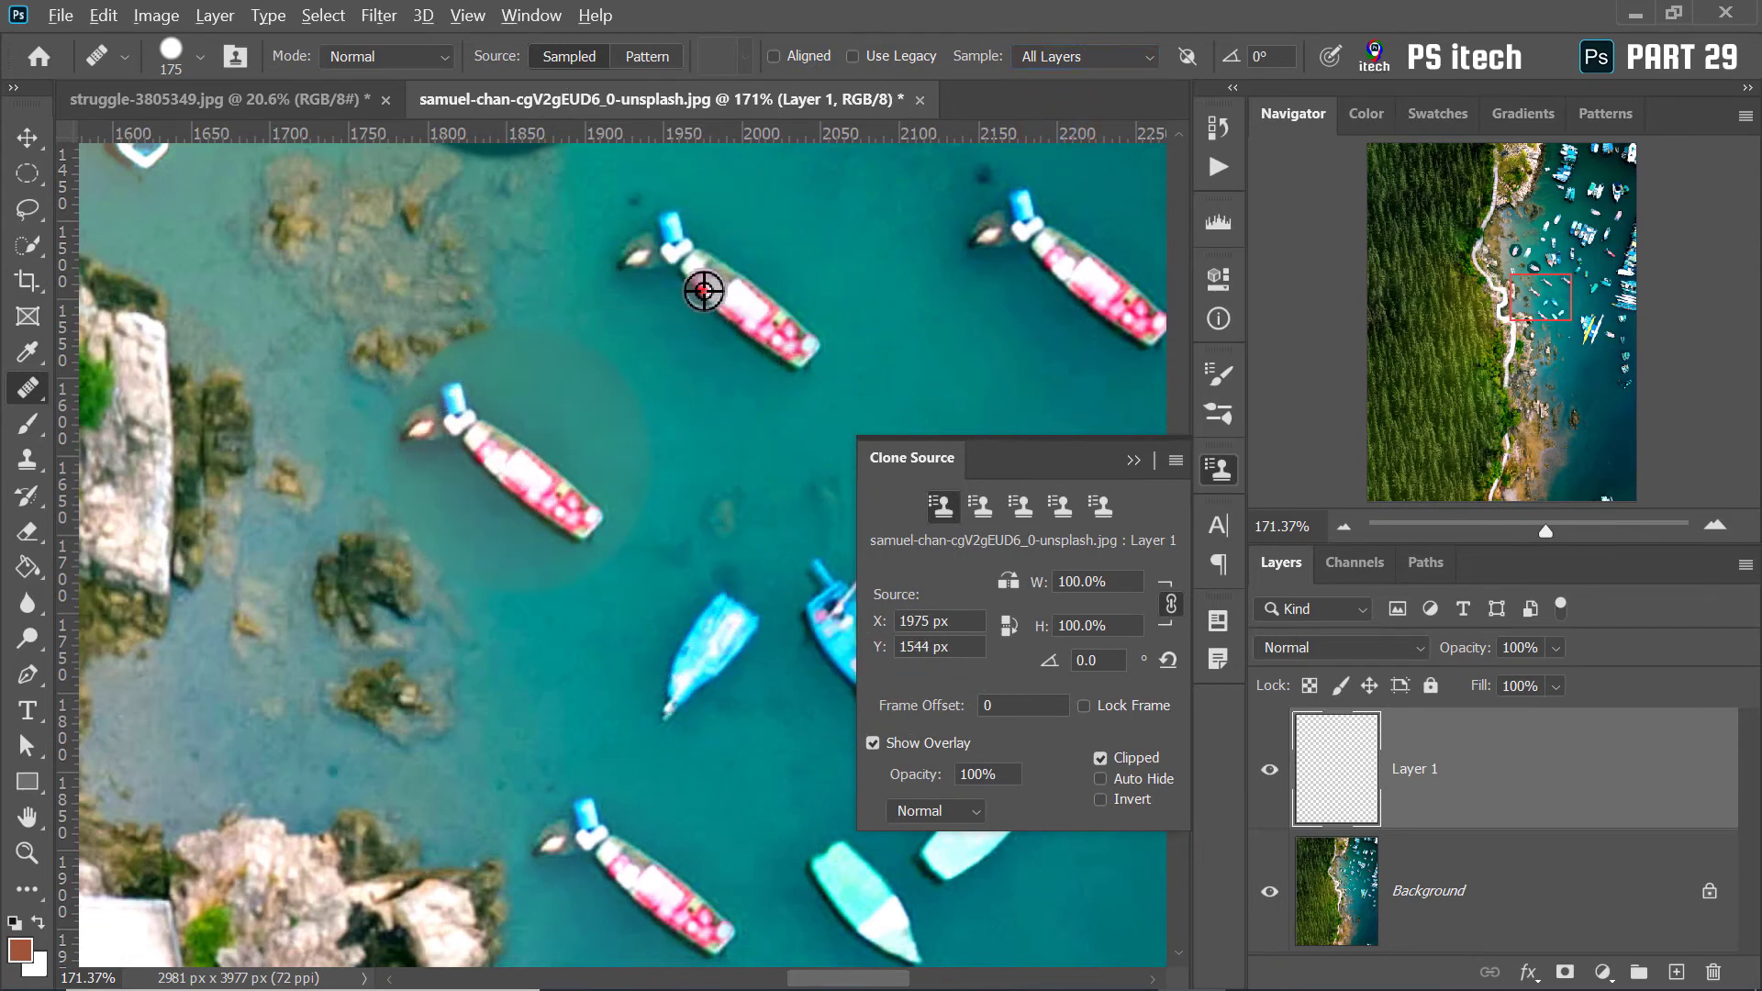
pyautogui.moveTo(732, 235); pyautogui.dragTo(417, 844)
pyautogui.moveTo(656, 299); pyautogui.dragTo(431, 821)
pyautogui.moveTo(622, 311)
pyautogui.mouseDown()
pyautogui.moveTo(838, 468)
pyautogui.moveTo(837, 532)
pyautogui.mouseUp()
pyautogui.moveTo(656, 379); pyautogui.dragTo(647, 452)
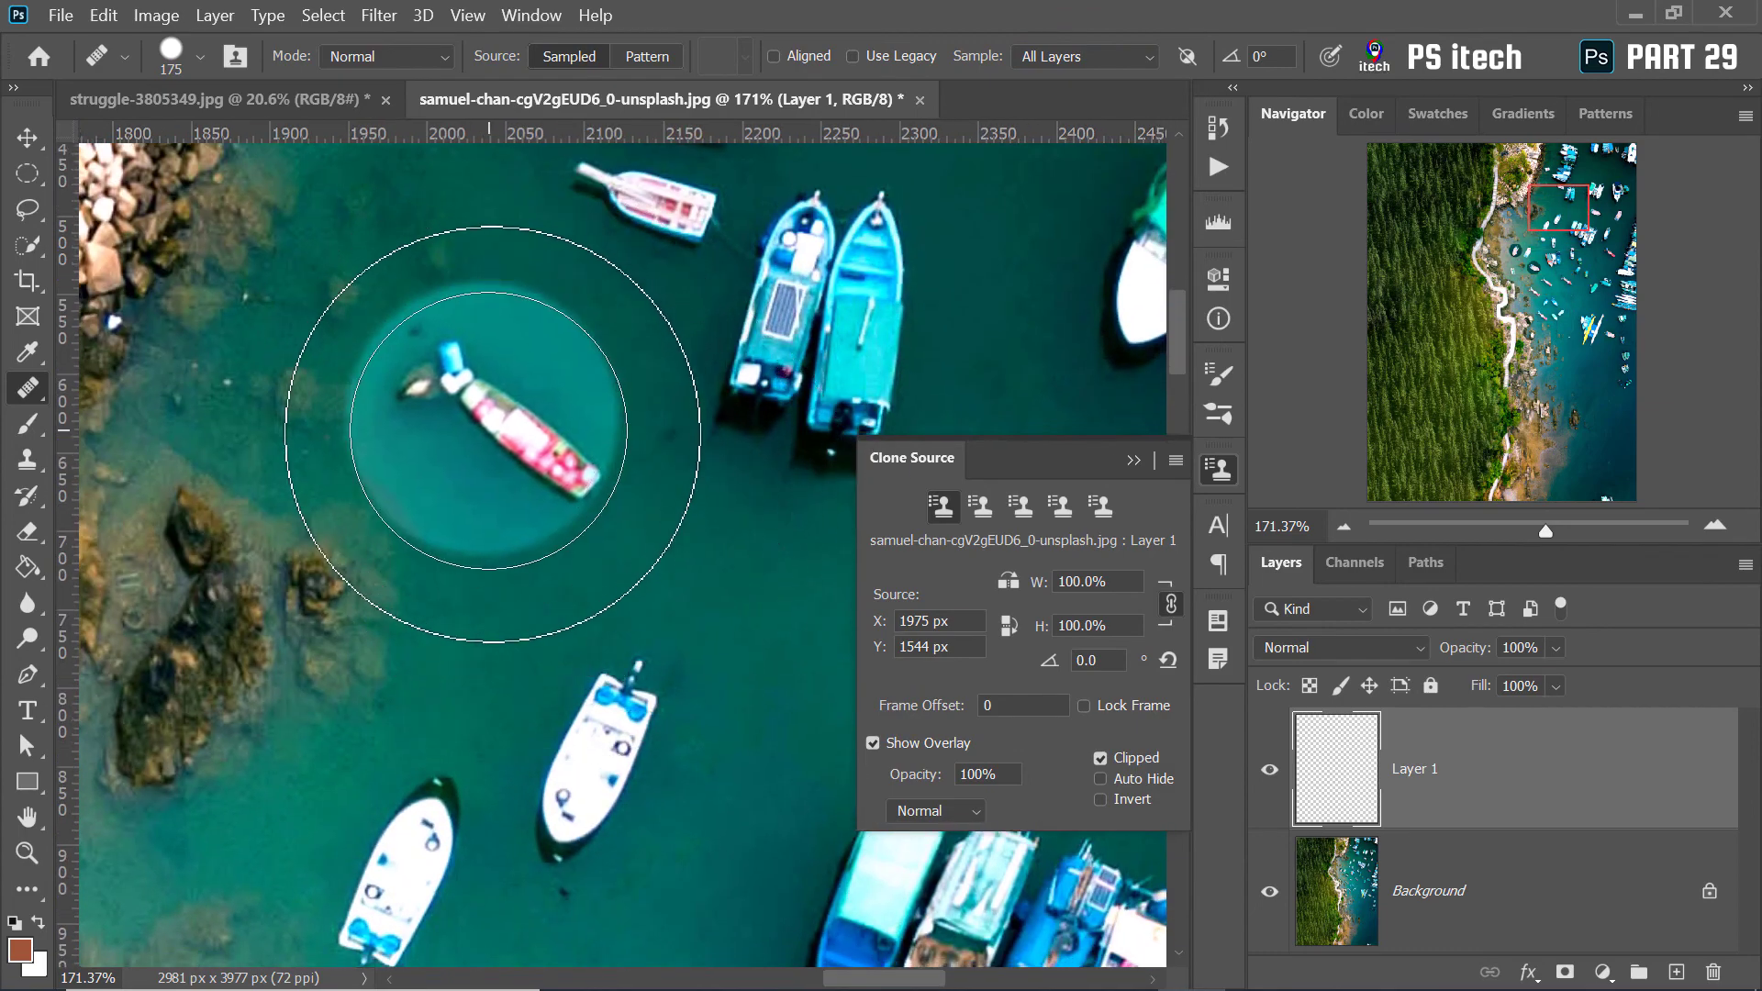
pyautogui.click(509, 457)
# Hide the Background to examine the painted boat patch alone on Layer 1, and show the Background again
pyautogui.click(28, 138)
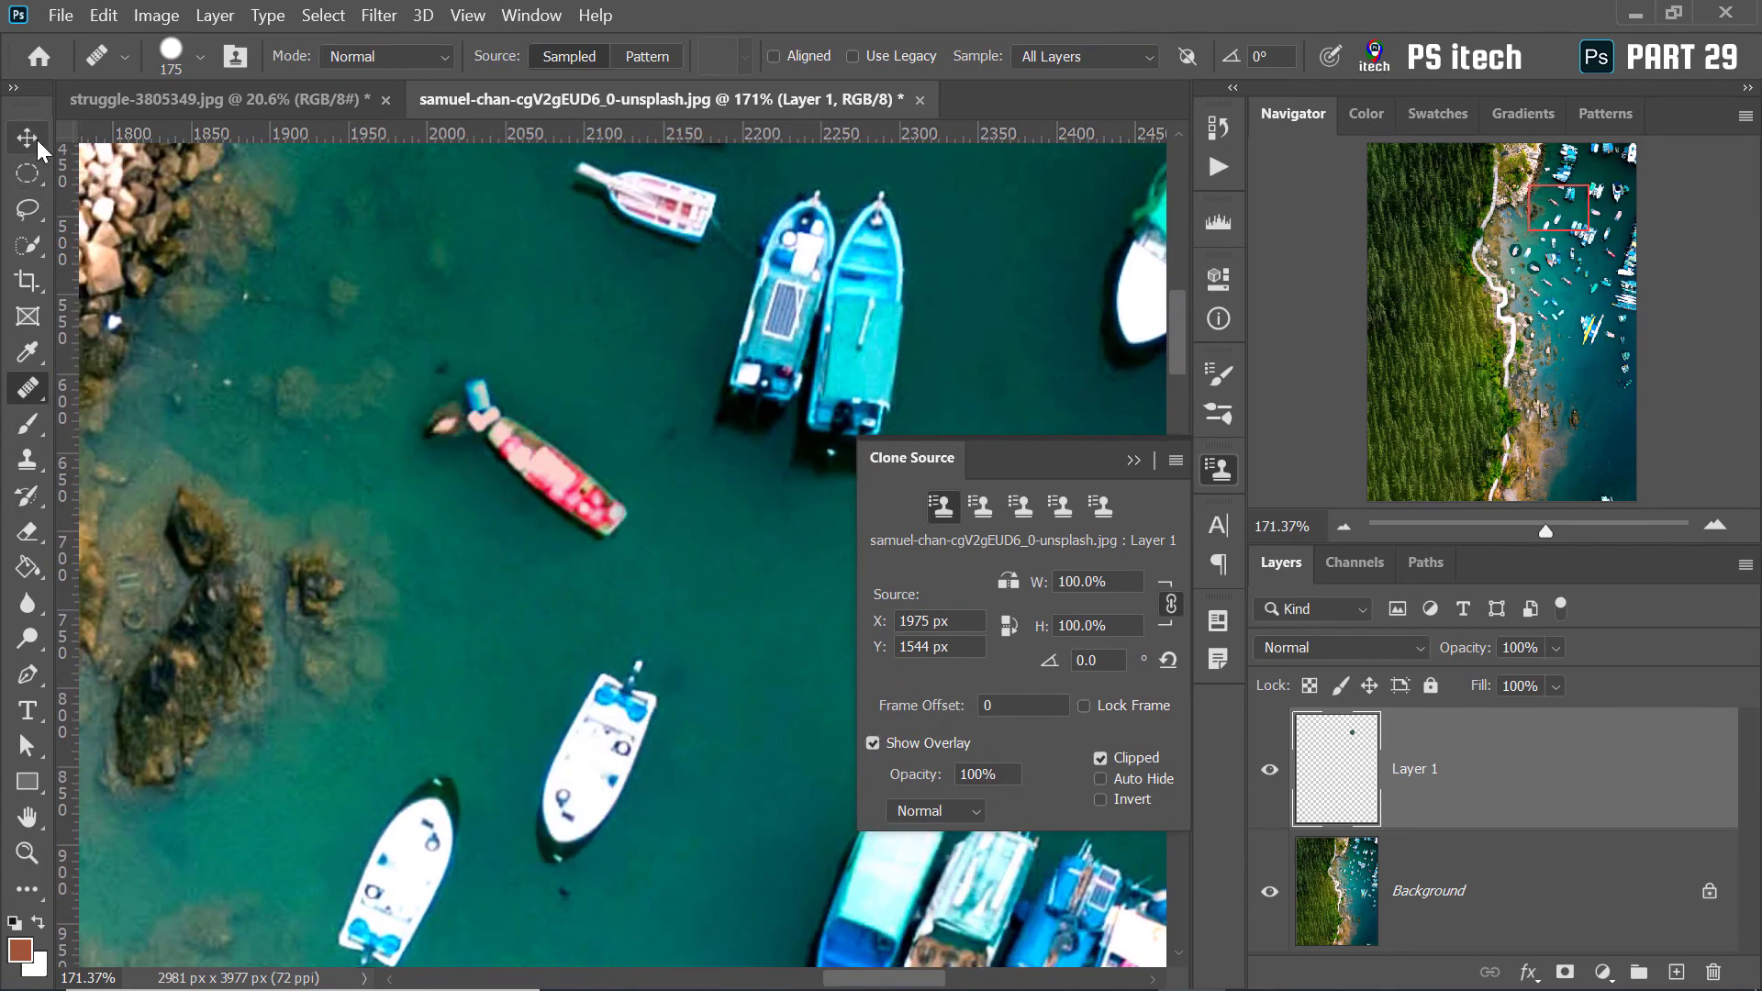
pyautogui.click(1269, 891)
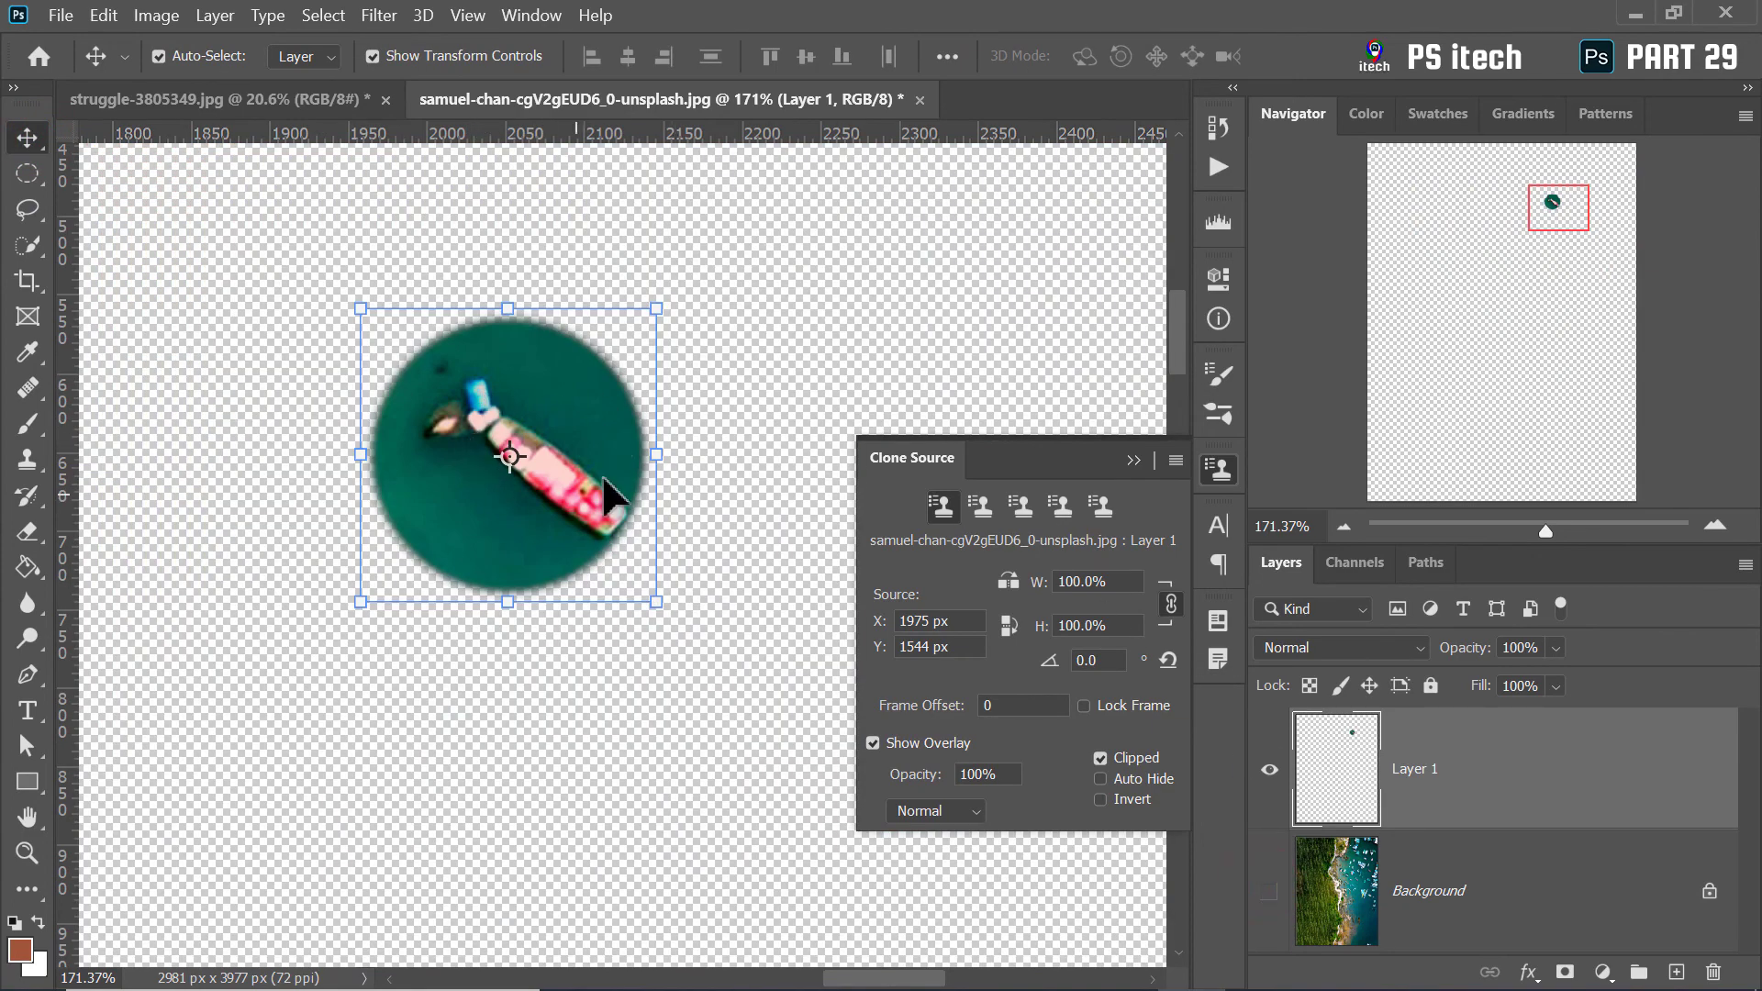
pyautogui.click(1269, 891)
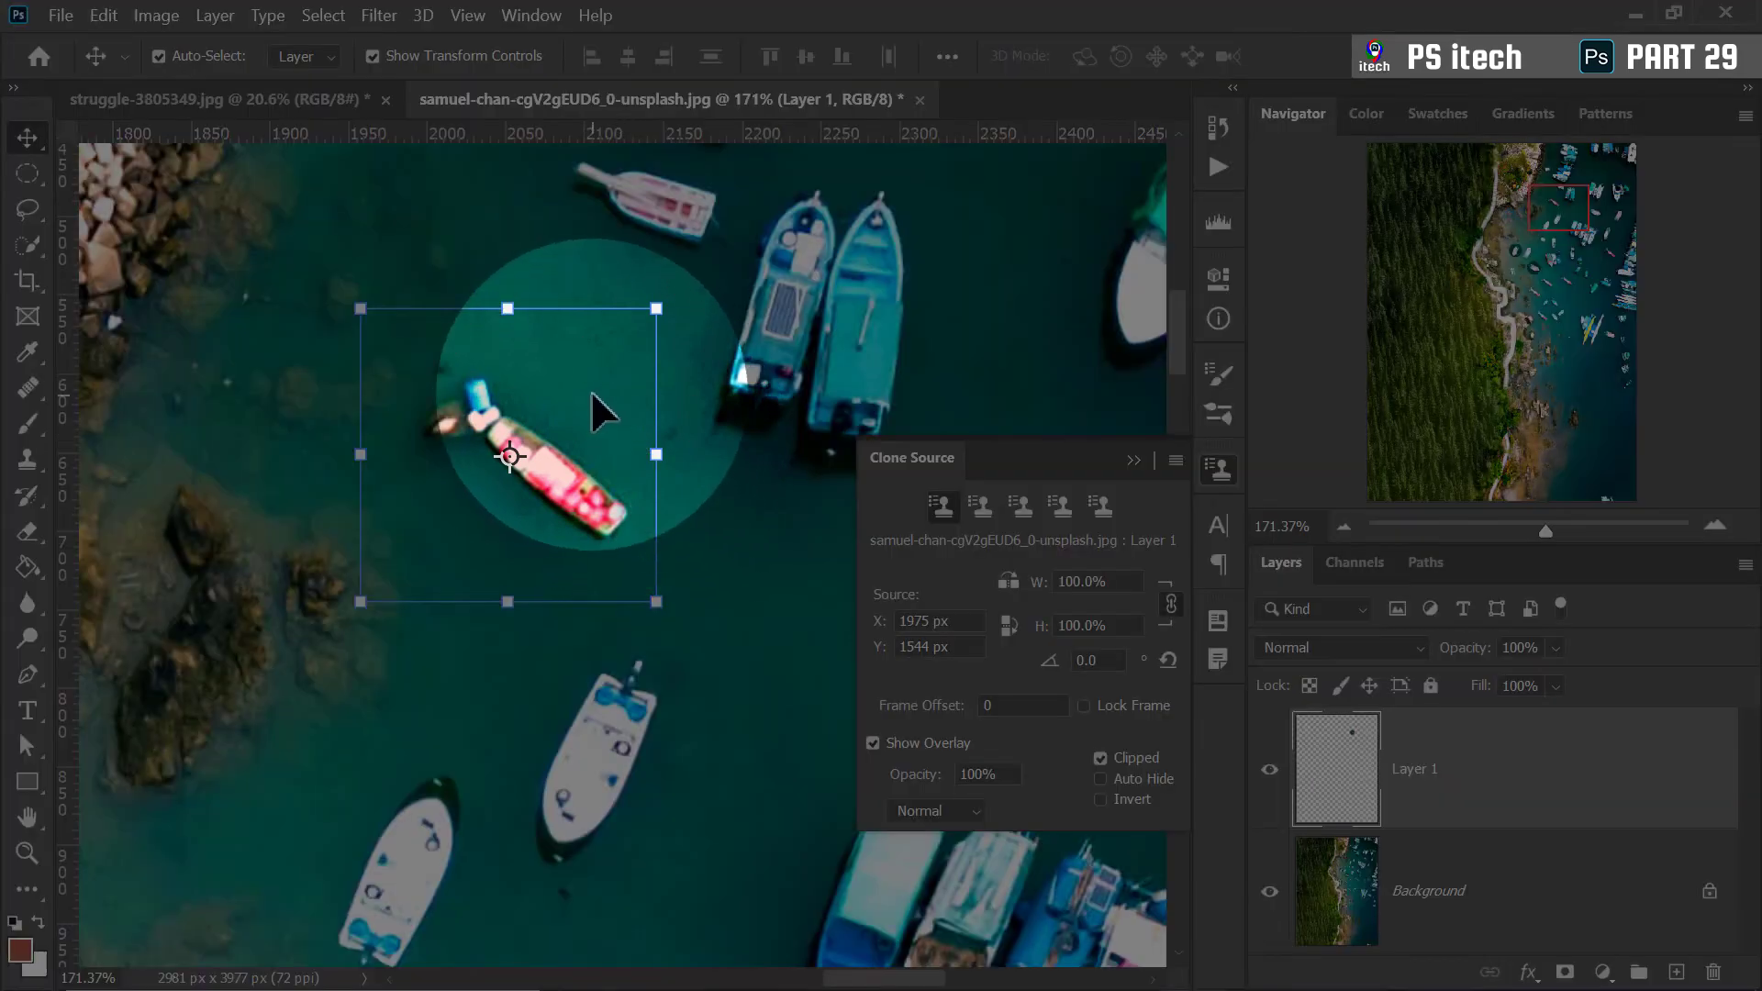
# Set the Healing Brush hardness to 0% and paint a soft-edged boat copy between the first copy and the rocky shore
pyautogui.rightClick(27, 388)
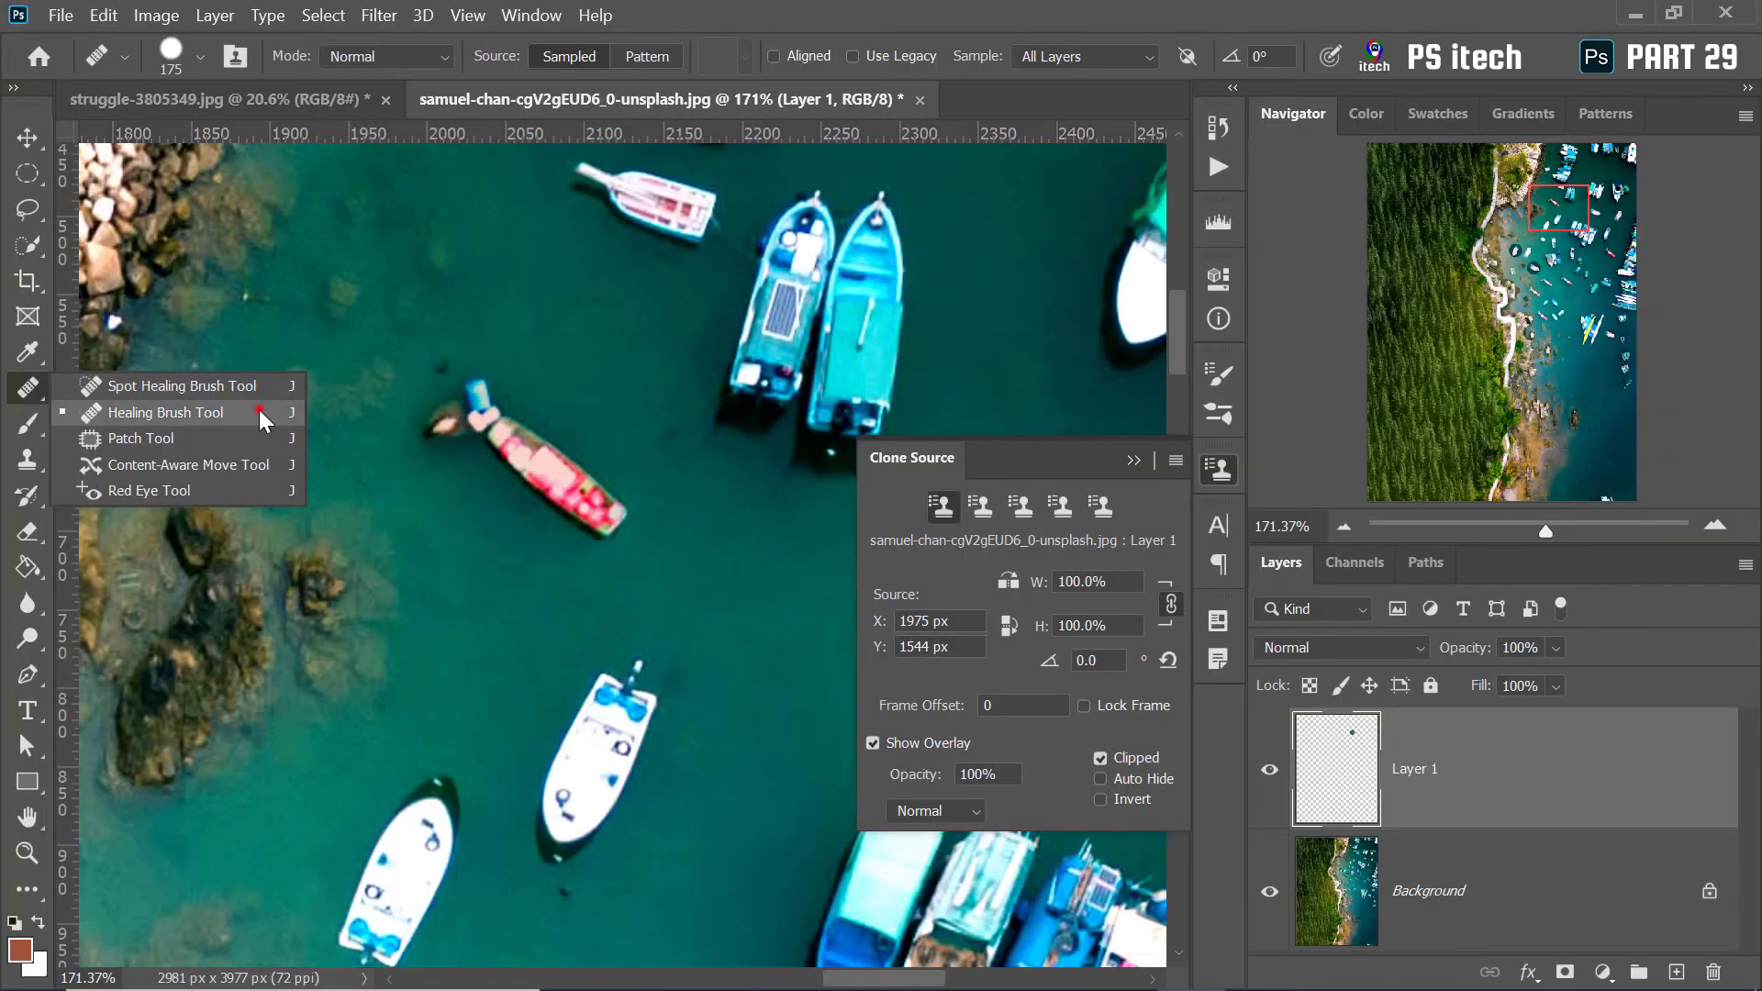
pyautogui.click(259, 409)
pyautogui.rightClick(650, 394)
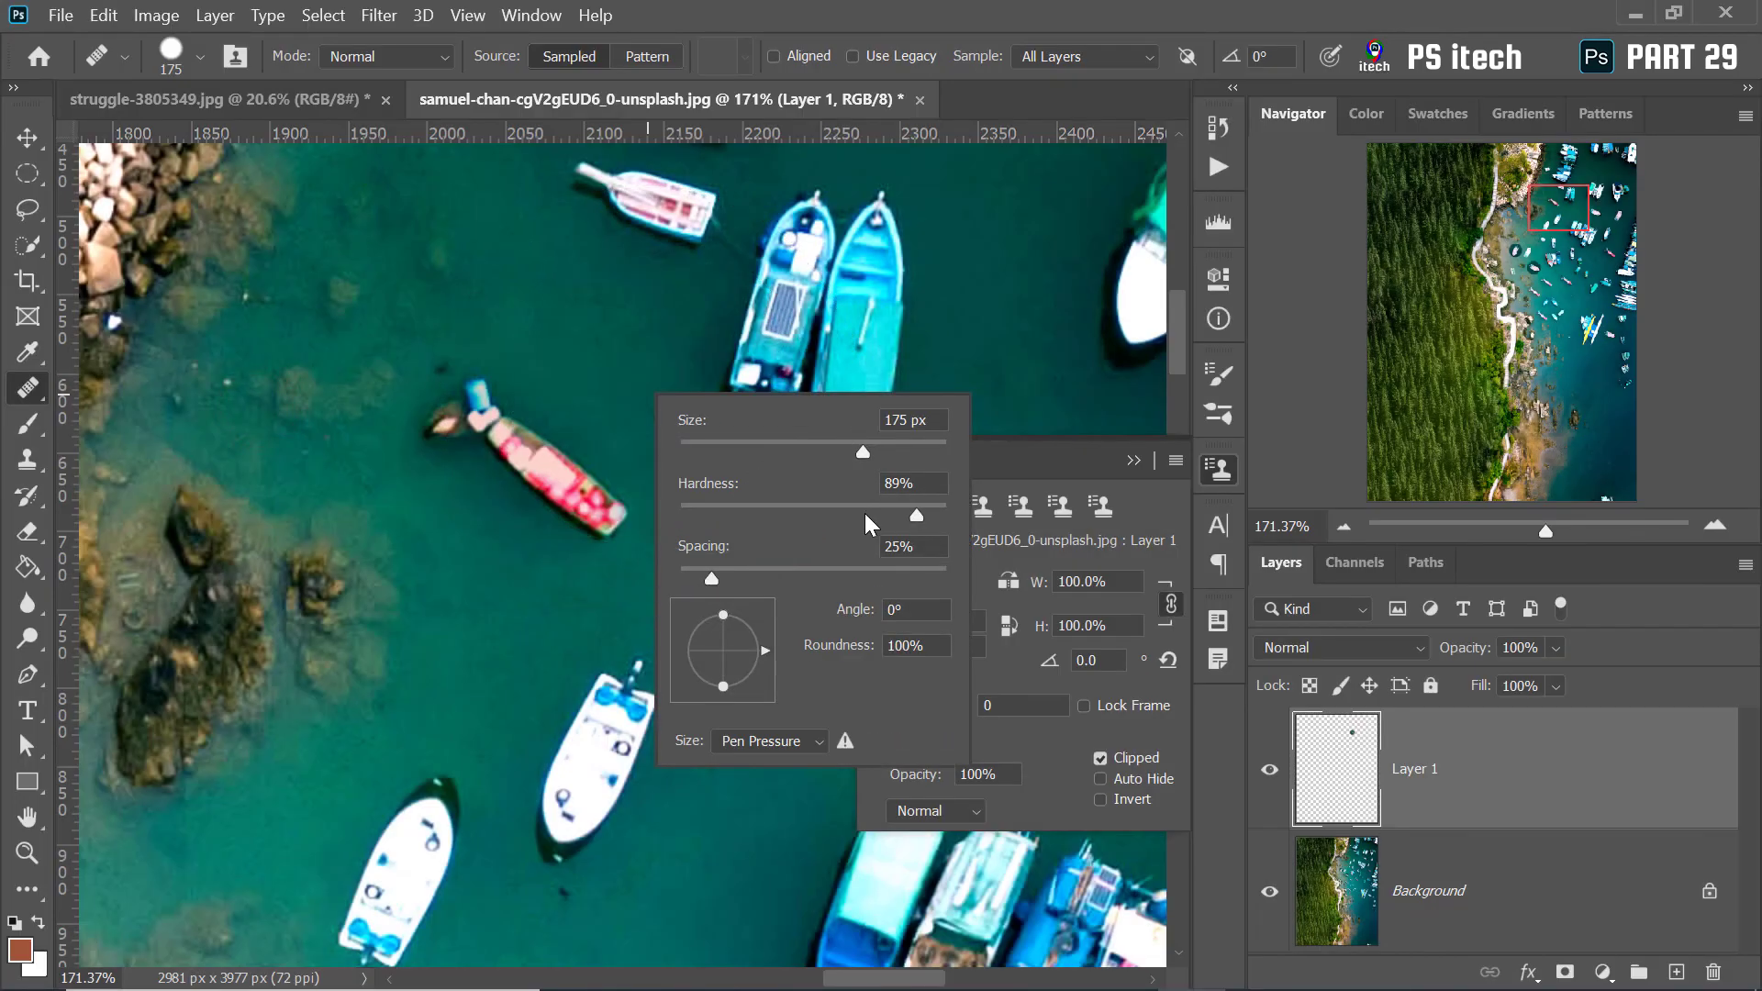
pyautogui.moveTo(690, 515); pyautogui.dragTo(679, 516)
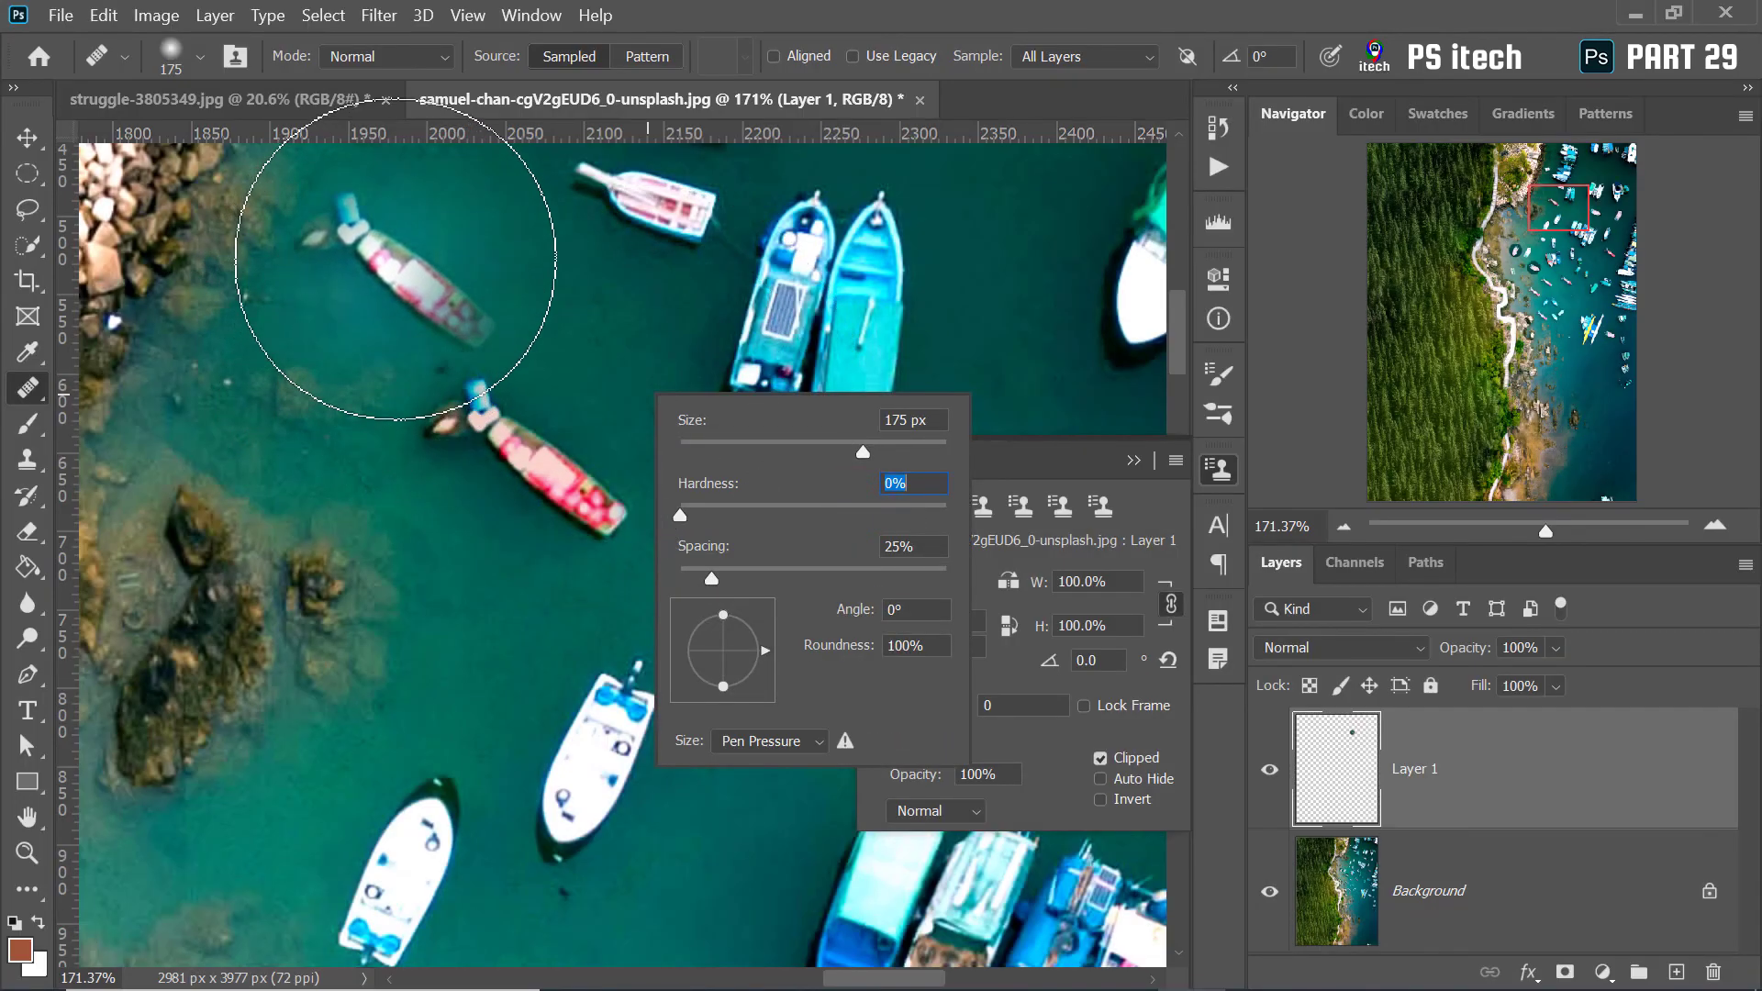
pyautogui.click(401, 257)
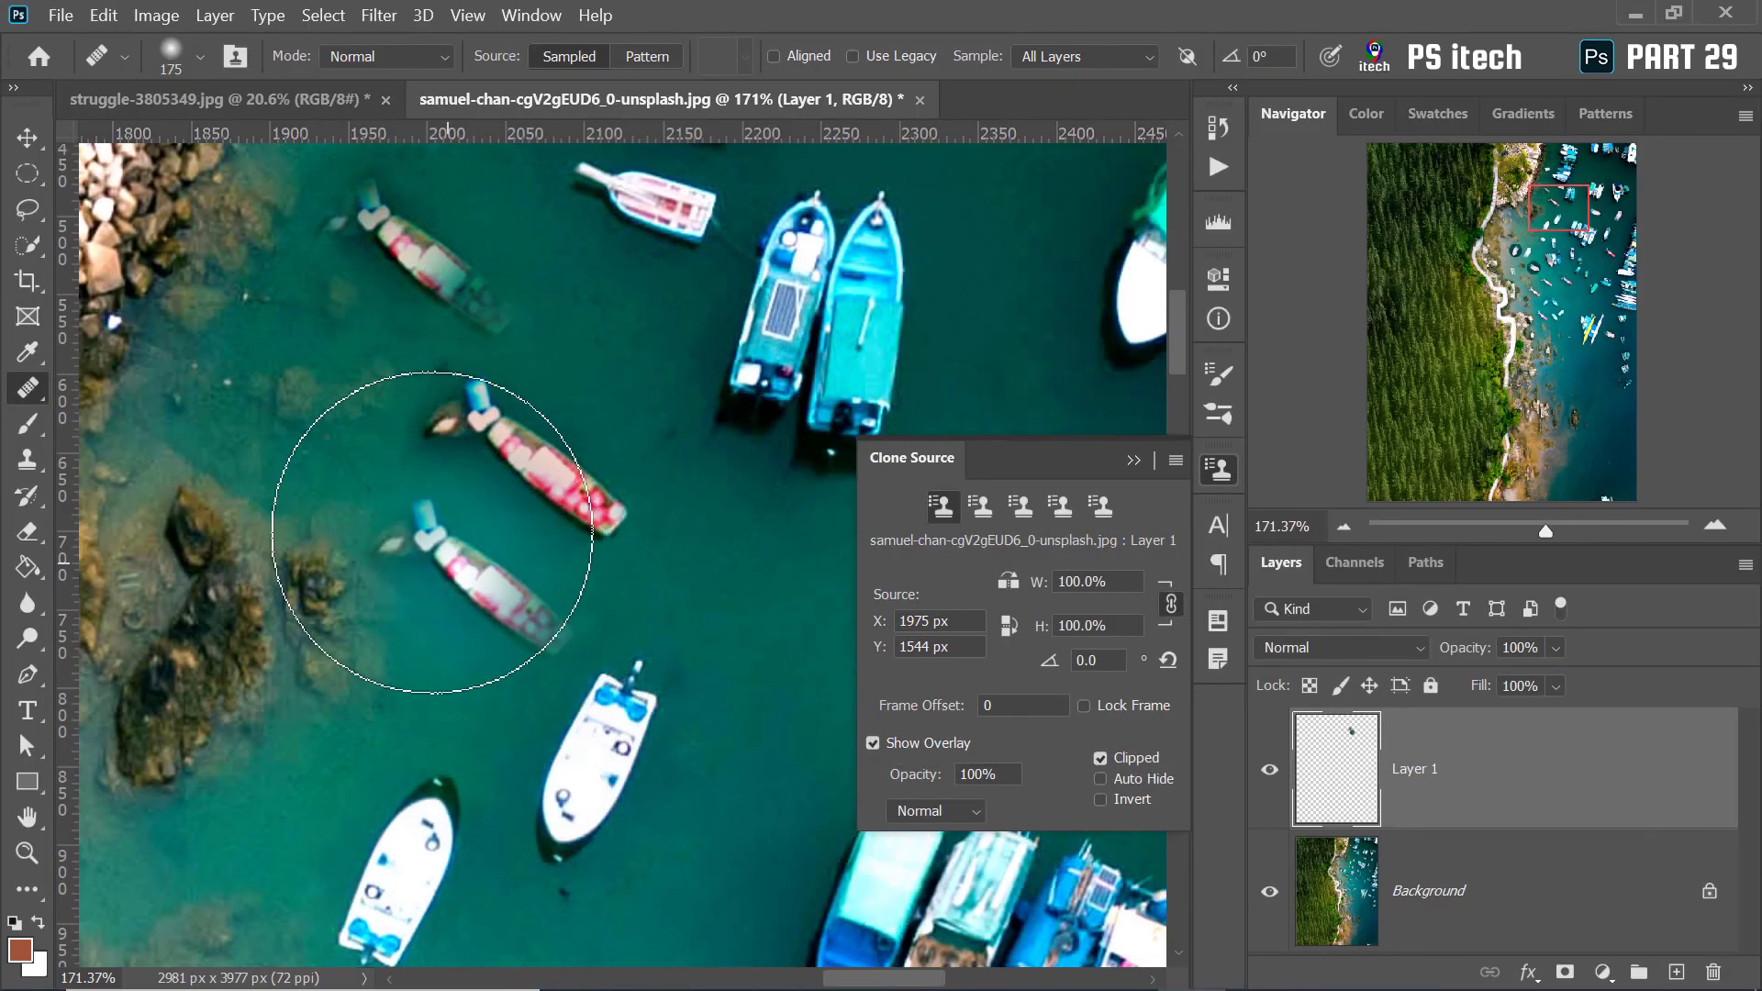
pyautogui.moveTo(345, 406); pyautogui.dragTo(465, 653)
# Inspect the regular Brush tool's size and hardness settings, and return to the Healing Brush
pyautogui.press('v')
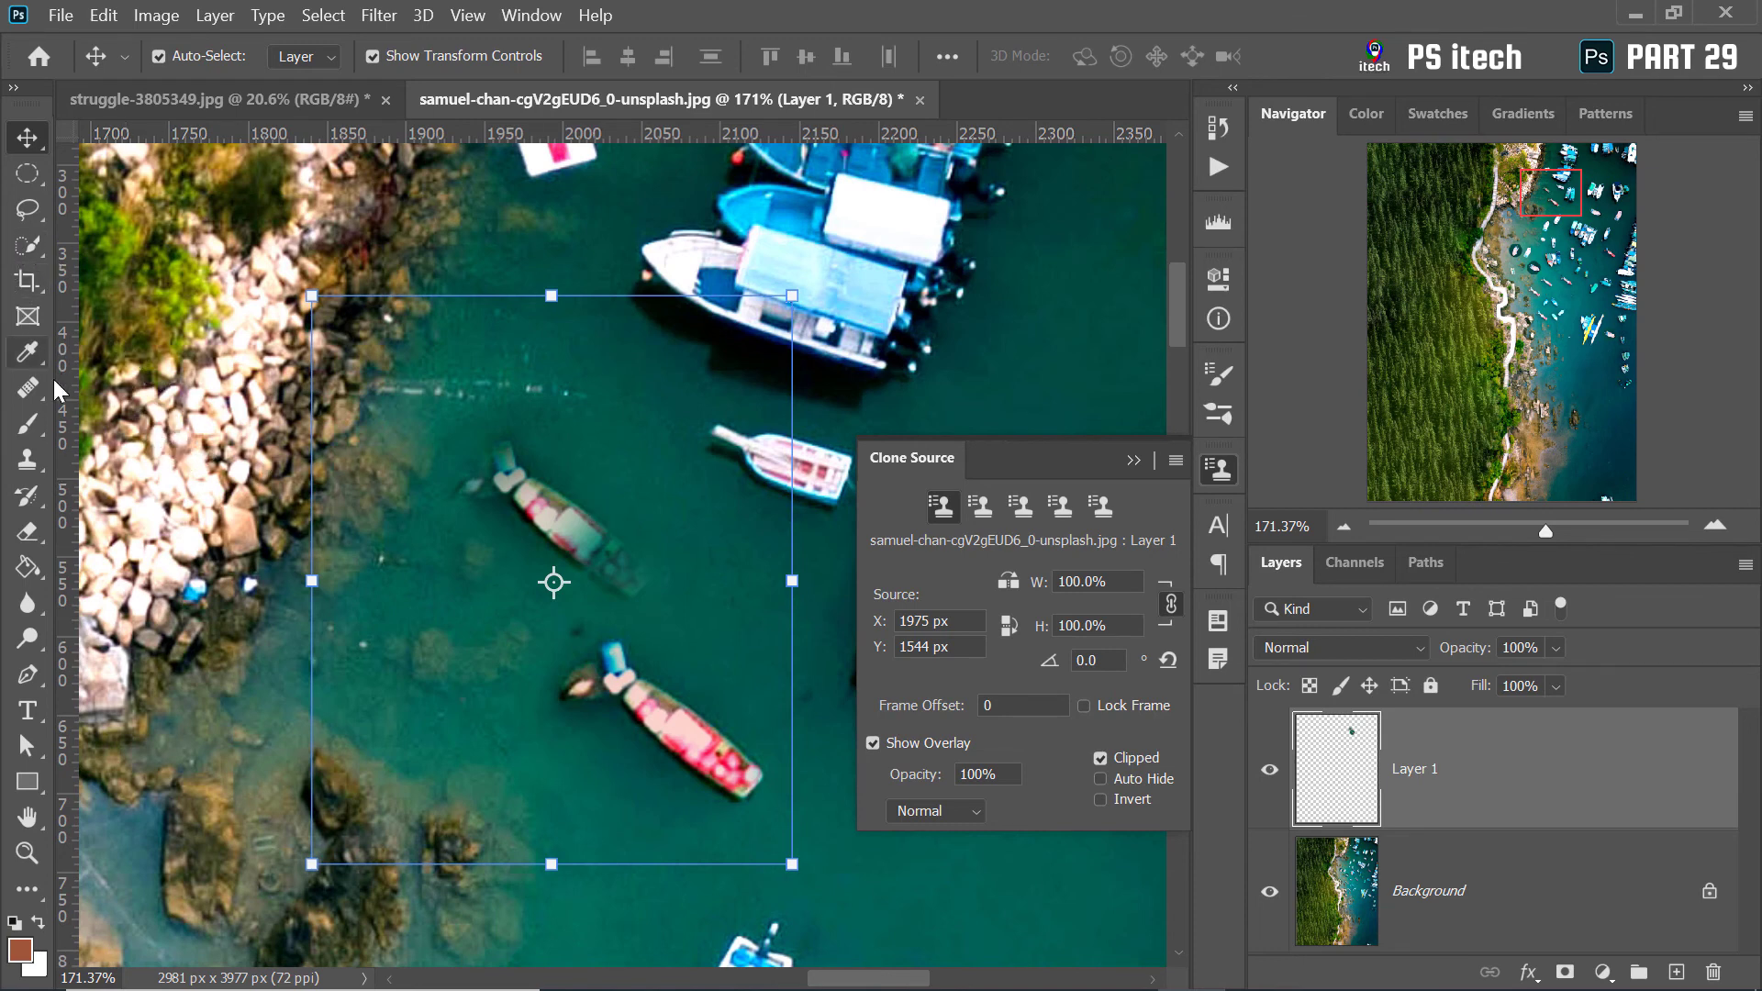
pyautogui.click(27, 424)
pyautogui.rightClick(567, 407)
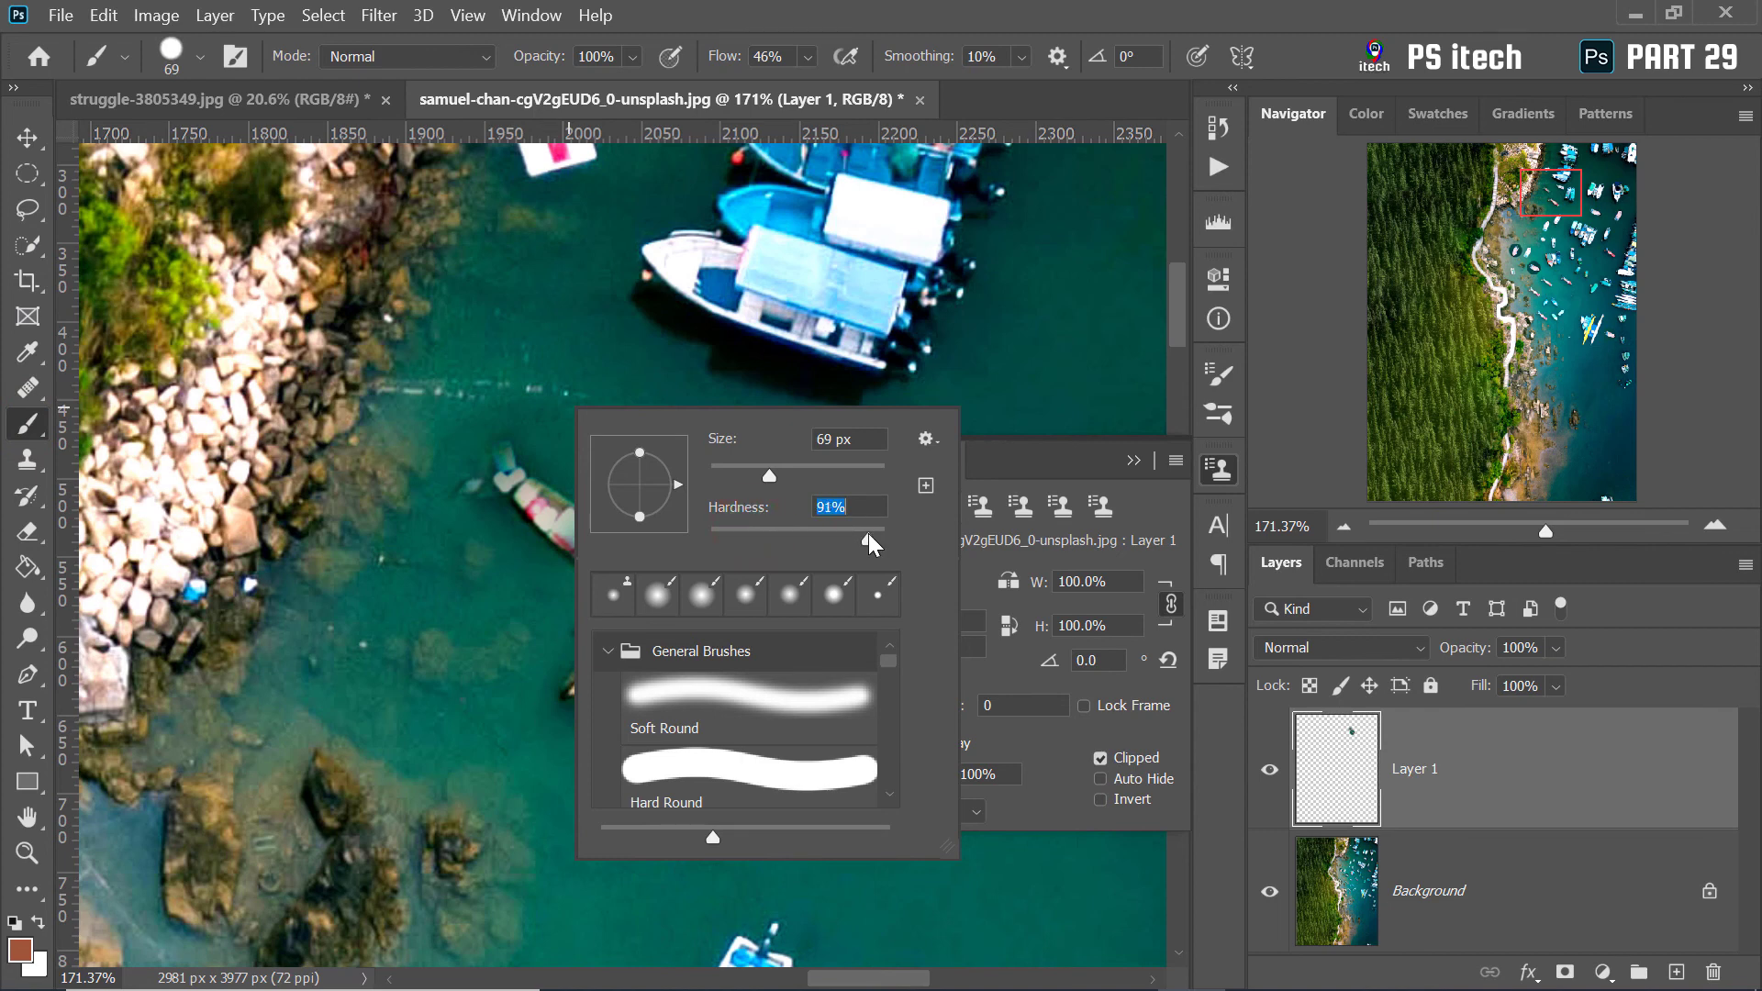
pyautogui.press('Return')
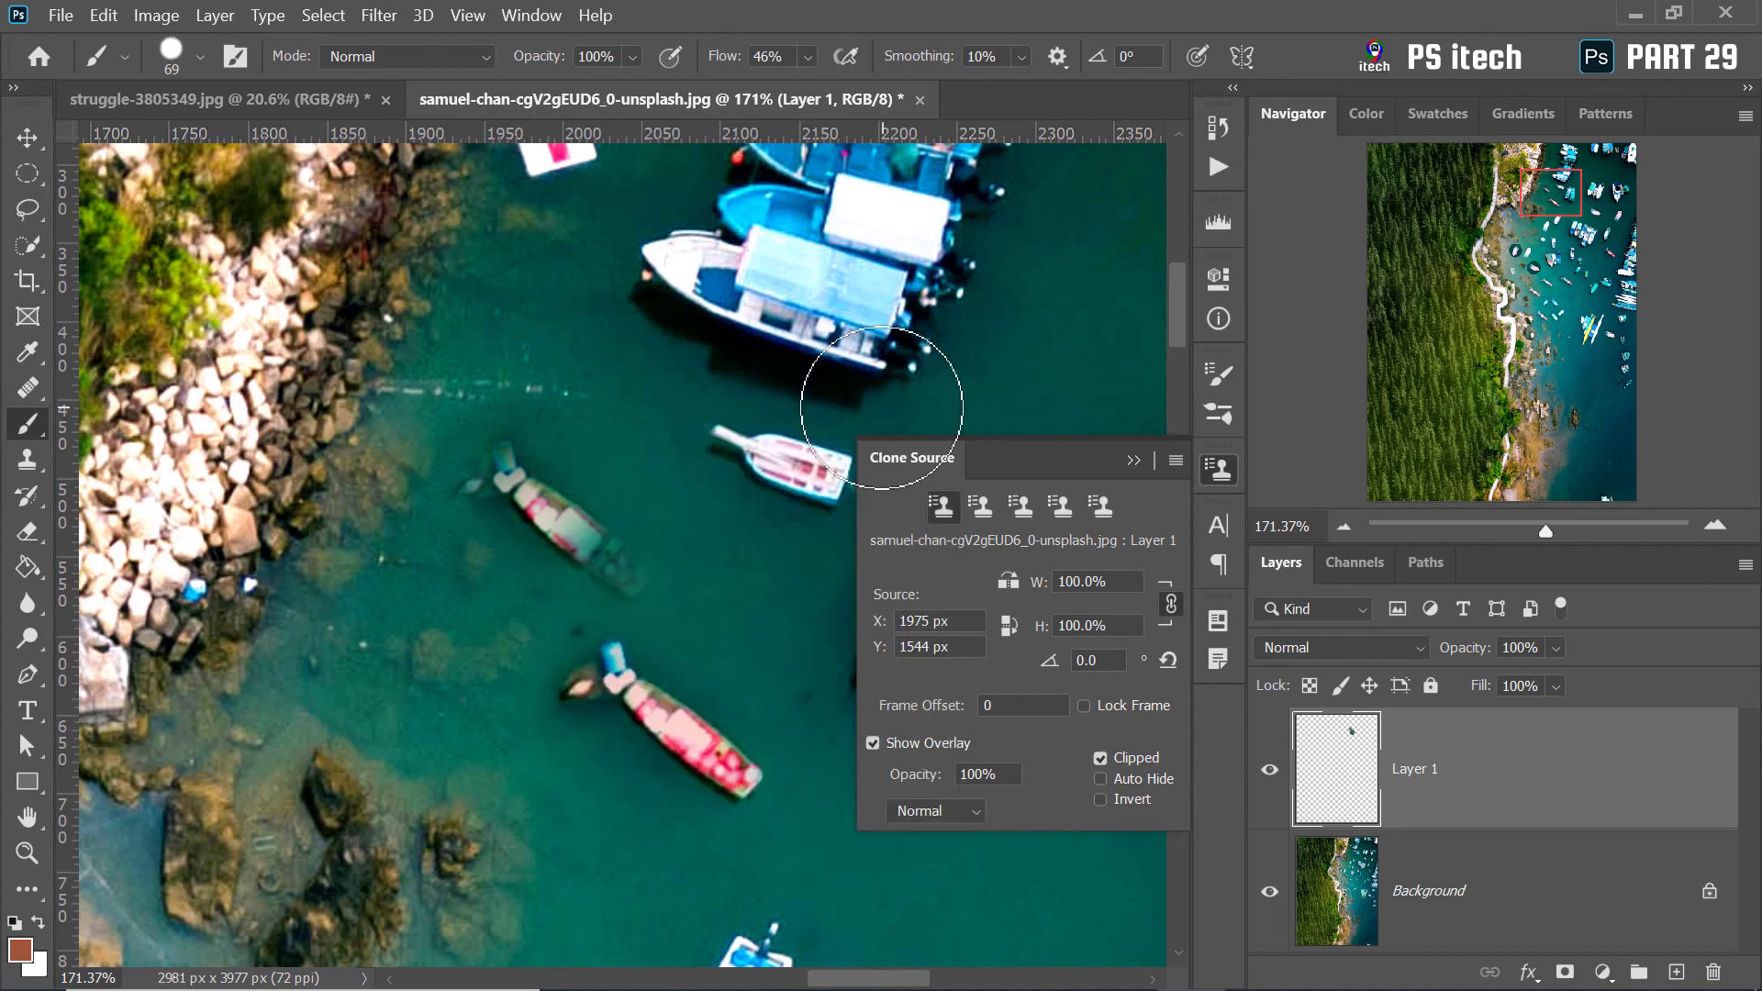
pyautogui.press('j')
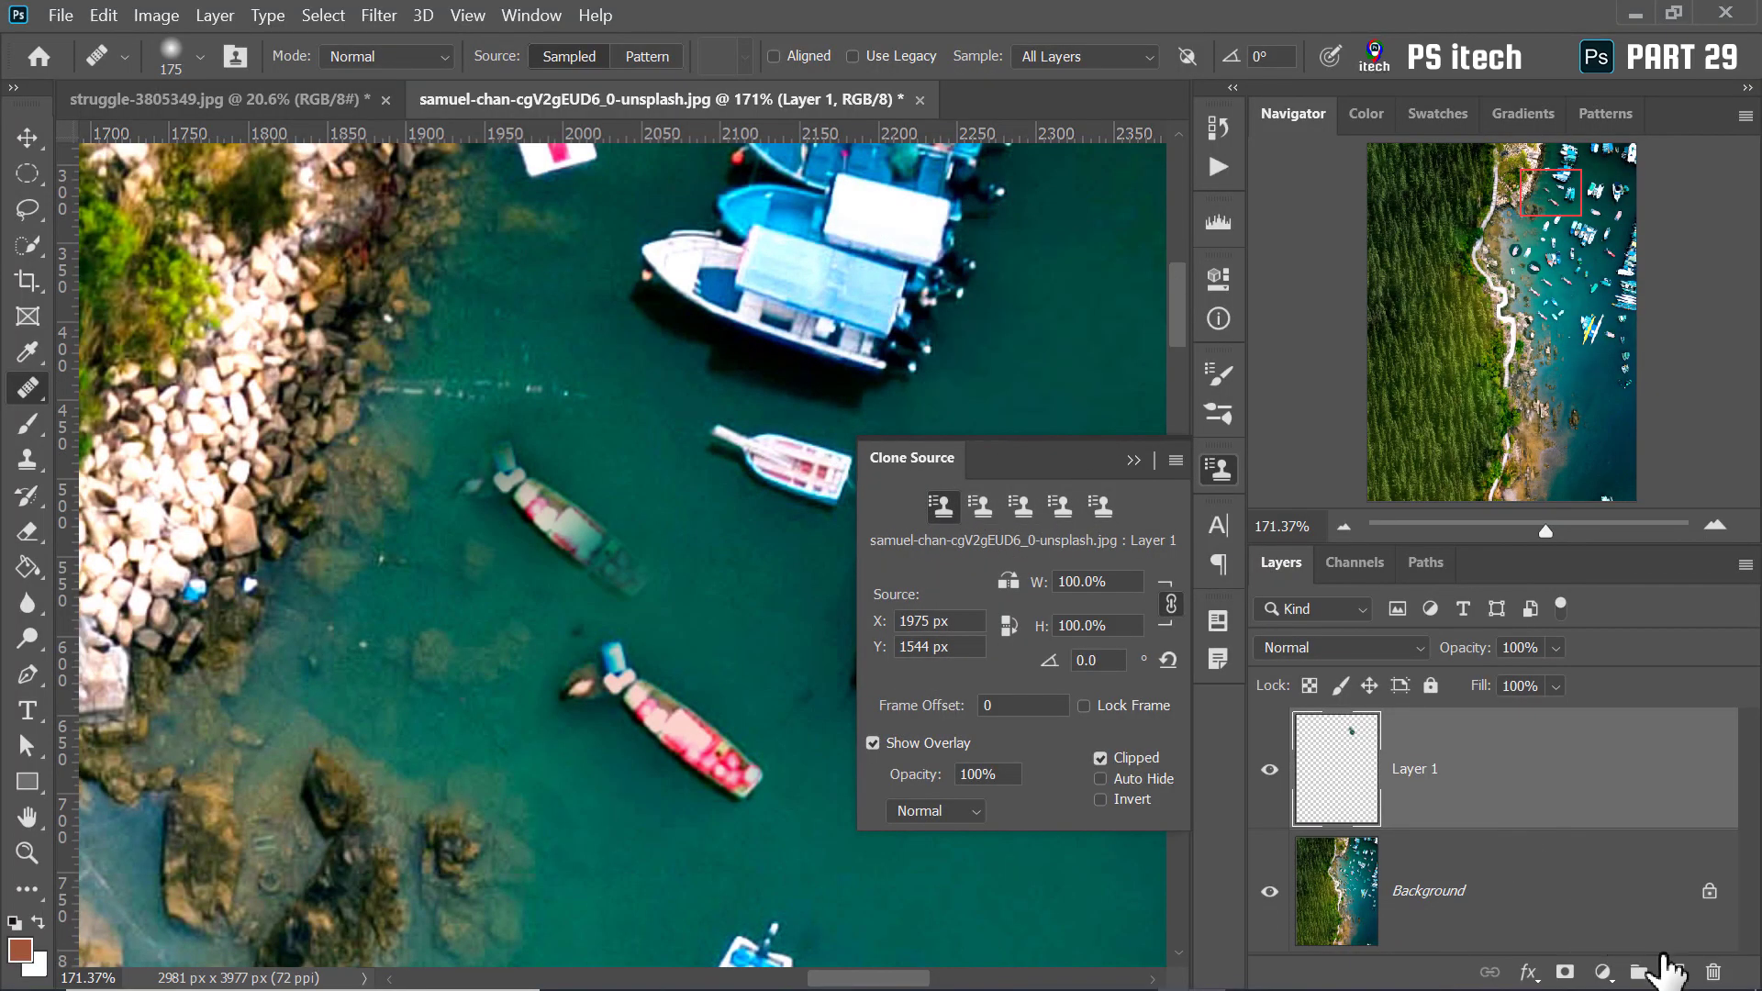
# Add an empty layer above Layer 1 and review the layer stack down to the Background
pyautogui.click(1670, 971)
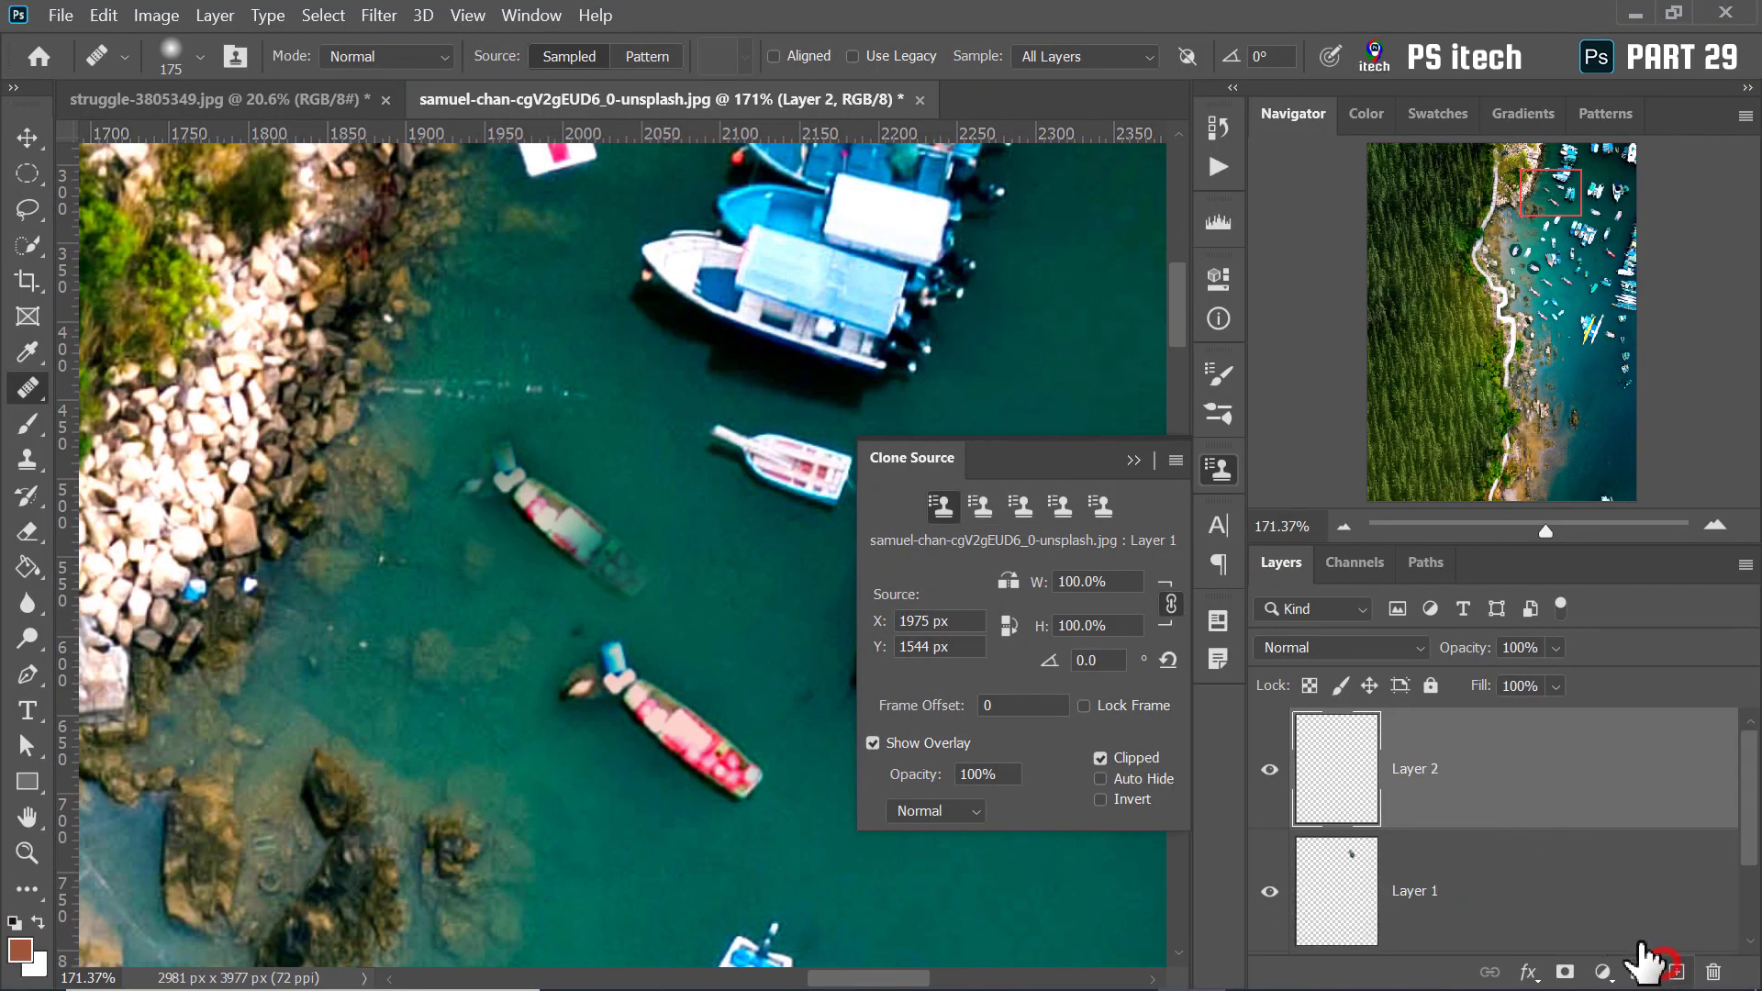
pyautogui.scroll(-2, 1569, 872)
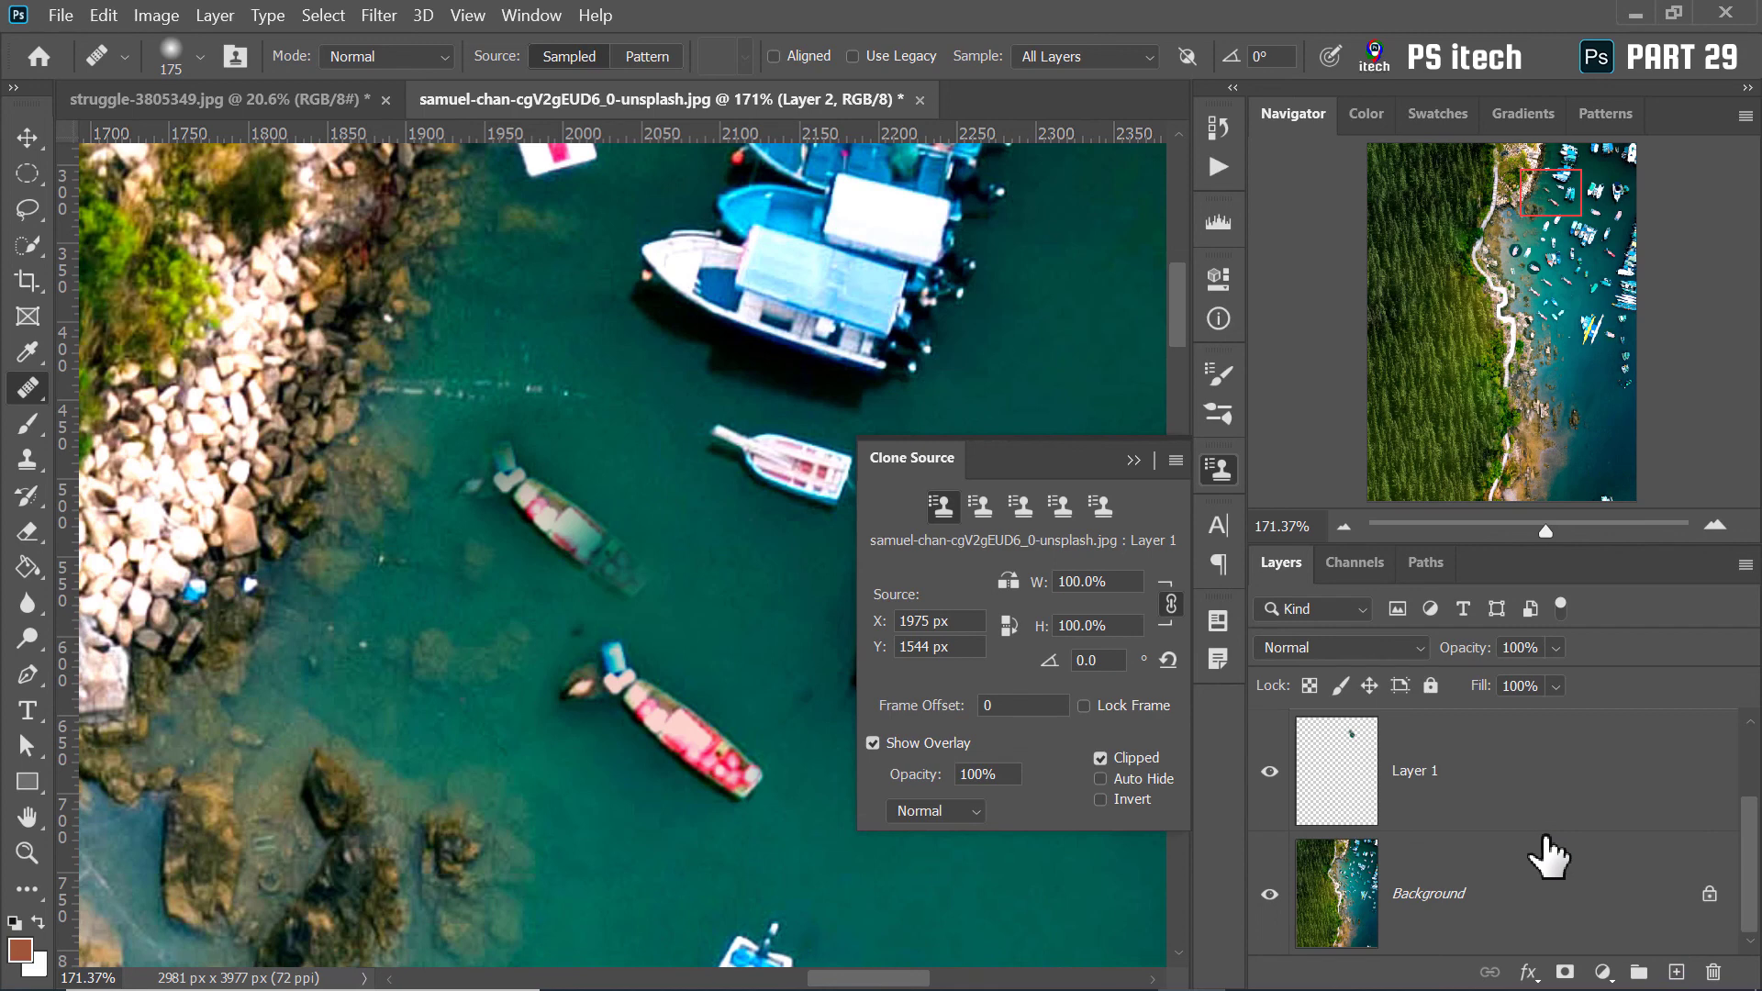
pyautogui.scroll(2, 1549, 856)
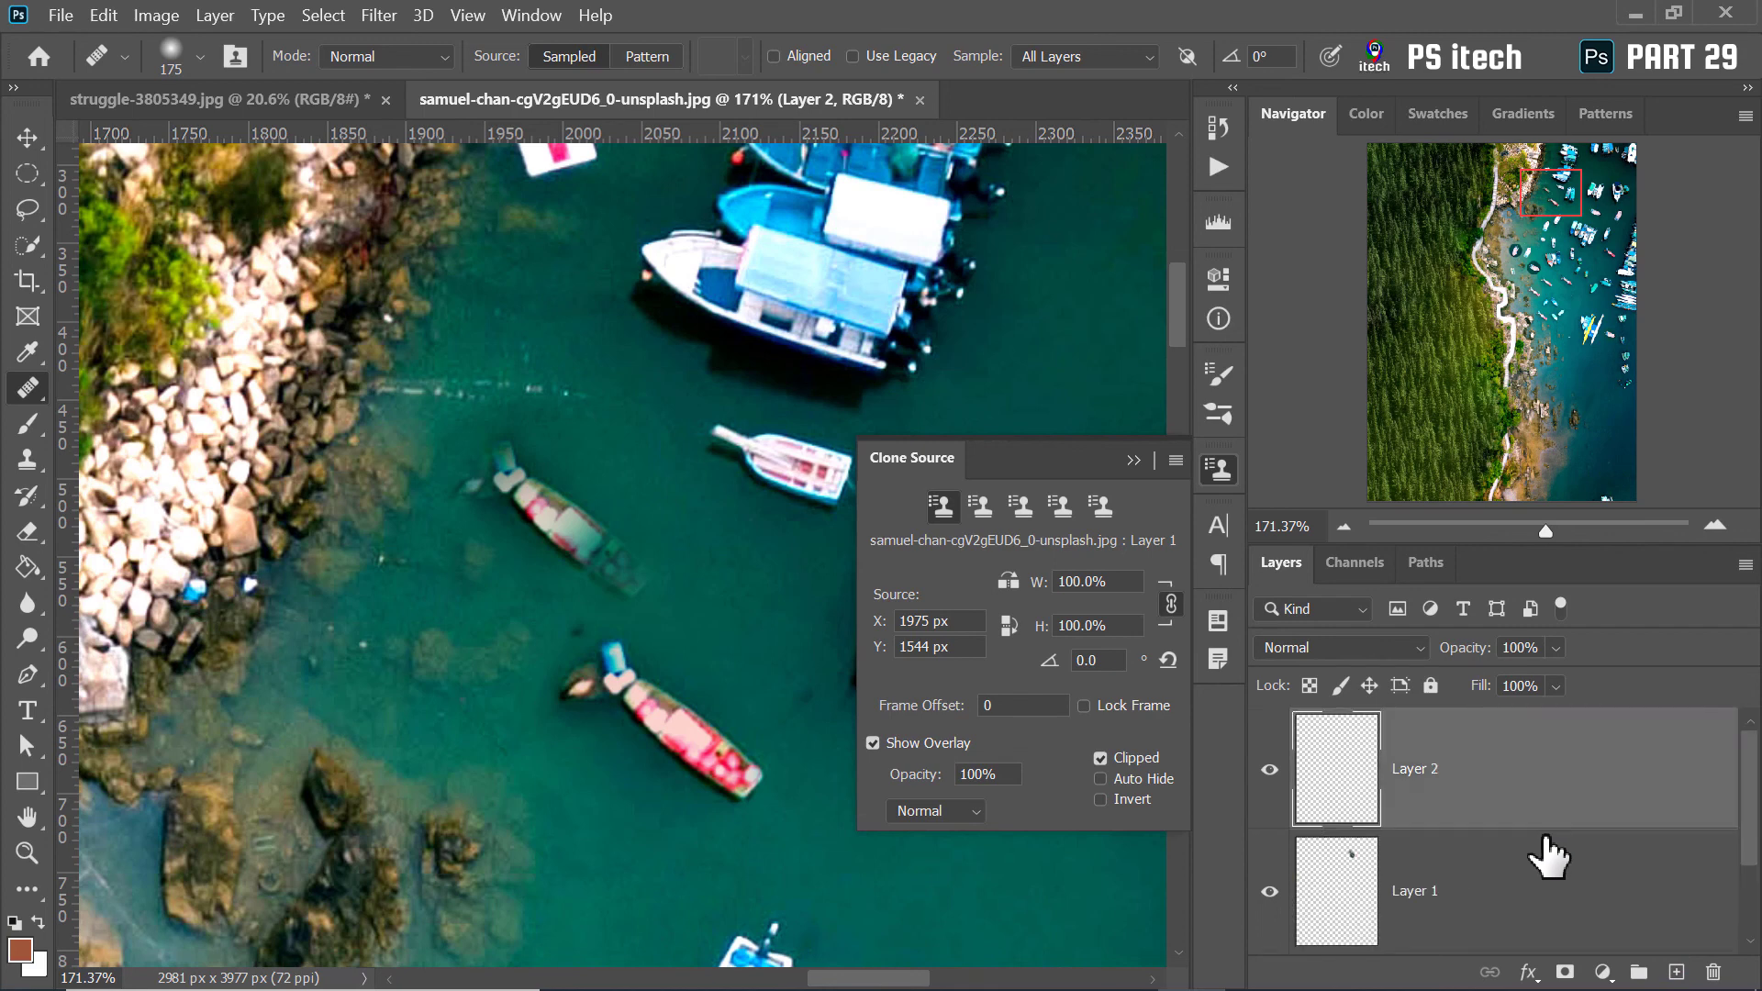
# Review the Current & Below and All Layers choices in the Healing Brush Sample options
pyautogui.click(1104, 50)
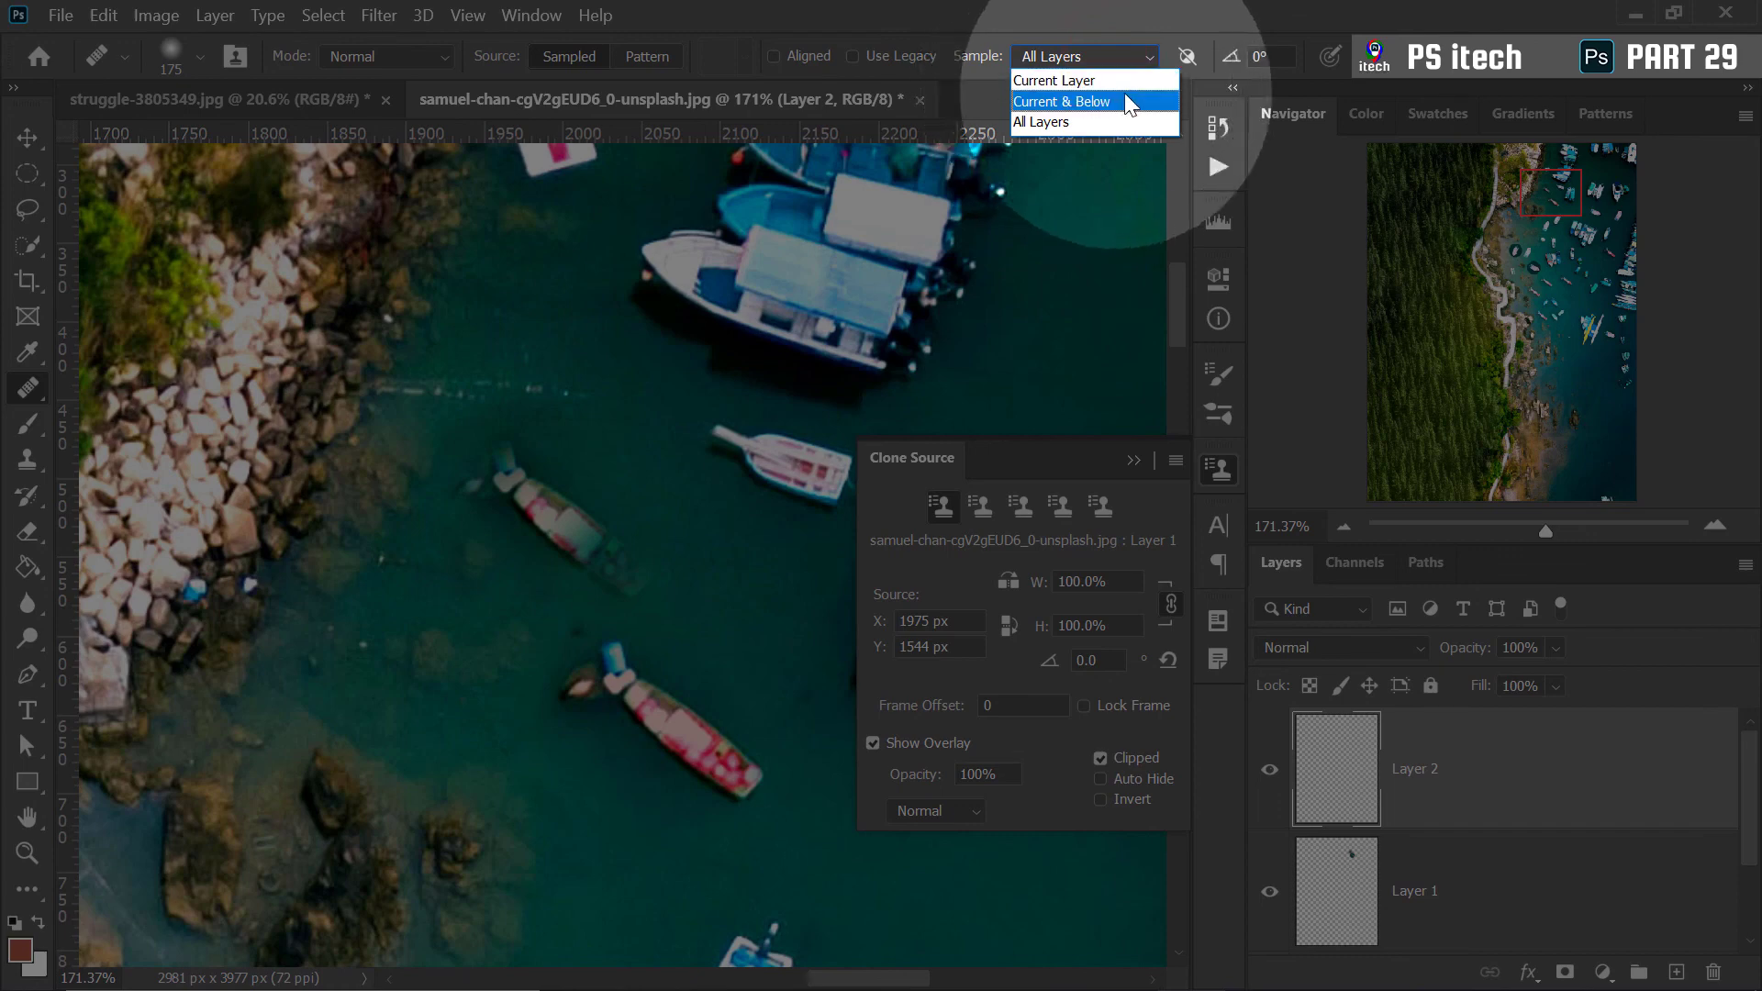
pyautogui.click(1039, 122)
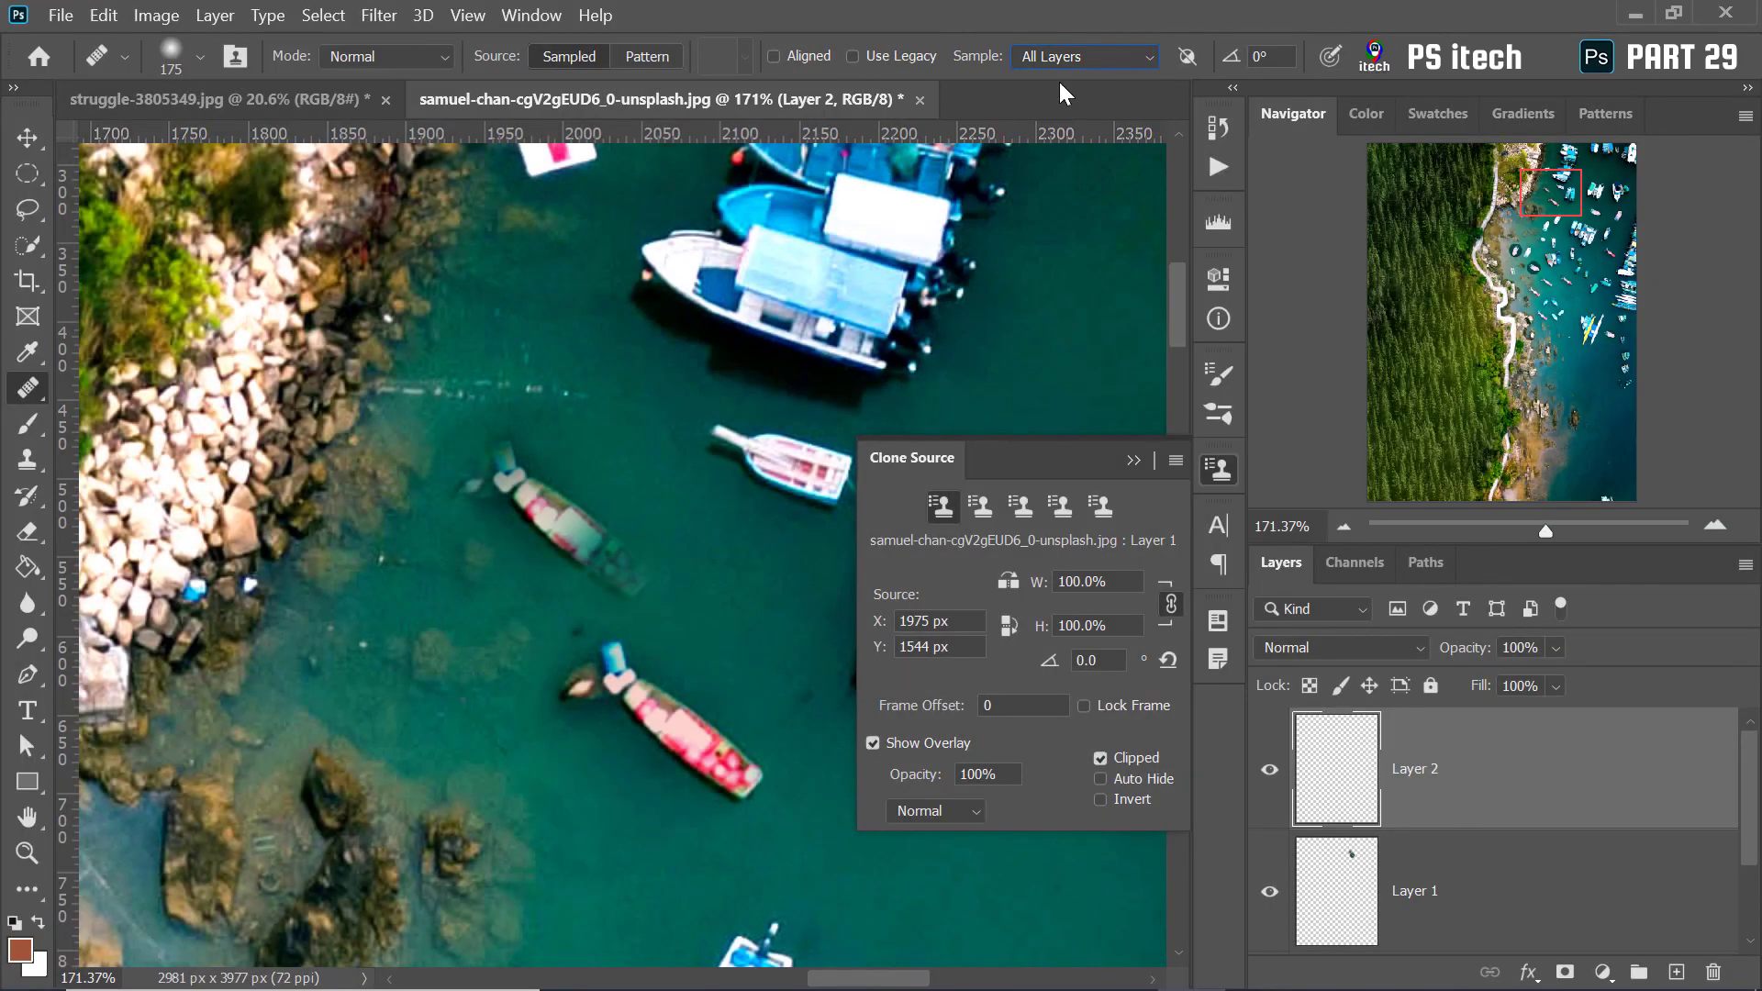
pyautogui.click(1065, 51)
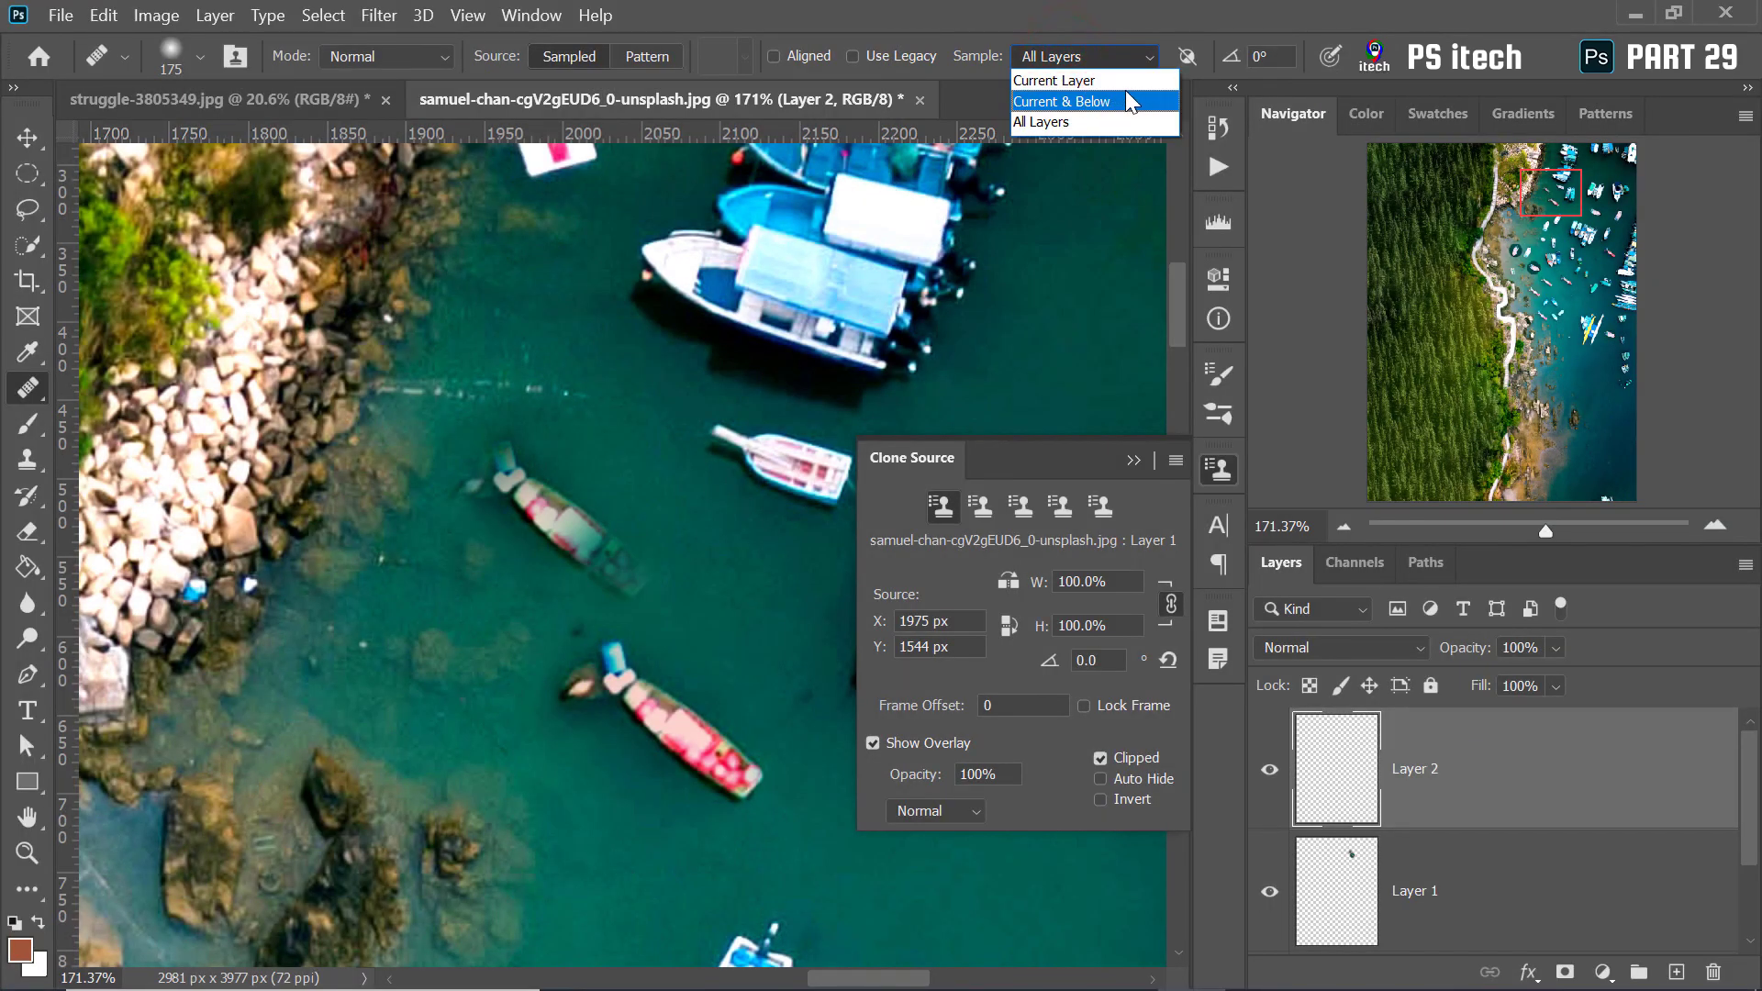